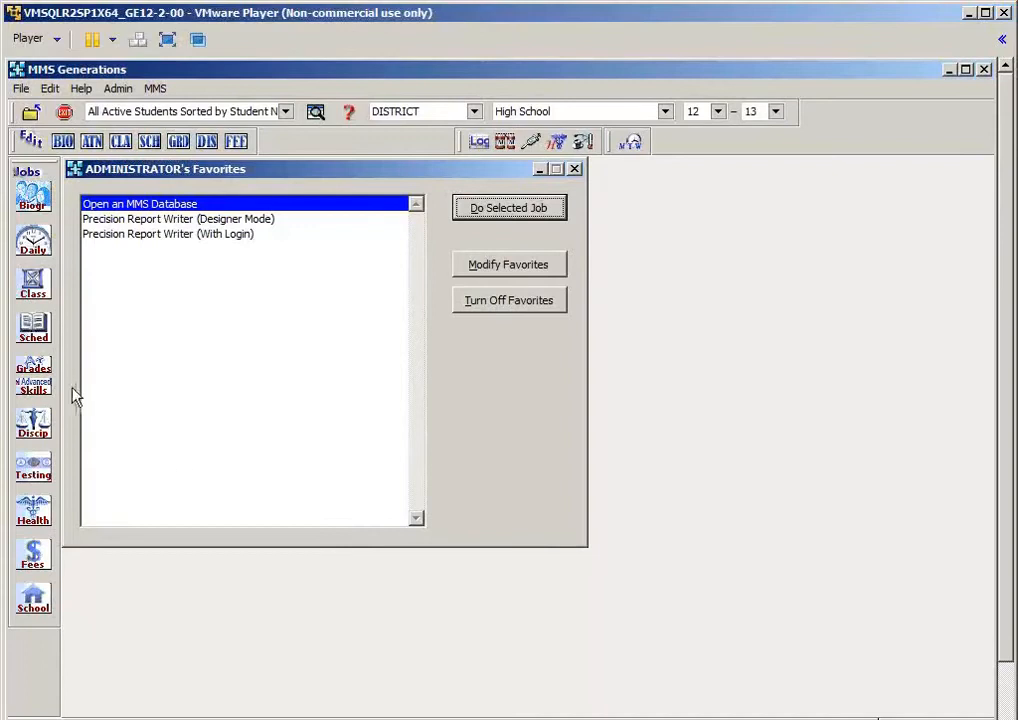
Step: Run the Update Student Free Time Records scheduling operation and acknowledge its completion messages
left_click(36, 336)
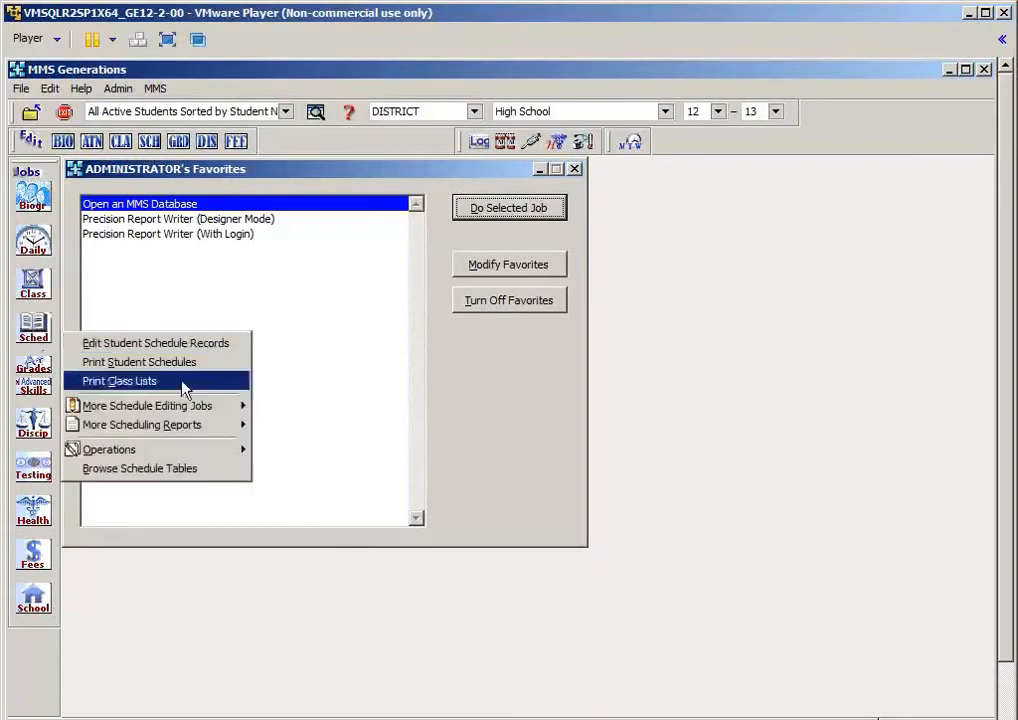
left_click(336, 374)
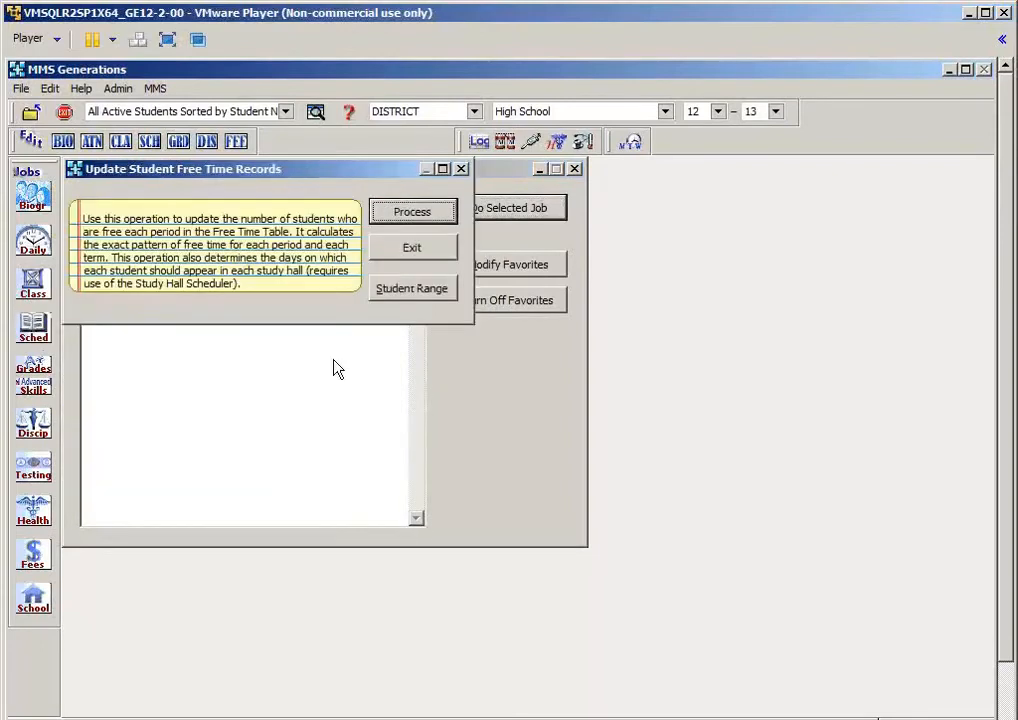
left_click(390, 213)
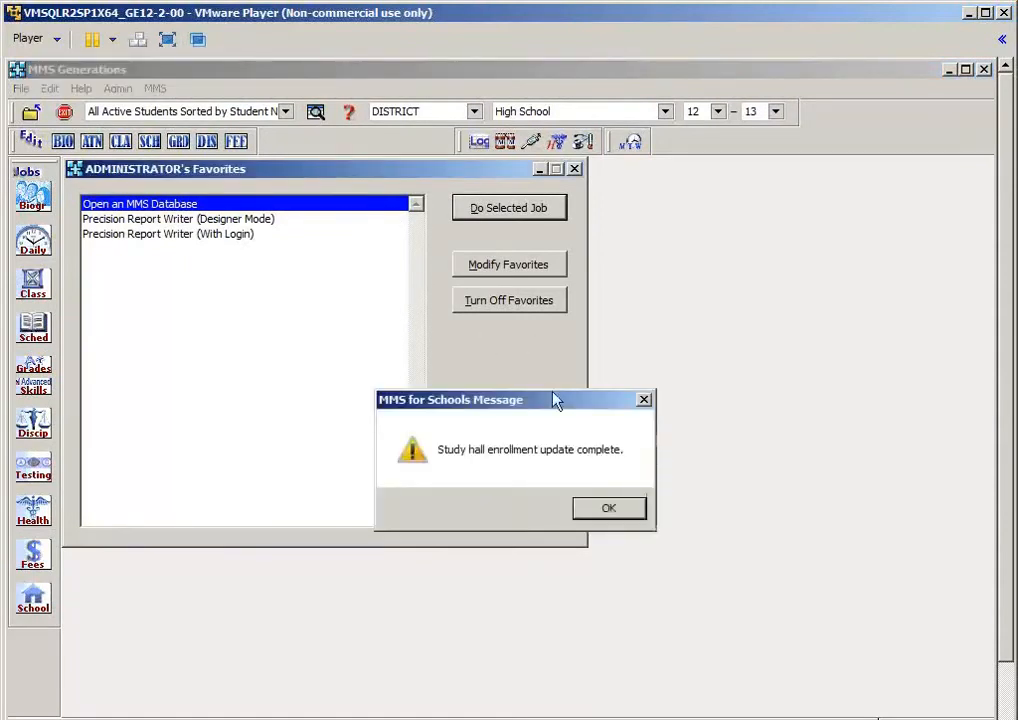
left_click(586, 509)
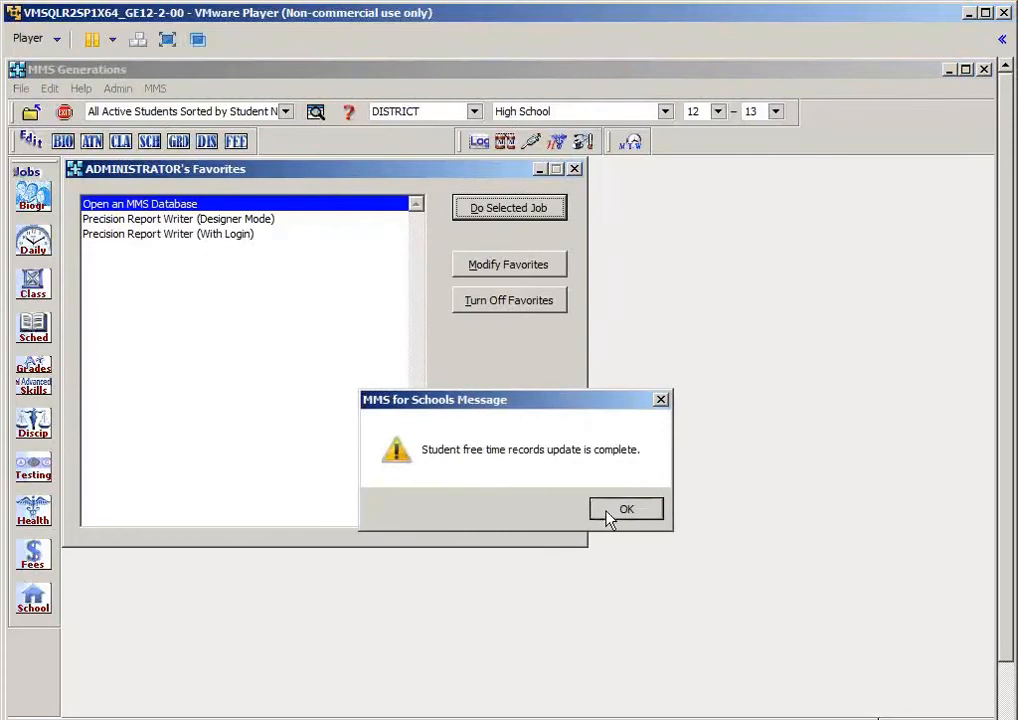
left_click(609, 517)
left_click(50, 375)
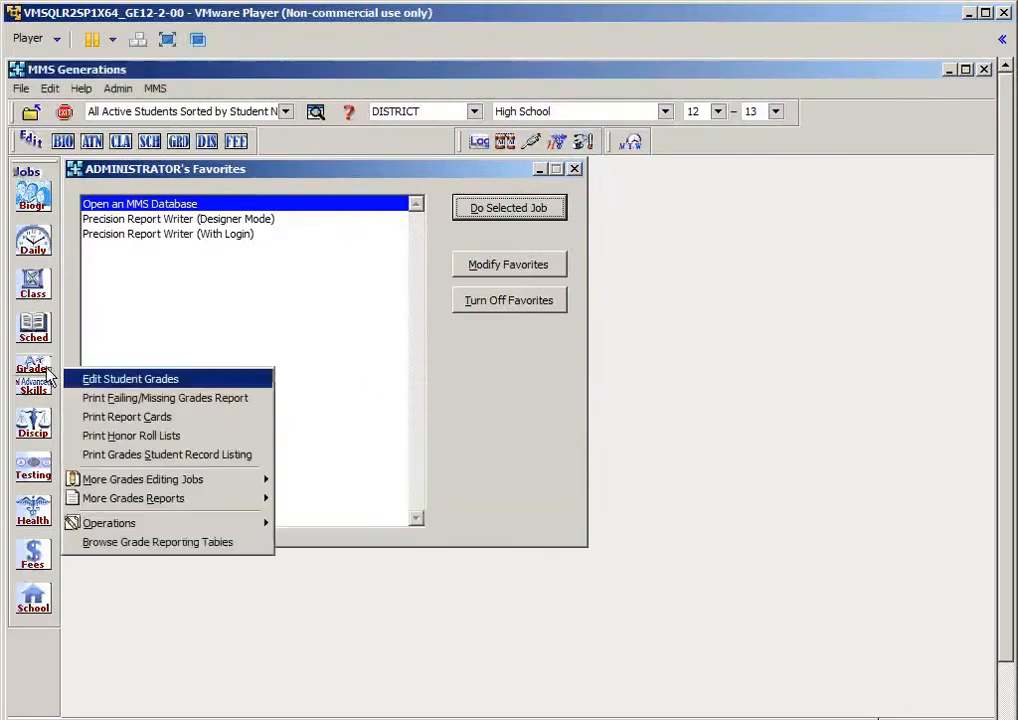
mouse_move(190, 479)
mouse_move(228, 527)
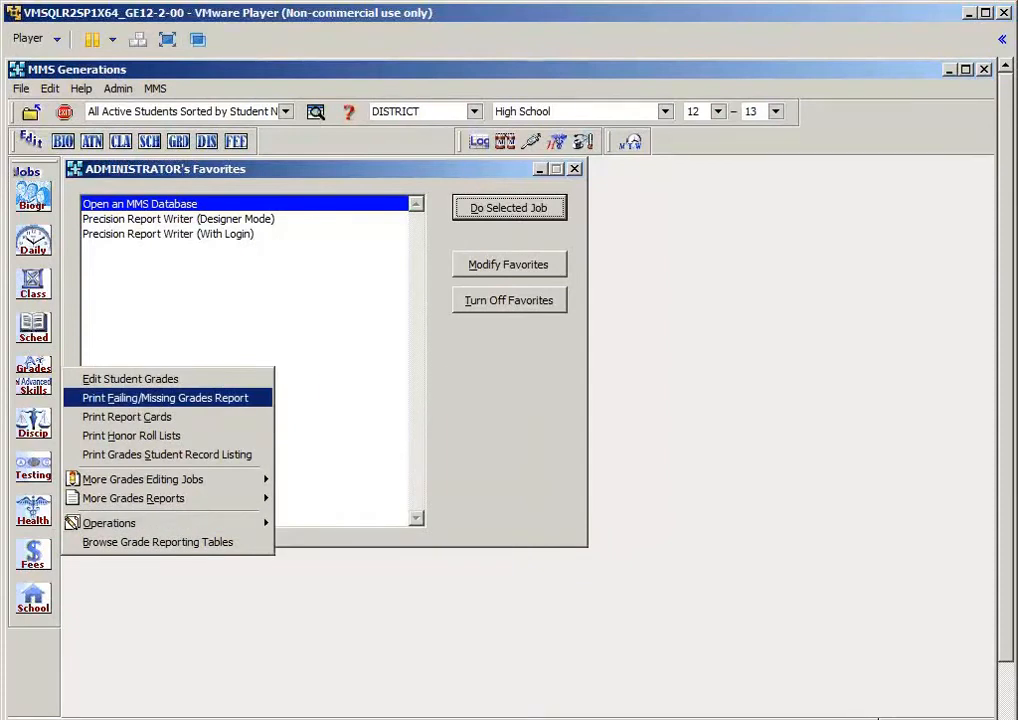
left_click(420, 387)
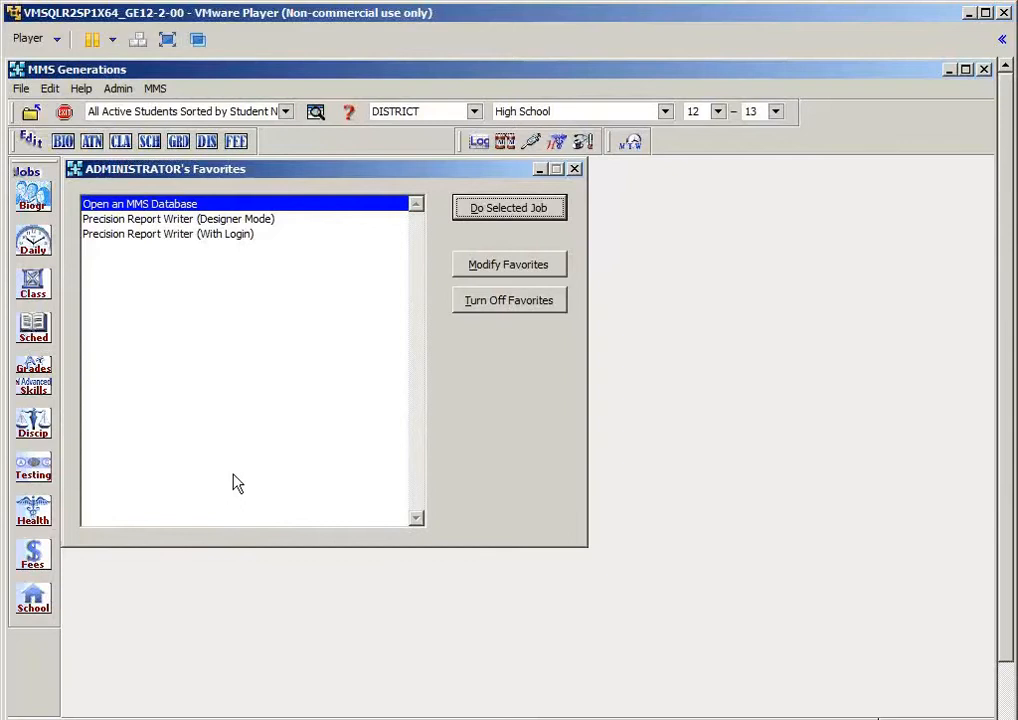
Step: Open the course sections and examine which semester and quarter terms the sections use throughout the list, then close them
left_click(50, 600)
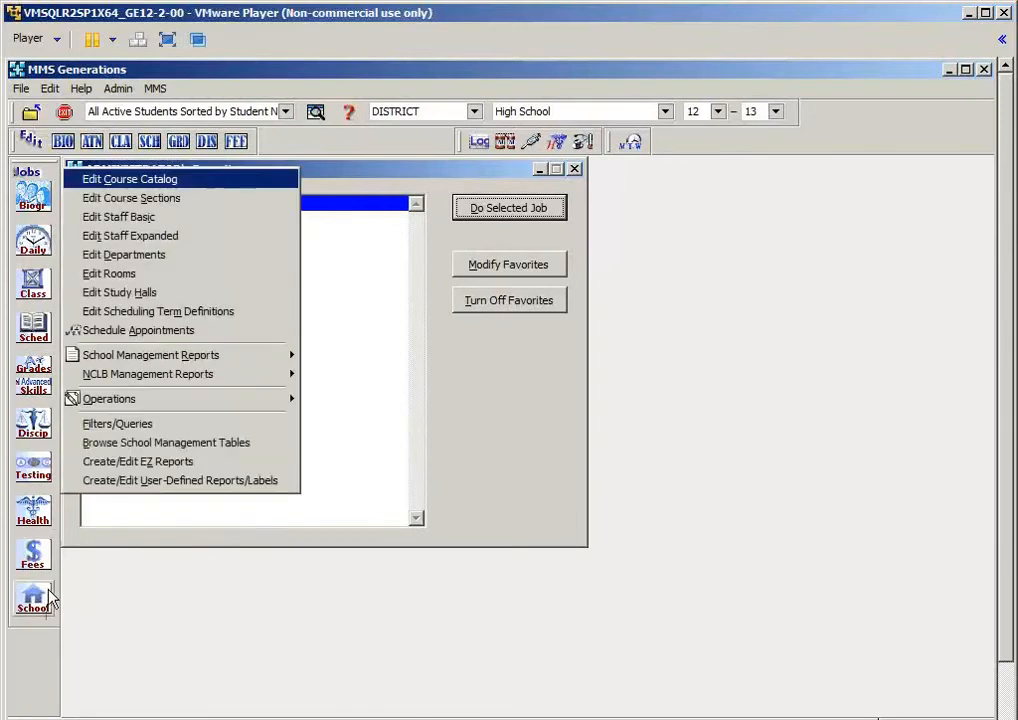
left_click(105, 198)
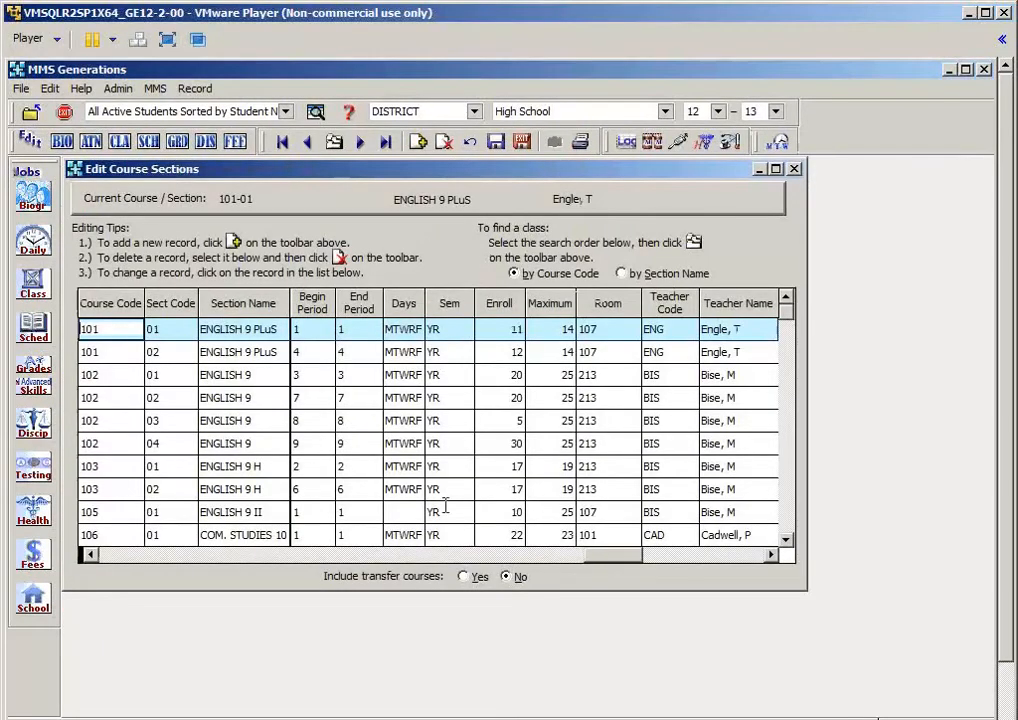
left_click(788, 522)
scroll(788, 530, "down", 13)
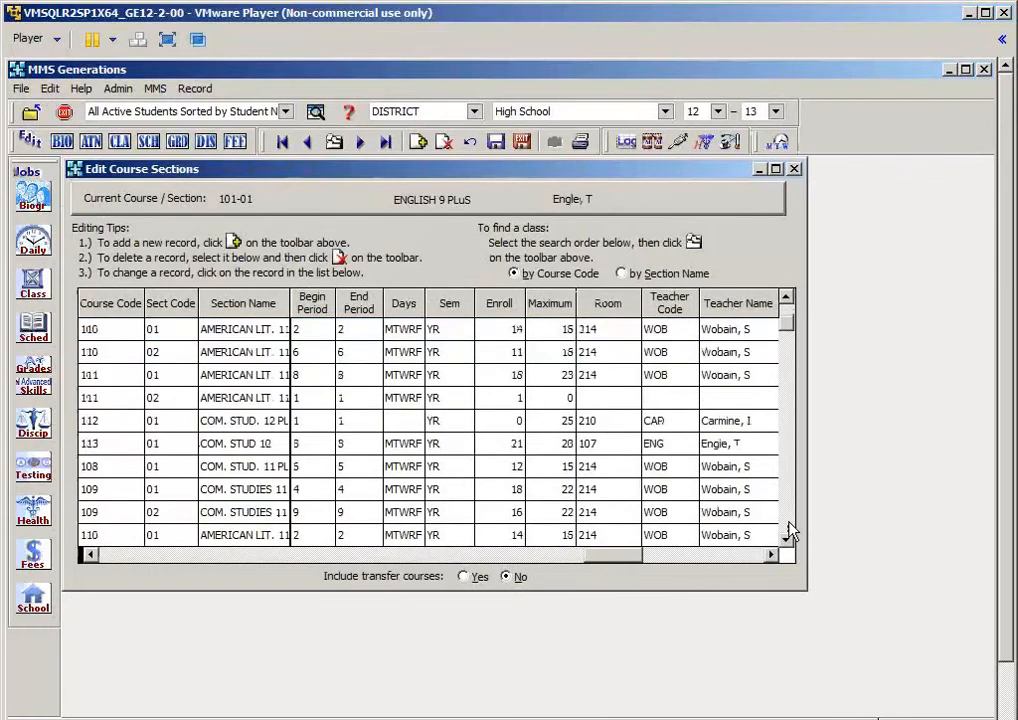
scroll(788, 530, "down", 6)
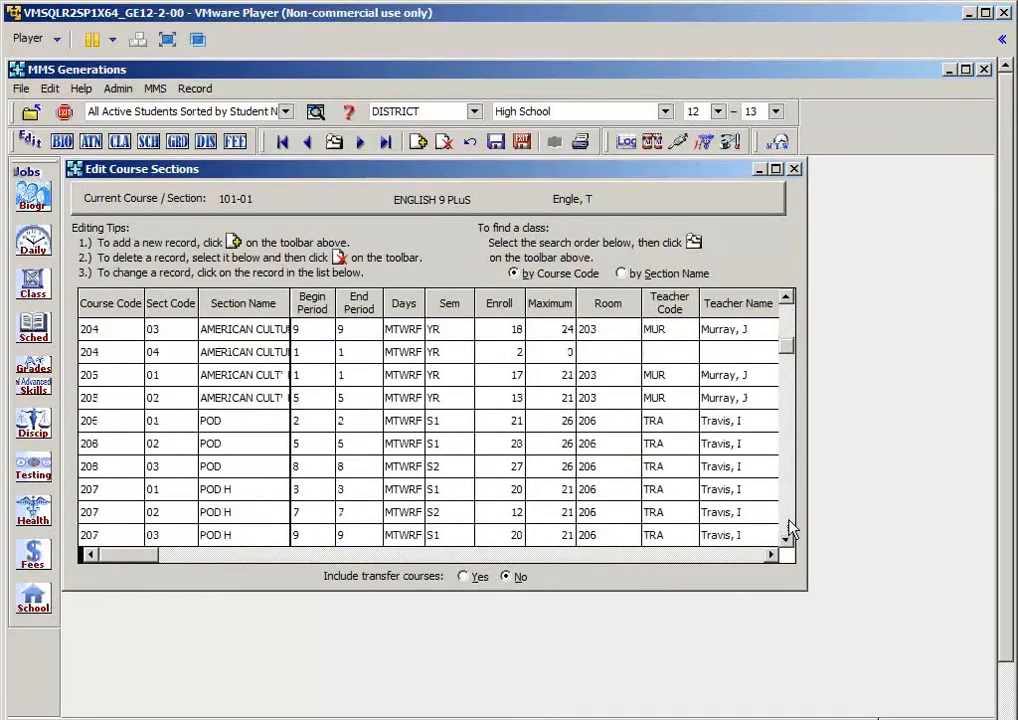
scroll(788, 527, "down", 7)
scroll(788, 527, "down", 13)
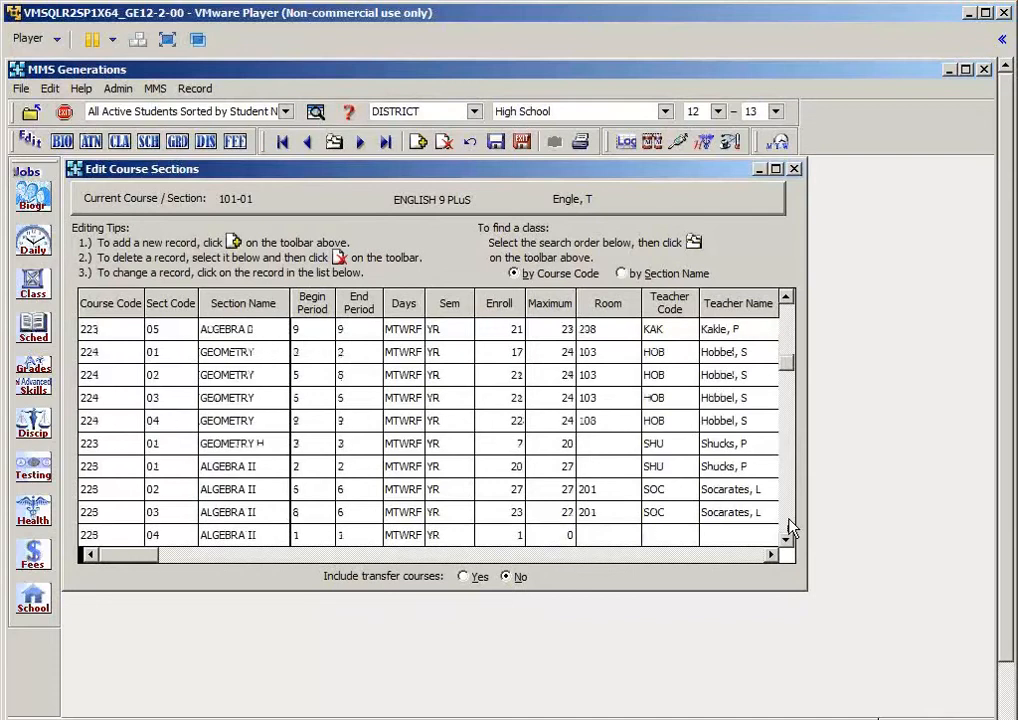
scroll(790, 527, "down", 12)
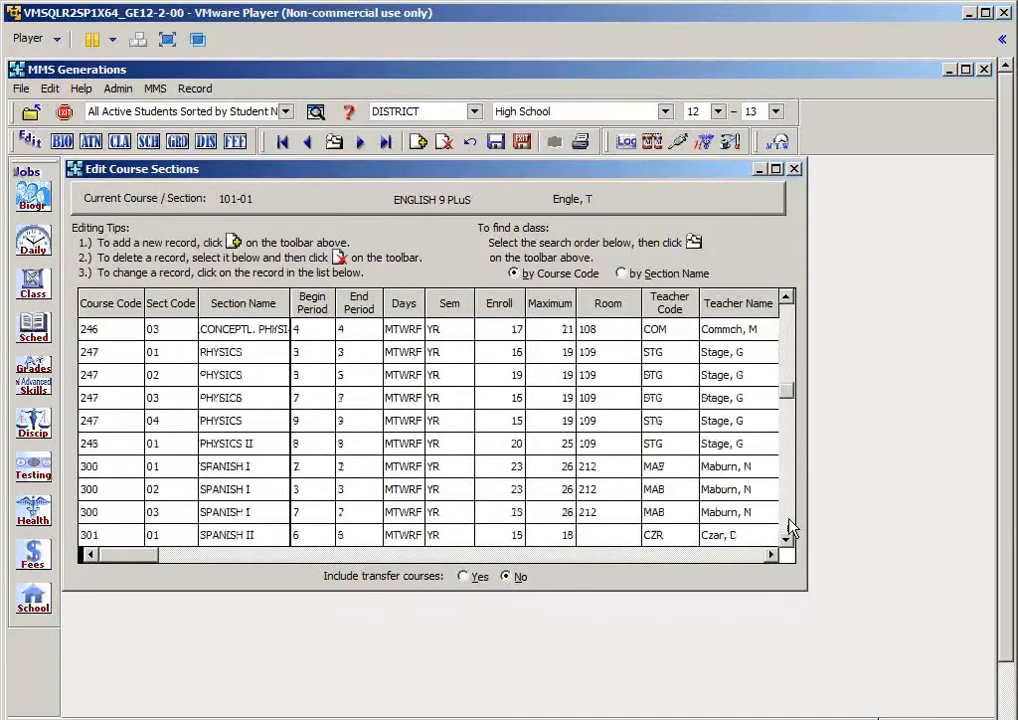
scroll(790, 527, "down", 10)
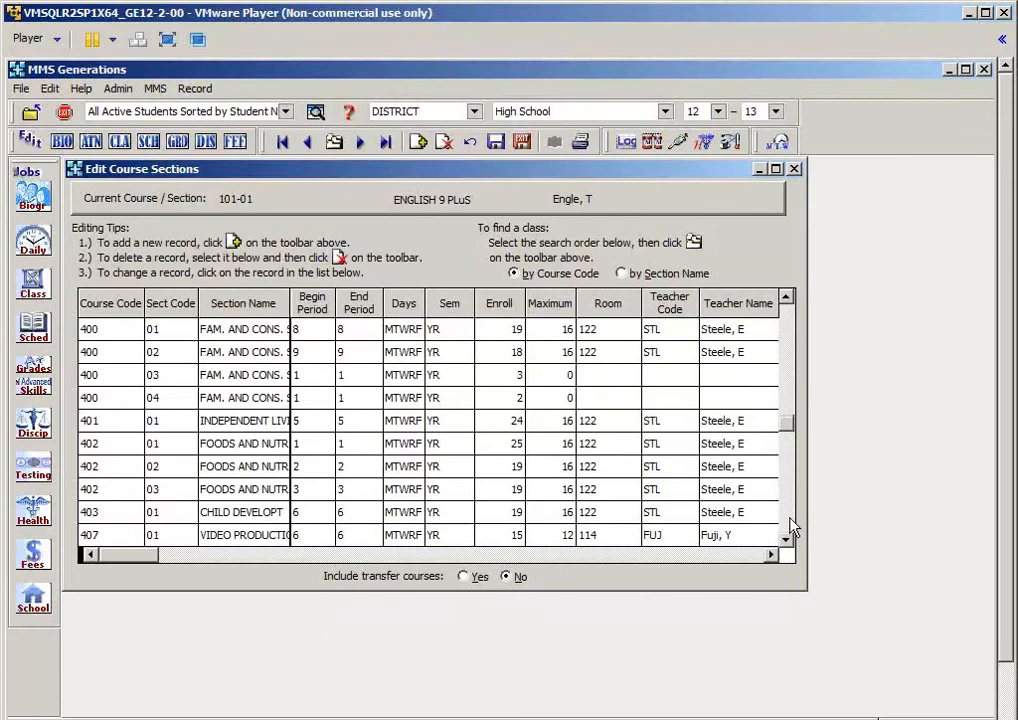
scroll(790, 527, "down", 10)
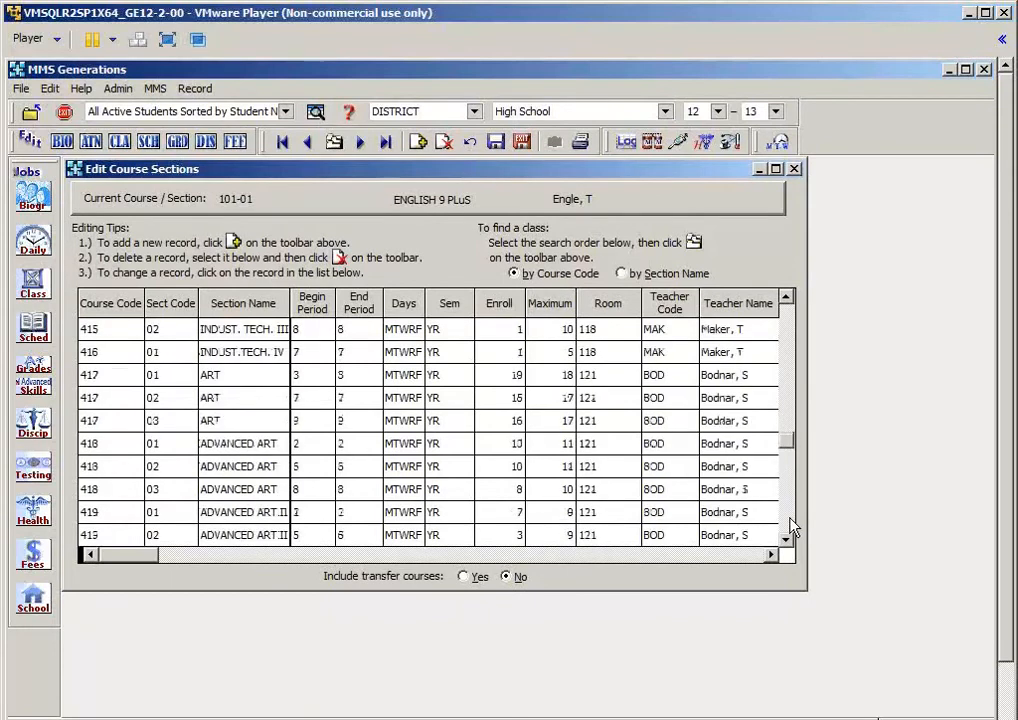
scroll(790, 527, "down", 9)
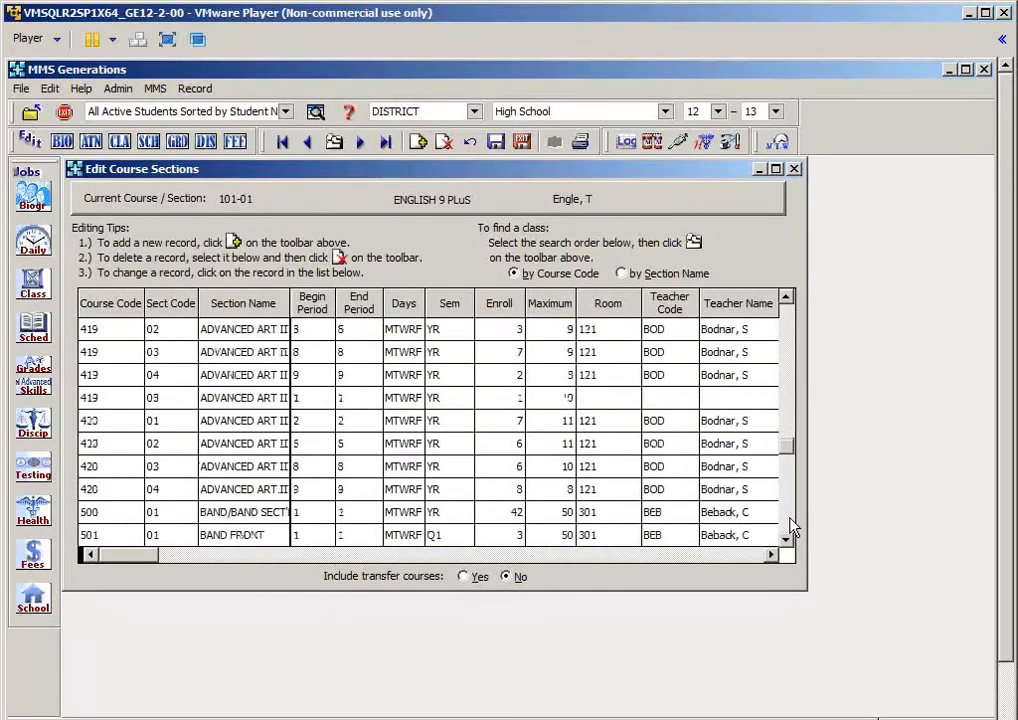
scroll(790, 527, "down", 9)
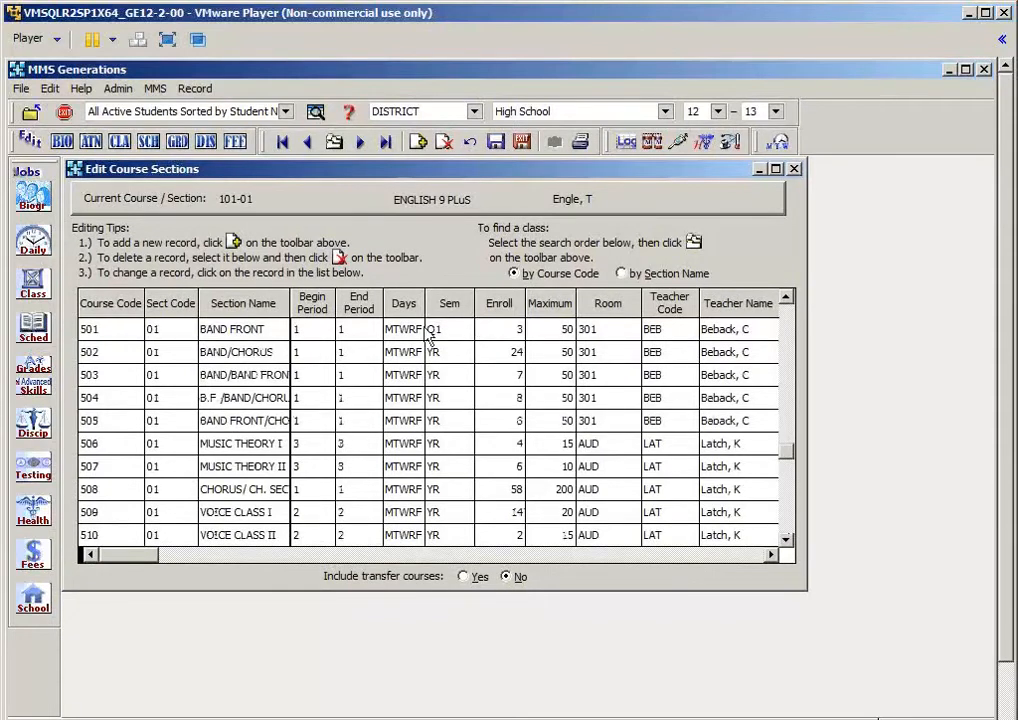
scroll(790, 520, "down", 20)
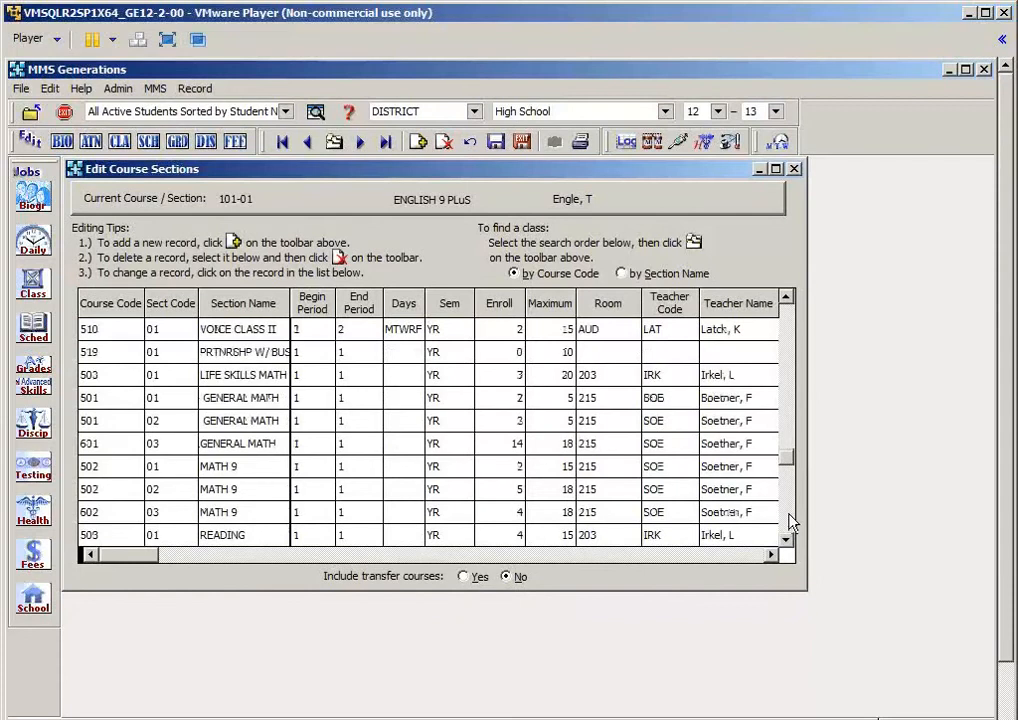
scroll(790, 520, "down", 3)
scroll(790, 520, "down", 12)
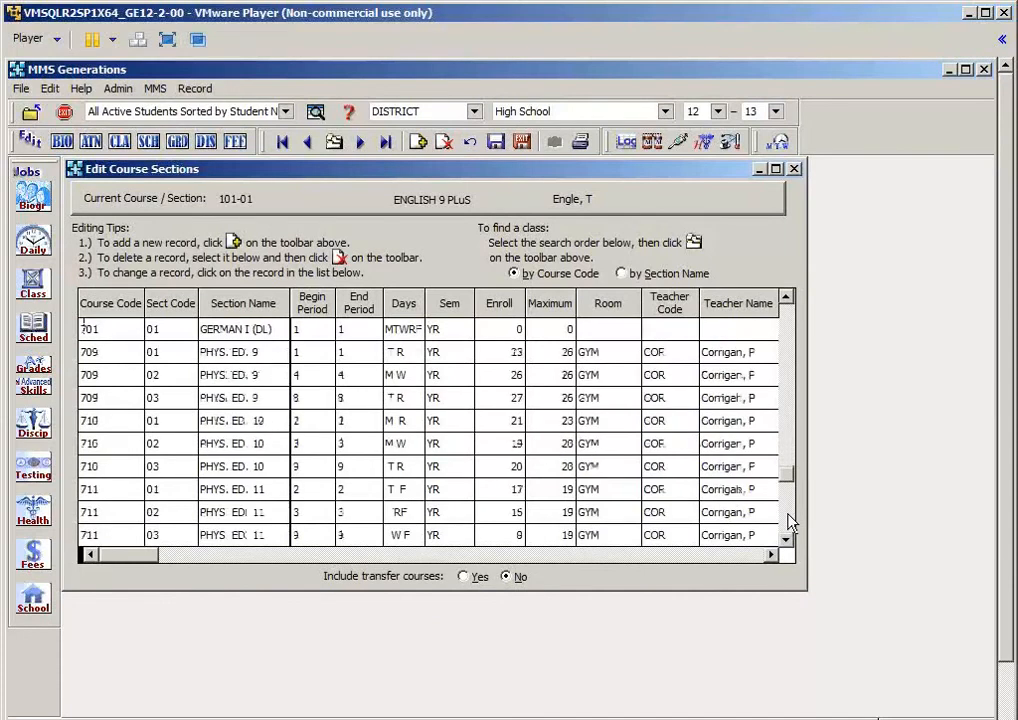
scroll(790, 520, "down", 3)
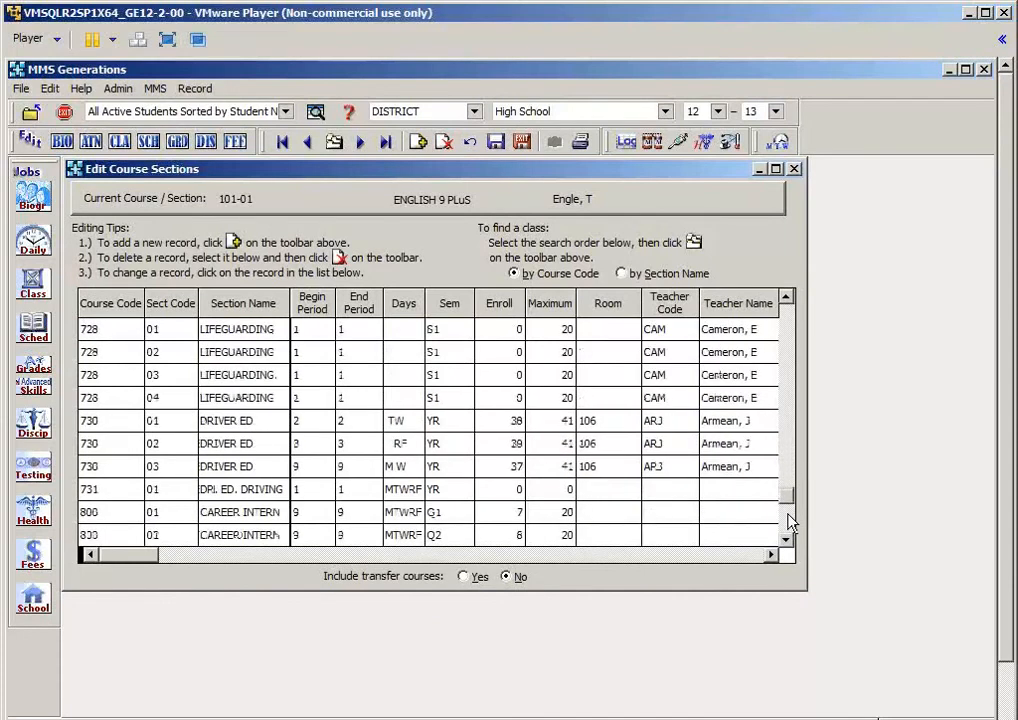
scroll(790, 520, "down", 4)
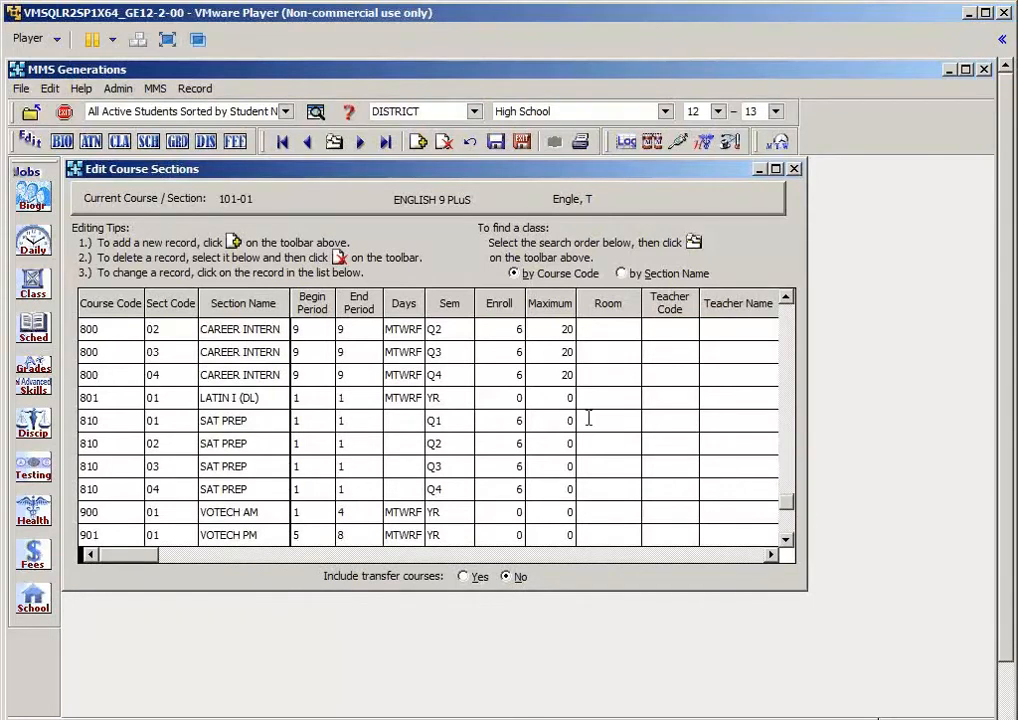
left_click(521, 148)
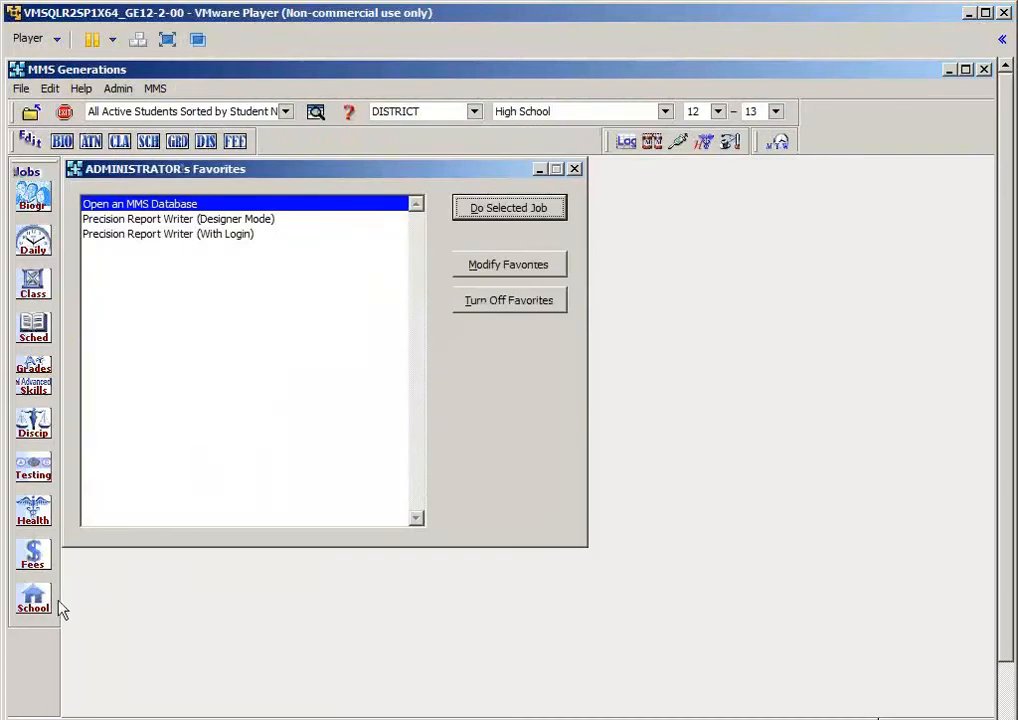
Step: Open the school's scheduling term definitions for editing
left_click(33, 600)
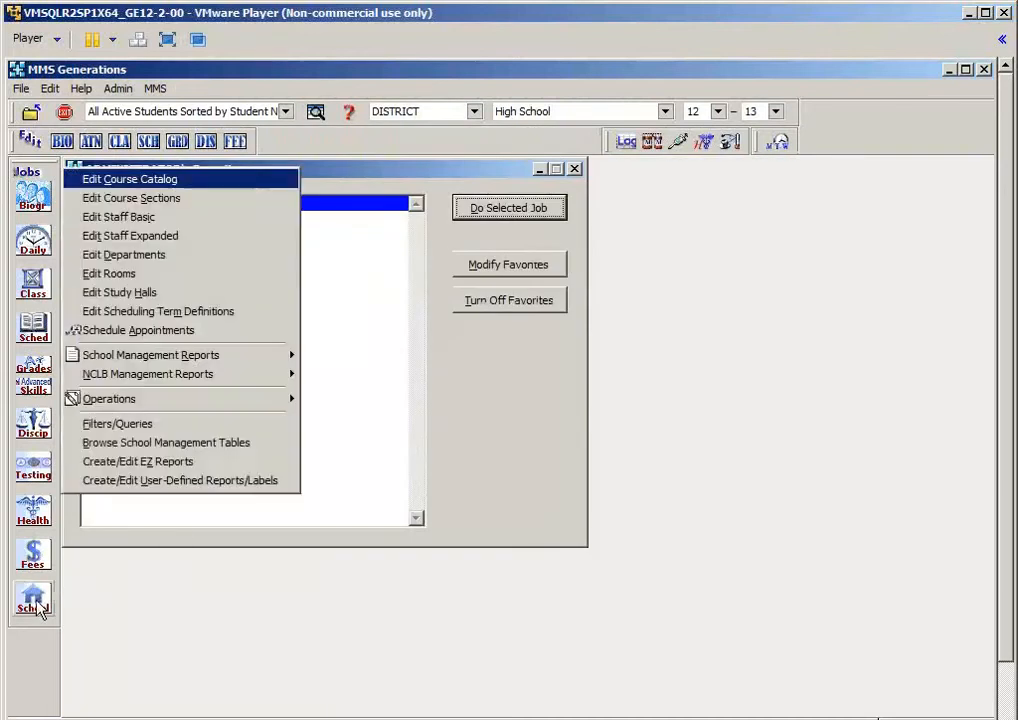
left_click(118, 314)
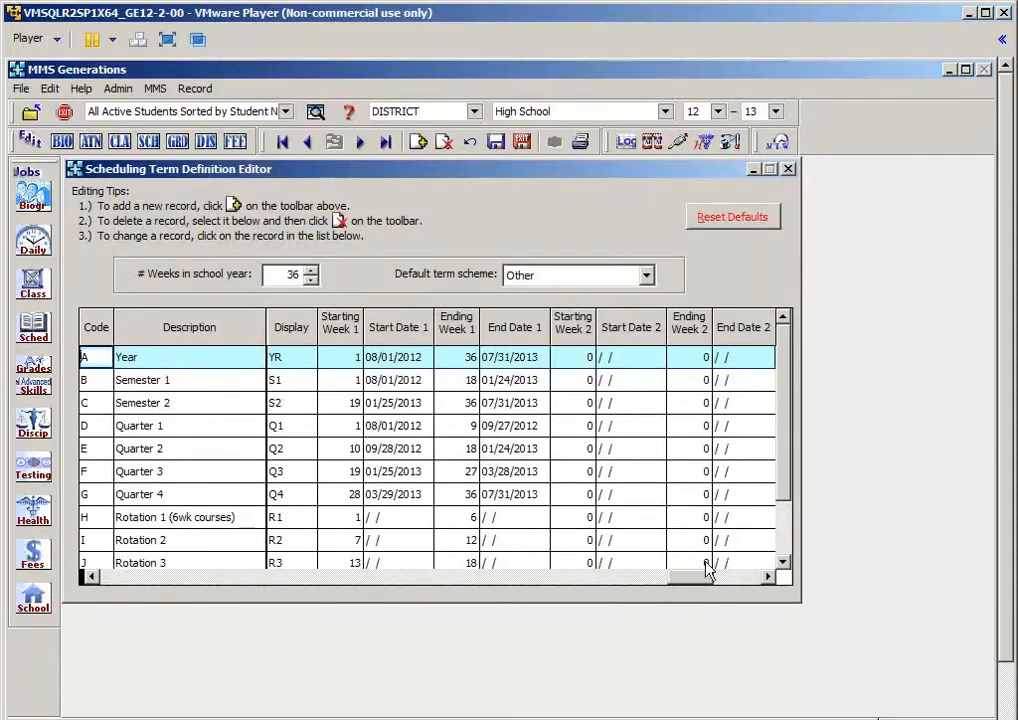
left_click(750, 577)
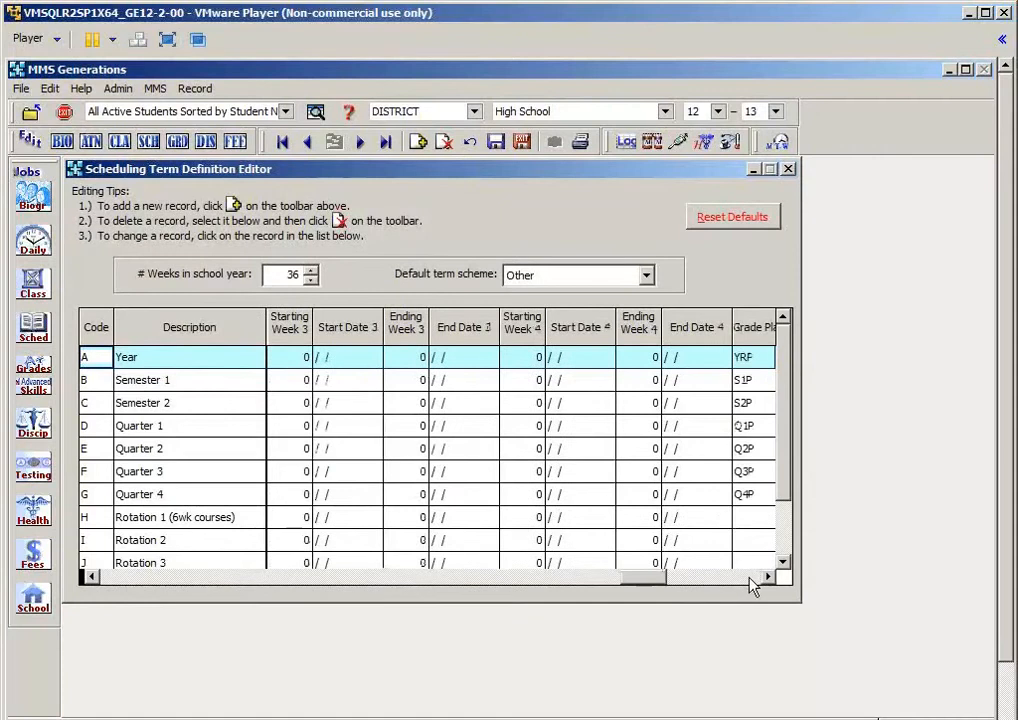
left_click(767, 577)
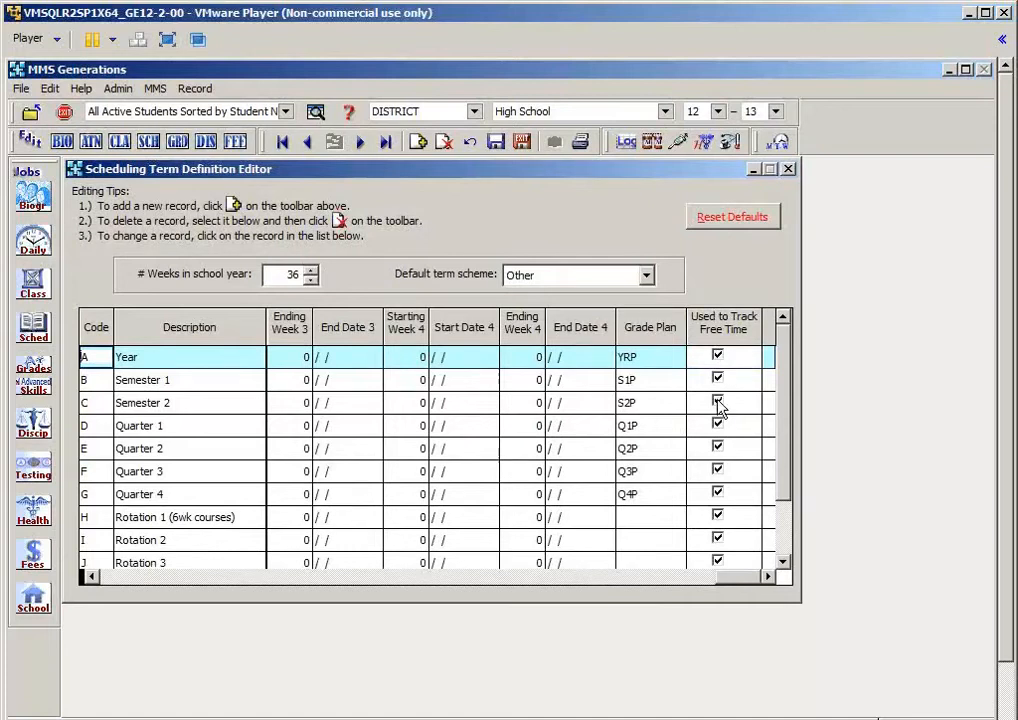
Step: Turn off Used to Track Free Time for all rotation terms, codes H through M, and close the term definitions
left_click(717, 516)
left_click(717, 540)
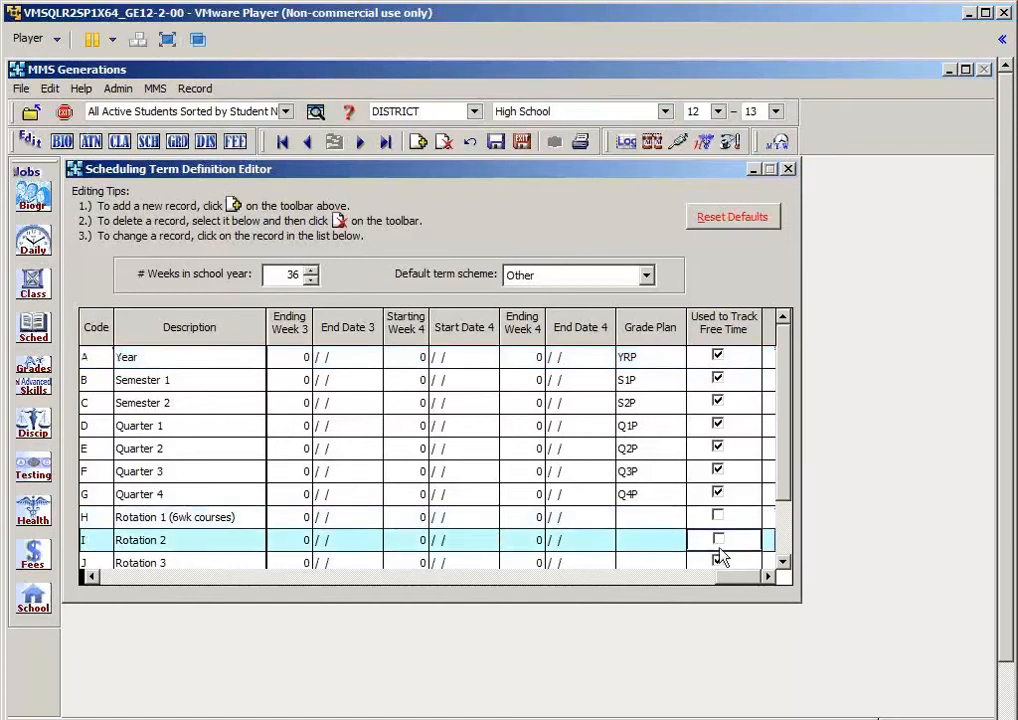
left_click(718, 561)
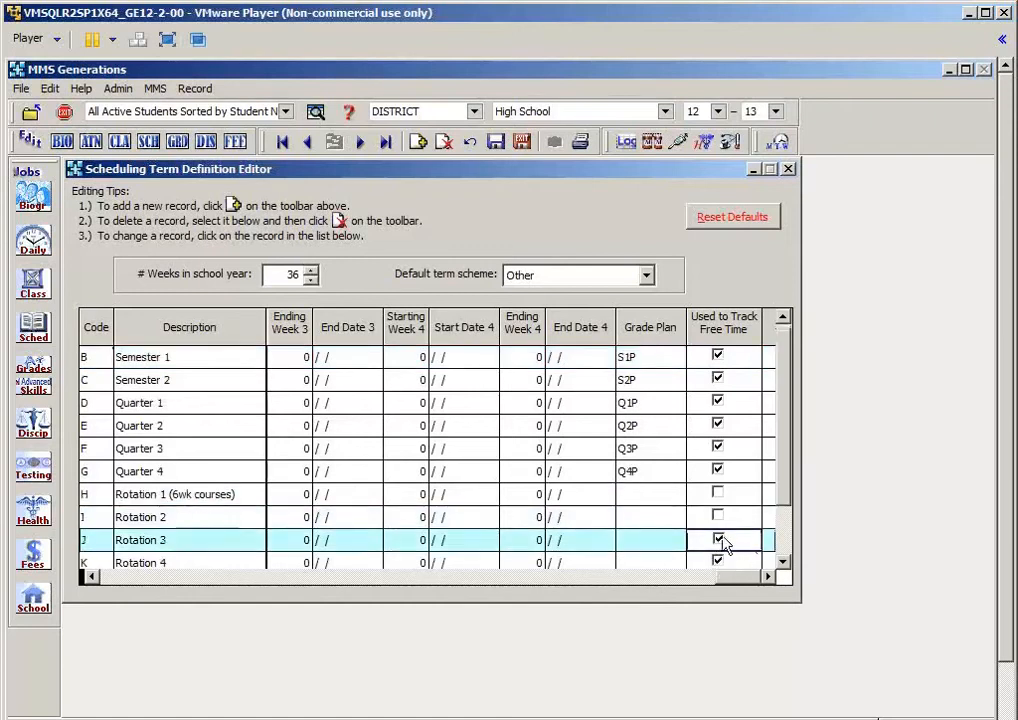
left_click(722, 541)
left_click(718, 564)
left_click(718, 566)
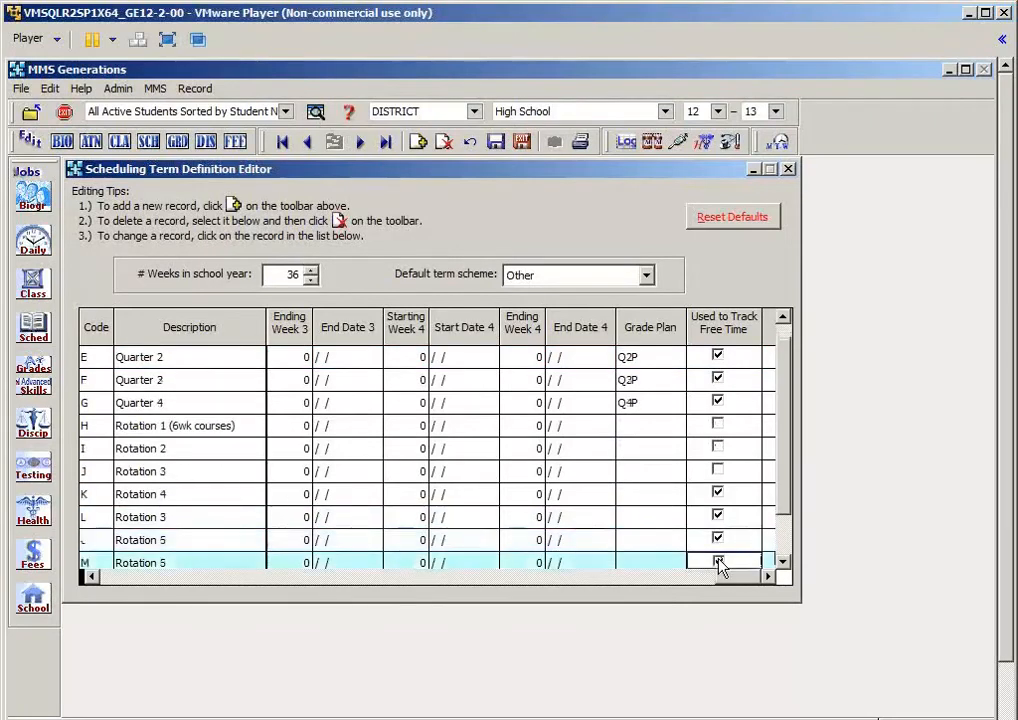
left_click(718, 517)
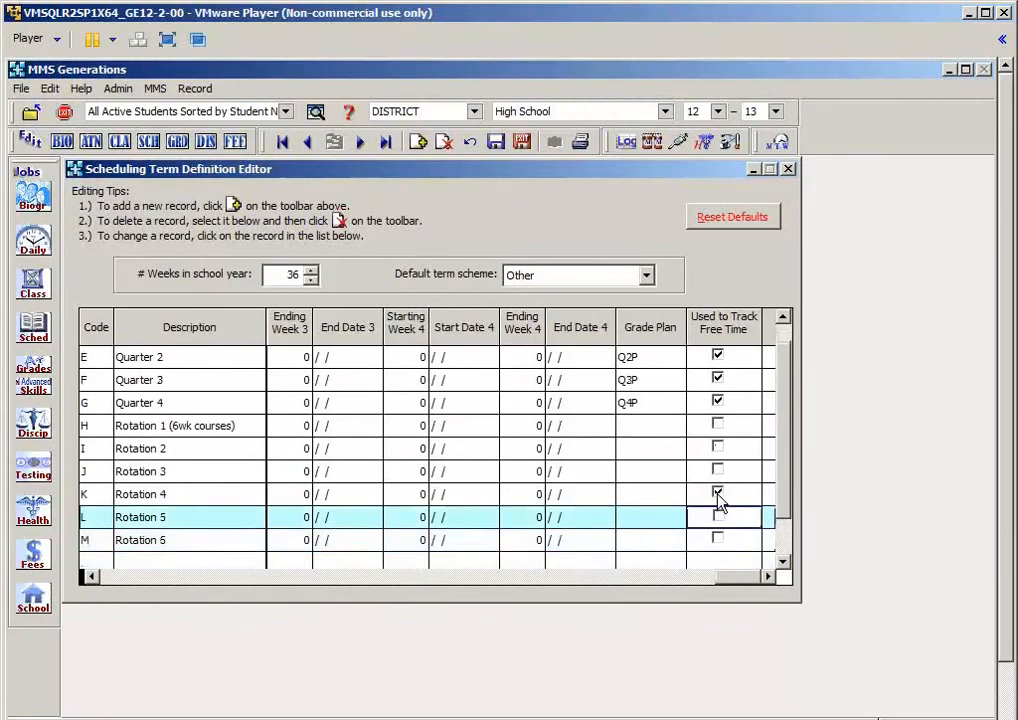
left_click(718, 494)
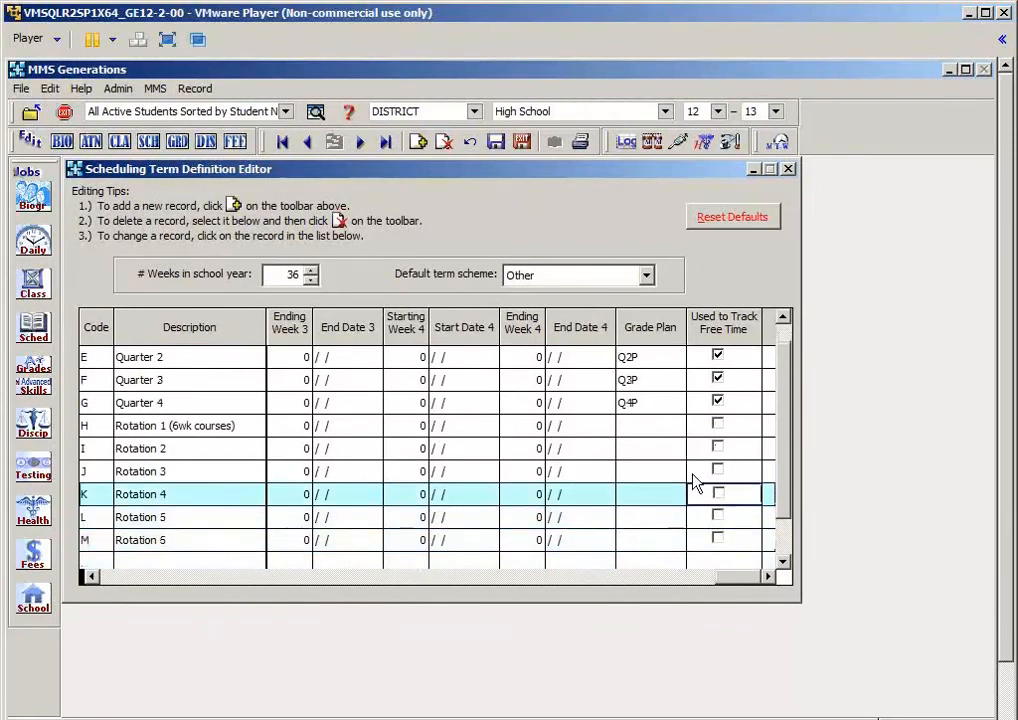
scroll(686, 478, "up", 1)
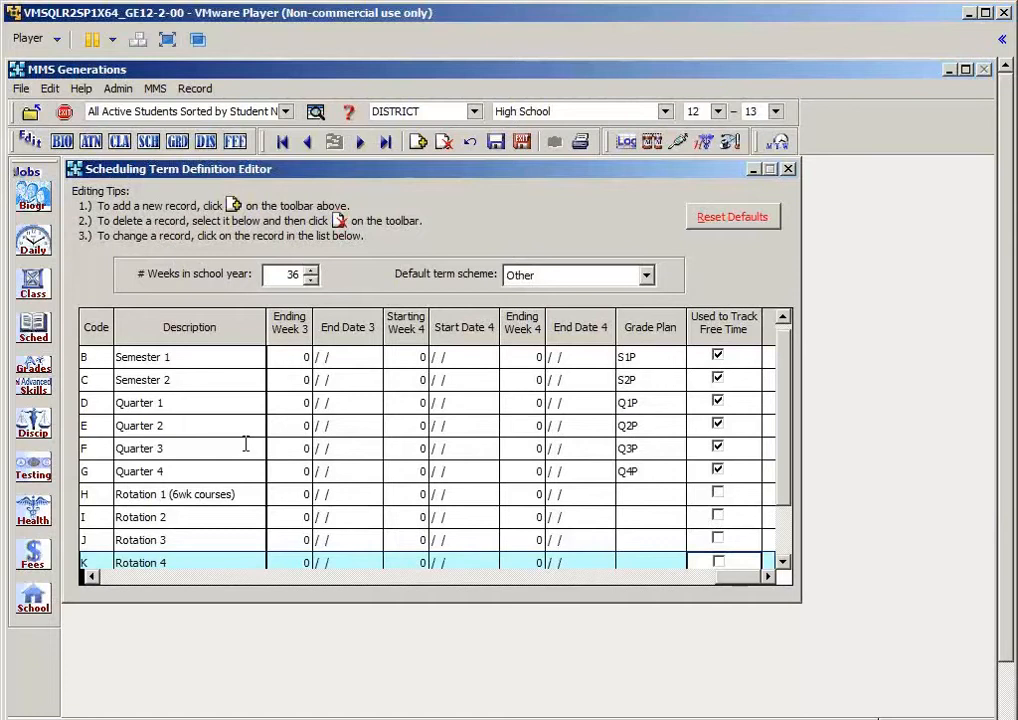
scroll(273, 411, "up", 1)
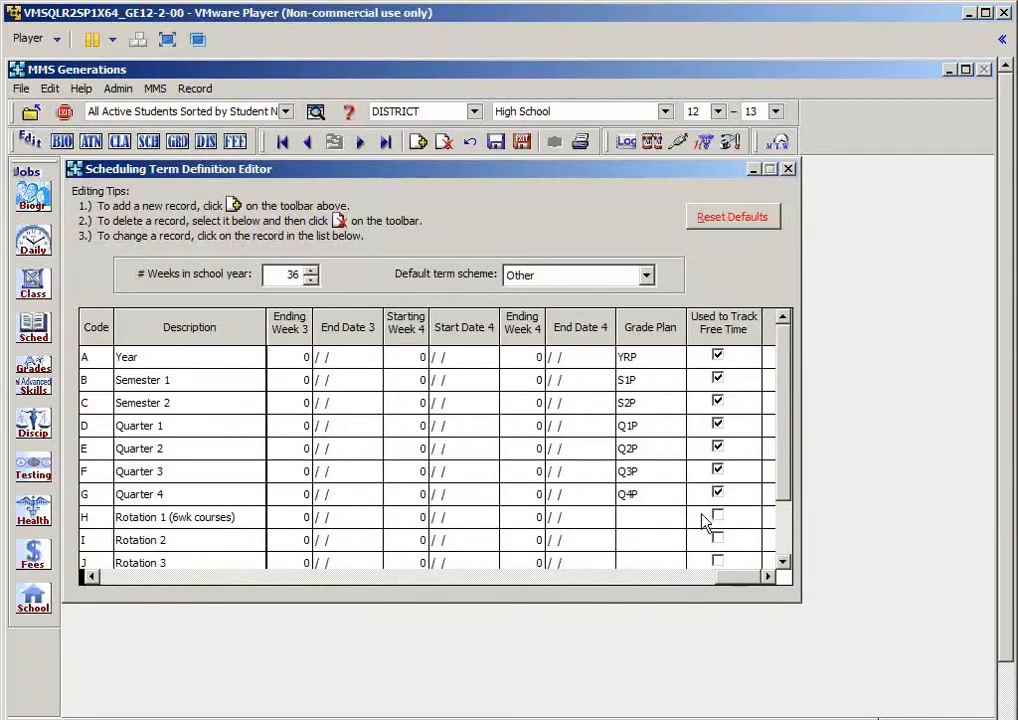
left_click(521, 147)
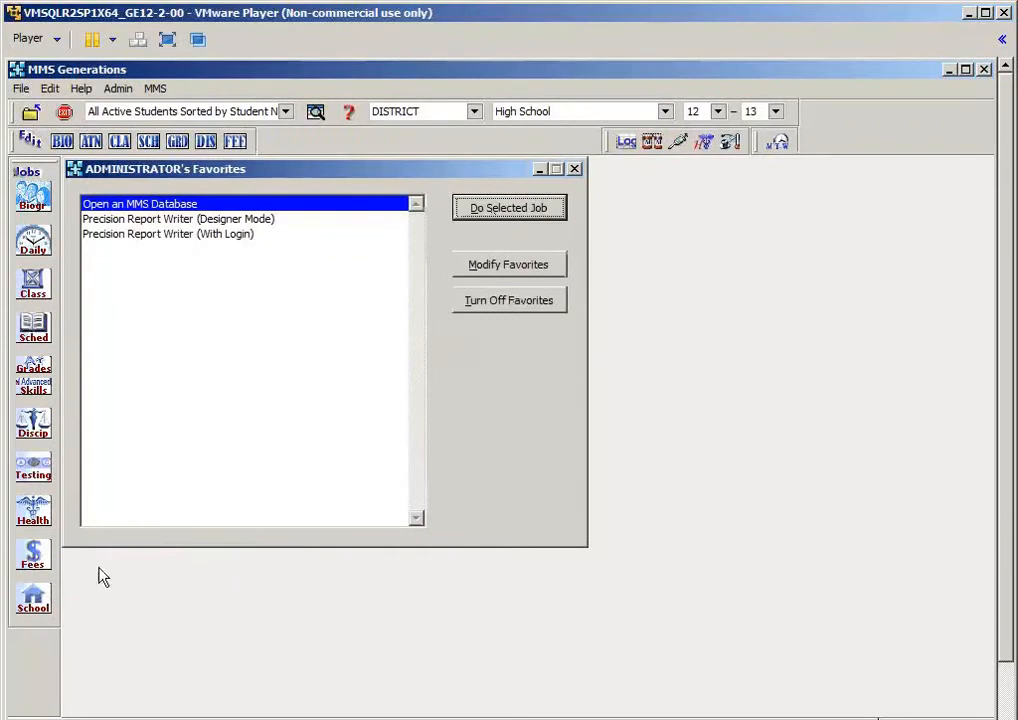
Step: Rerun the Update Student Free Time Records operation and acknowledge the study hall enrollment and free time completion messages
left_click(36, 338)
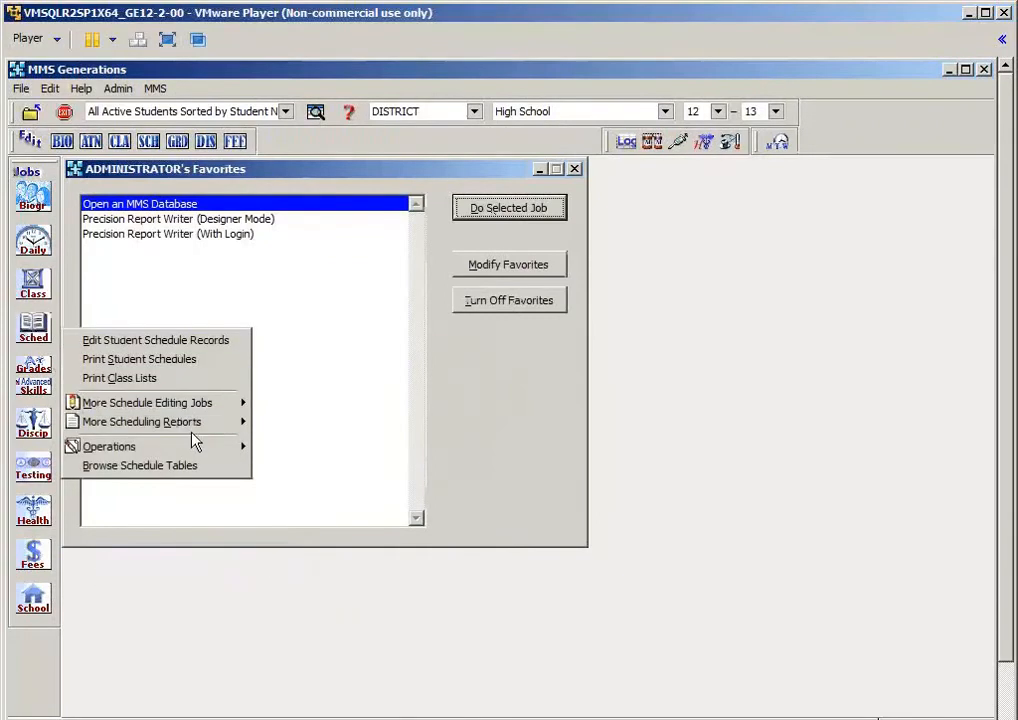
mouse_move(193, 446)
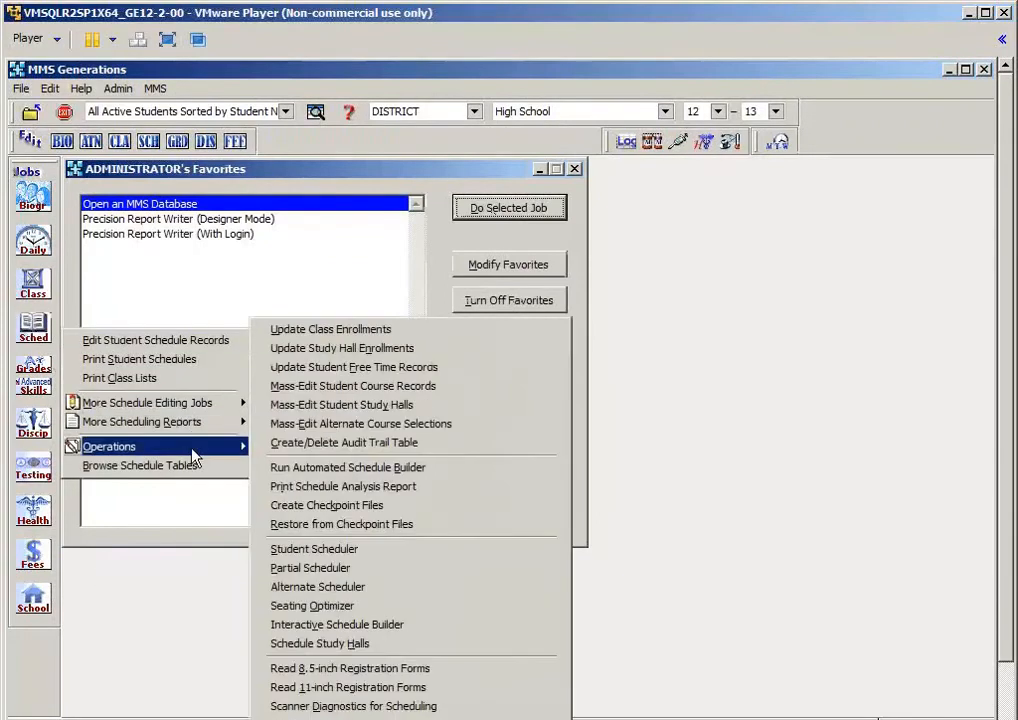
left_click(295, 372)
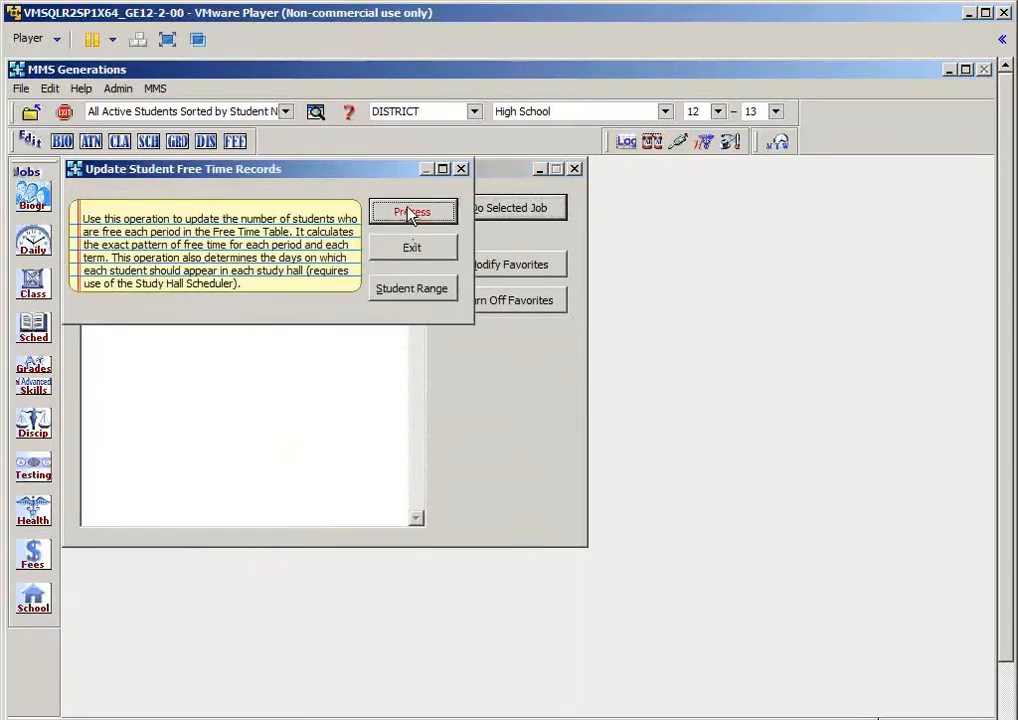
left_click(410, 213)
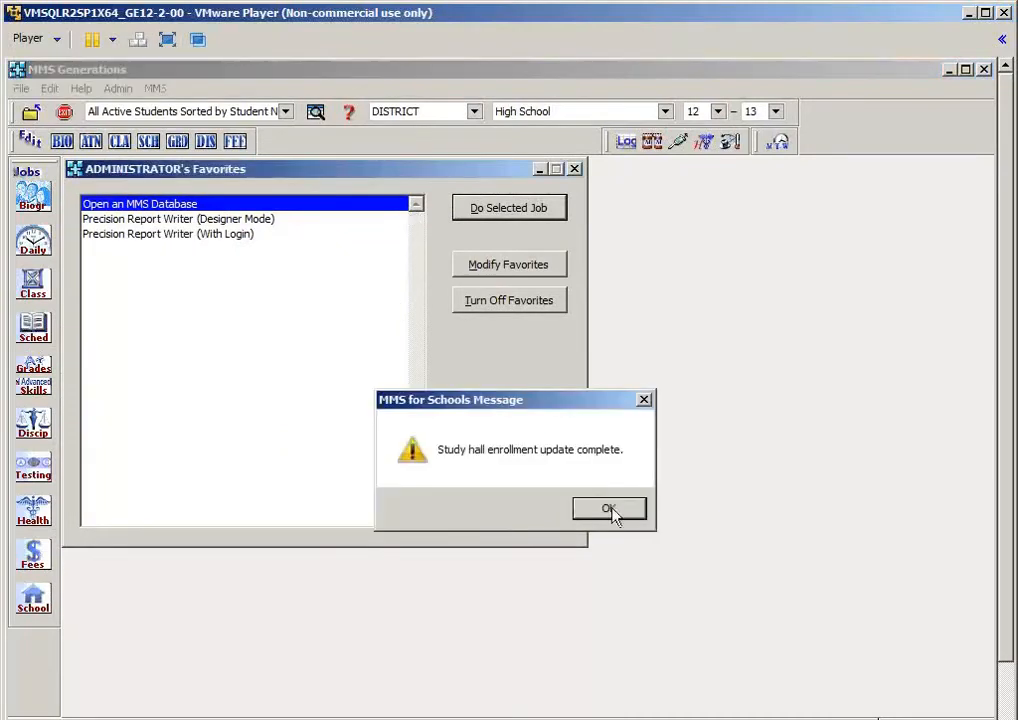
left_click(611, 514)
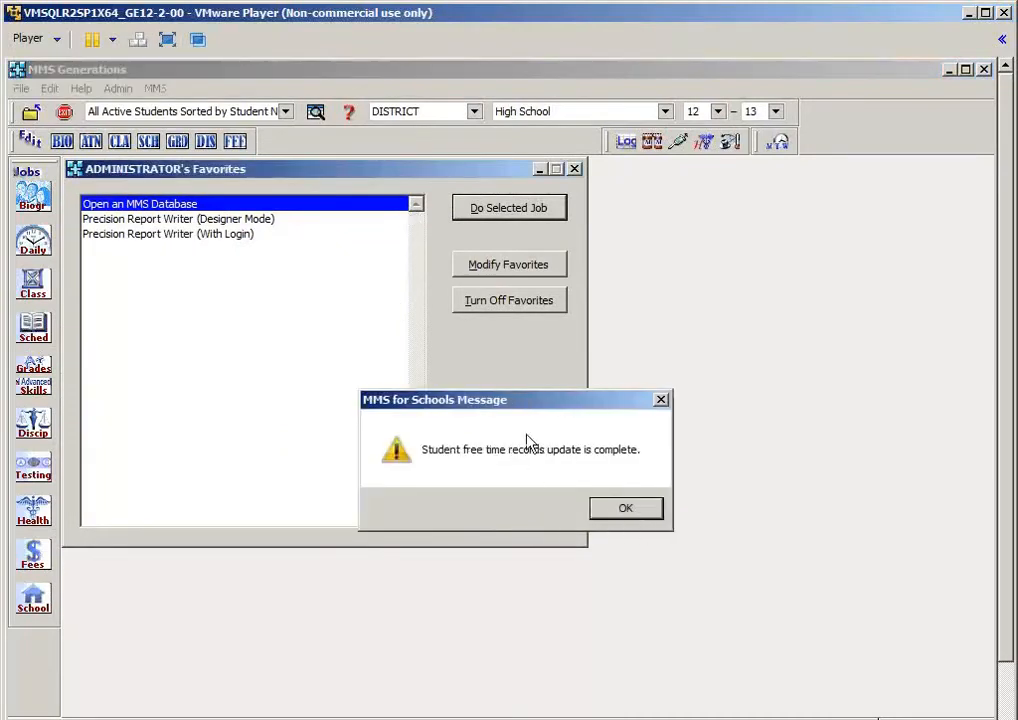
left_click(641, 510)
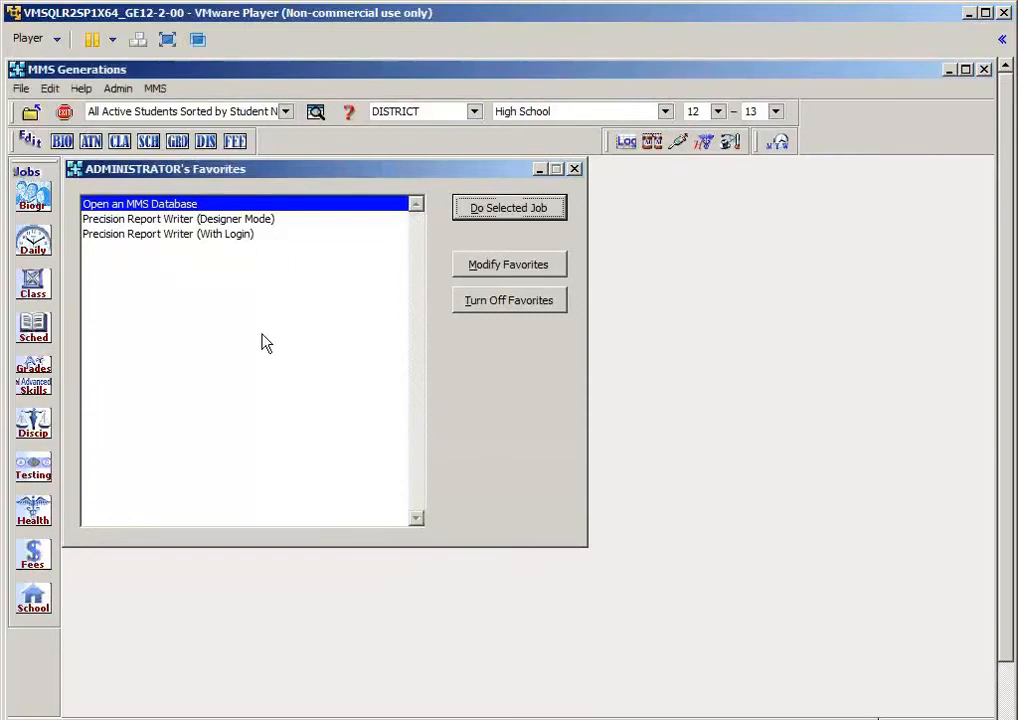
Step: Generate a preview of the Student Free Time Tally Report for all listed terms, with periods 1 through 9
left_click(38, 332)
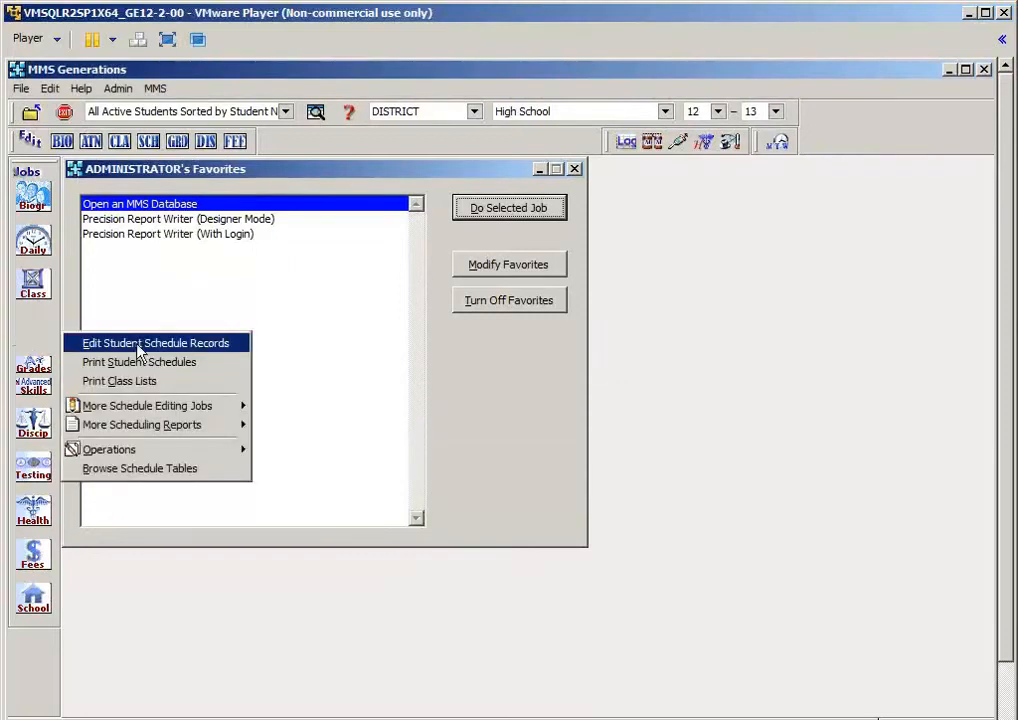
mouse_move(155, 430)
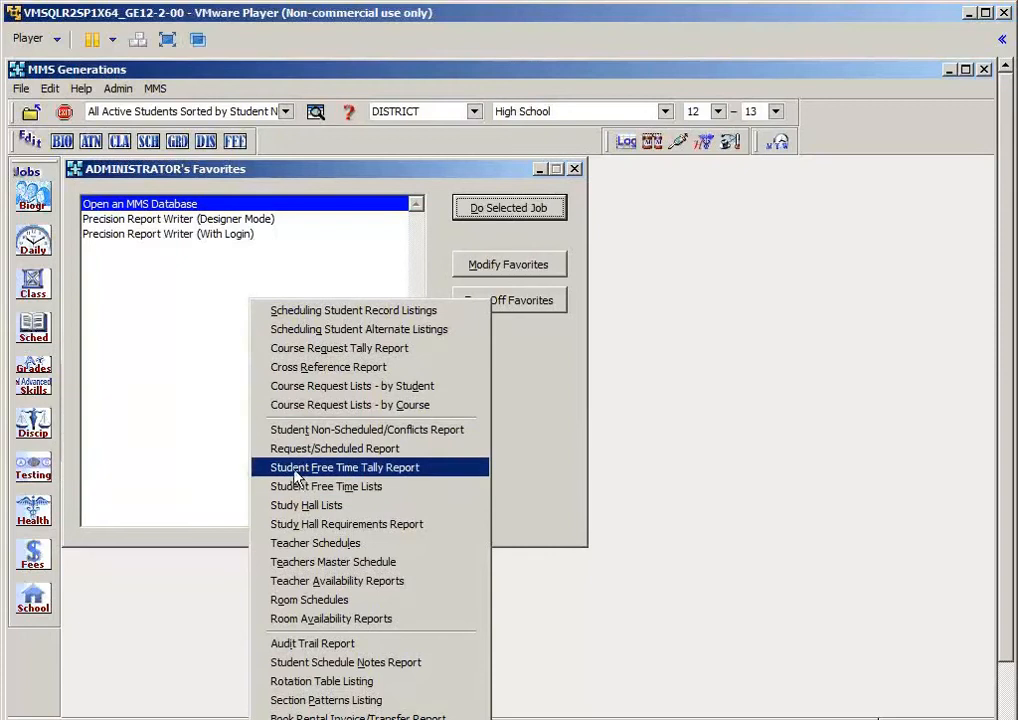
left_click(296, 472)
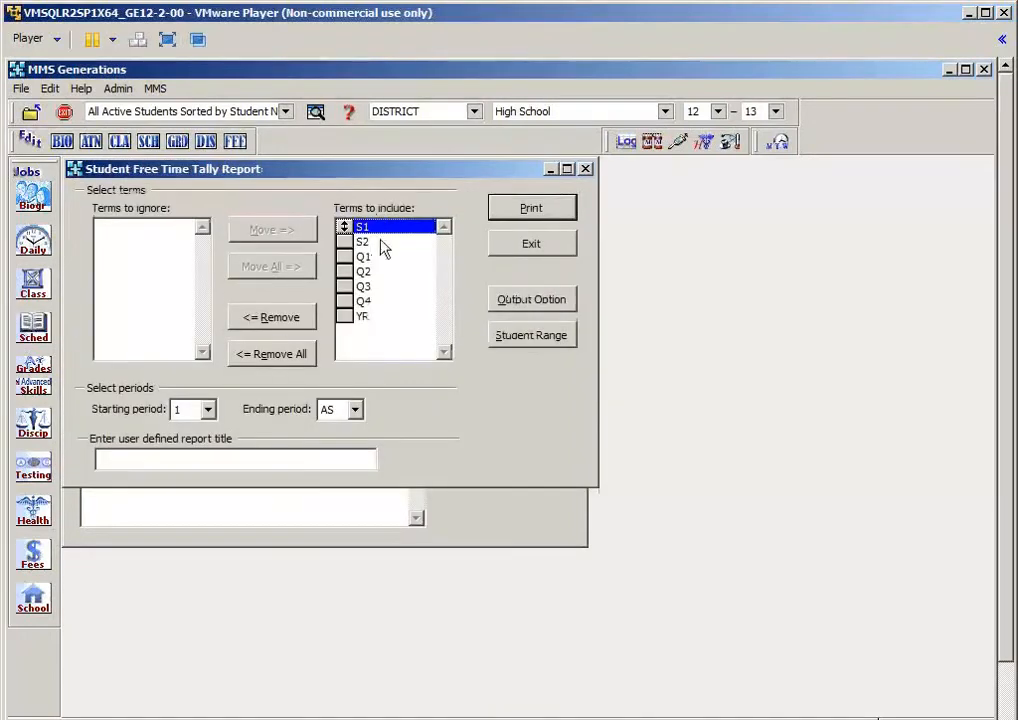
left_click(355, 410)
left_click(355, 410)
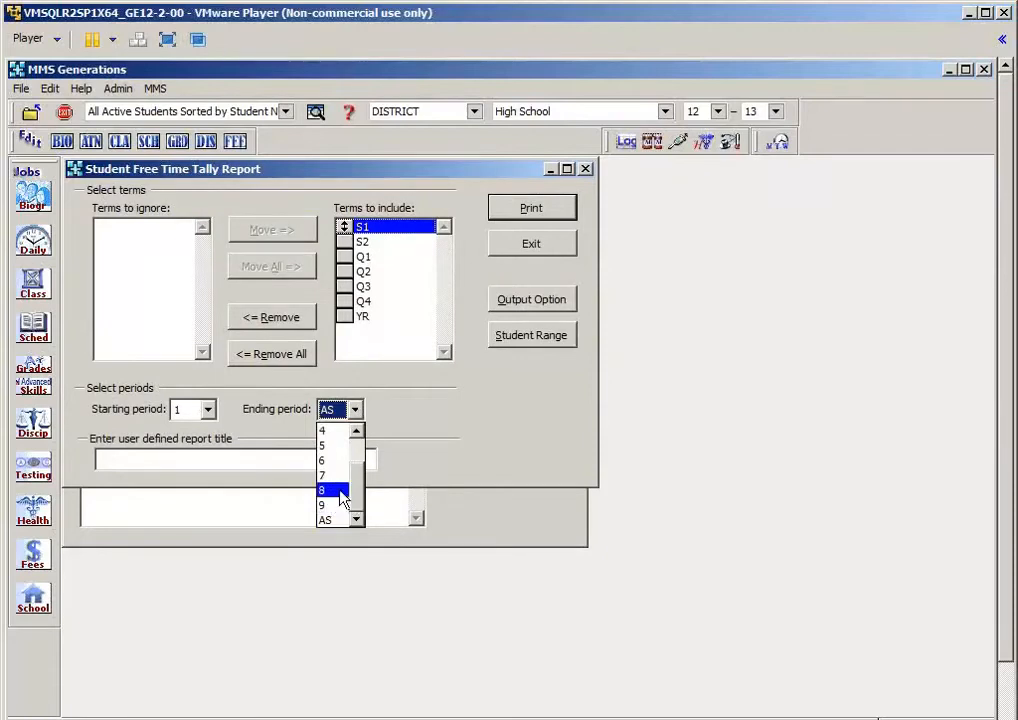
left_click(335, 513)
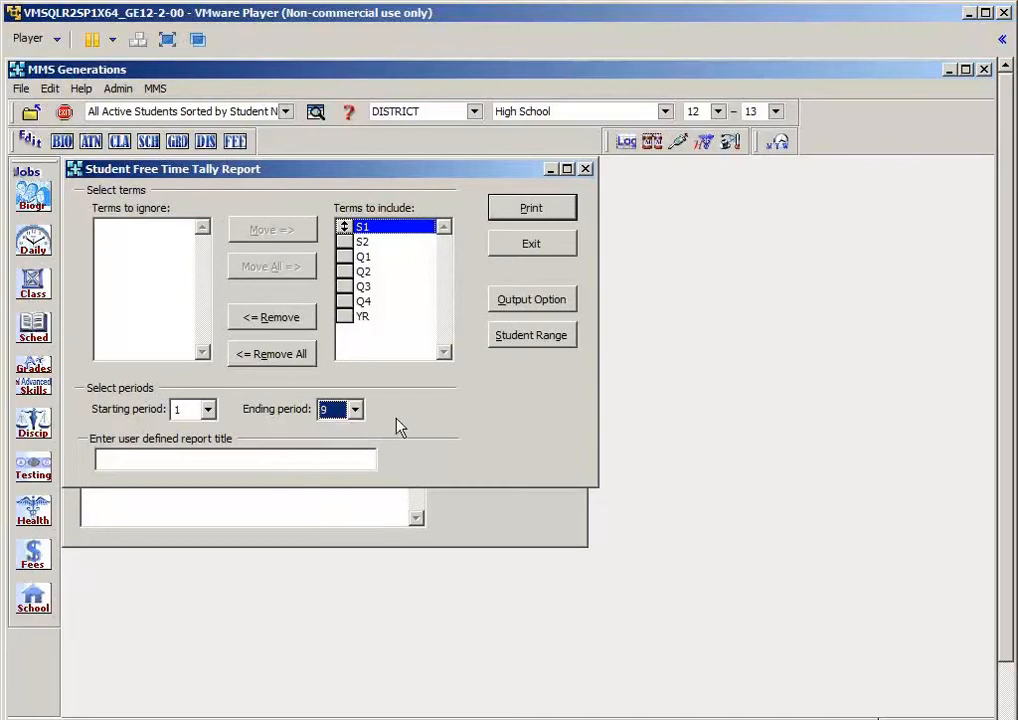
left_click(531, 218)
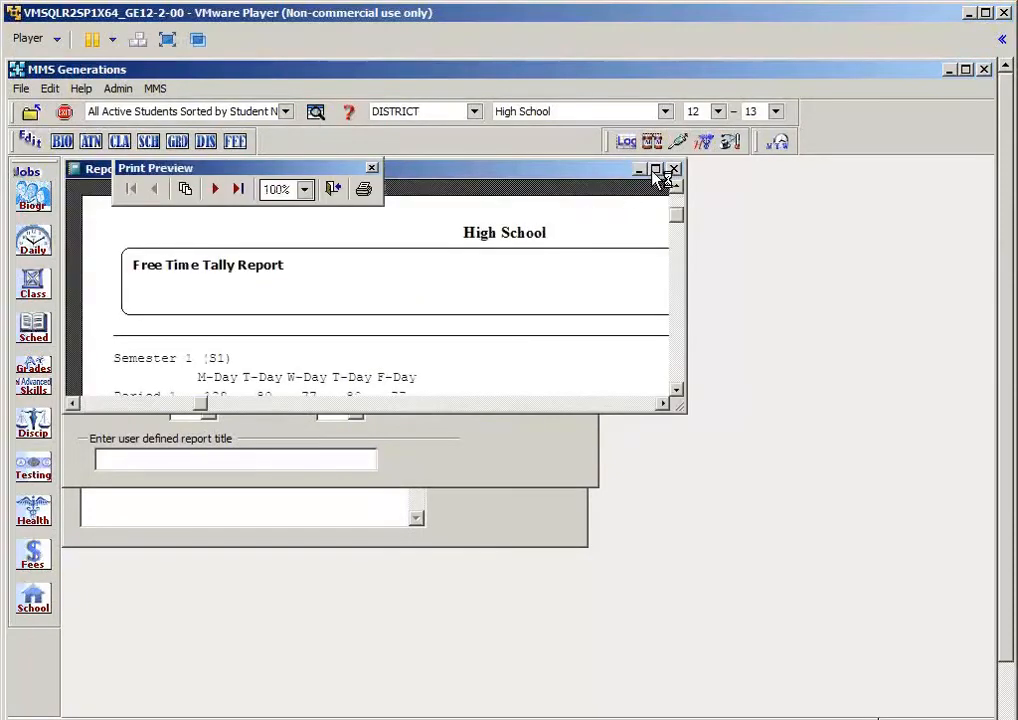
Step: Examine the free time tallies by period and day for each semester, quarter and year term, then close the report
left_click(656, 170)
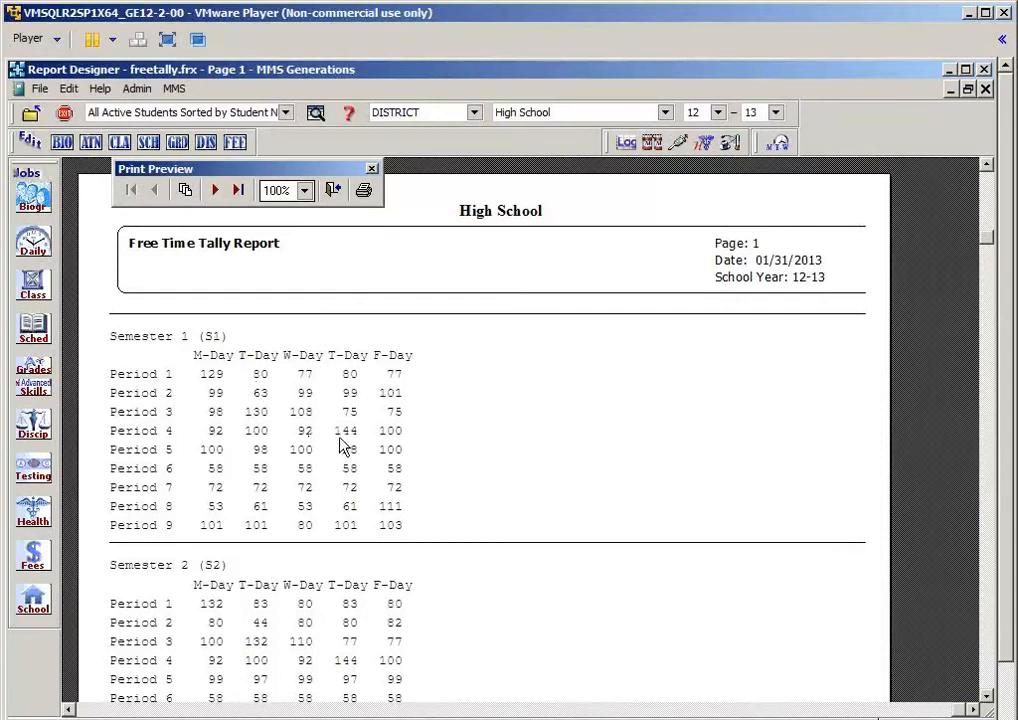
scroll(334, 441, "down", 2)
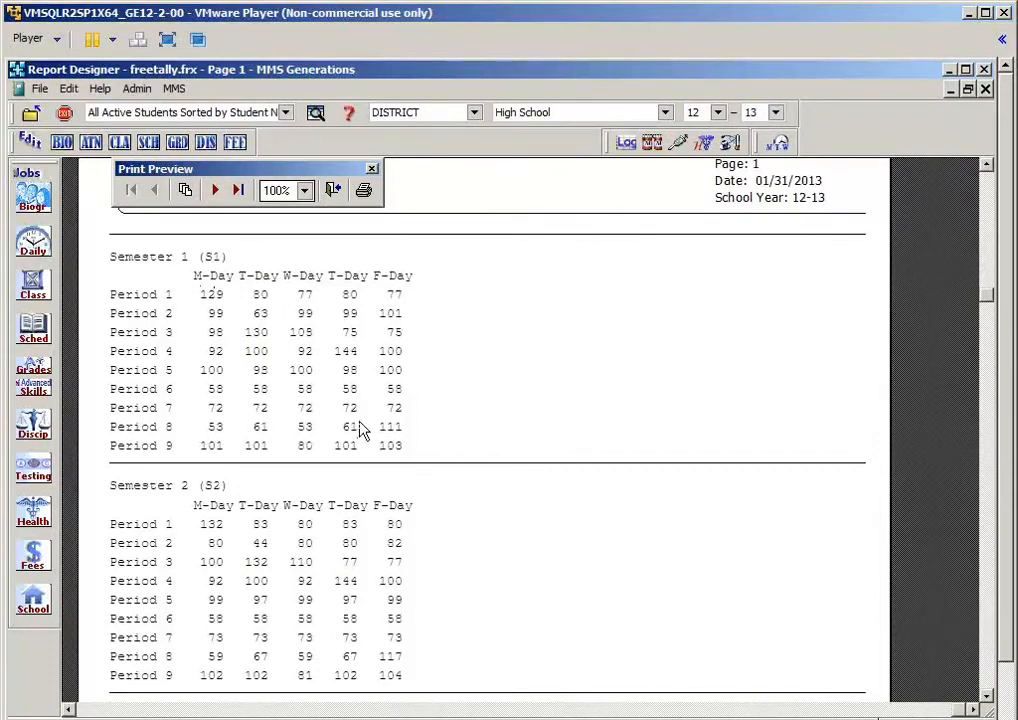
scroll(360, 428, "down", 4)
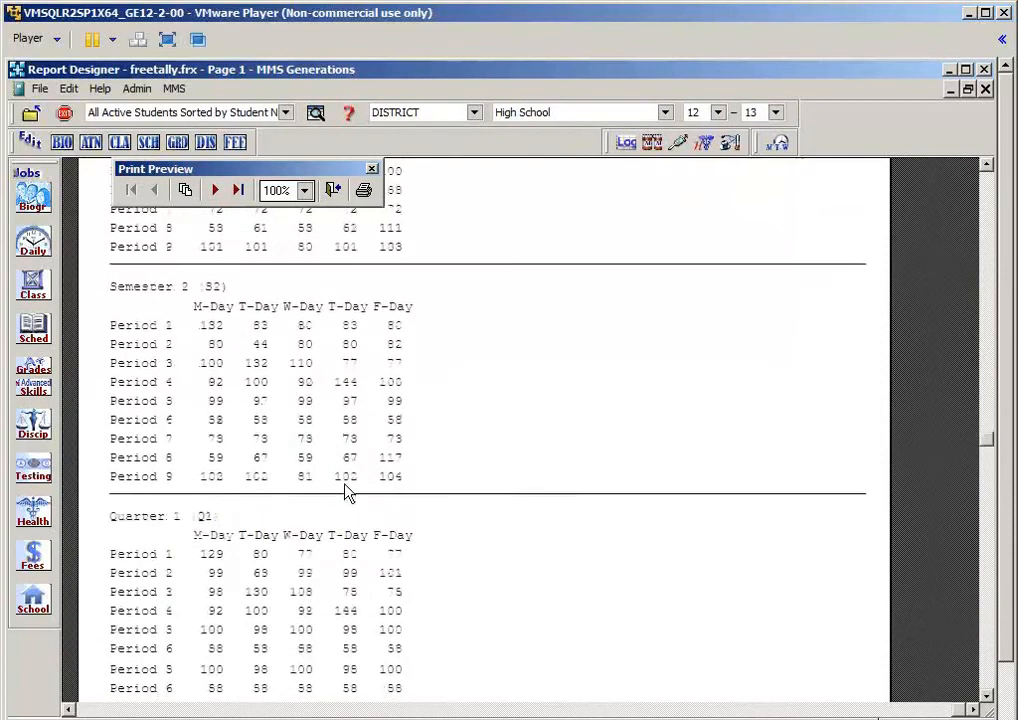
scroll(347, 490, "down", 6)
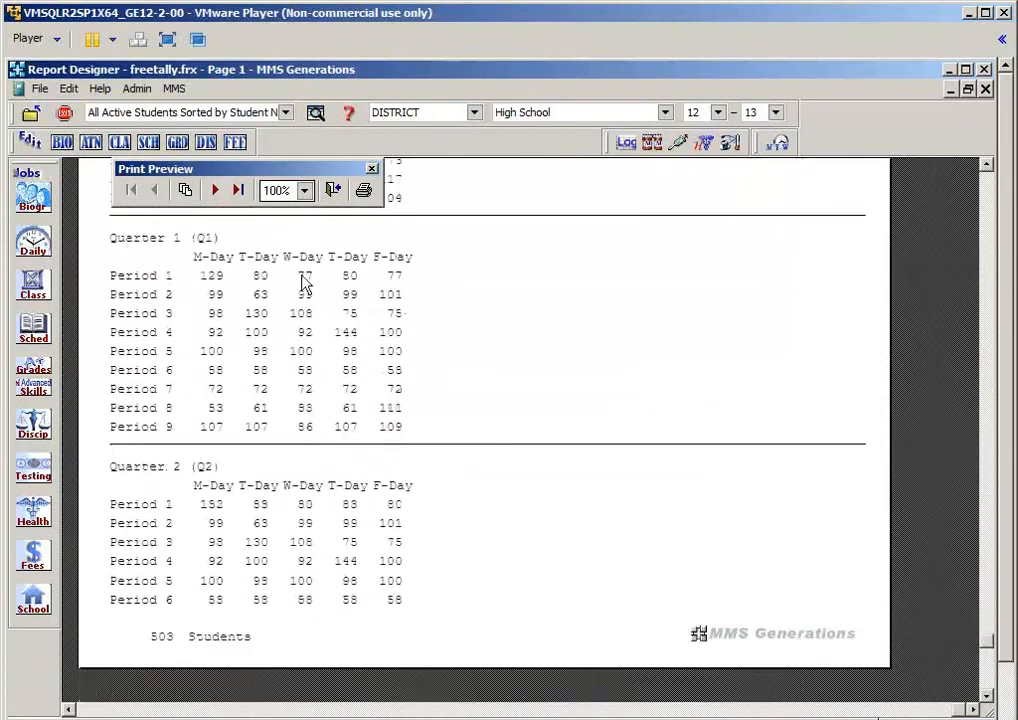
scroll(290, 320, "down", 3)
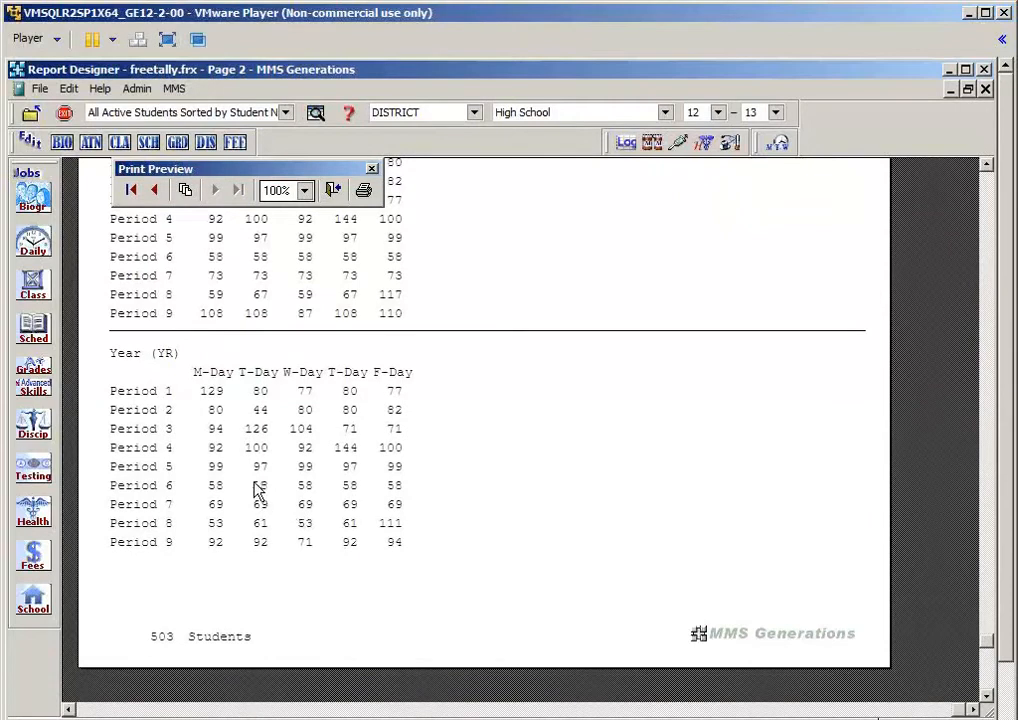
left_click(330, 192)
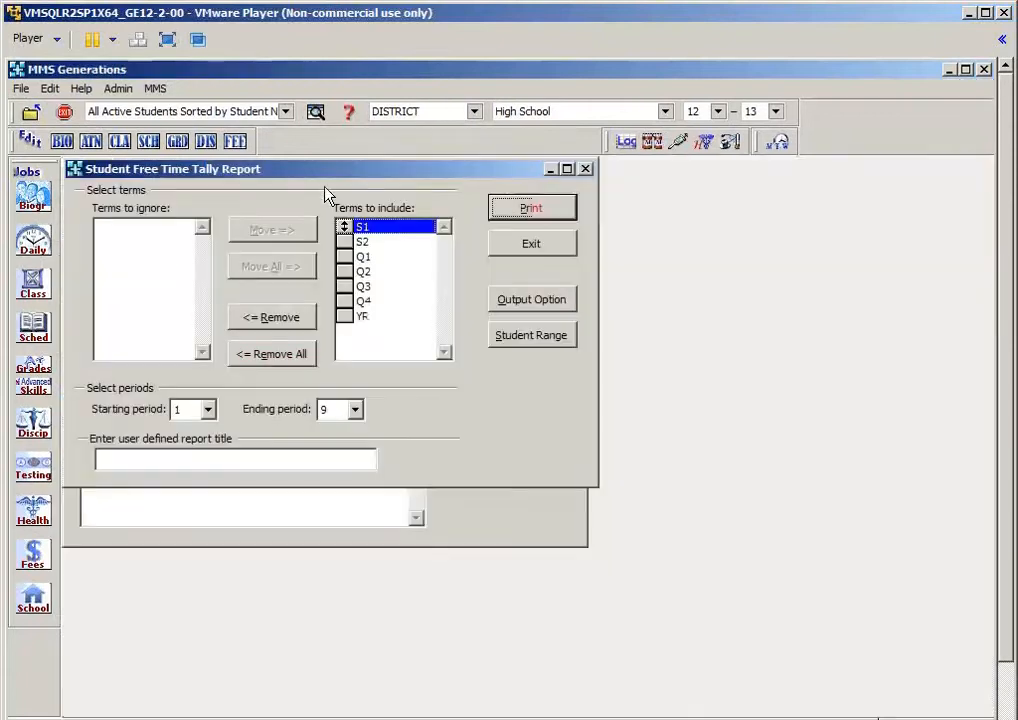
left_click(514, 248)
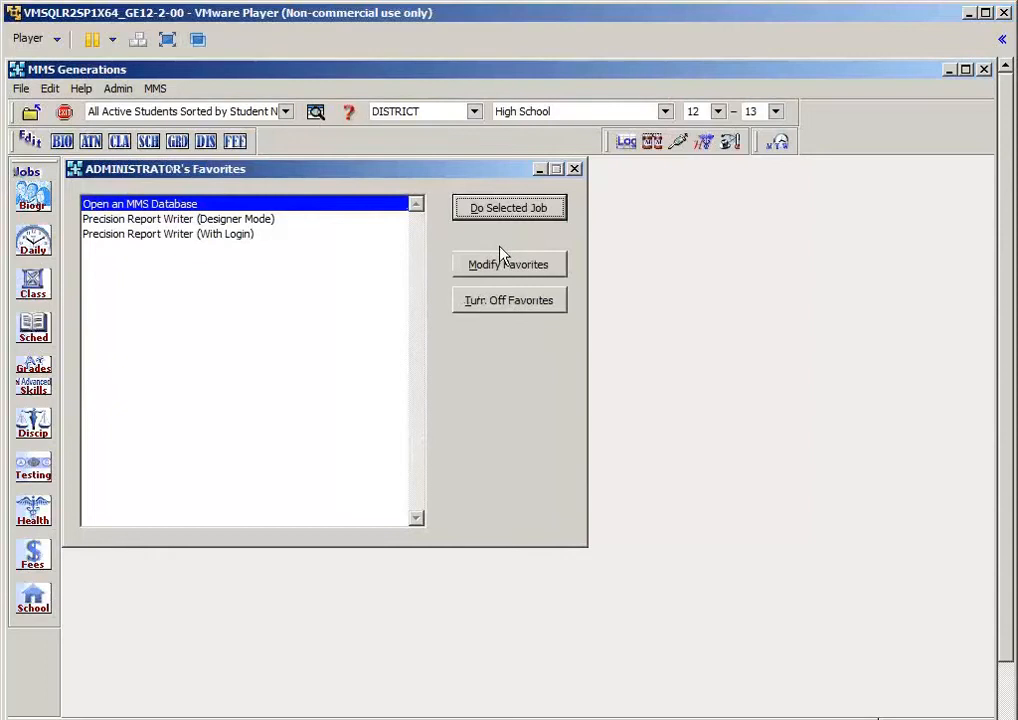
Step: Generate a preview of the Study Hall Requirements Report for periods 1 through 9
left_click(40, 335)
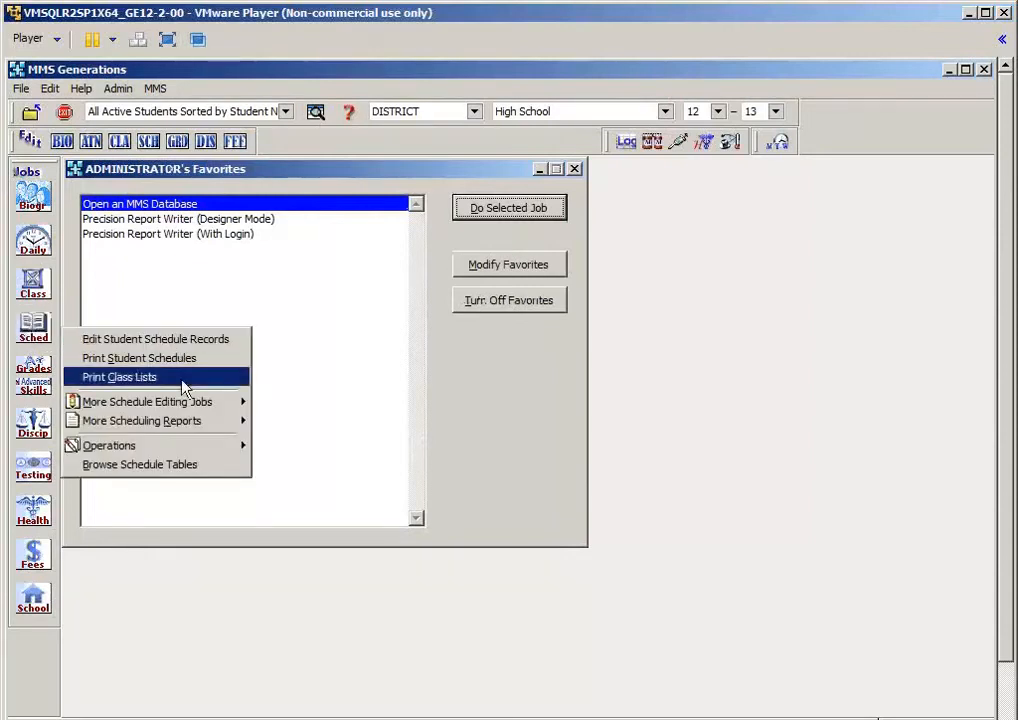
mouse_move(176, 428)
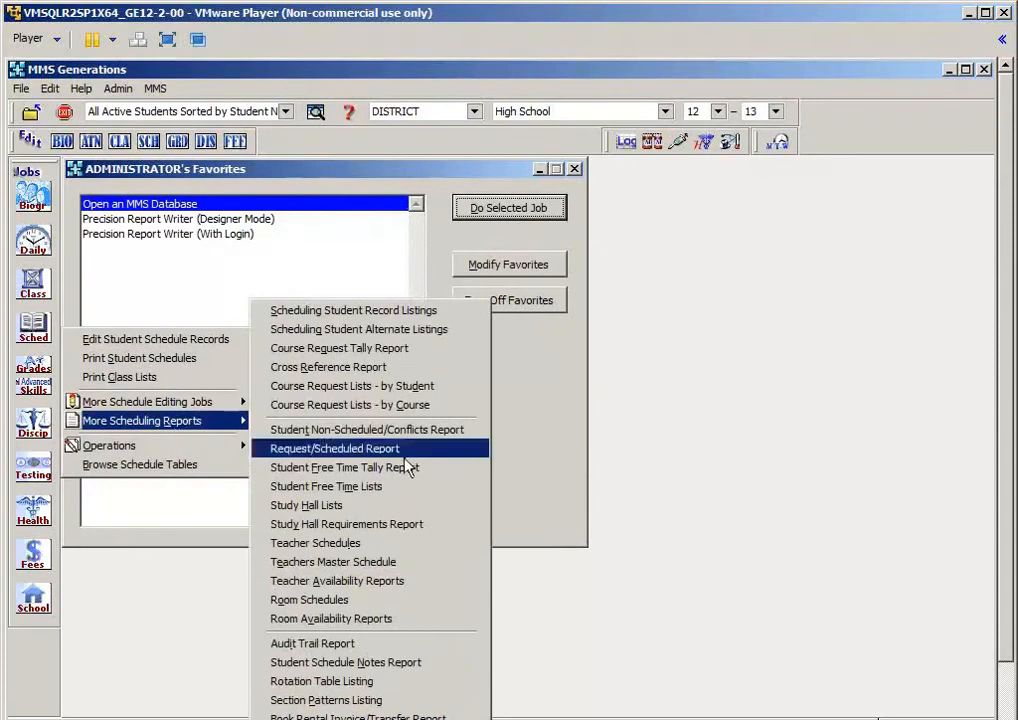
left_click(385, 530)
left_click(355, 212)
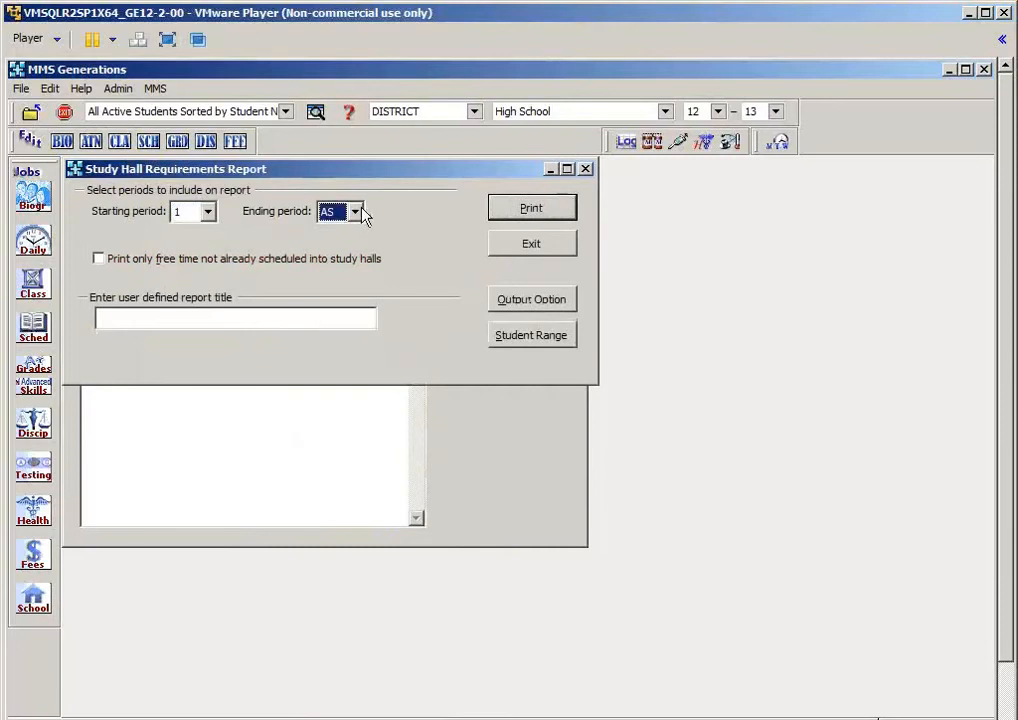
left_click(325, 308)
left_click(545, 209)
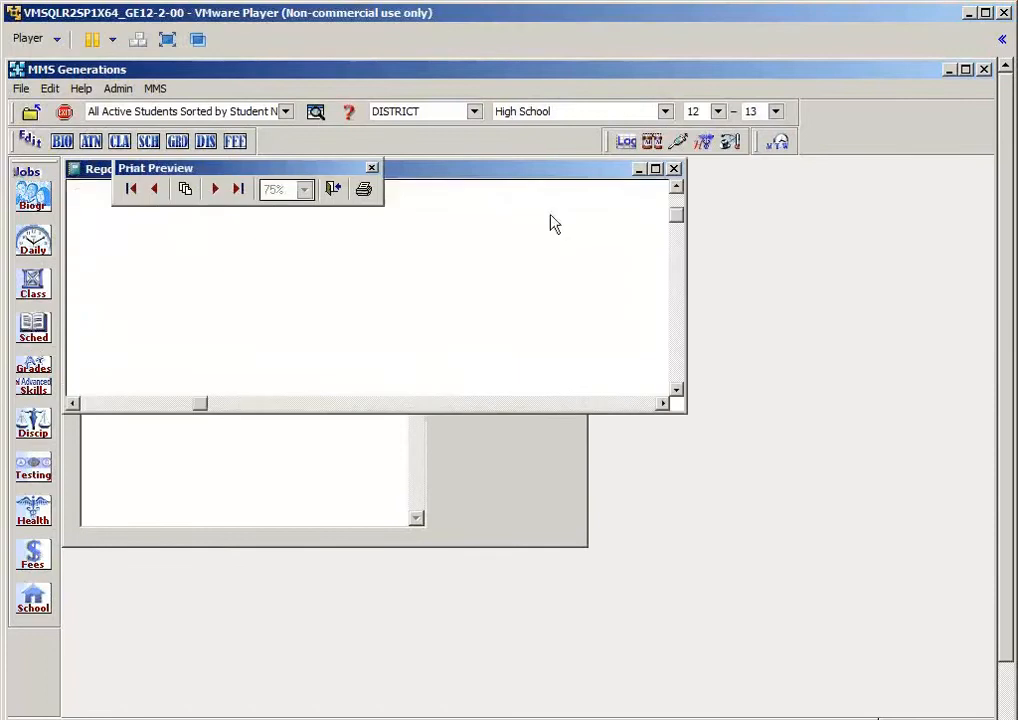
Step: Review the free student numbers by period, term and days, print all pages of the report, and exit its setup
left_click(656, 169)
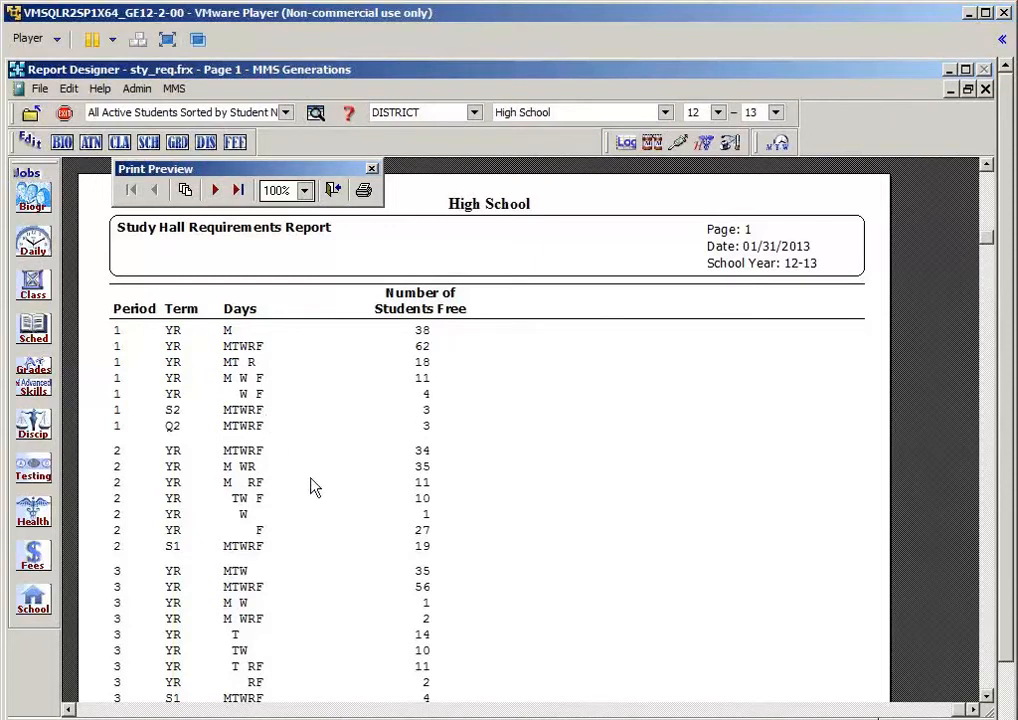
scroll(325, 483, "down", 1)
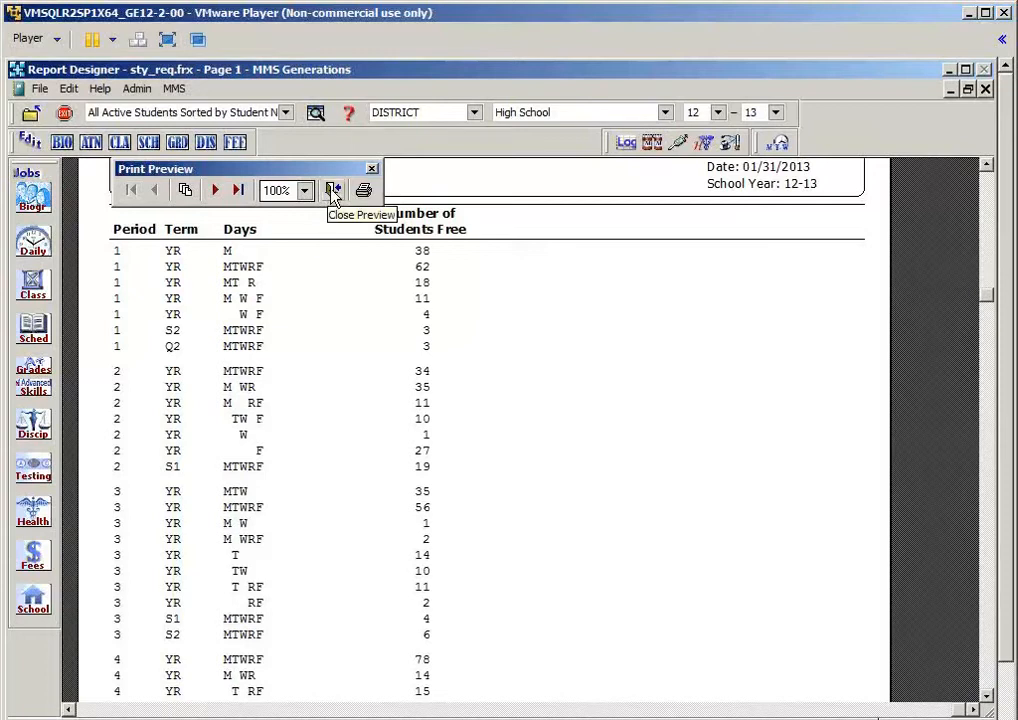
left_click(363, 191)
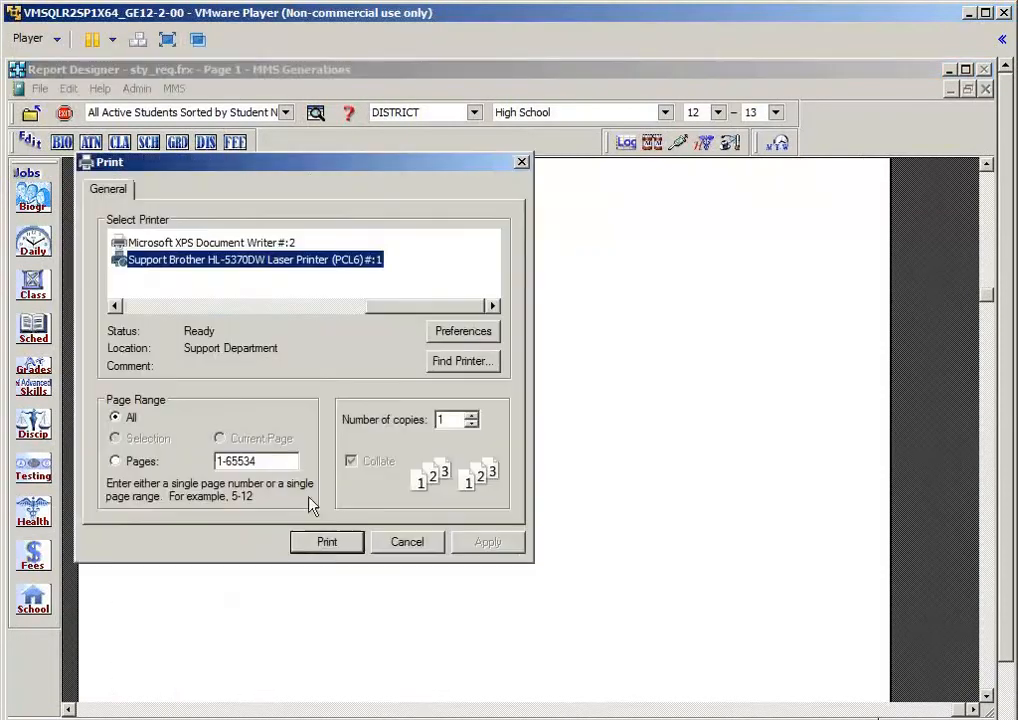
left_click(326, 546)
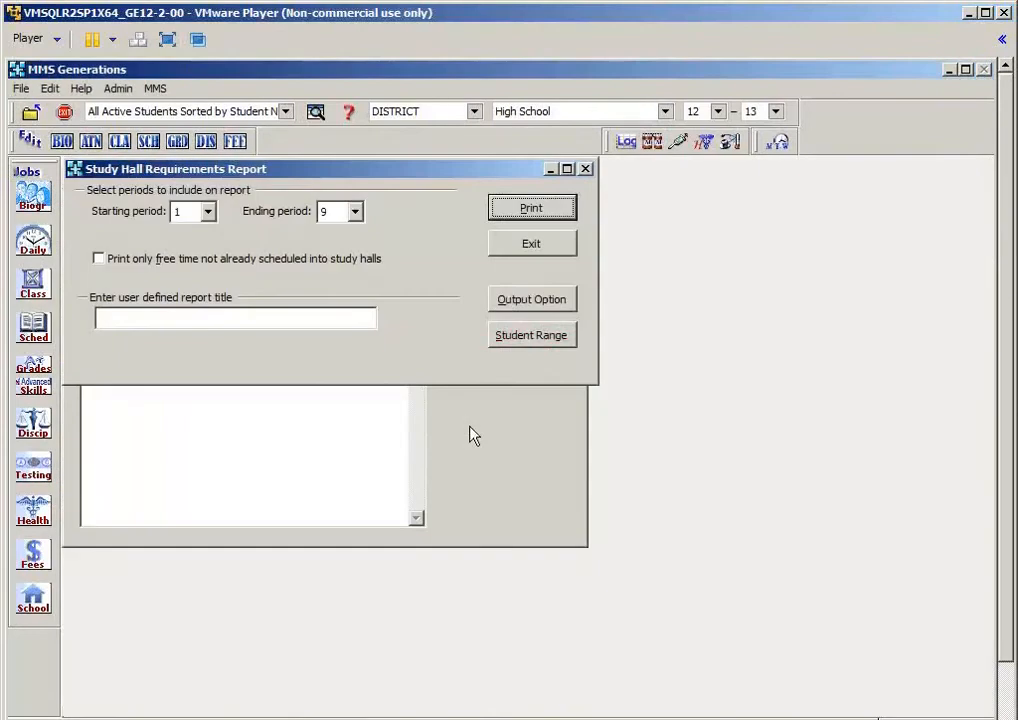
left_click(524, 245)
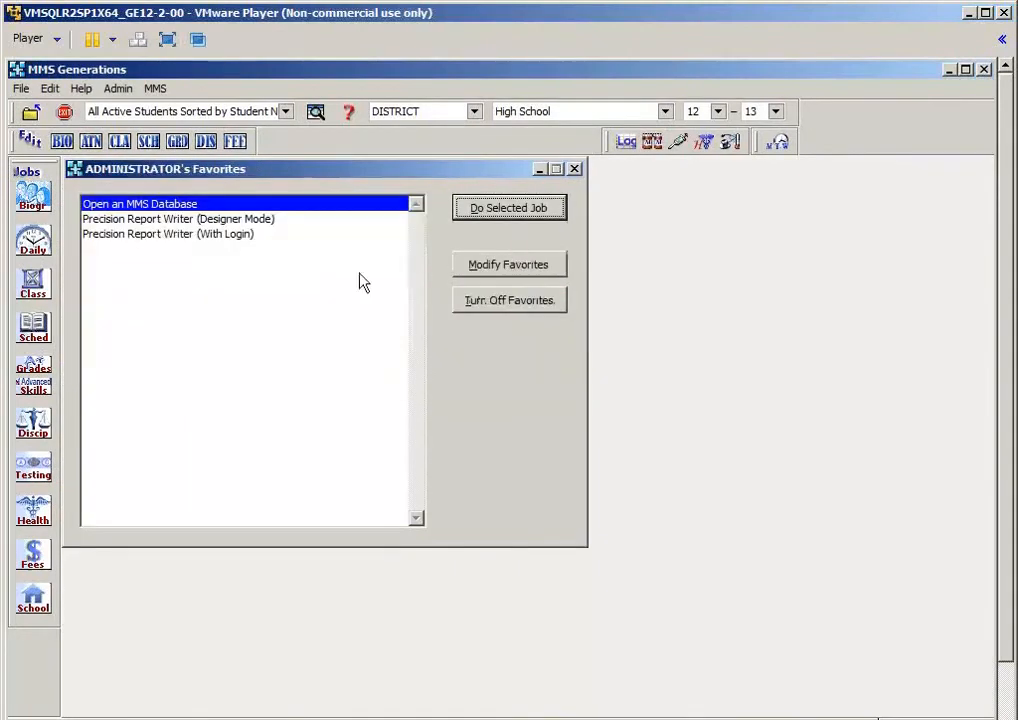
Step: Open the Teacher Availability Reports setup and set the ending period to 9
left_click(43, 336)
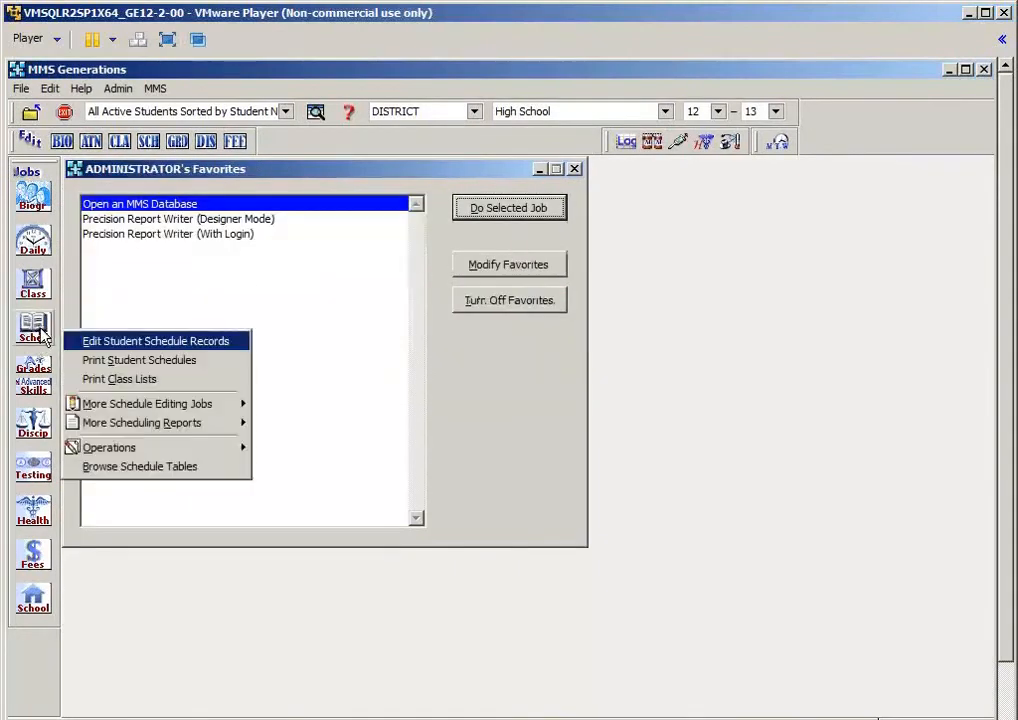
mouse_move(182, 426)
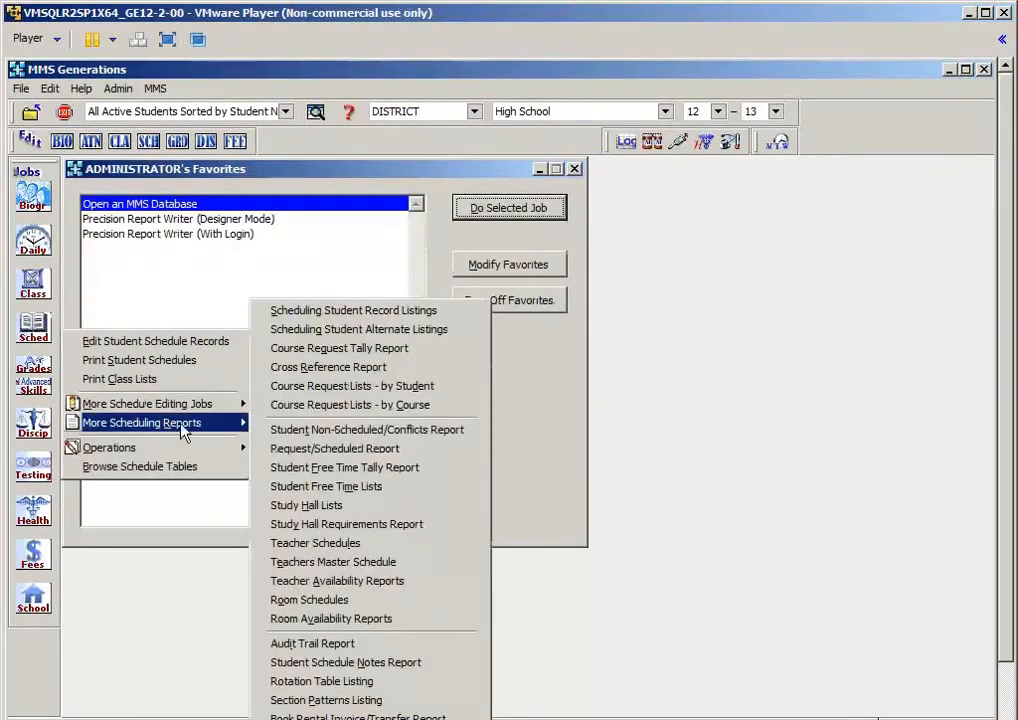
left_click(373, 584)
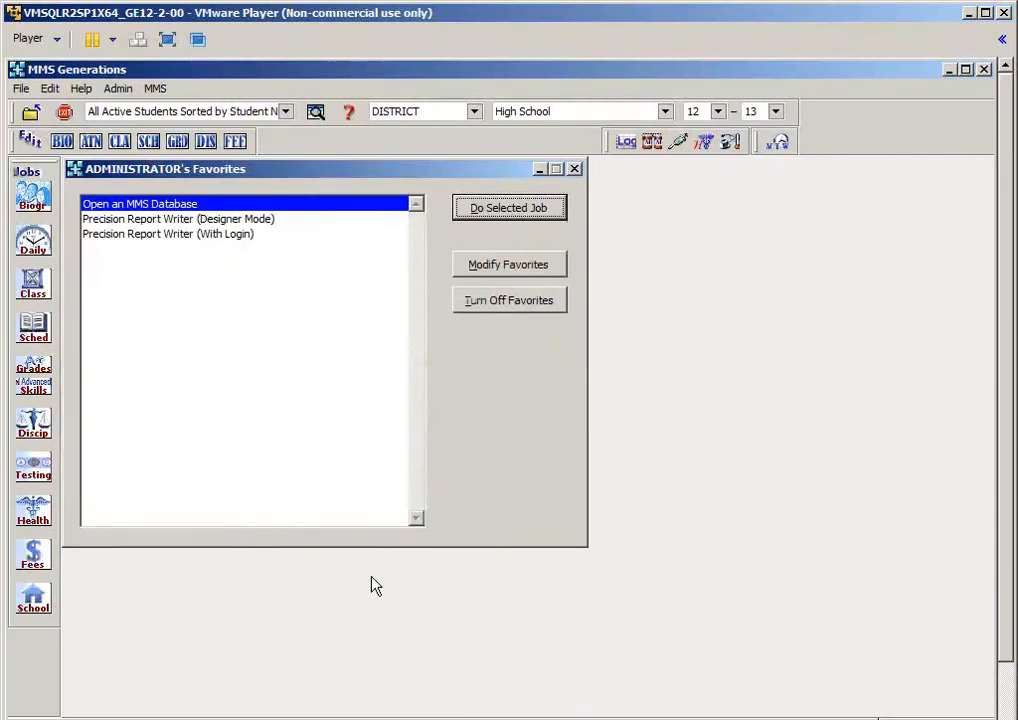
left_click(380, 214)
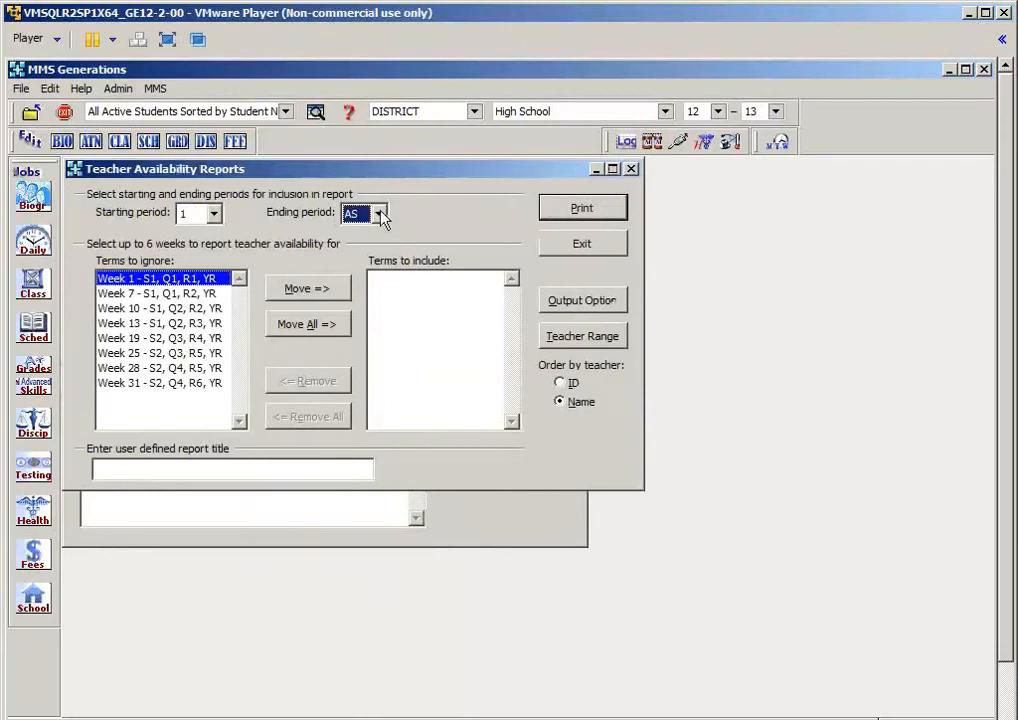
left_click(350, 308)
Step: Include weeks 1, 10, 19 and 28 in the Teacher Availability Report and generate its preview
left_click(288, 292)
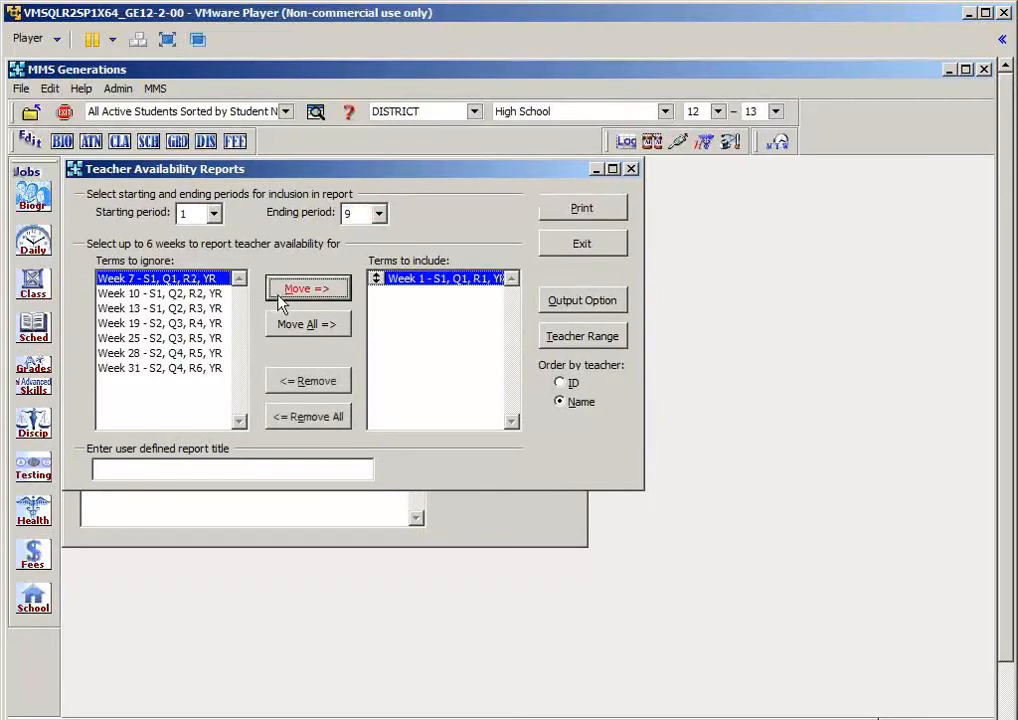
left_click(180, 294)
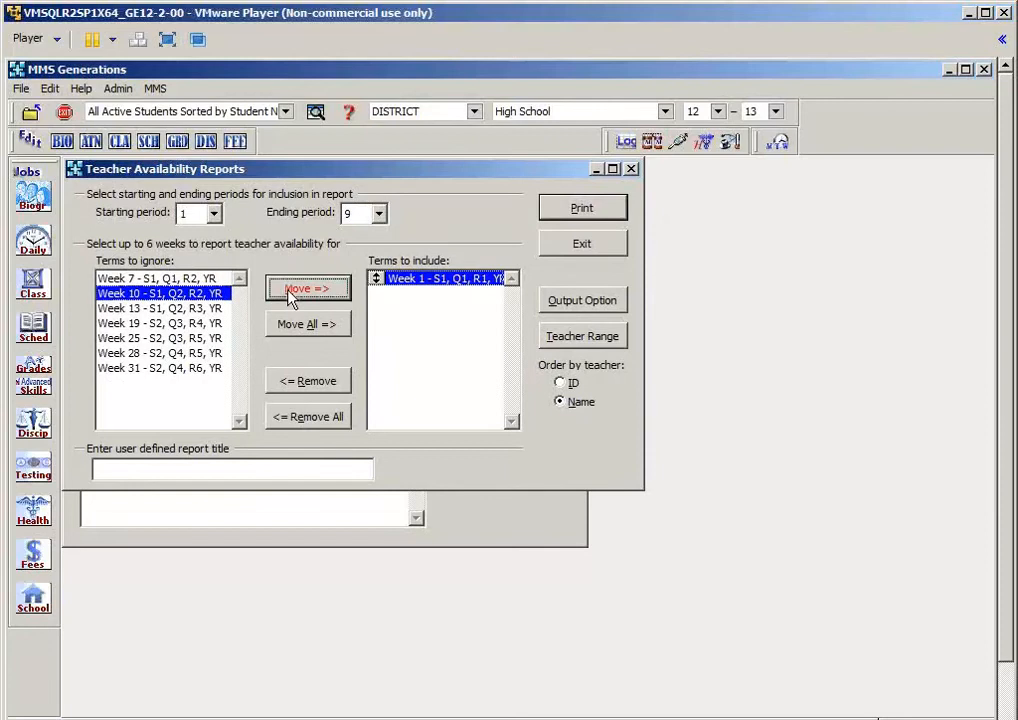
left_click(291, 291)
left_click(210, 309)
left_click(300, 290)
left_click(214, 323)
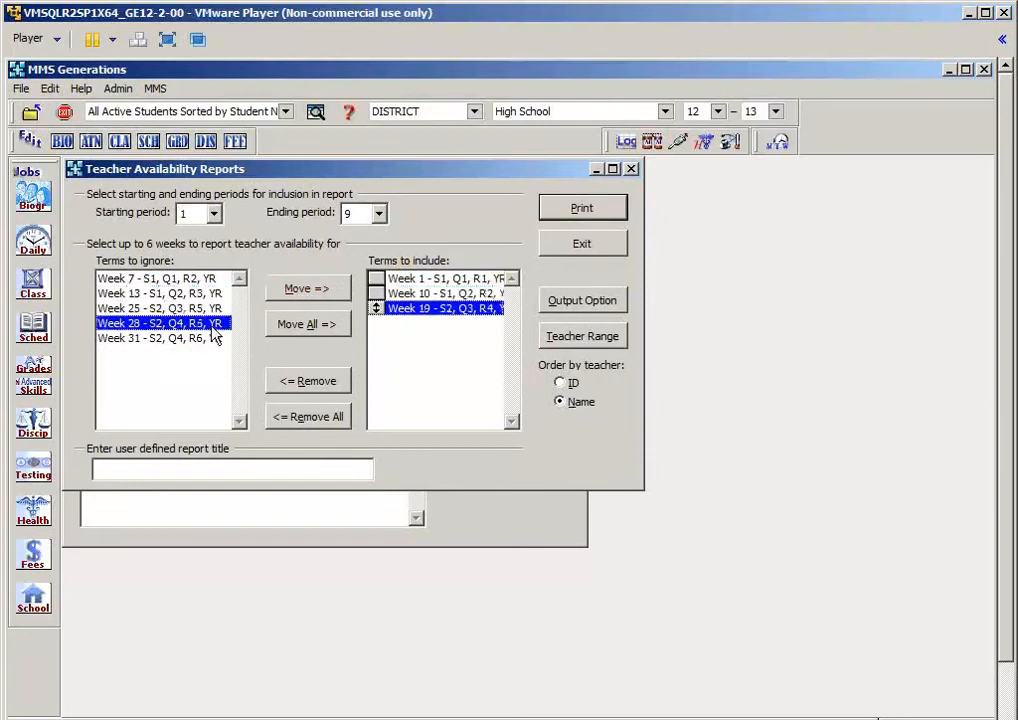
left_click(290, 294)
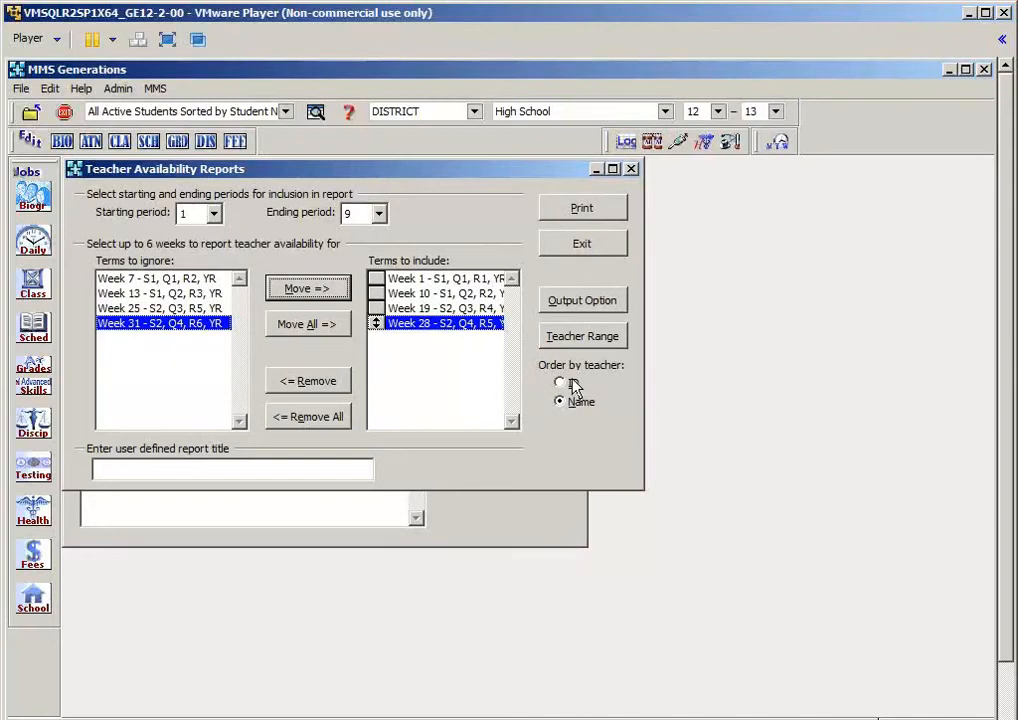
left_click(605, 213)
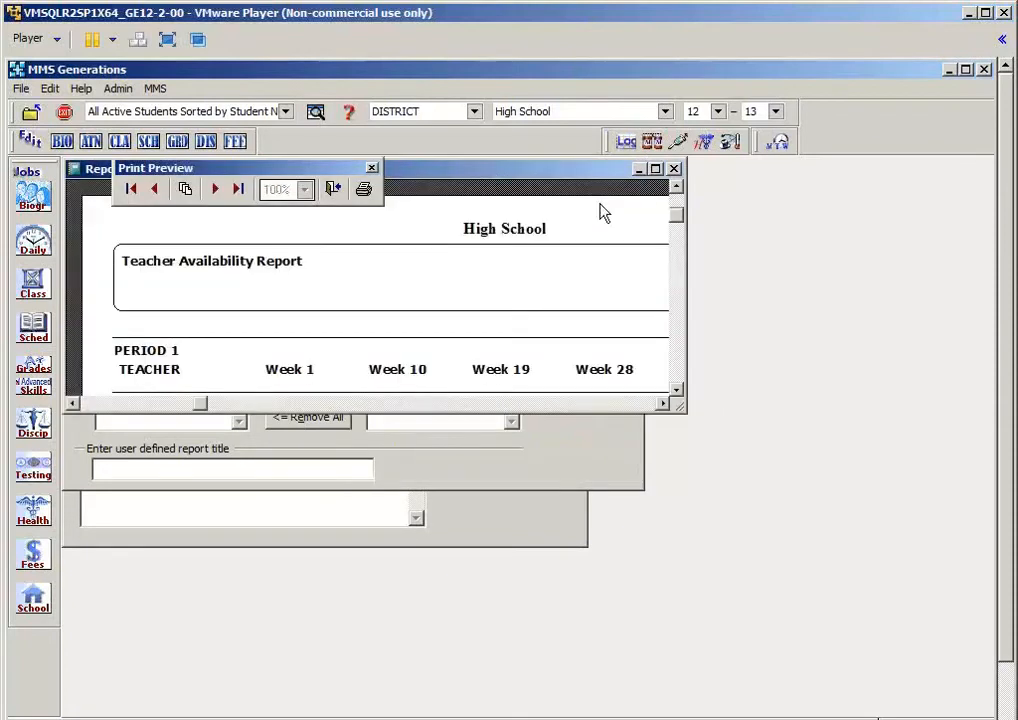
Step: Review which teachers are free by day and week for periods 1 and 2, then close the report and exit its setup
left_click(652, 169)
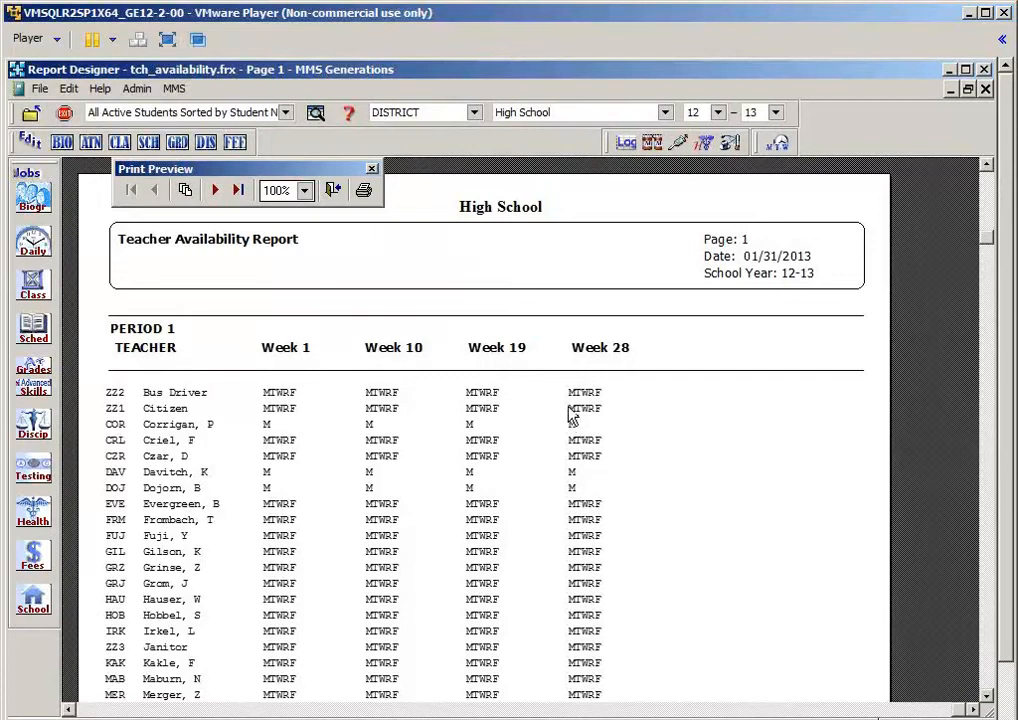
scroll(609, 479, "down", 3)
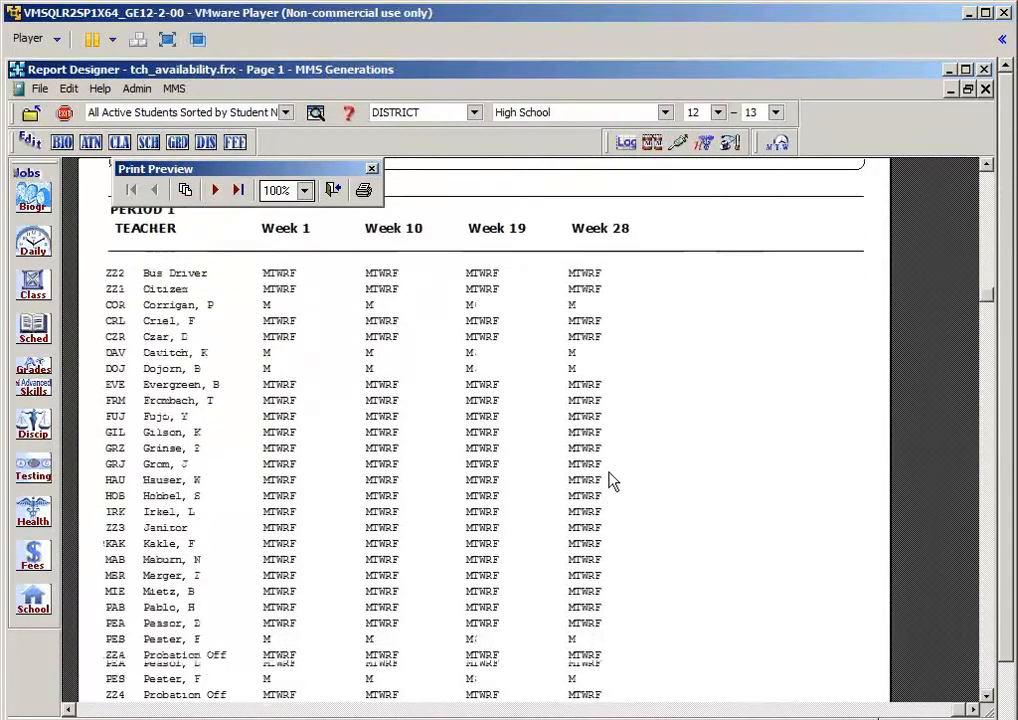
scroll(609, 479, "down", 1)
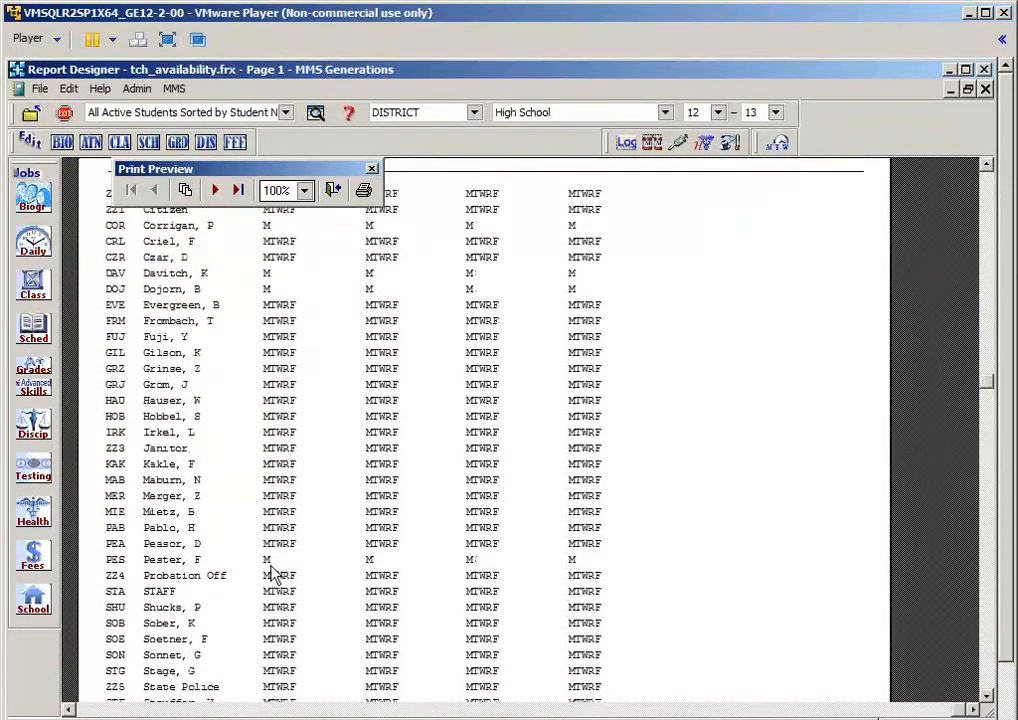
scroll(336, 470, "down", 3)
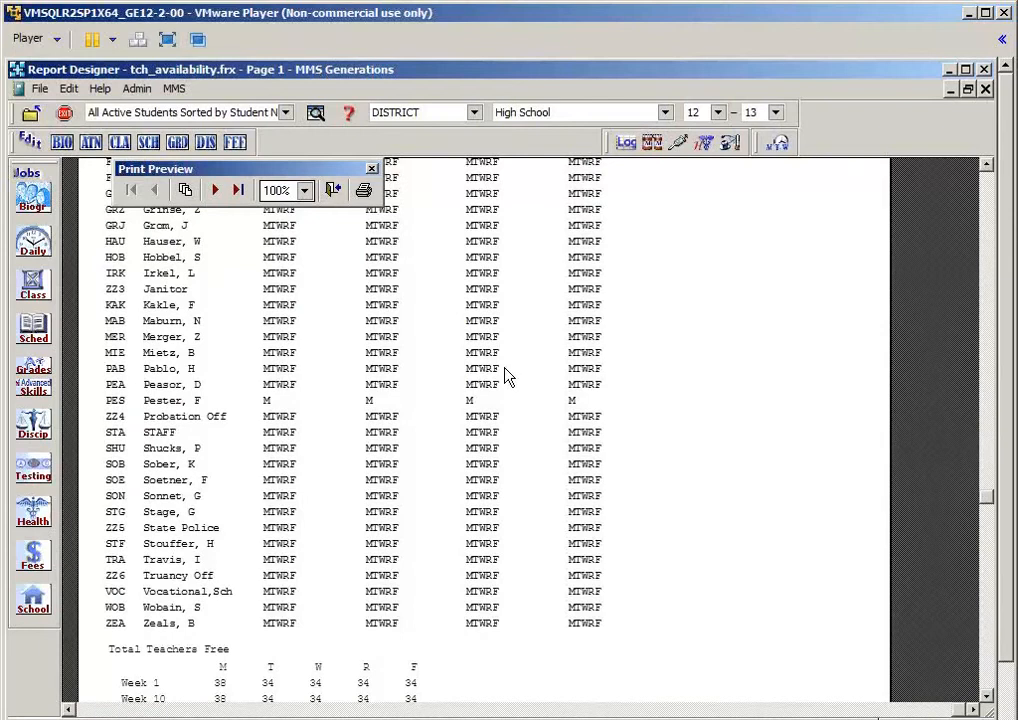
scroll(418, 357, "up", 7)
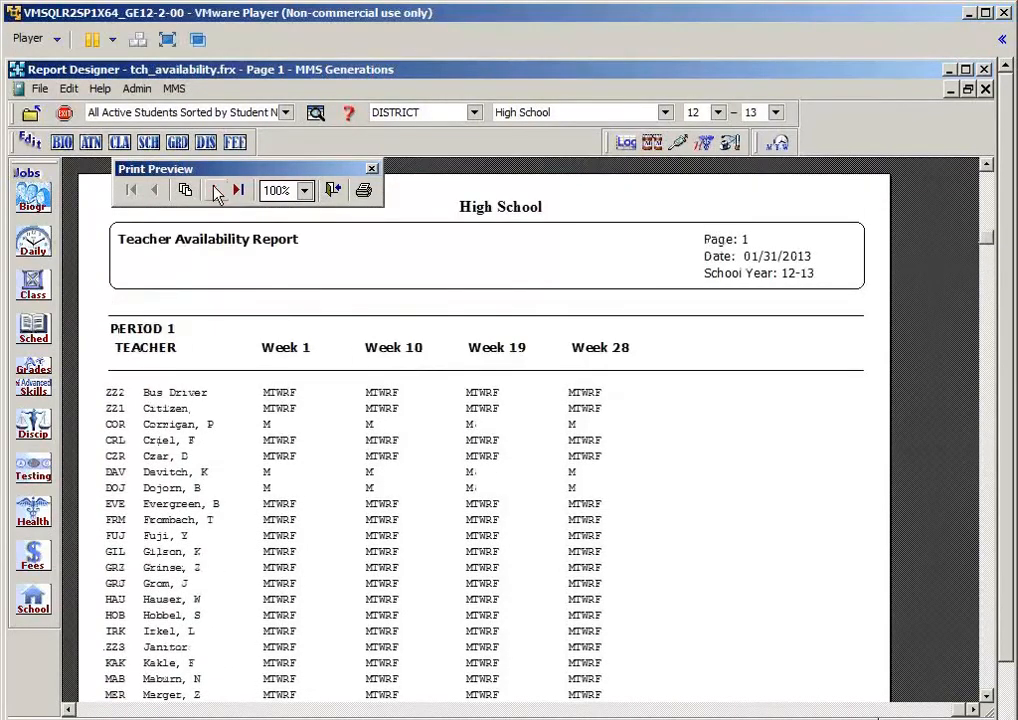
left_click(216, 191)
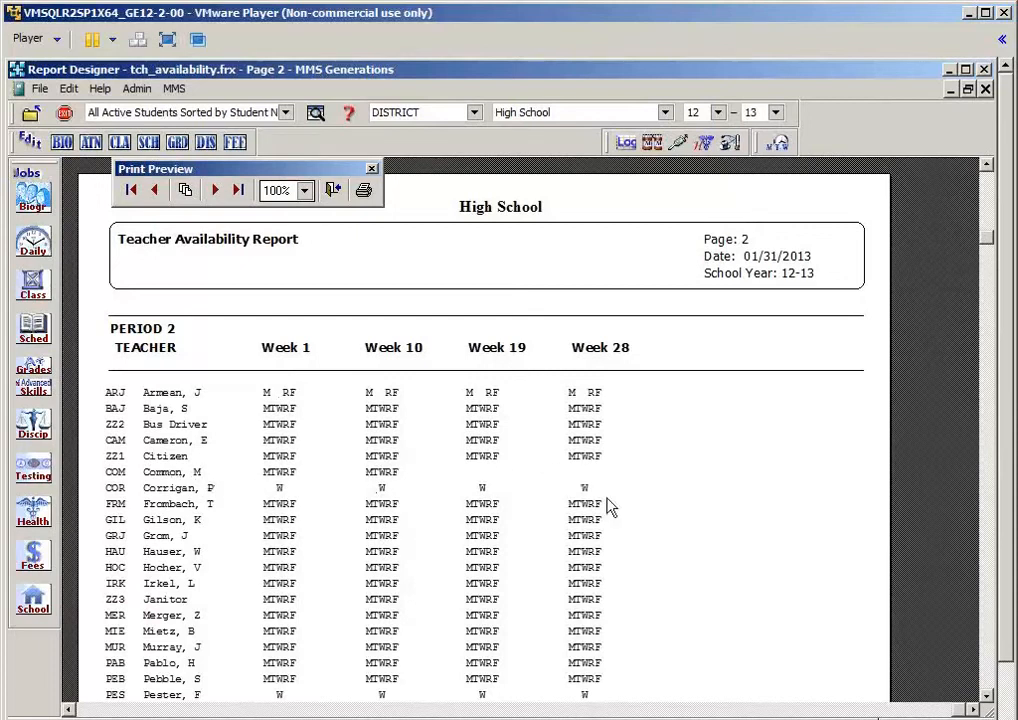
scroll(650, 518, "down", 1)
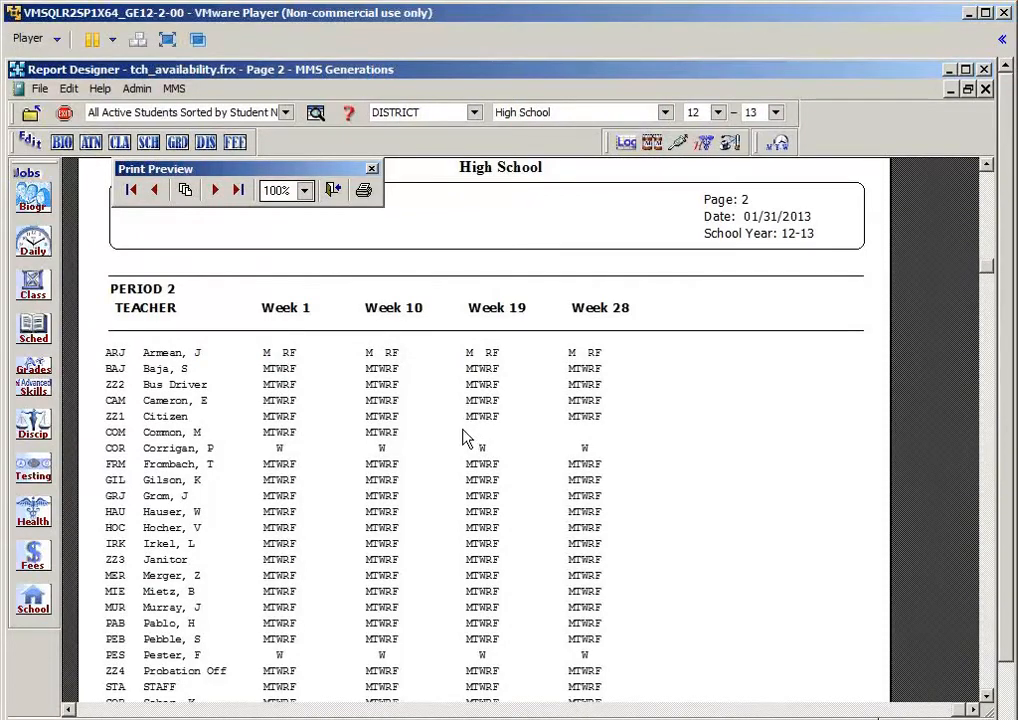
left_click(334, 194)
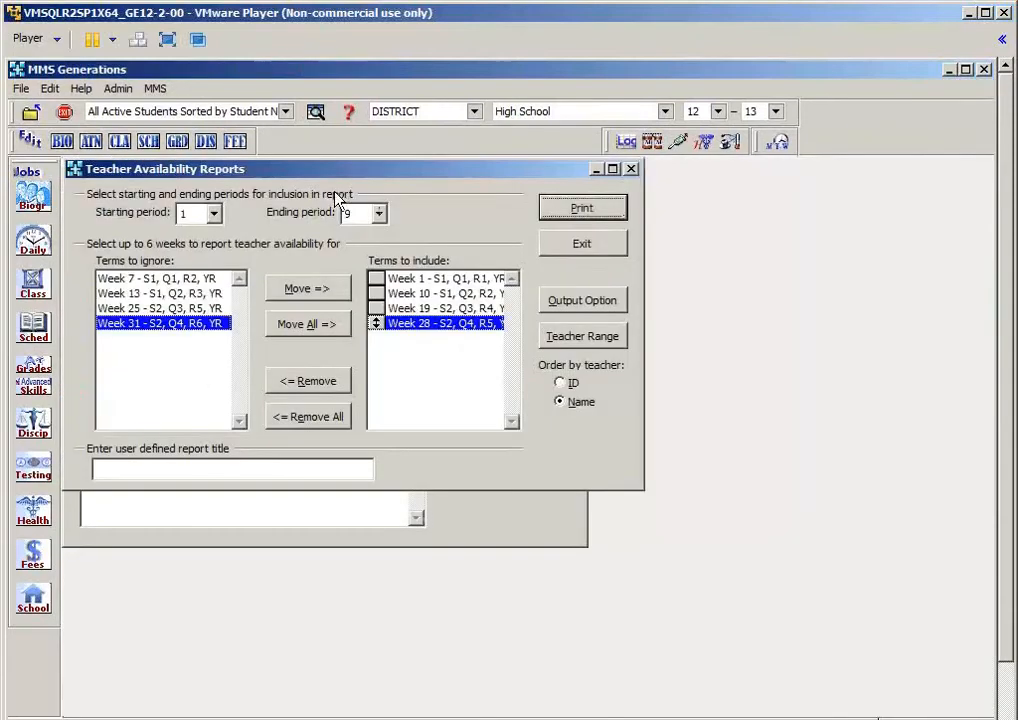
left_click(568, 250)
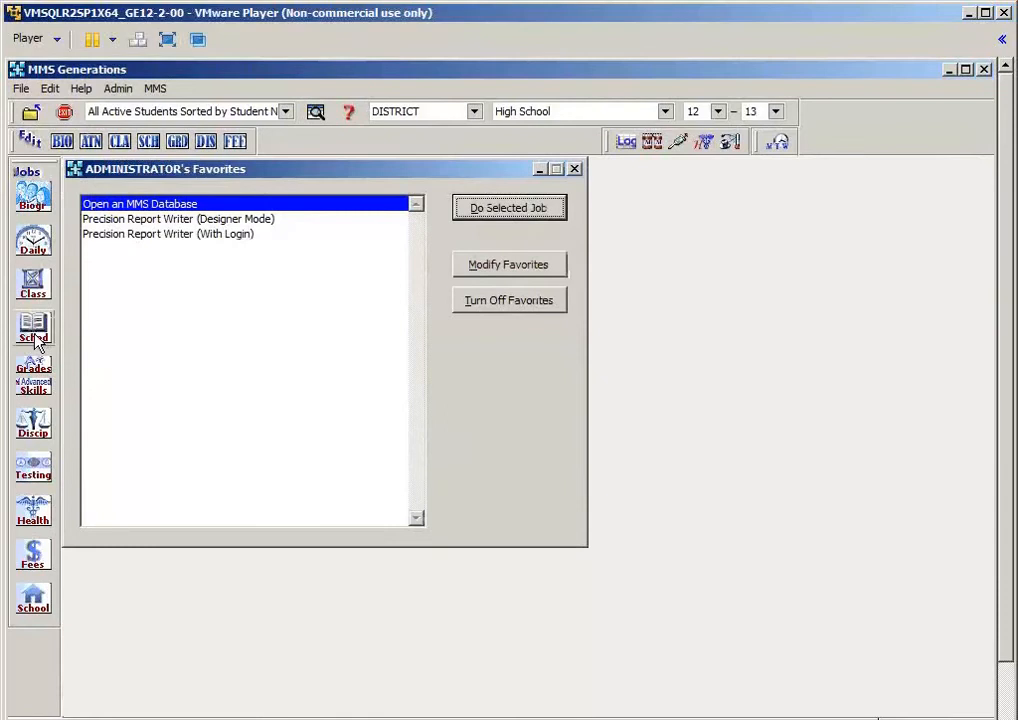
Step: Open the Room Availability Reports setup and set the ending period to 9
left_click(35, 340)
mouse_move(178, 433)
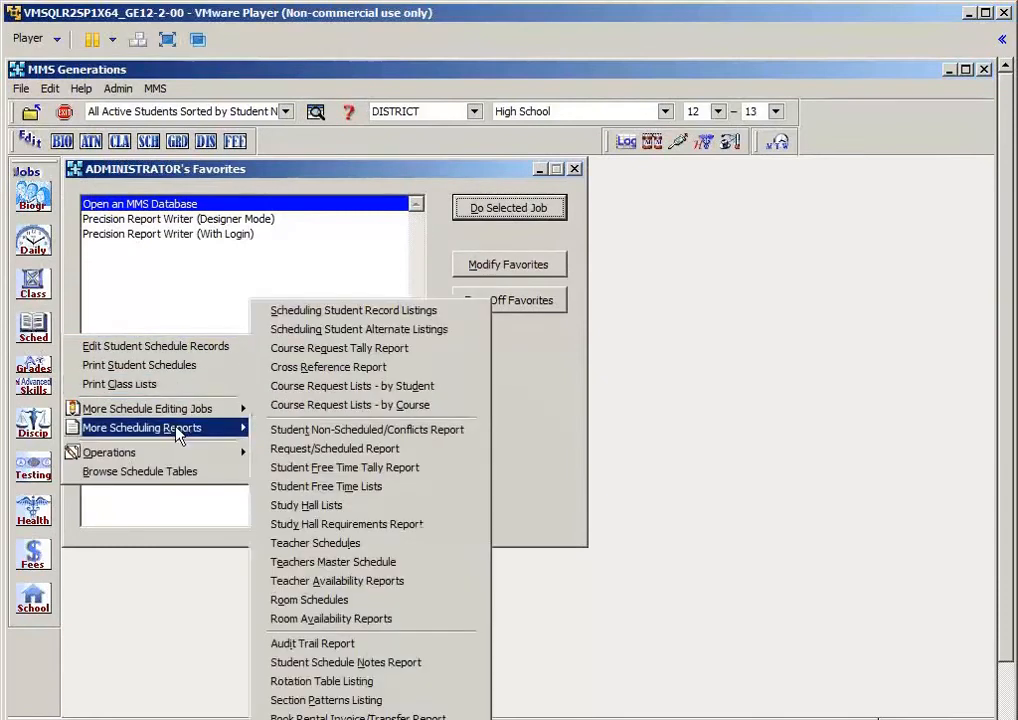
left_click(391, 621)
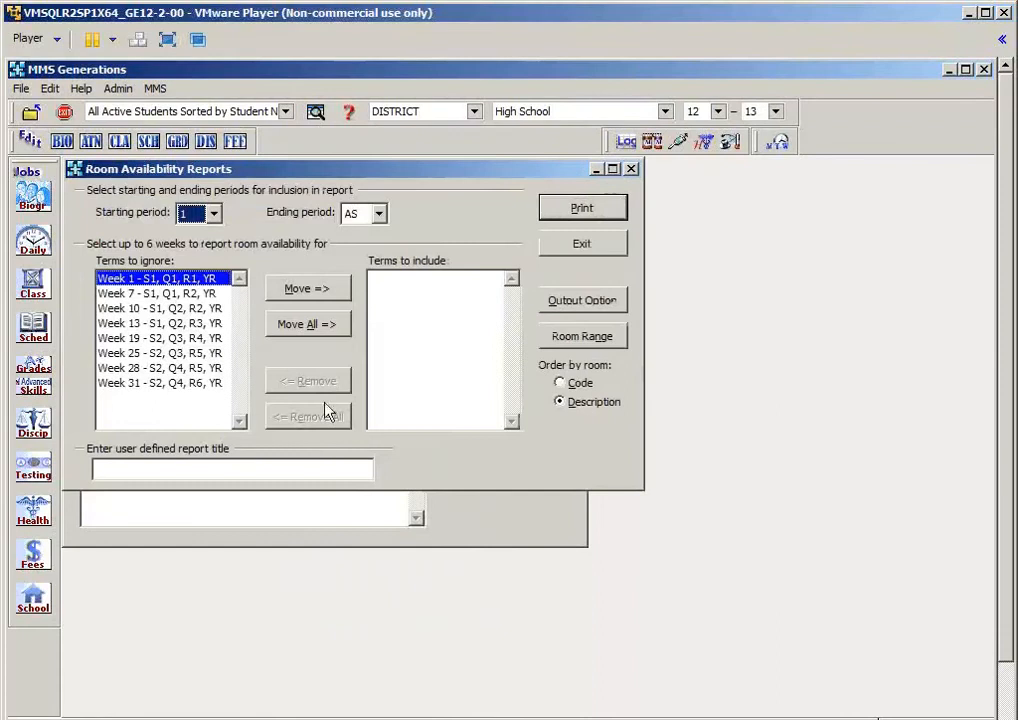
left_click(376, 218)
left_click(379, 214)
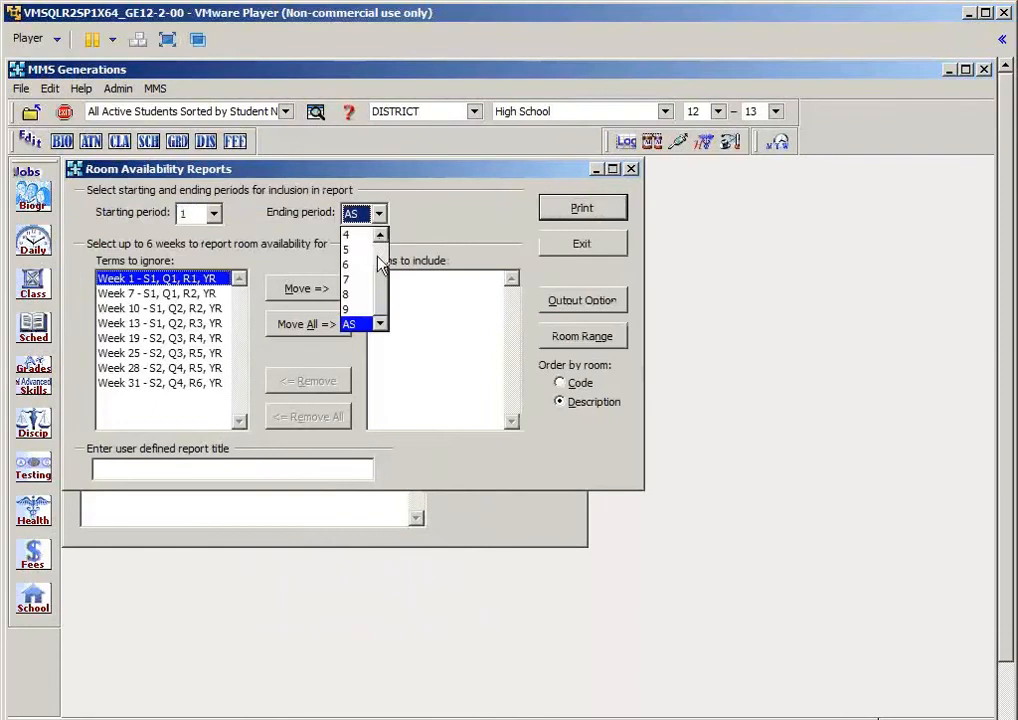
left_click(361, 313)
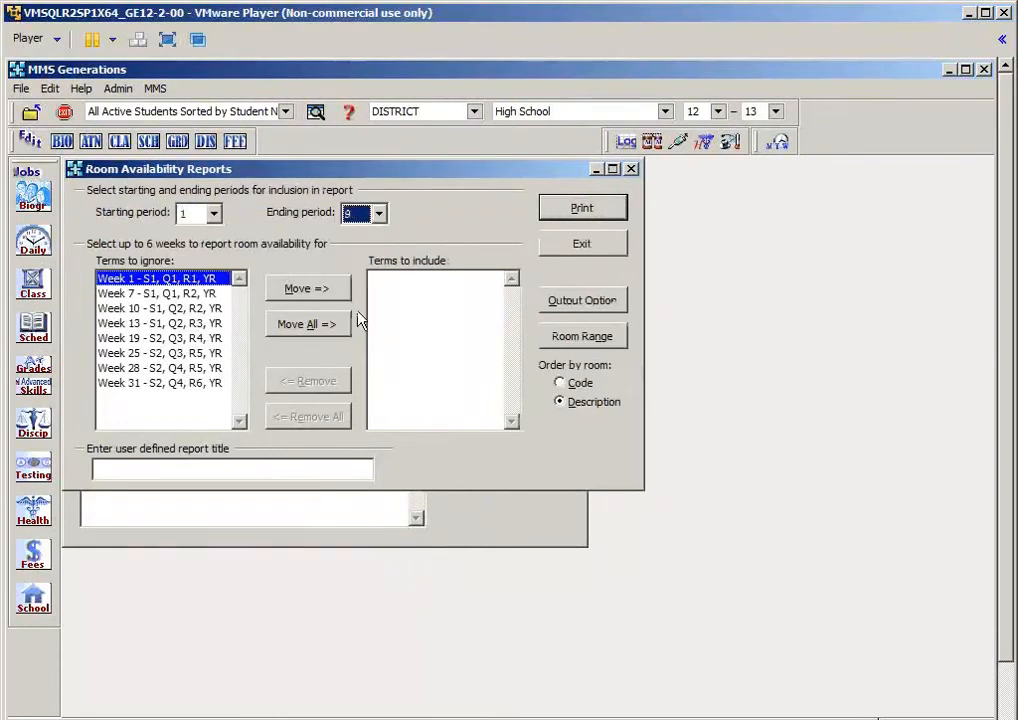
Step: Include weeks 1, 10, 19 and 28 in the Room Availability Report and generate its preview
left_click(209, 280)
left_click(305, 289)
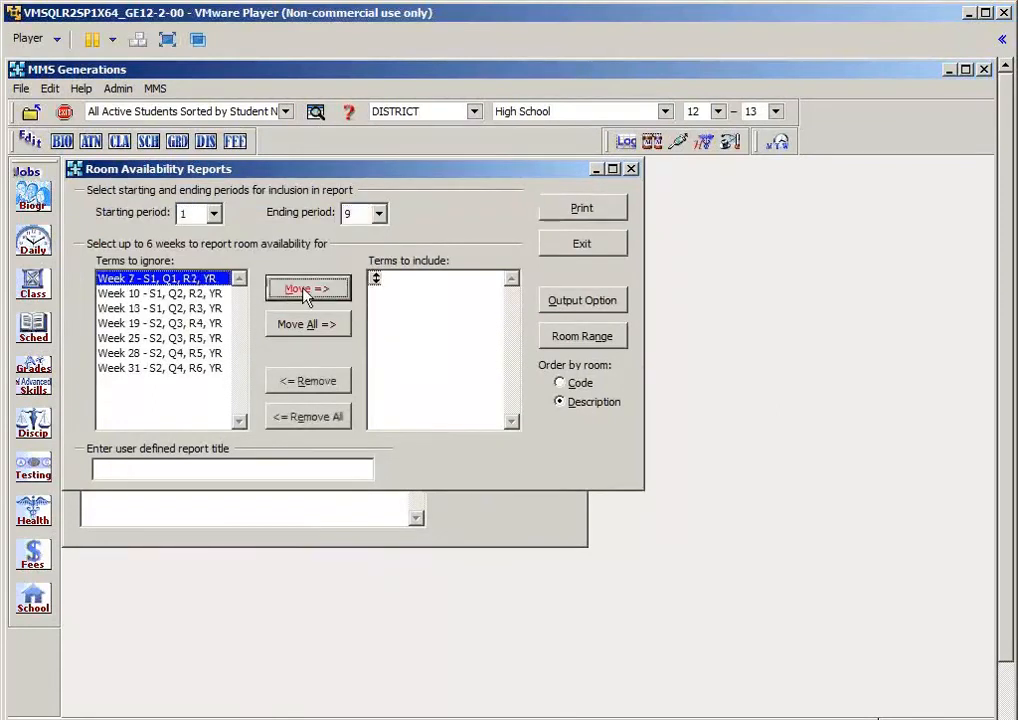
left_click(200, 308)
left_click(214, 293)
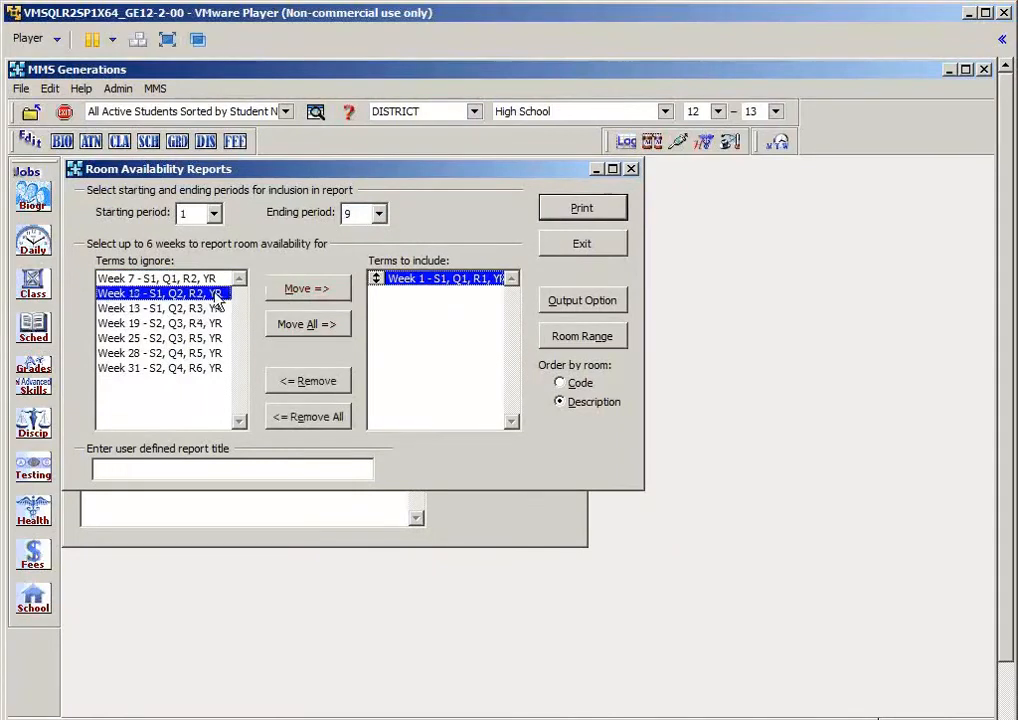
left_click(305, 289)
left_click(190, 308)
left_click(308, 290)
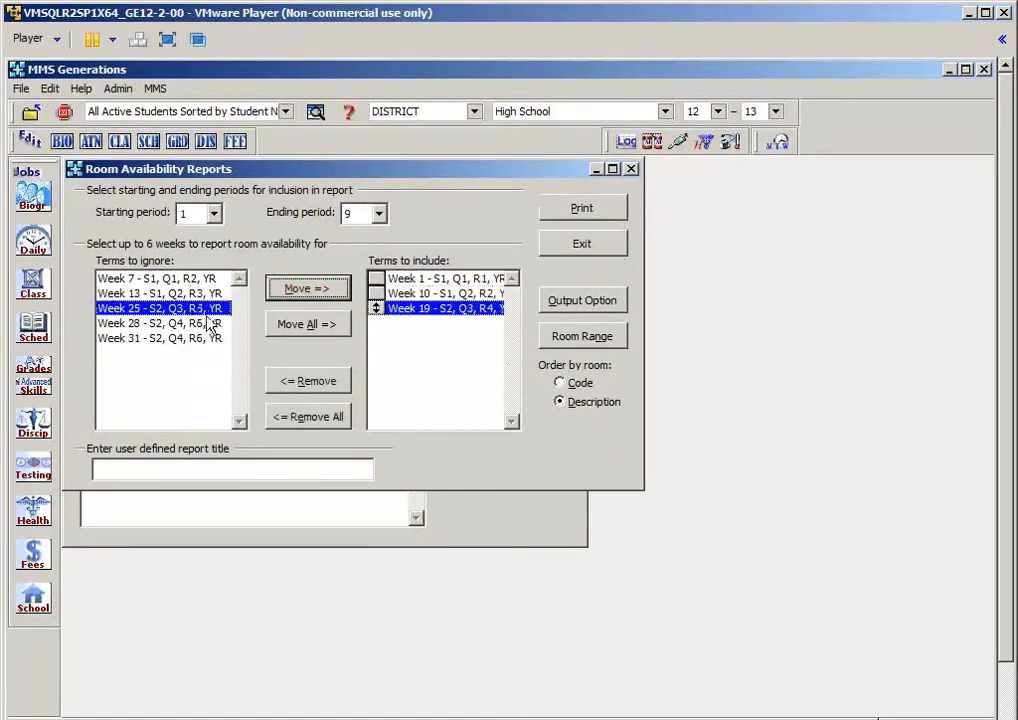
left_click(210, 323)
left_click(305, 289)
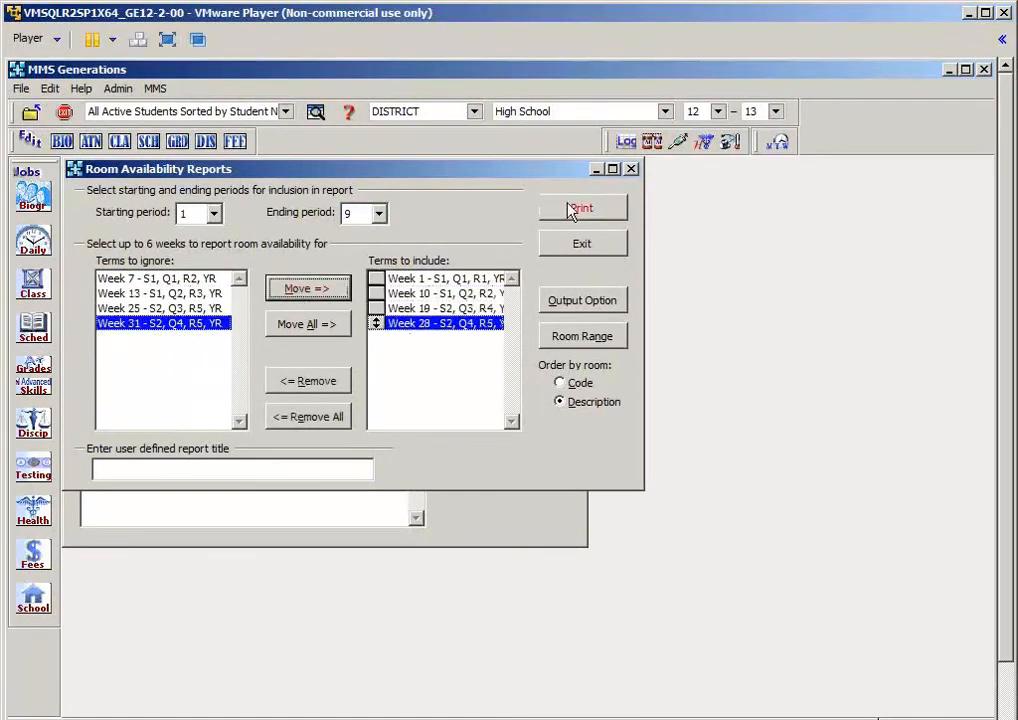
left_click(572, 210)
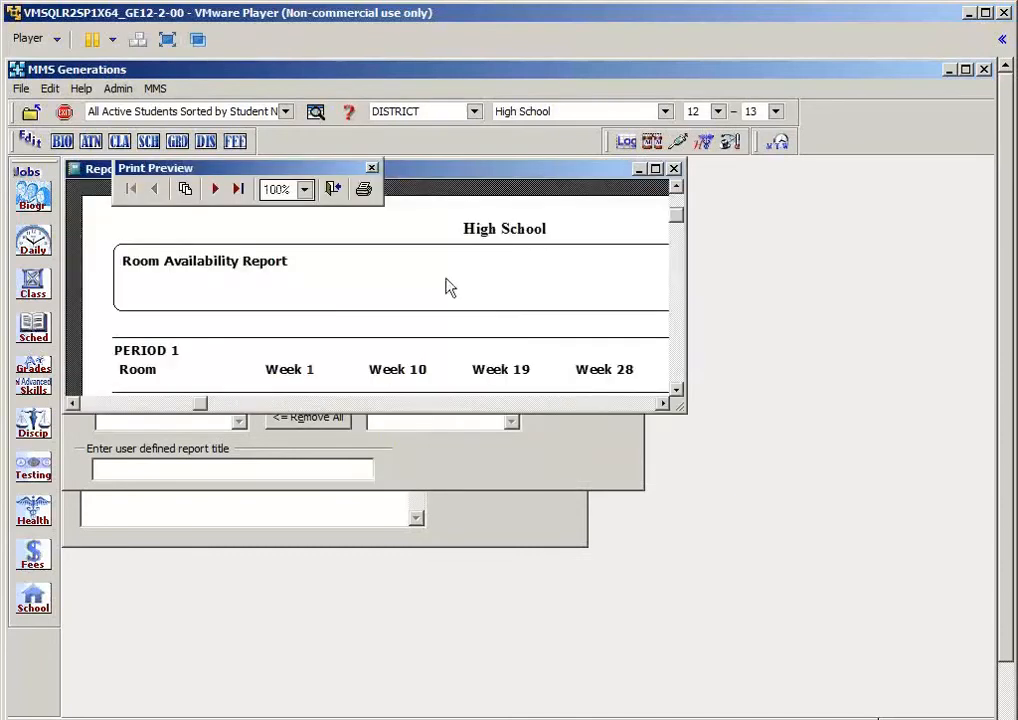
Step: Review the rooms available by day and week for periods 1 and 2, then close the report and exit its setup
left_click(656, 169)
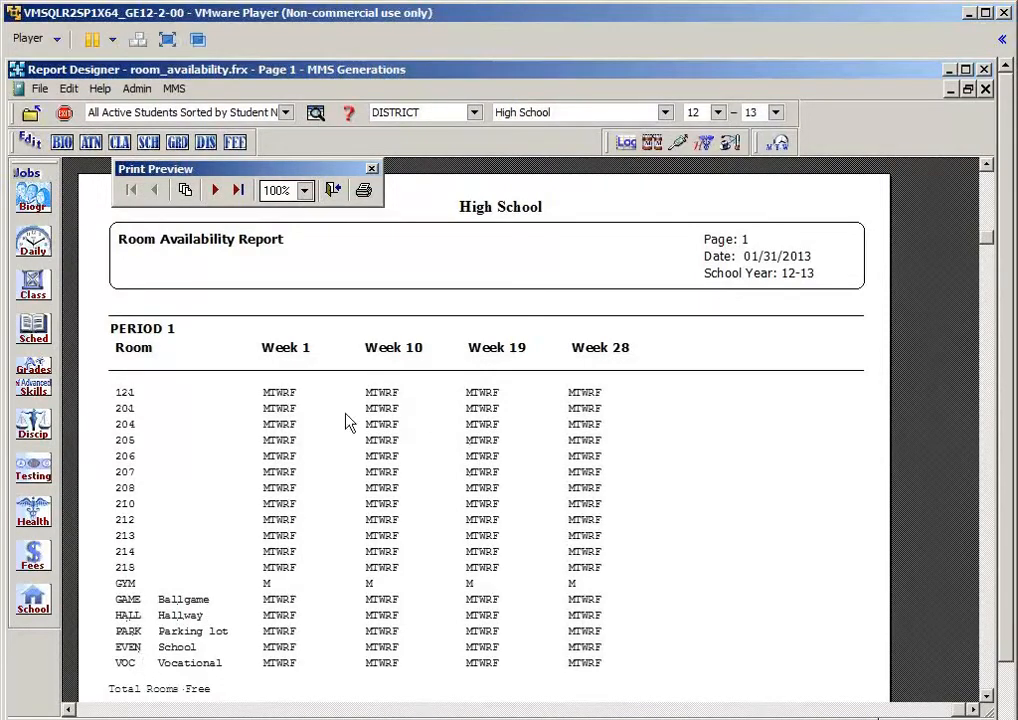
left_click(215, 192)
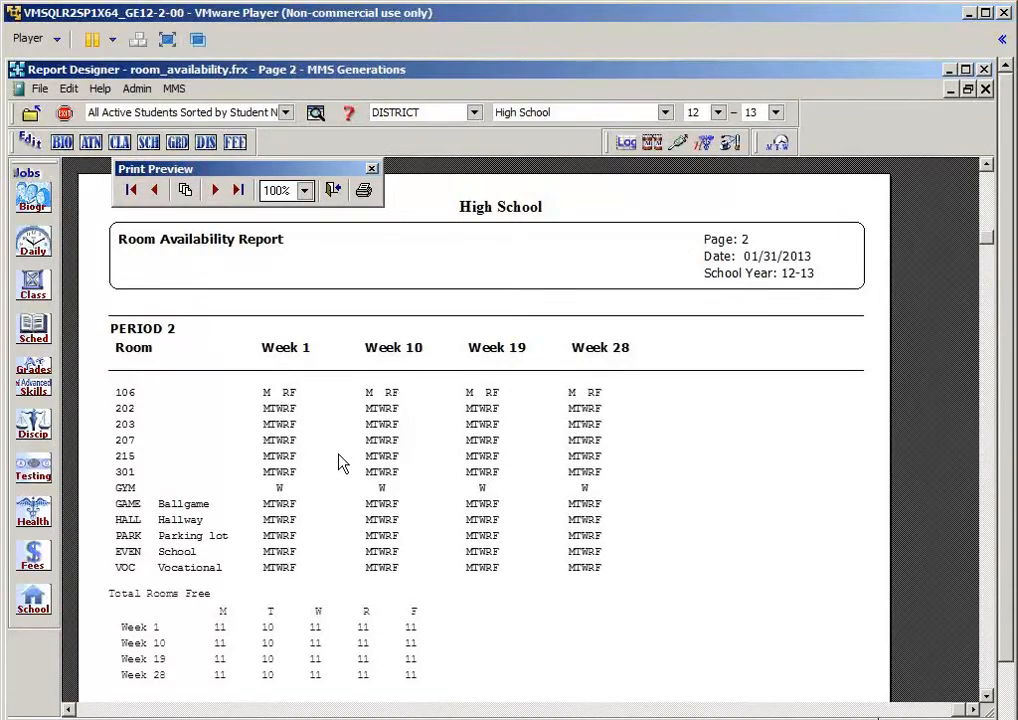
left_click(333, 190)
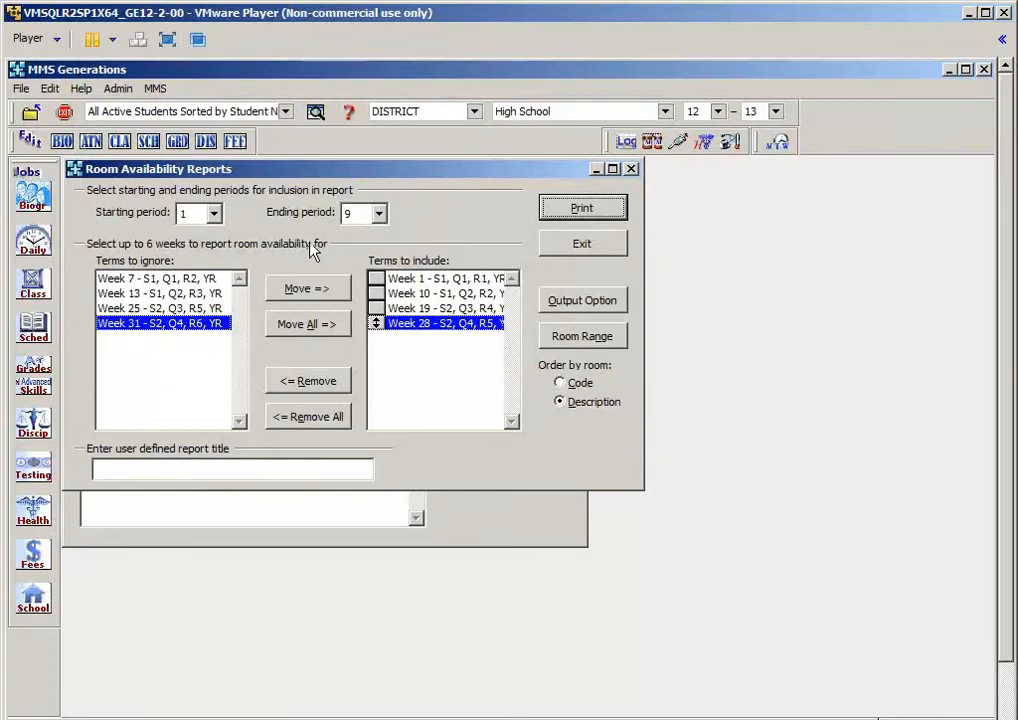
left_click(580, 245)
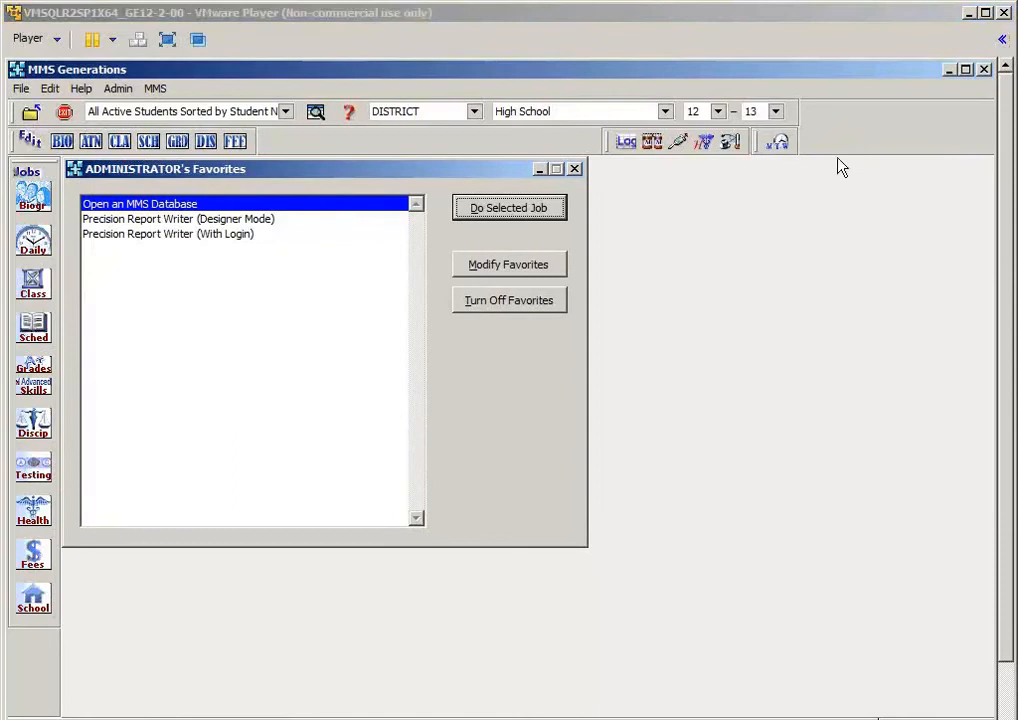
left_click(727, 40)
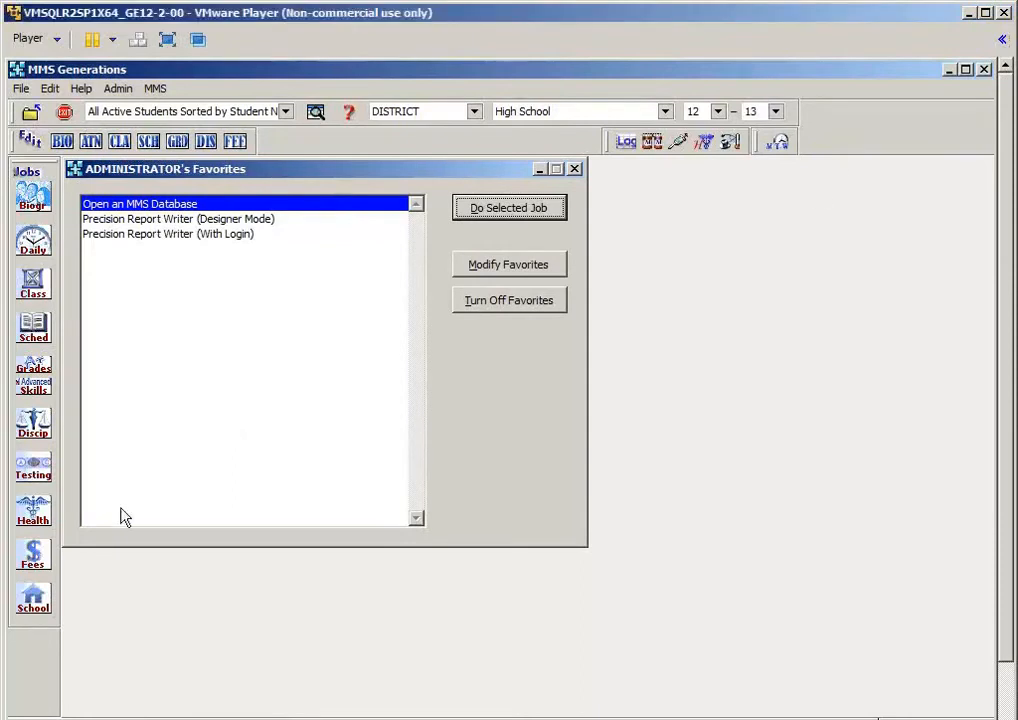
Step: Open the study hall records for editing and add a new study hall for period 1, section 6
left_click(37, 606)
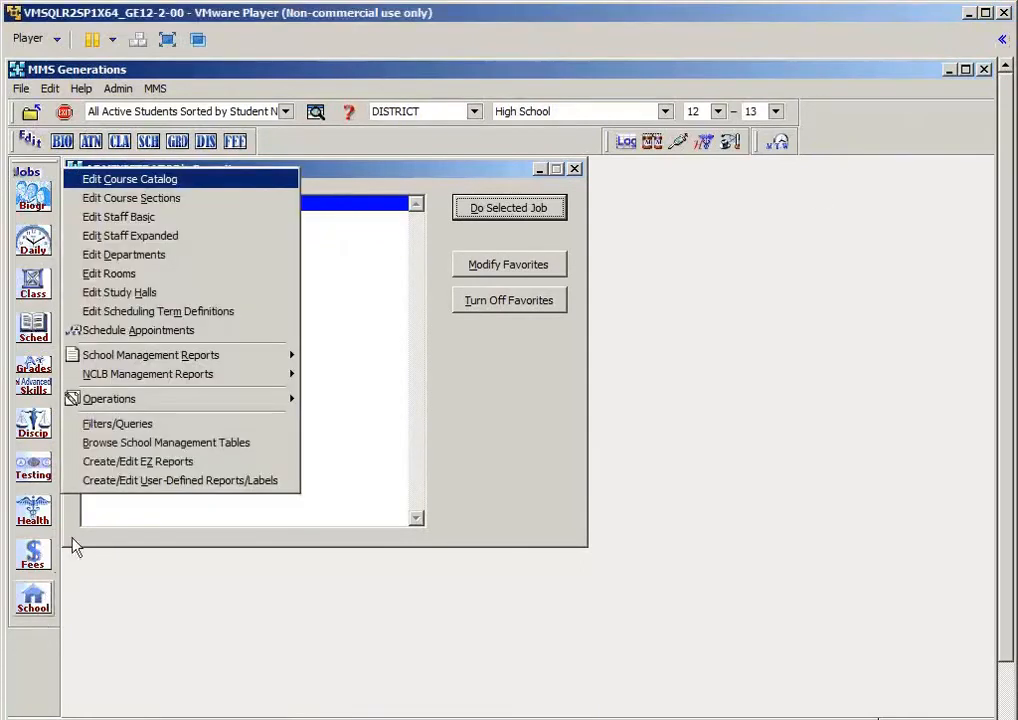
left_click(125, 294)
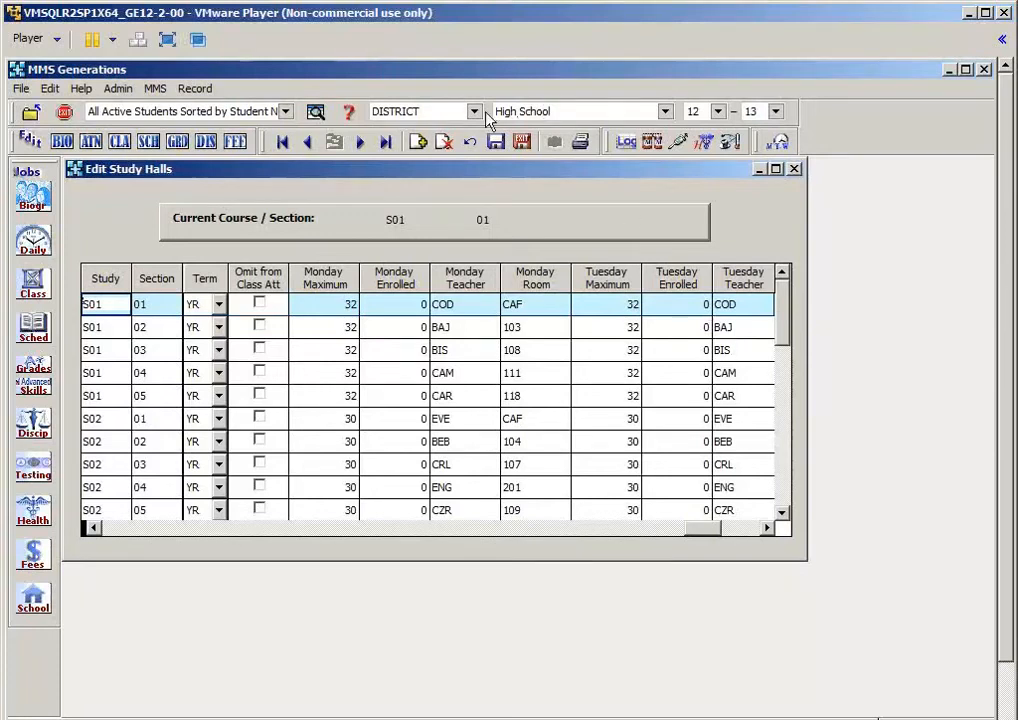
left_click(418, 143)
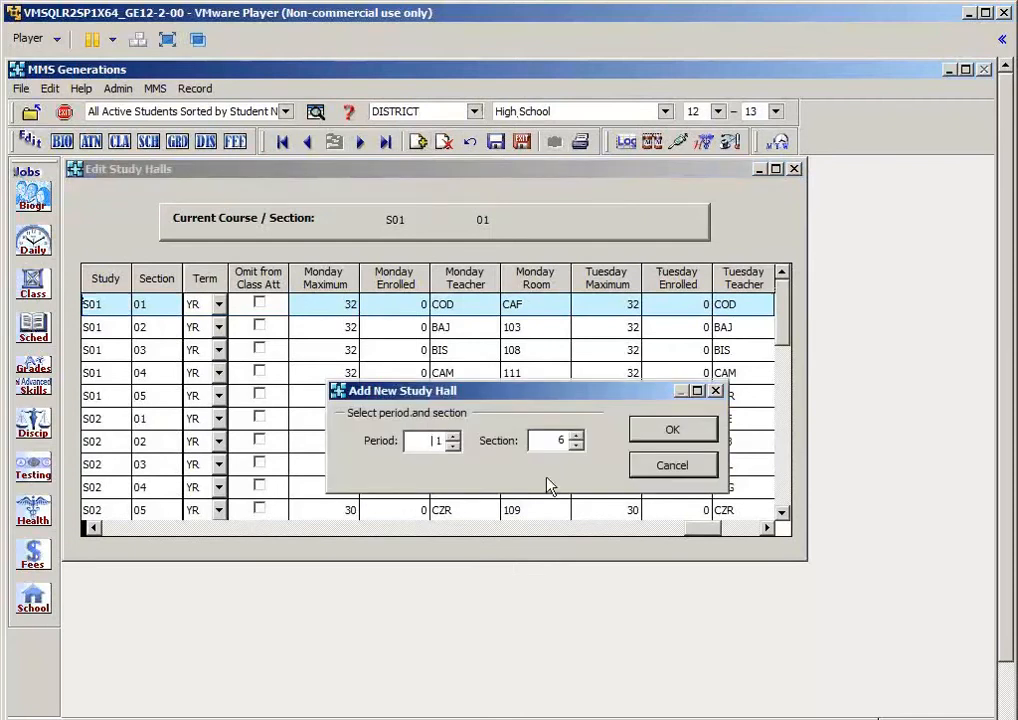
left_click(648, 436)
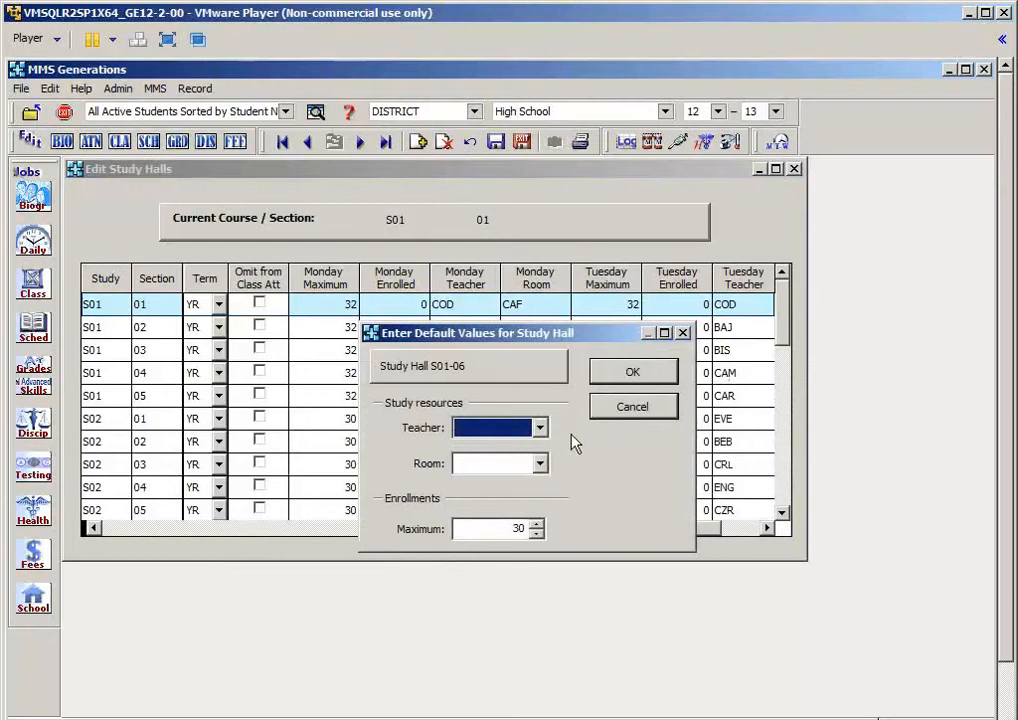
Step: Set the default teacher to COD and the room to 102 for study hall S01-06, and accept the defaults
left_click(540, 430)
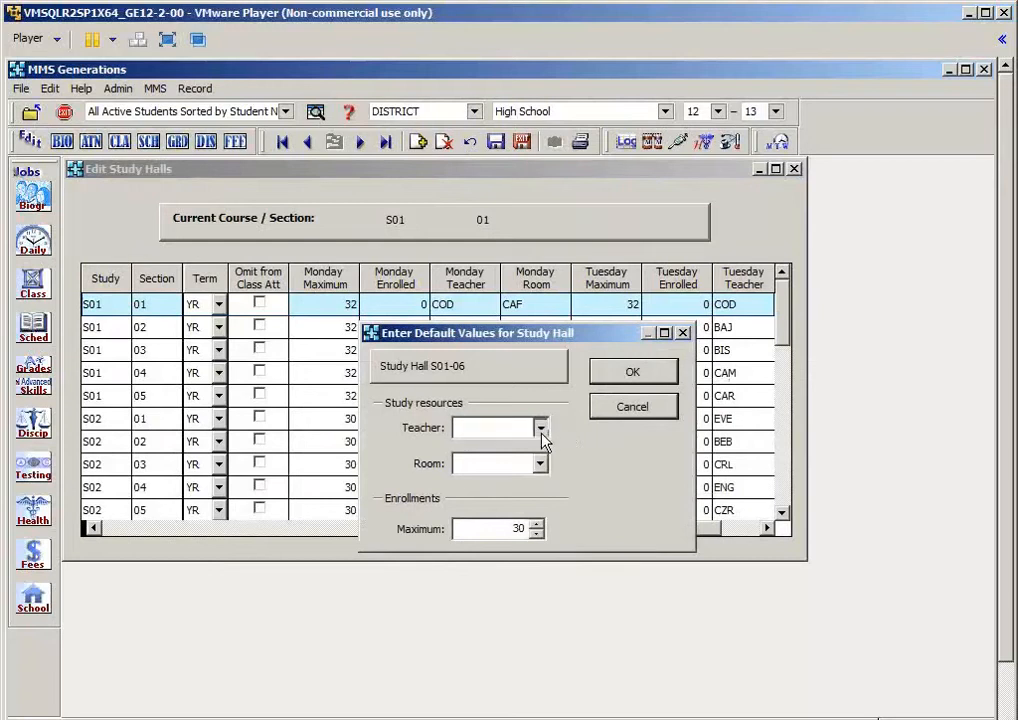
left_click(541, 432)
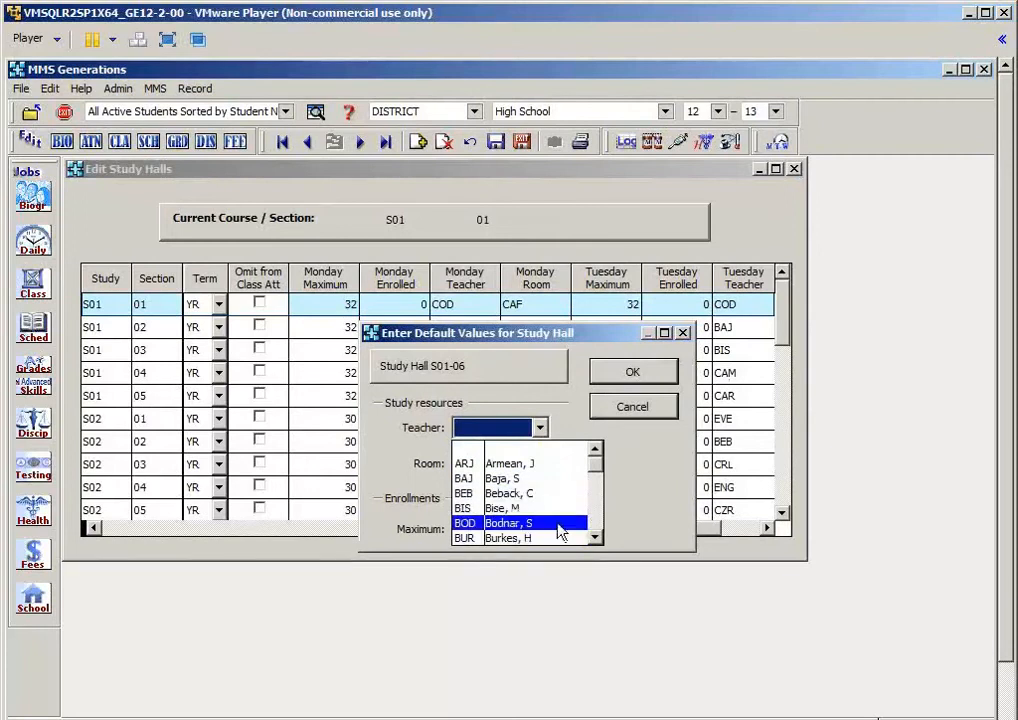
left_click(598, 508)
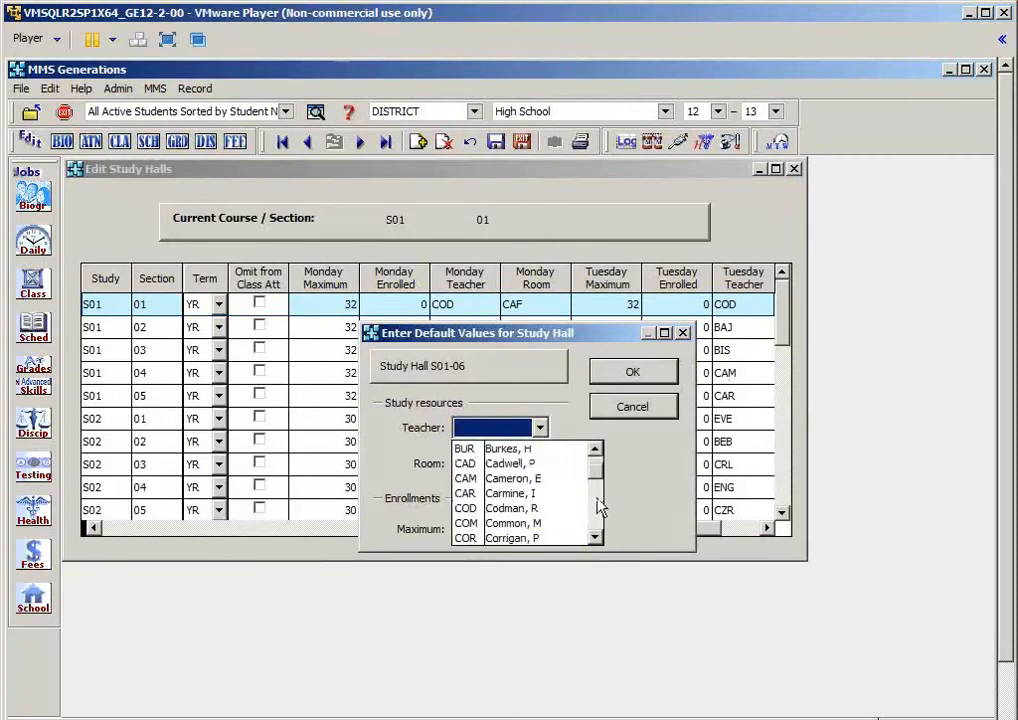
left_click(505, 509)
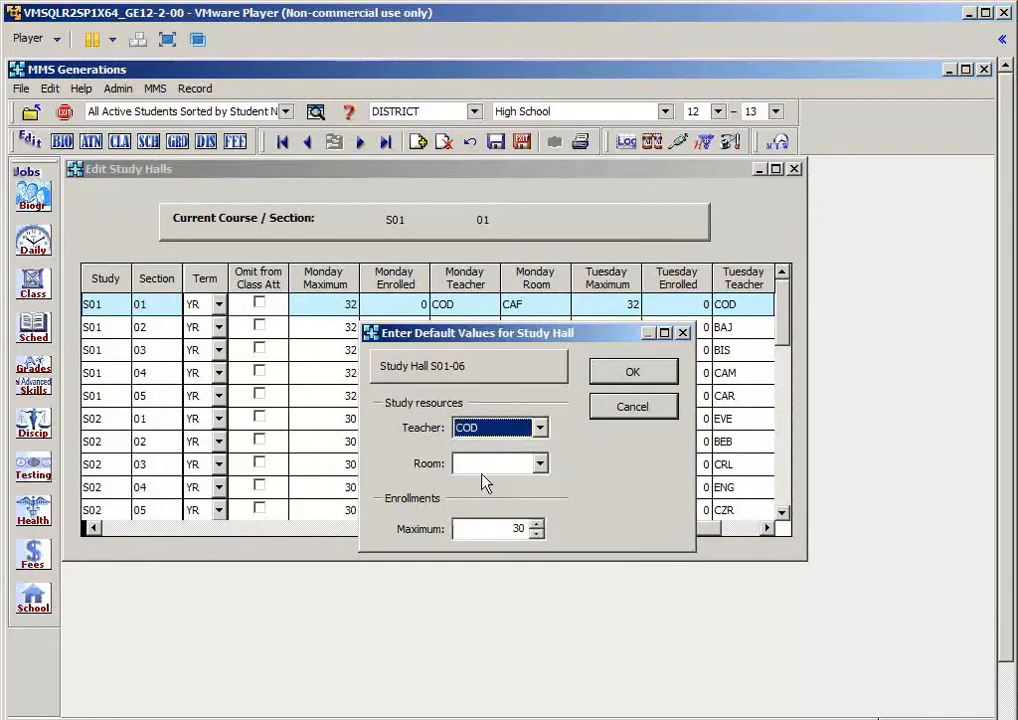
left_click(485, 466)
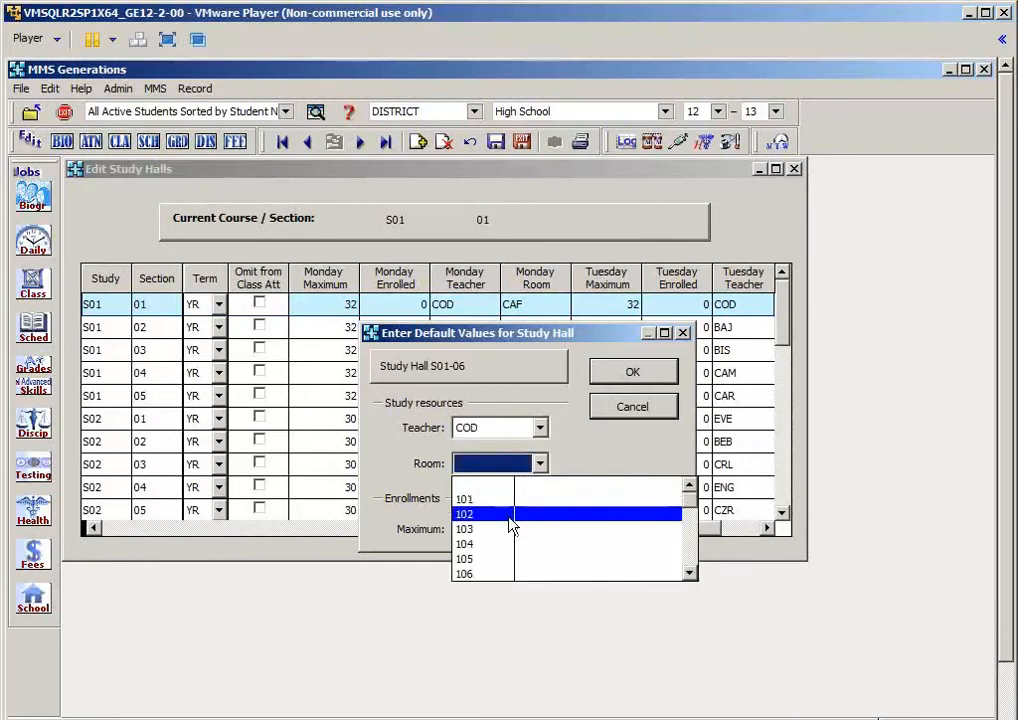
left_click(509, 515)
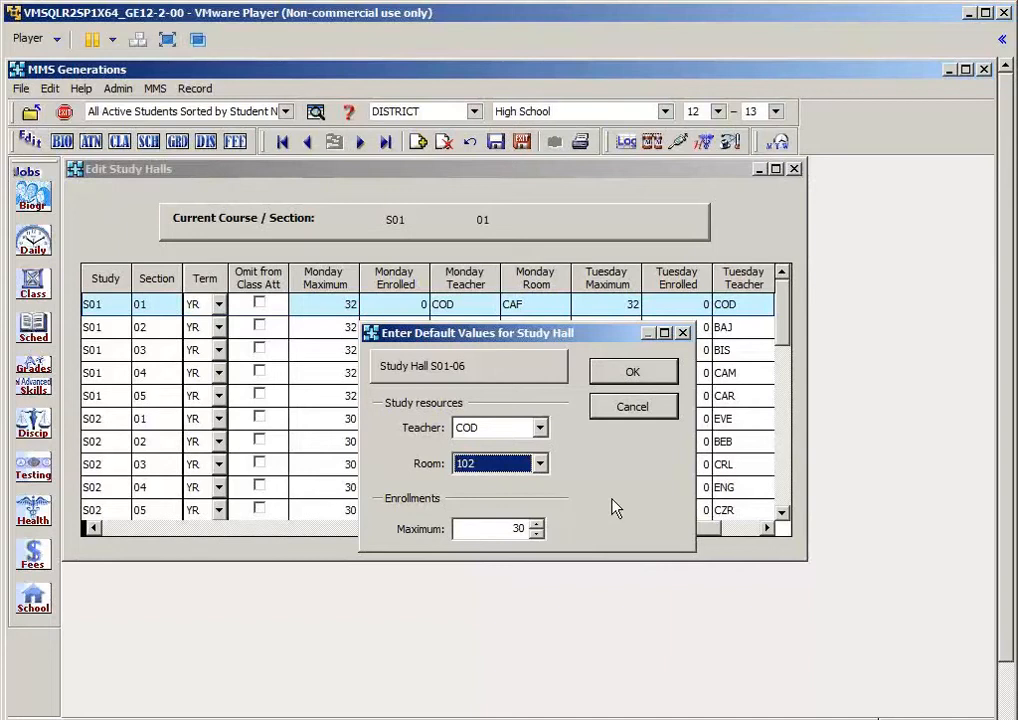
left_click(617, 374)
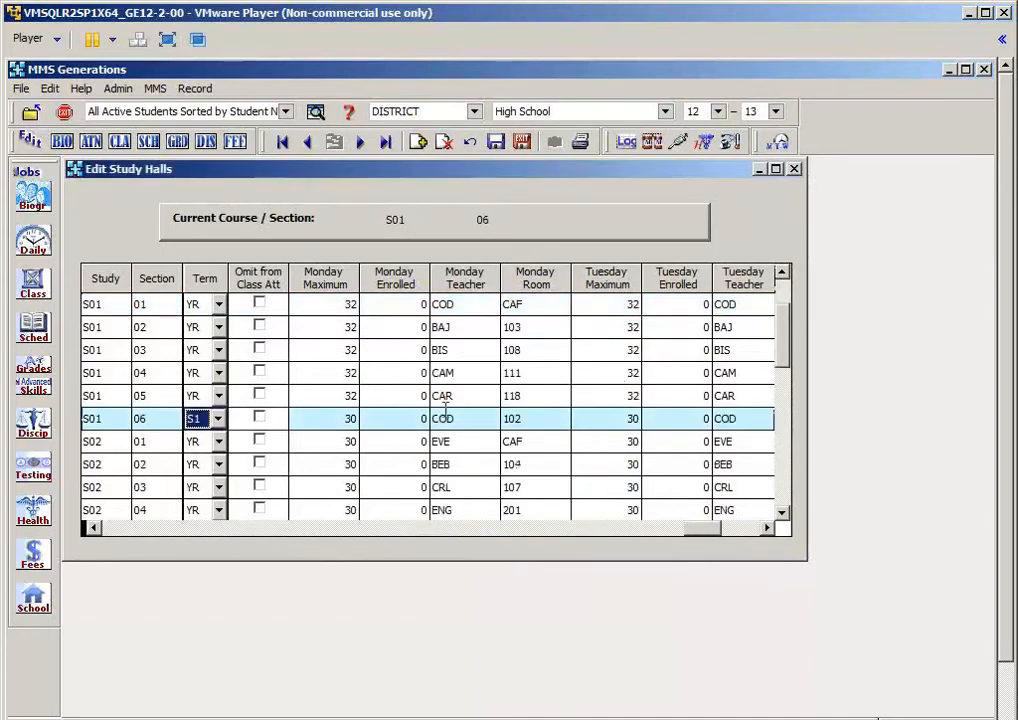
Step: Set the term of study hall S01-06 to S2 and its Monday teacher to HOC
left_click(215, 421)
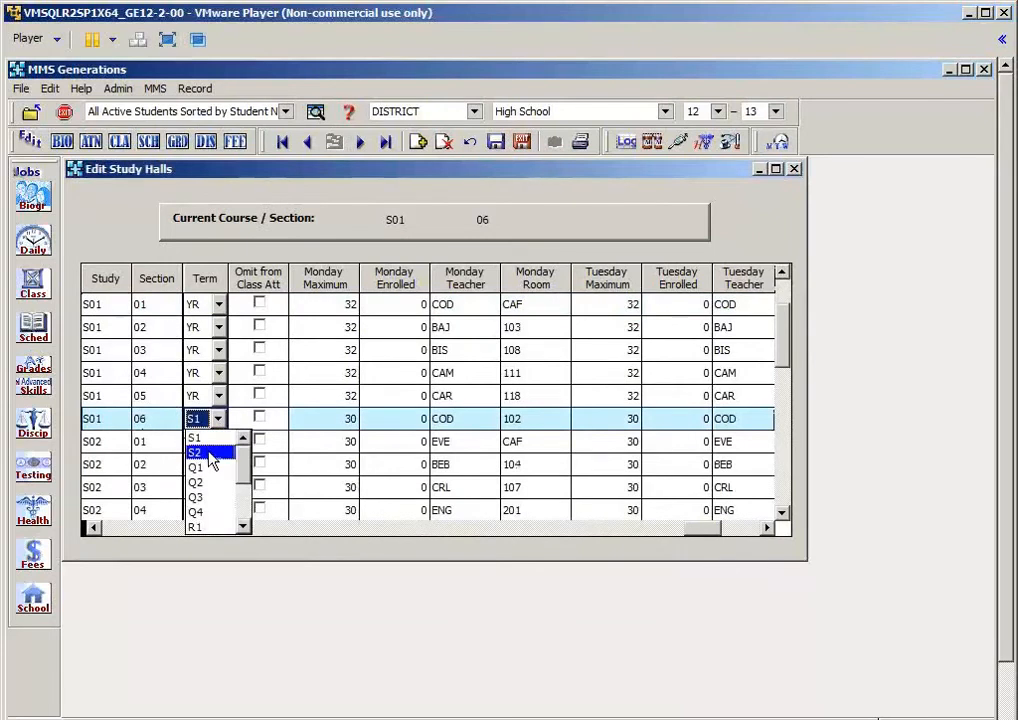
left_click(212, 455)
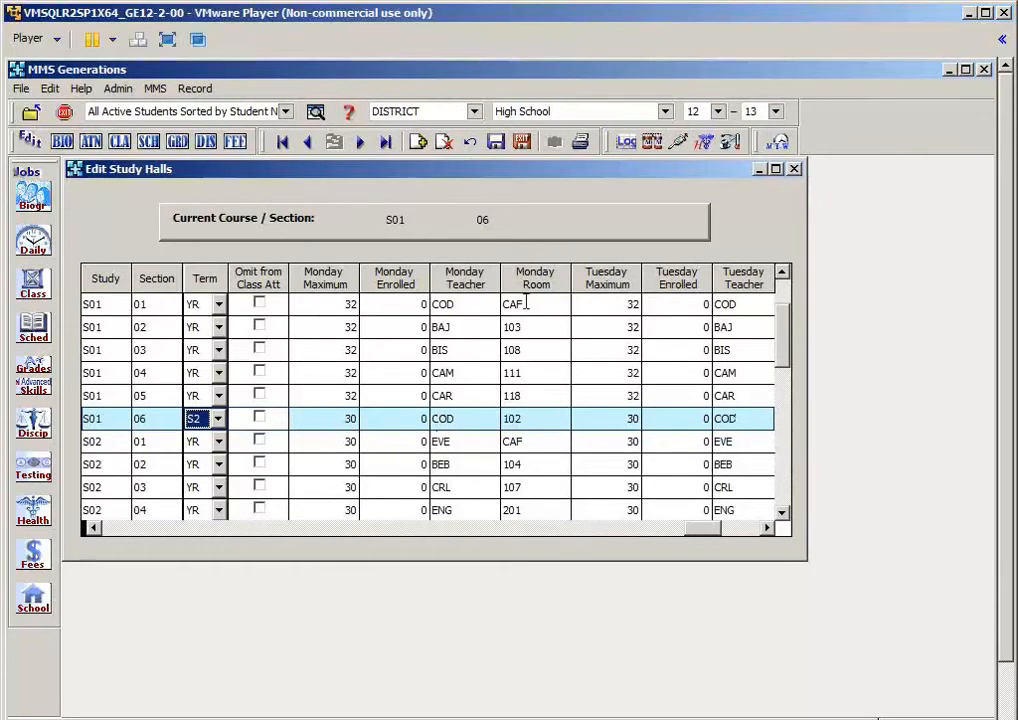
left_click(470, 418)
left_click(490, 418)
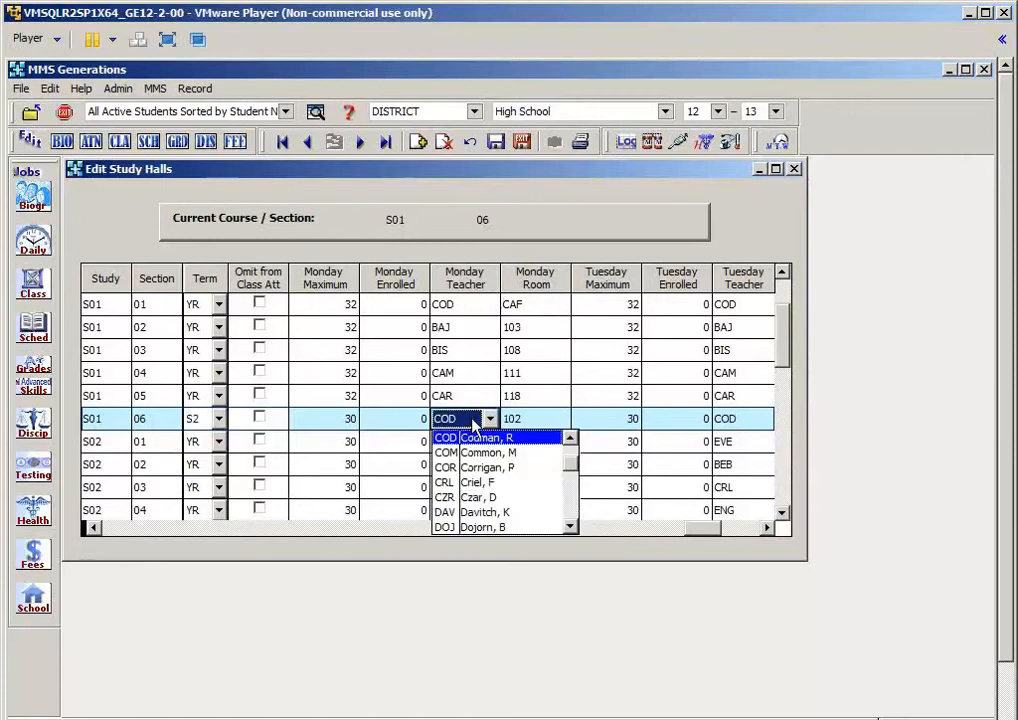
left_click(575, 514)
left_click(575, 514)
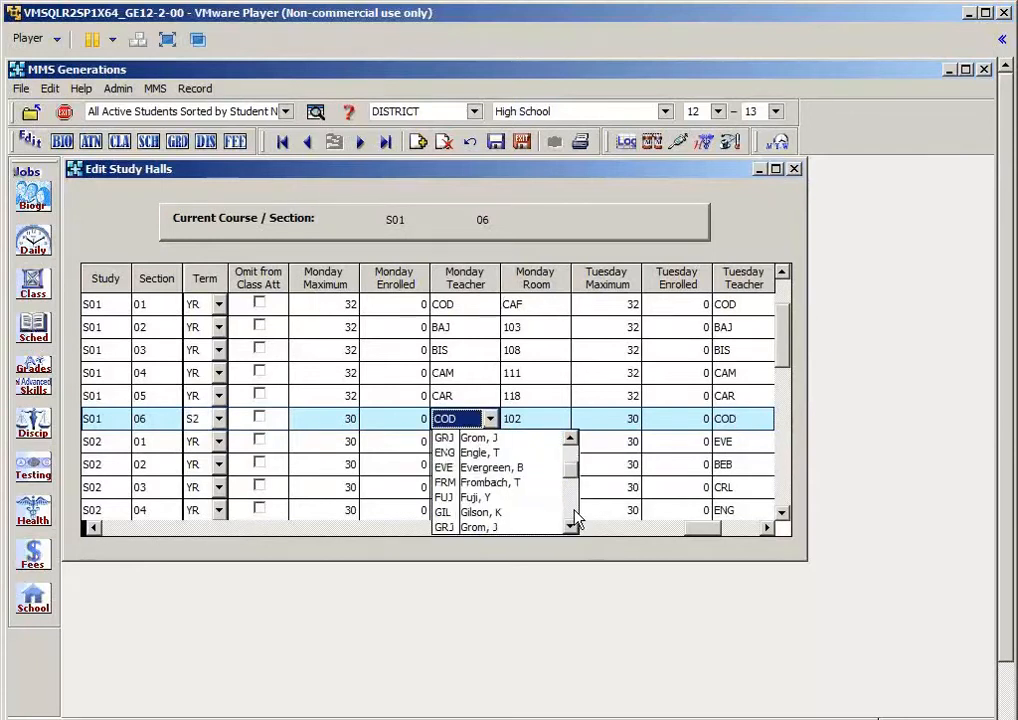
left_click(575, 517)
left_click(527, 505)
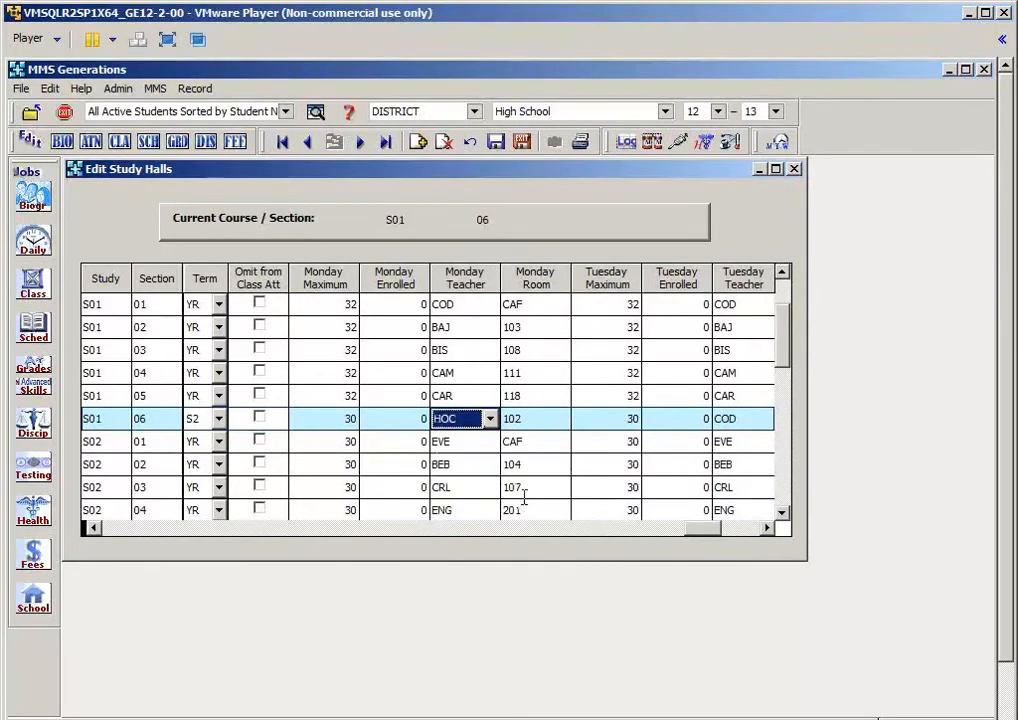
Step: Set the Tuesday and Wednesday teachers of study hall S01-06 to HOC
left_click(729, 418)
left_click(764, 419)
key("h")
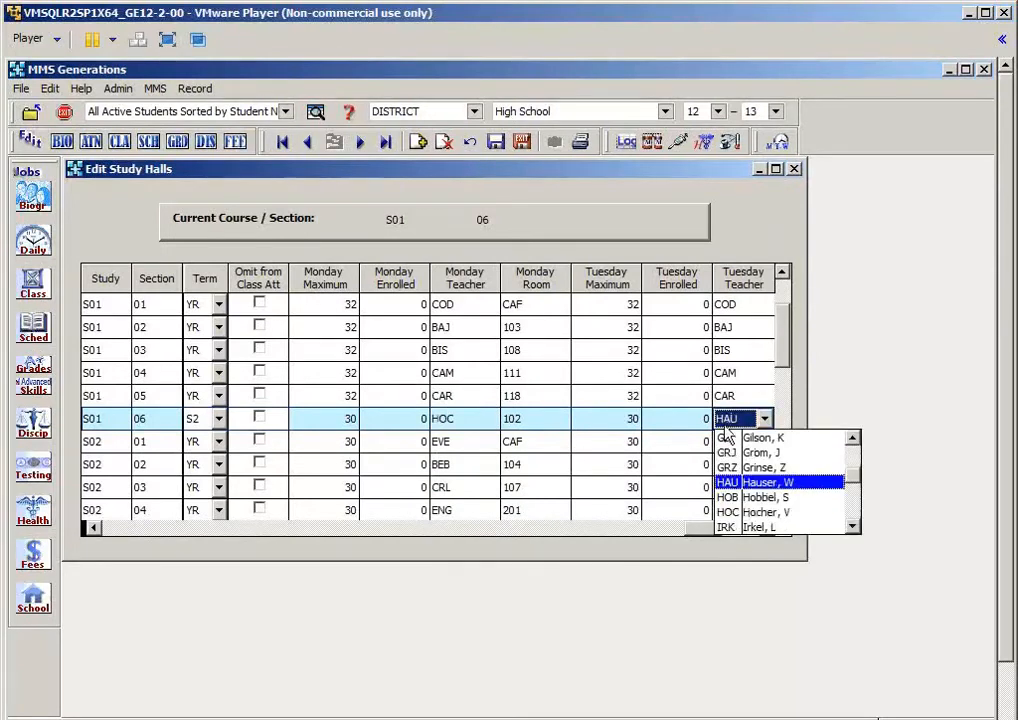
left_click(734, 511)
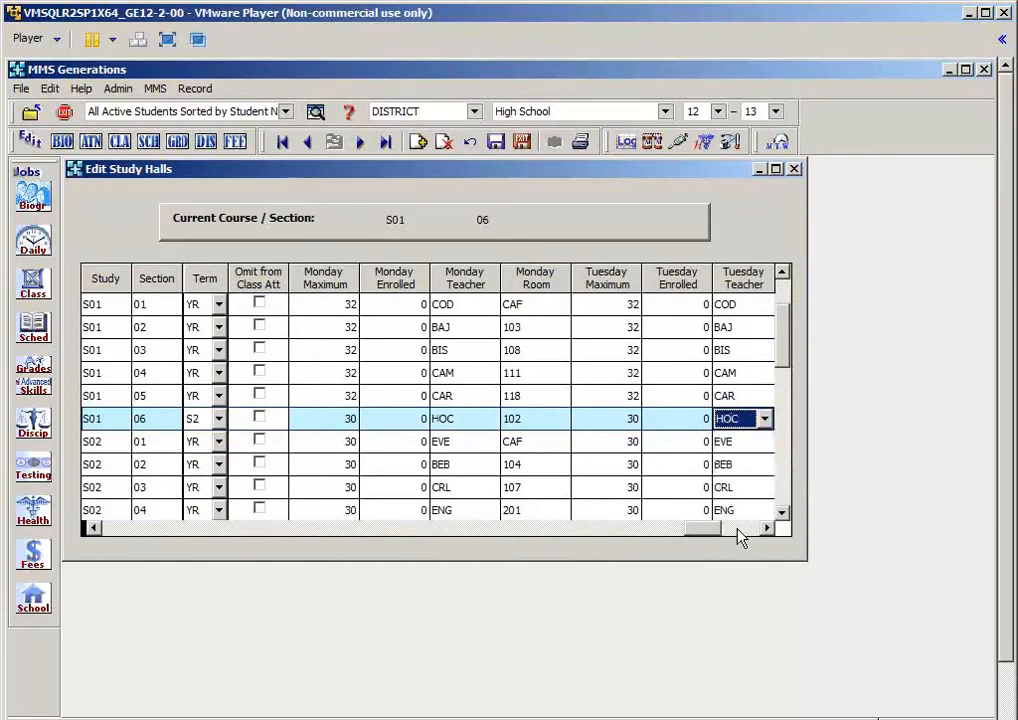
left_click(740, 537)
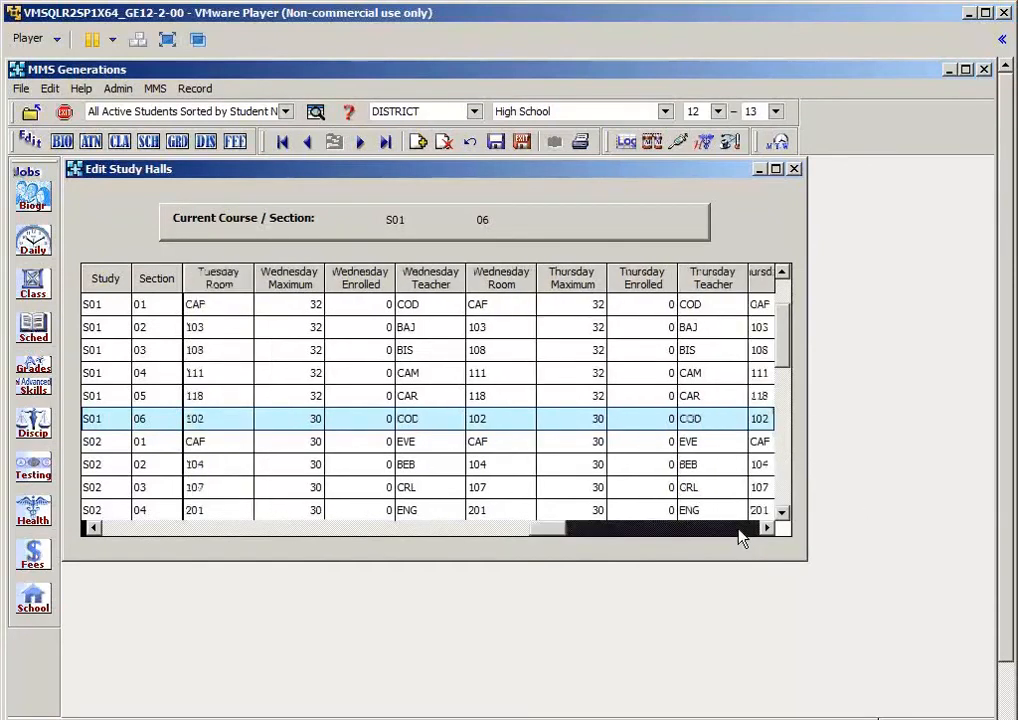
left_click(443, 418)
left_click(455, 419)
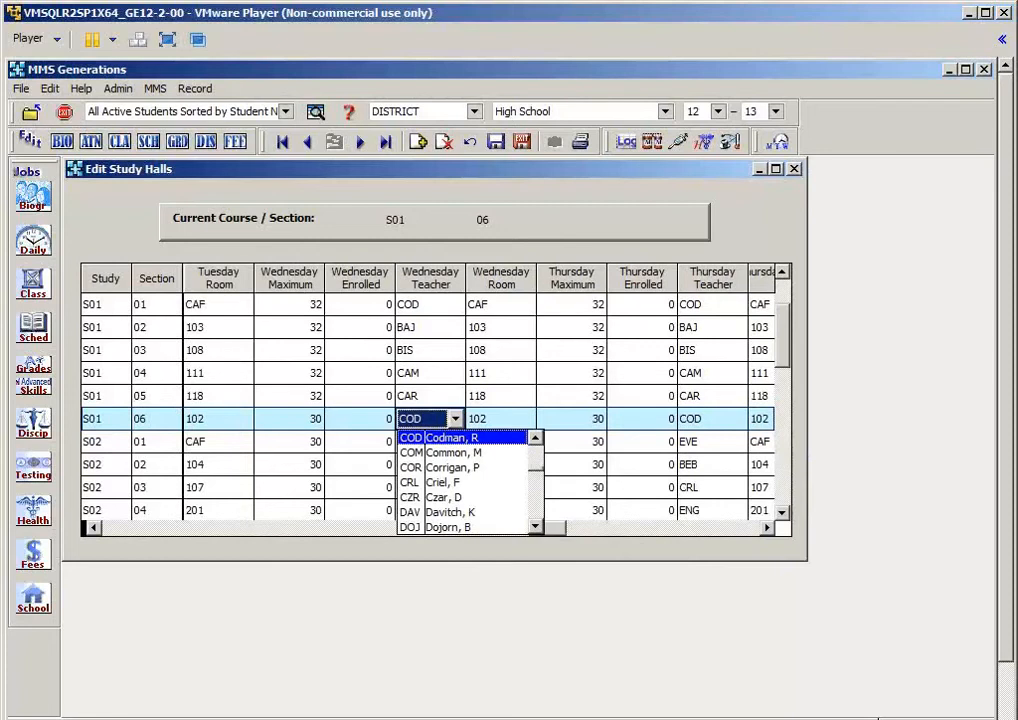
key("h")
left_click(458, 506)
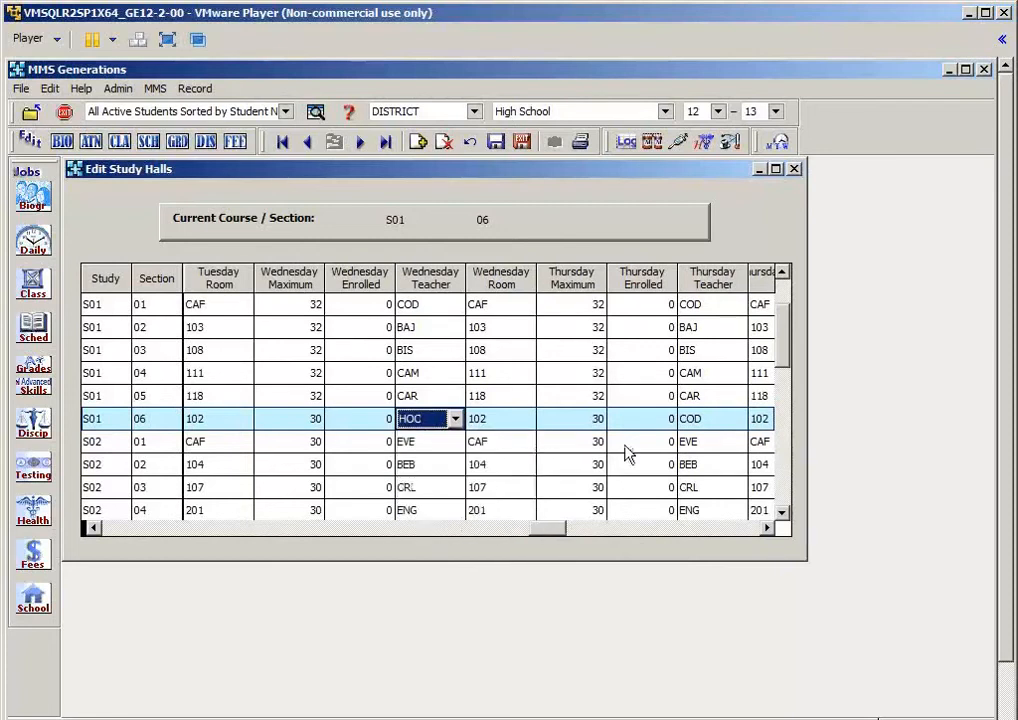
Step: Set the Thursday and Friday teachers of study hall S01-06 to HOC
left_click(700, 419)
left_click(737, 419)
key("h")
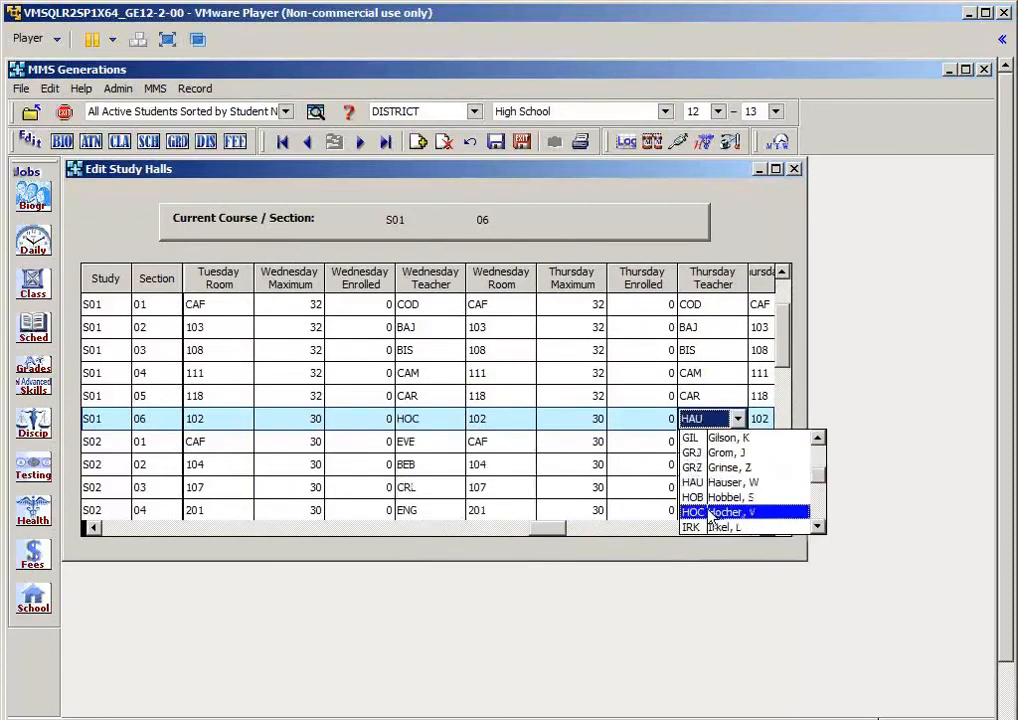
left_click(713, 513)
left_click(712, 528)
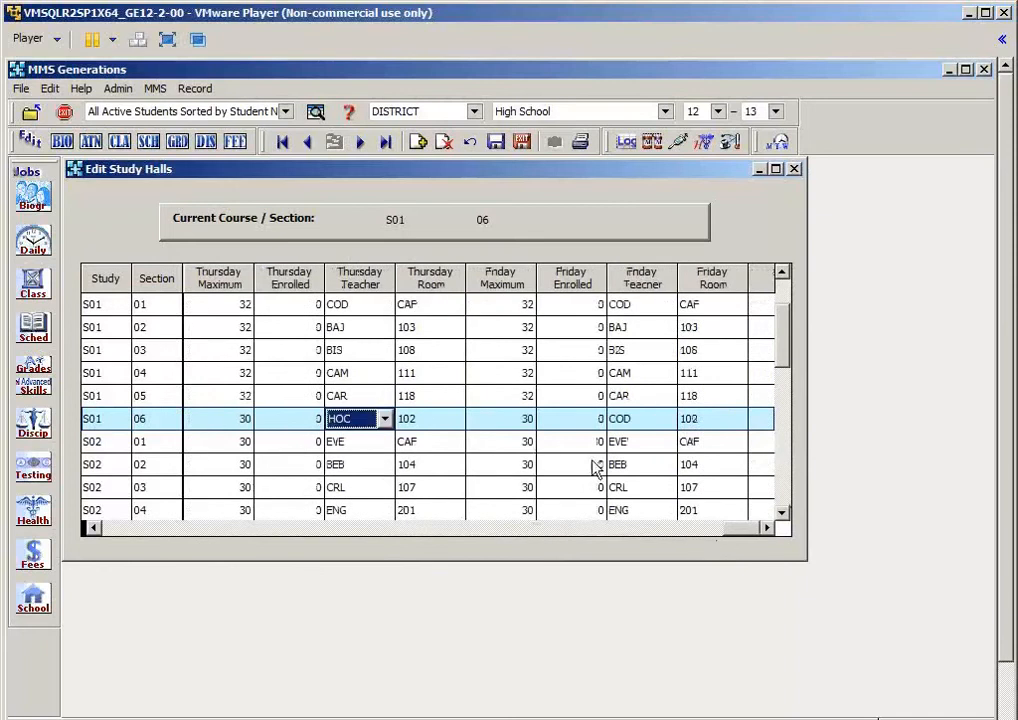
left_click(640, 419)
left_click(666, 419)
key("h")
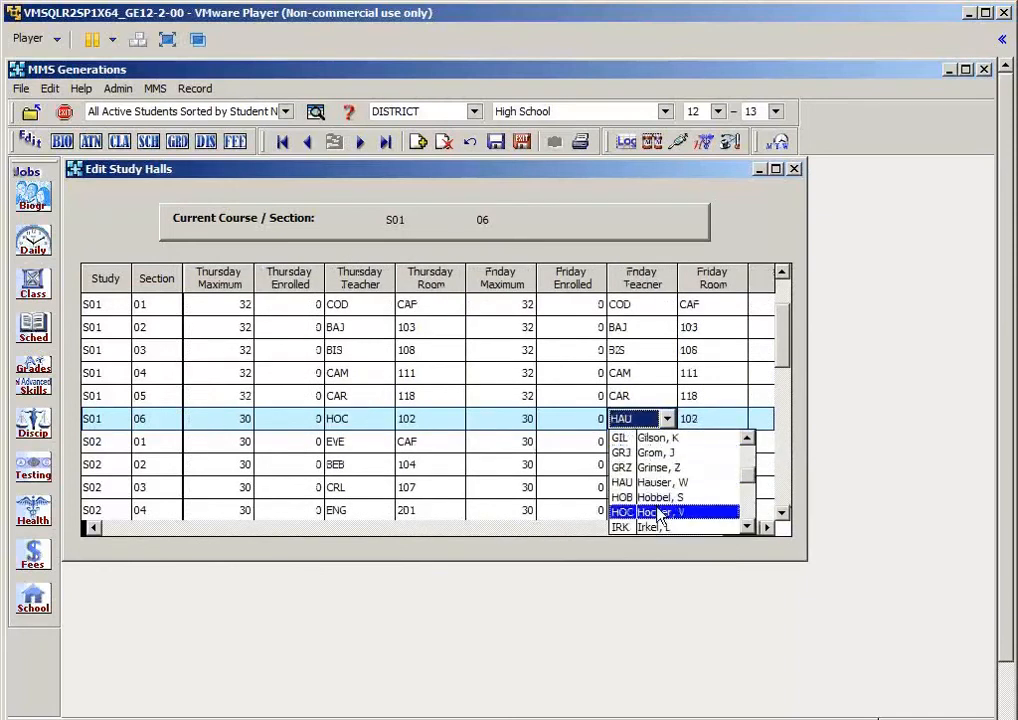
left_click(660, 513)
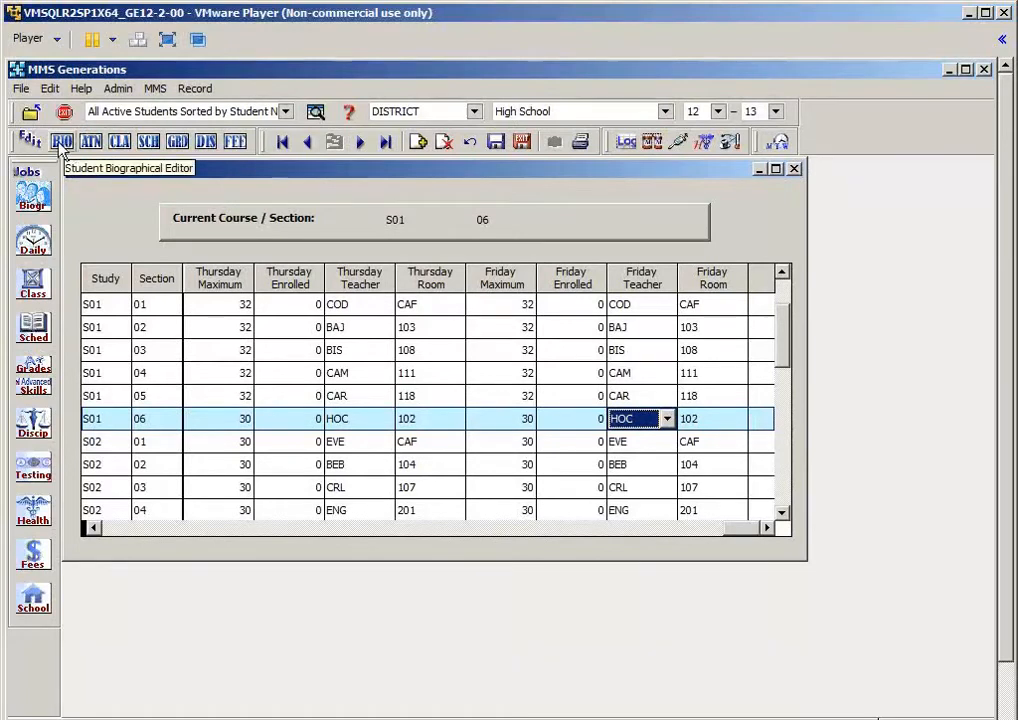
Step: Set the Friday maximum enrollment of study hall S01-06 to 0
left_click(524, 421)
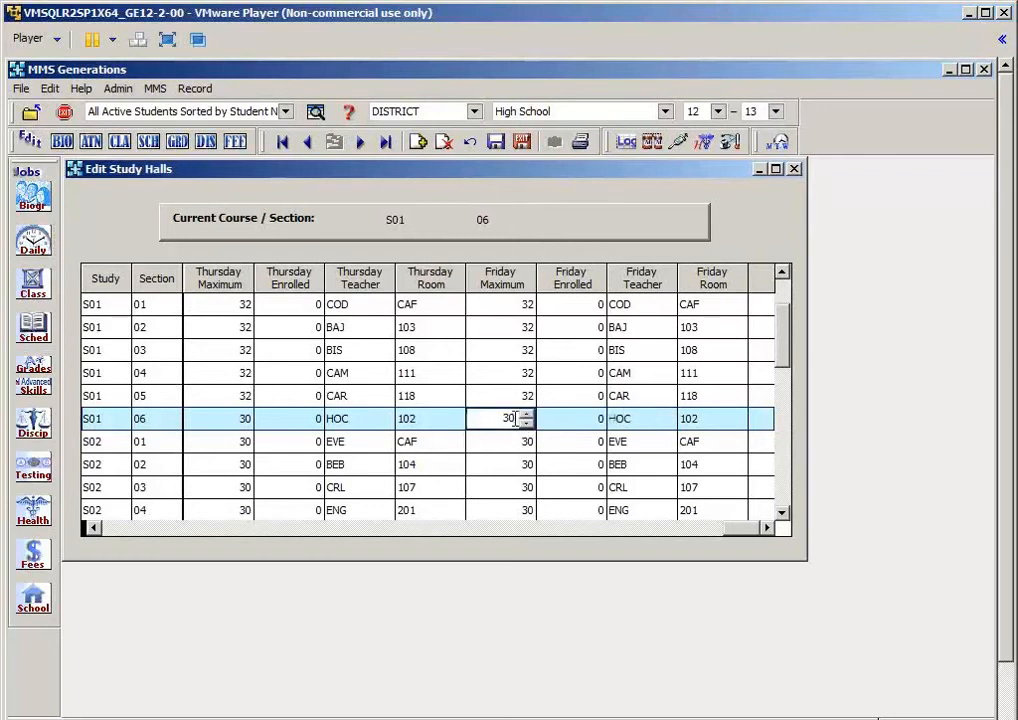
left_click_drag(521, 419, 485, 420)
type("0")
left_click(650, 419)
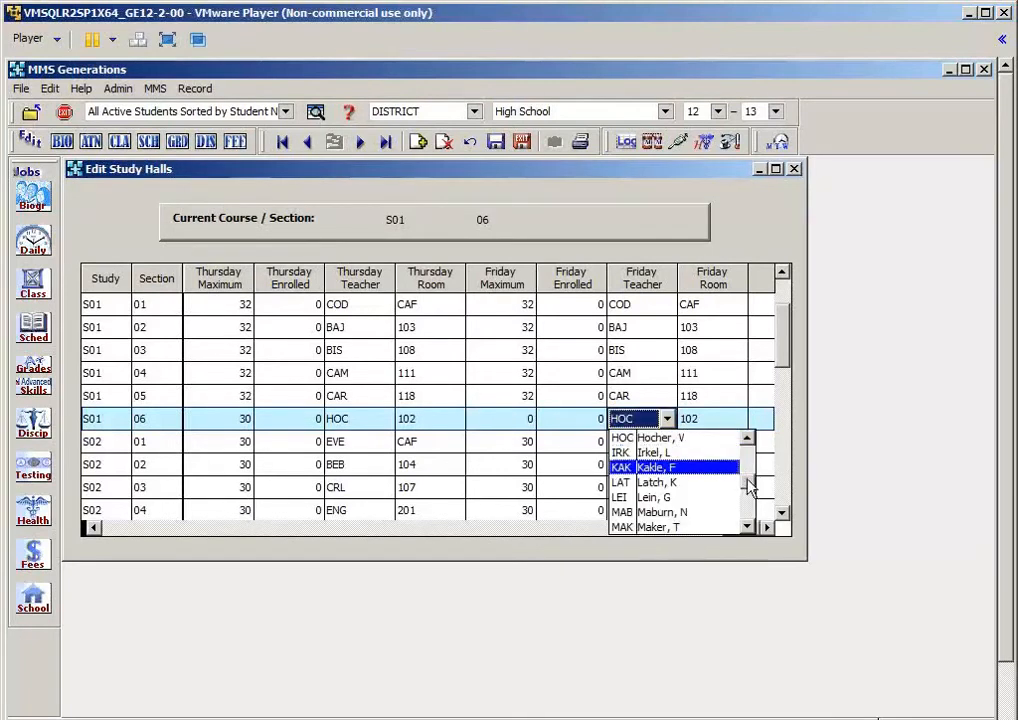
left_click_drag(746, 480, 760, 445)
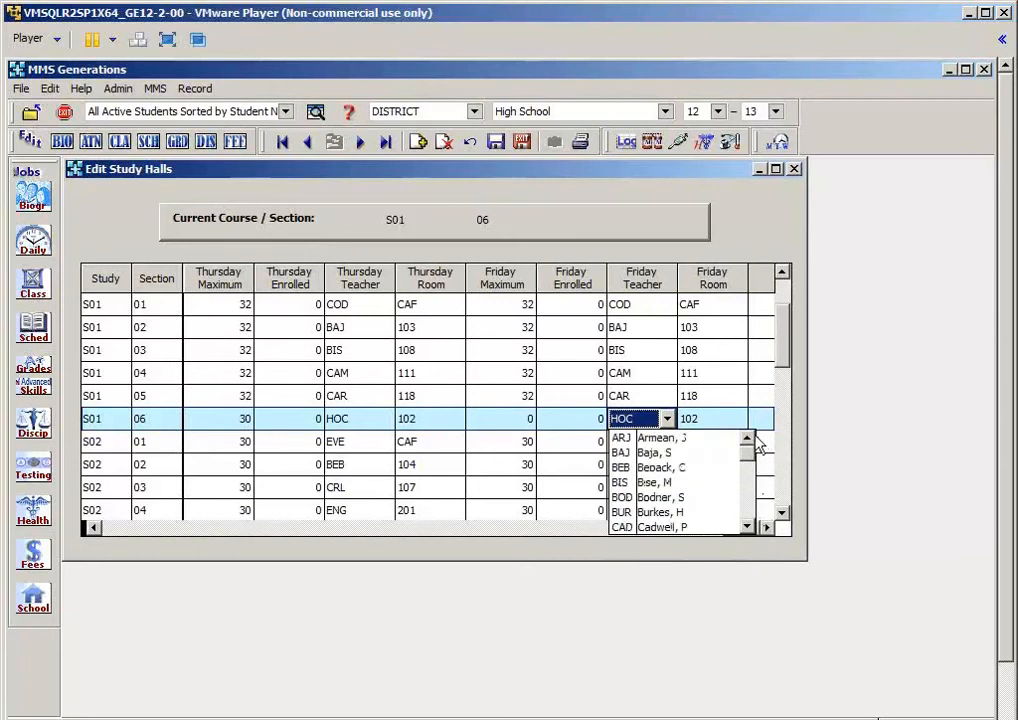
left_click(668, 419)
left_click(668, 419)
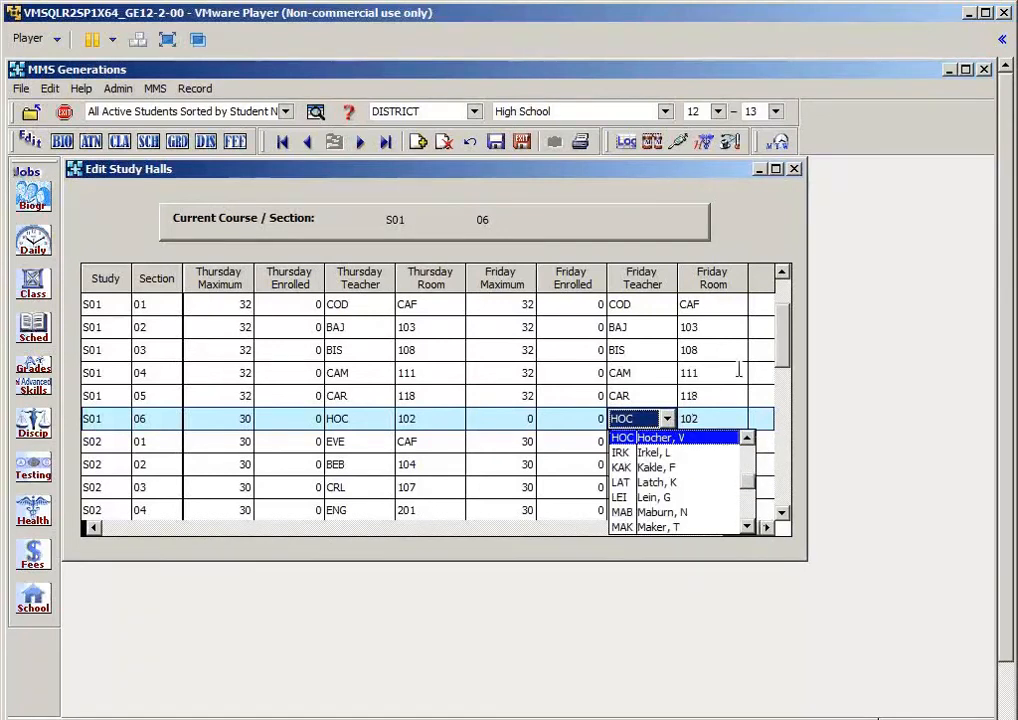
left_click(697, 440)
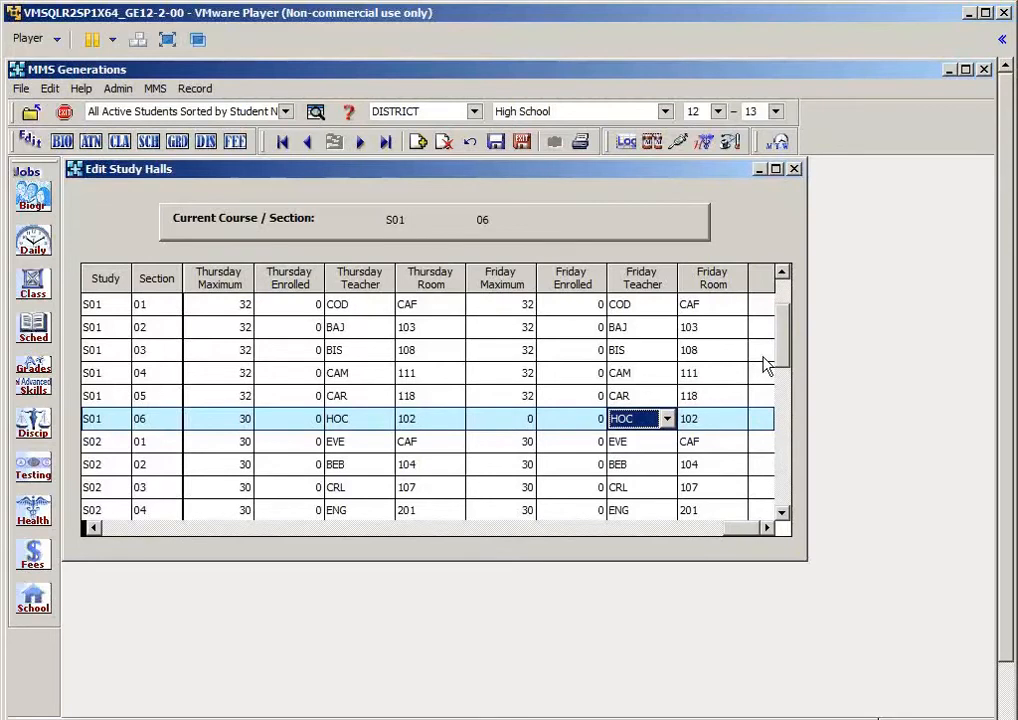
Step: Check the weekday settings of study hall S01-06, then save the records and exit the study hall editor
left_click(127, 530)
left_click(127, 530)
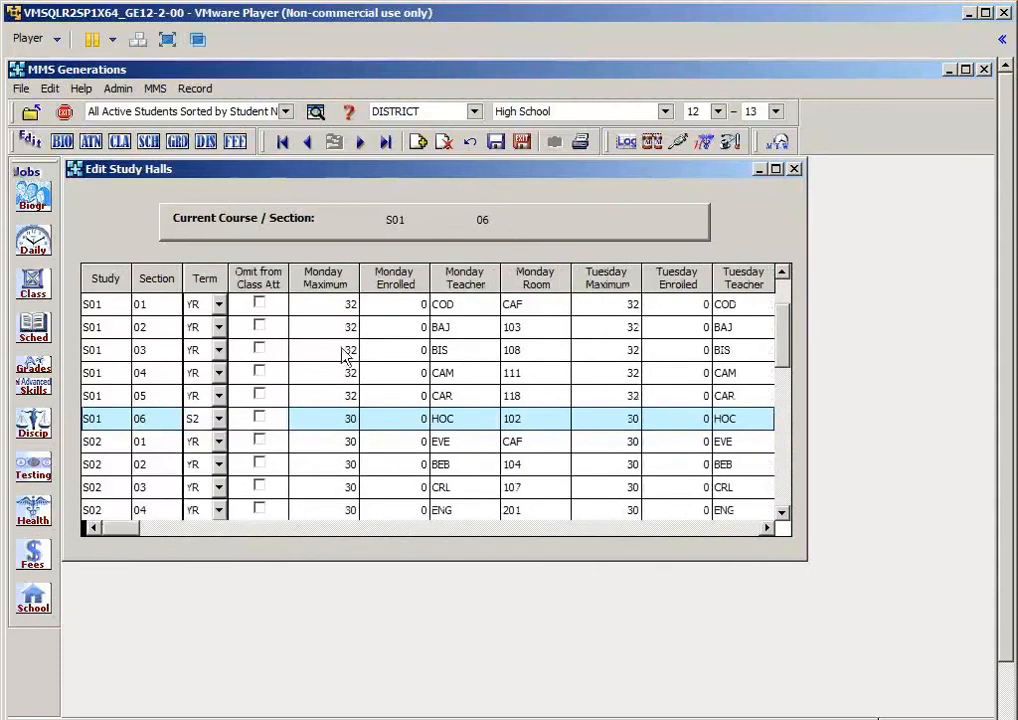
left_click(384, 411)
left_click(125, 531)
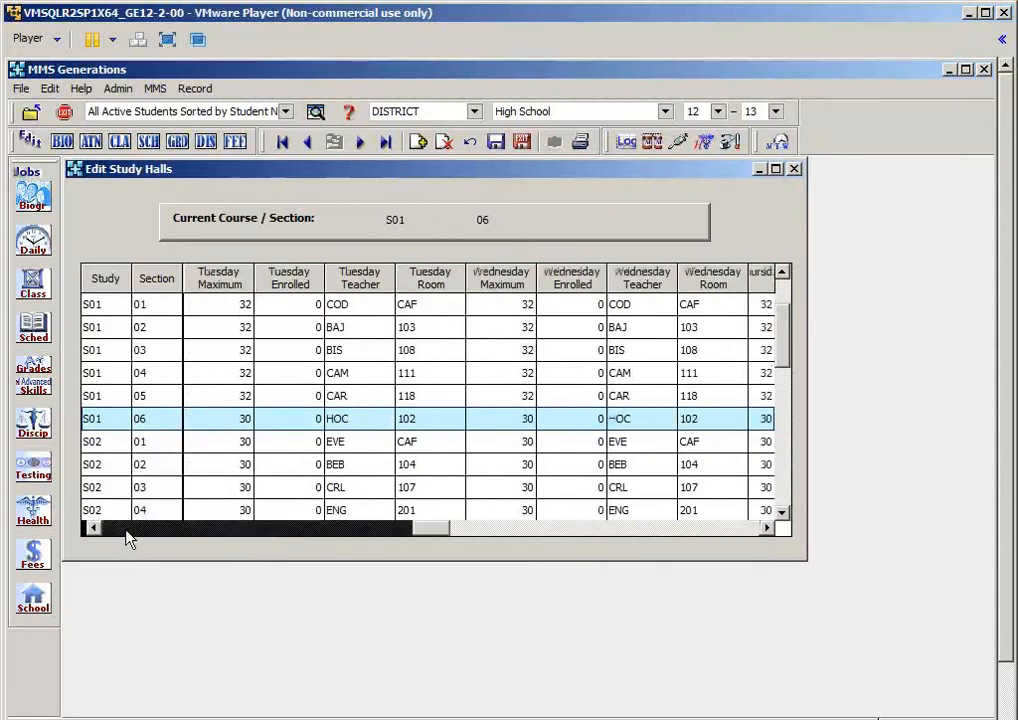
left_click(127, 530)
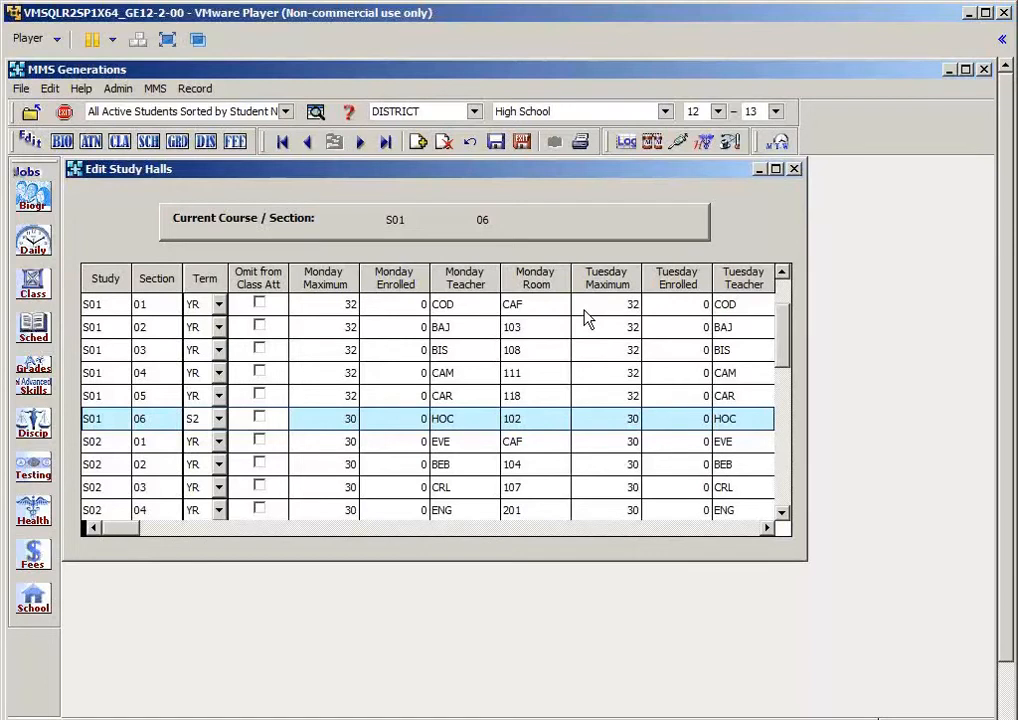
left_click(522, 143)
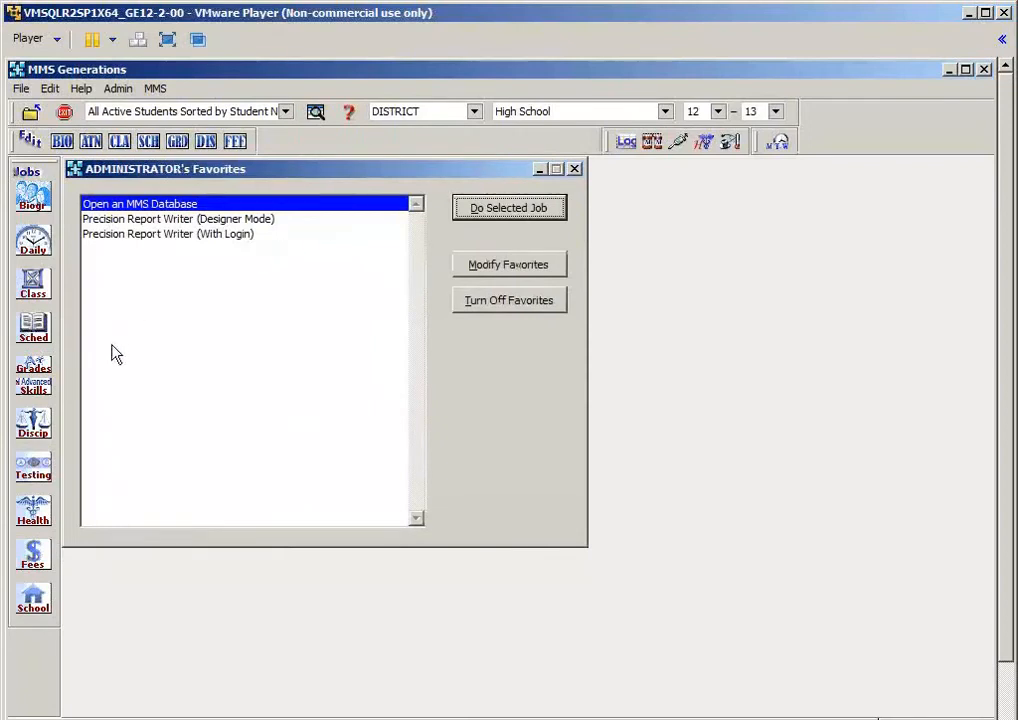
Step: Reopen the study hall records to check the saved sections, then exit the editor
left_click(44, 604)
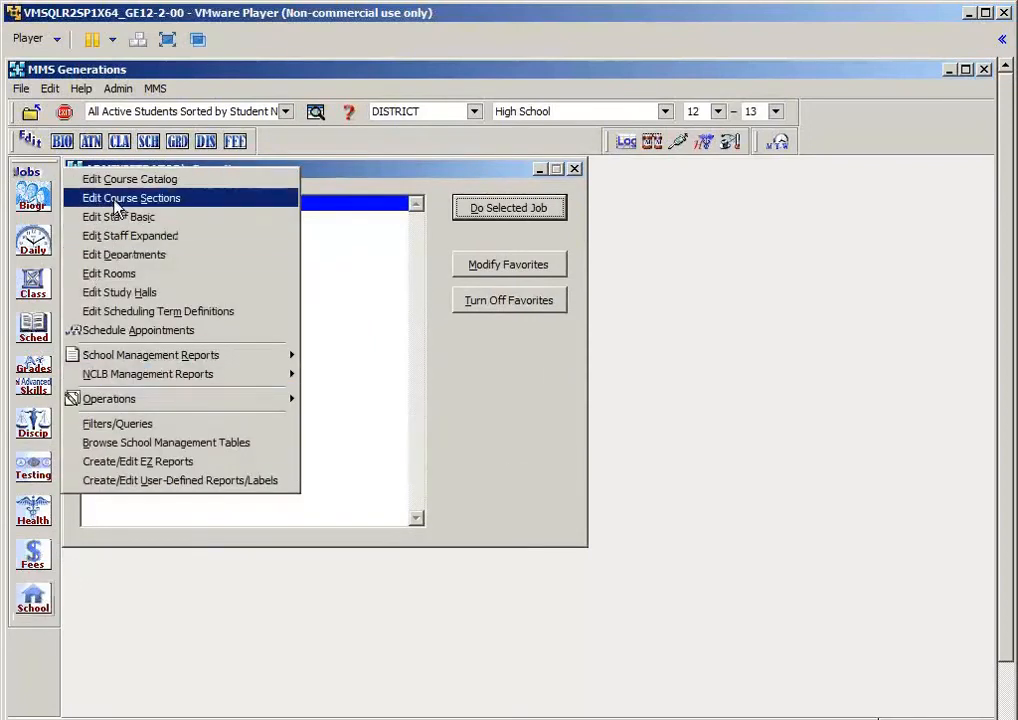
left_click(116, 292)
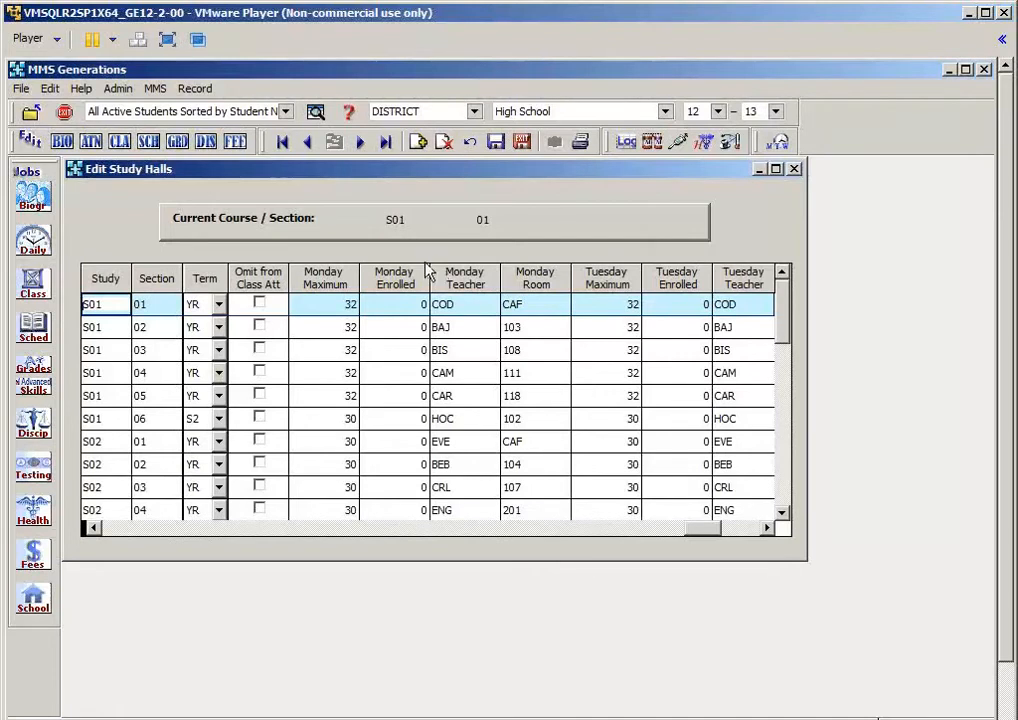
left_click(522, 143)
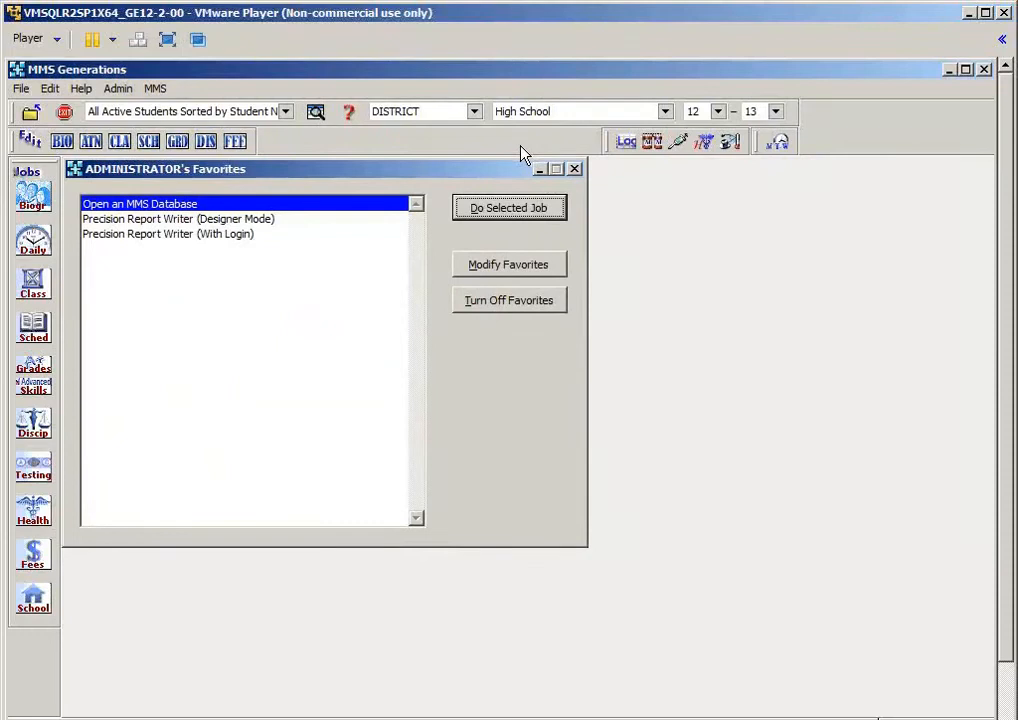
Step: Set the student filter to All Active Students-Sorted by YOG/Student Name
left_click(289, 114)
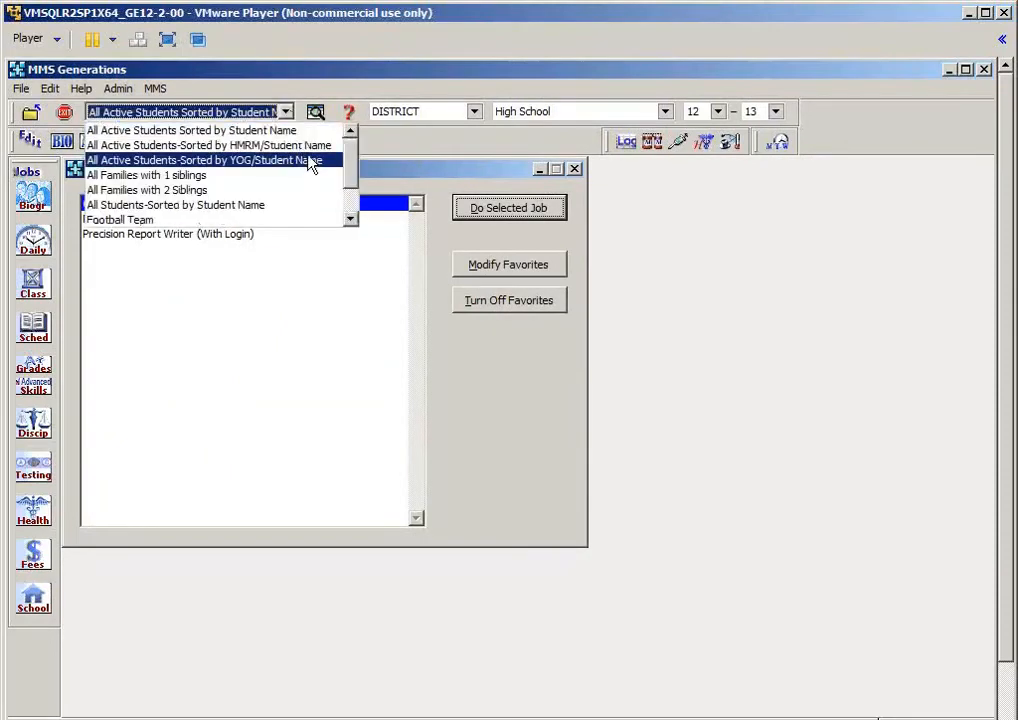
key("Escape")
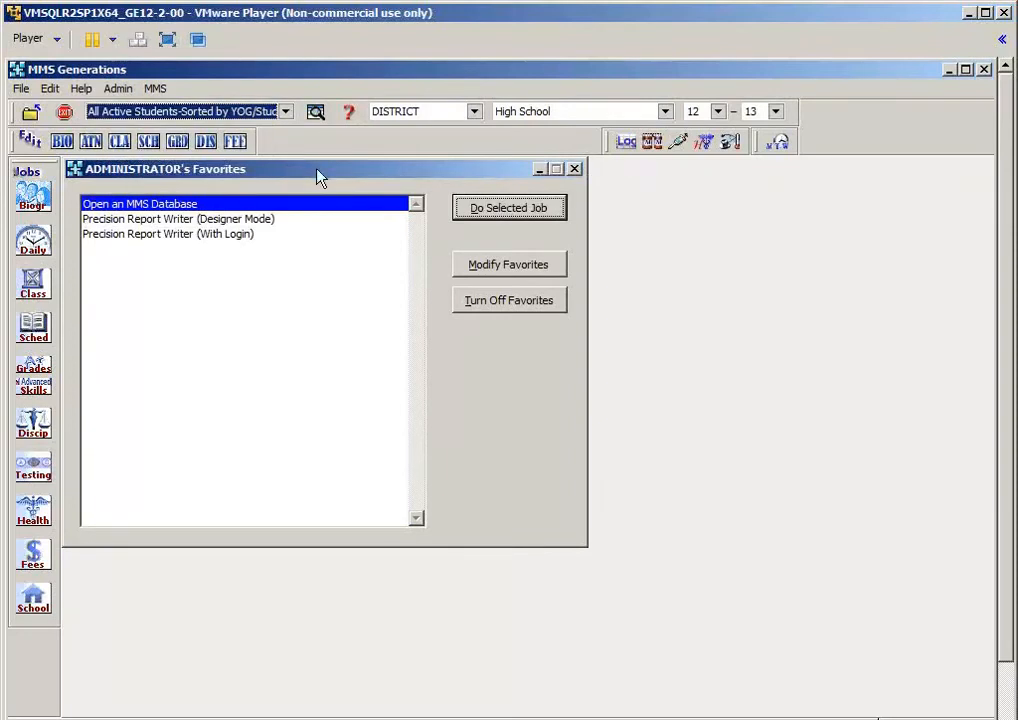
Step: Open the Schedule Study Halls job, set the ending period to 9 and turn off rotation of study hall assignments
left_click(34, 330)
mouse_move(143, 450)
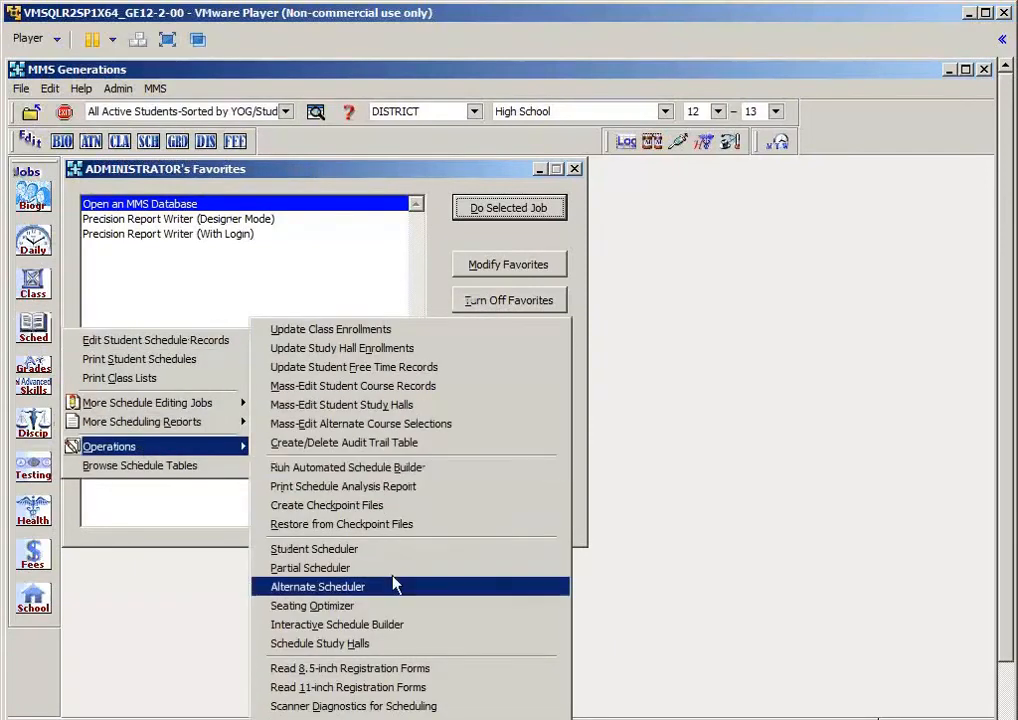
left_click(389, 645)
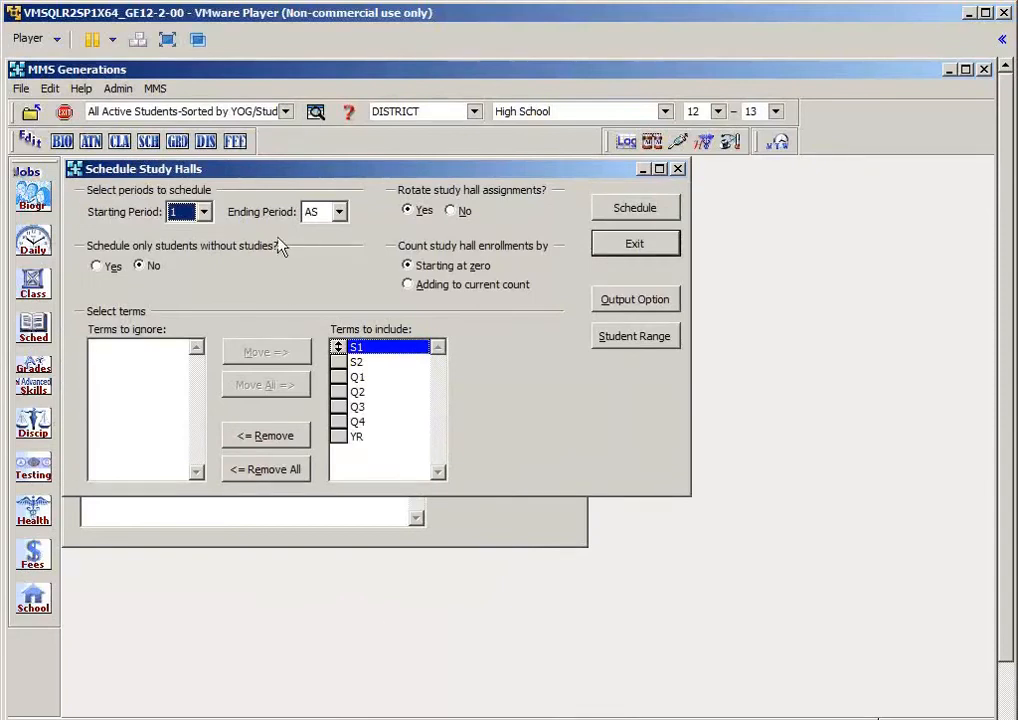
left_click(316, 212)
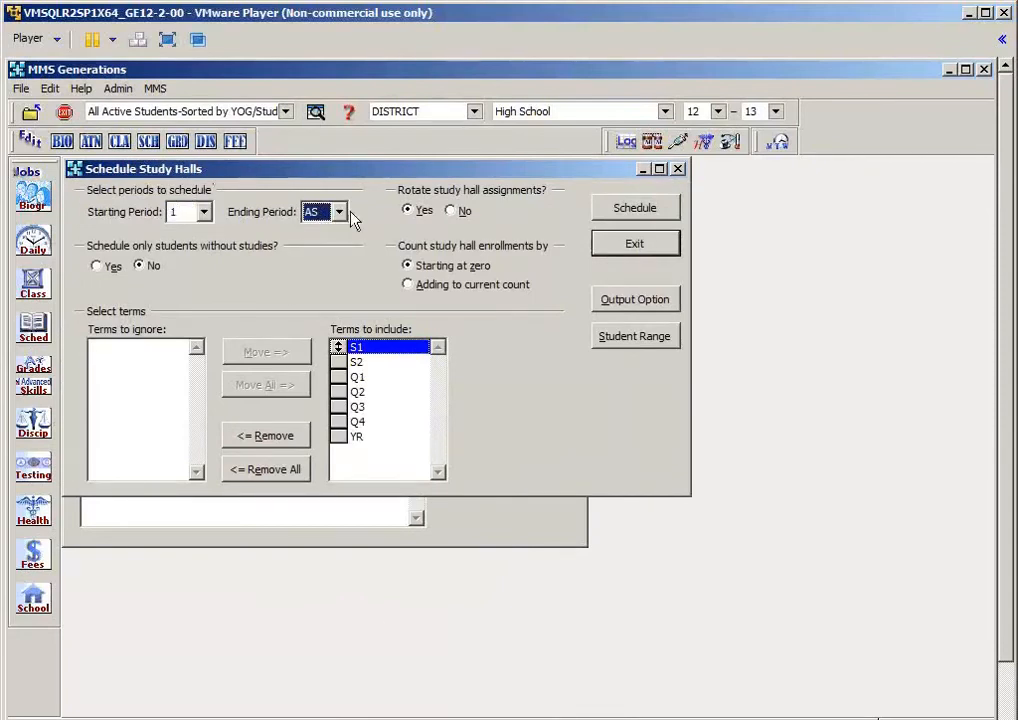
left_click(339, 212)
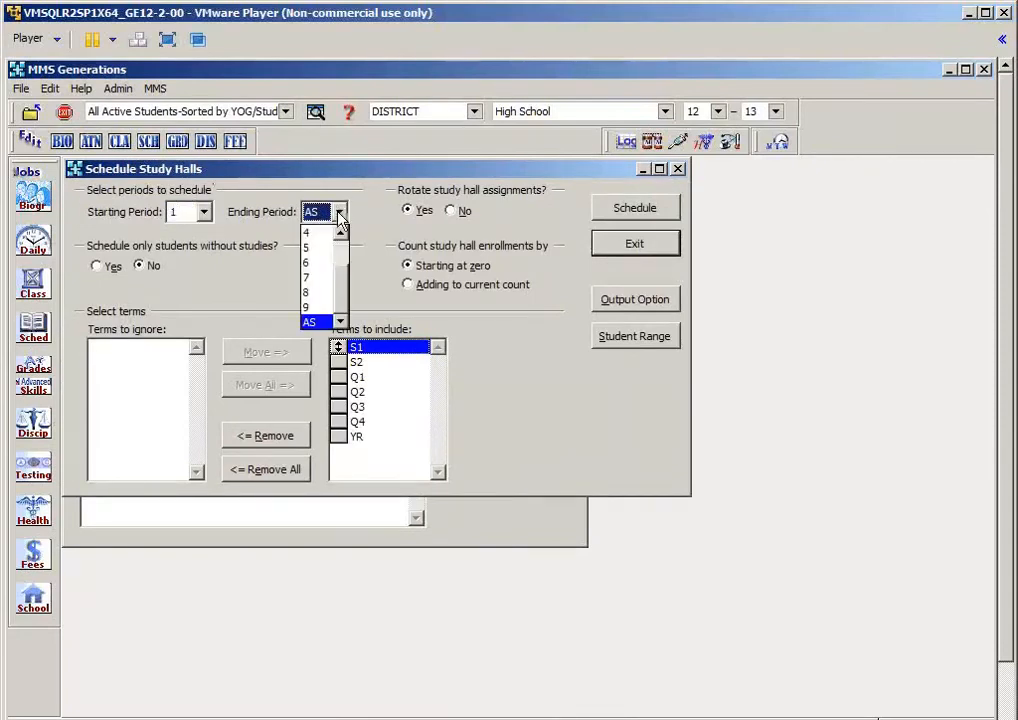
left_click(312, 309)
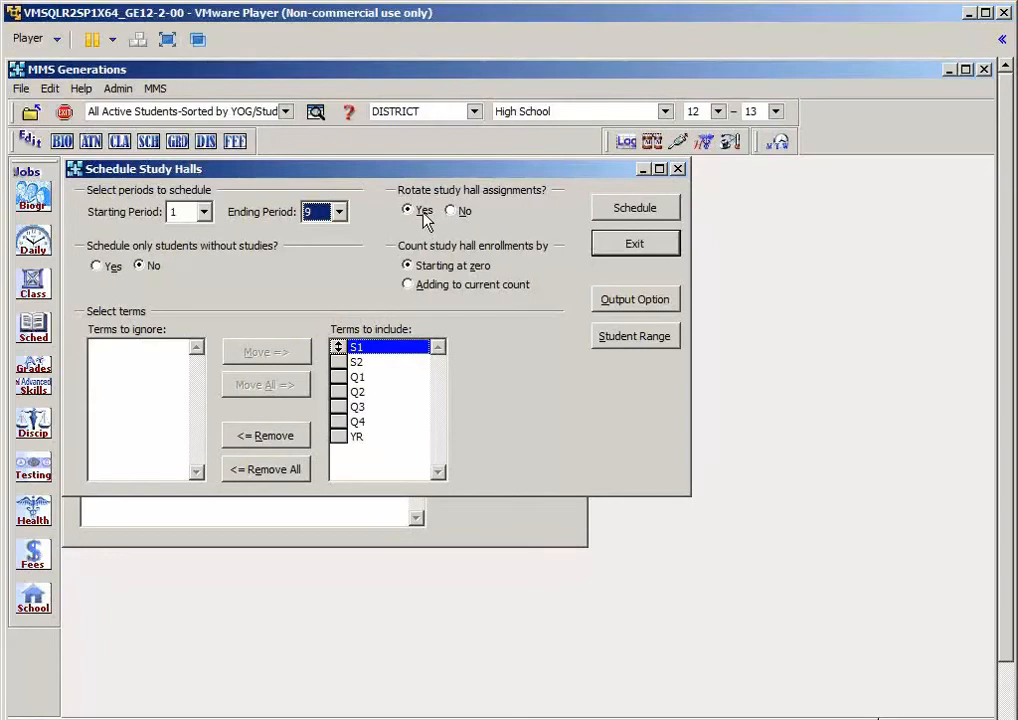
left_click(451, 211)
Step: Limit the student range to YOG 2013 by deselecting everyone from the first 2014 student to the end of the list
left_click(633, 339)
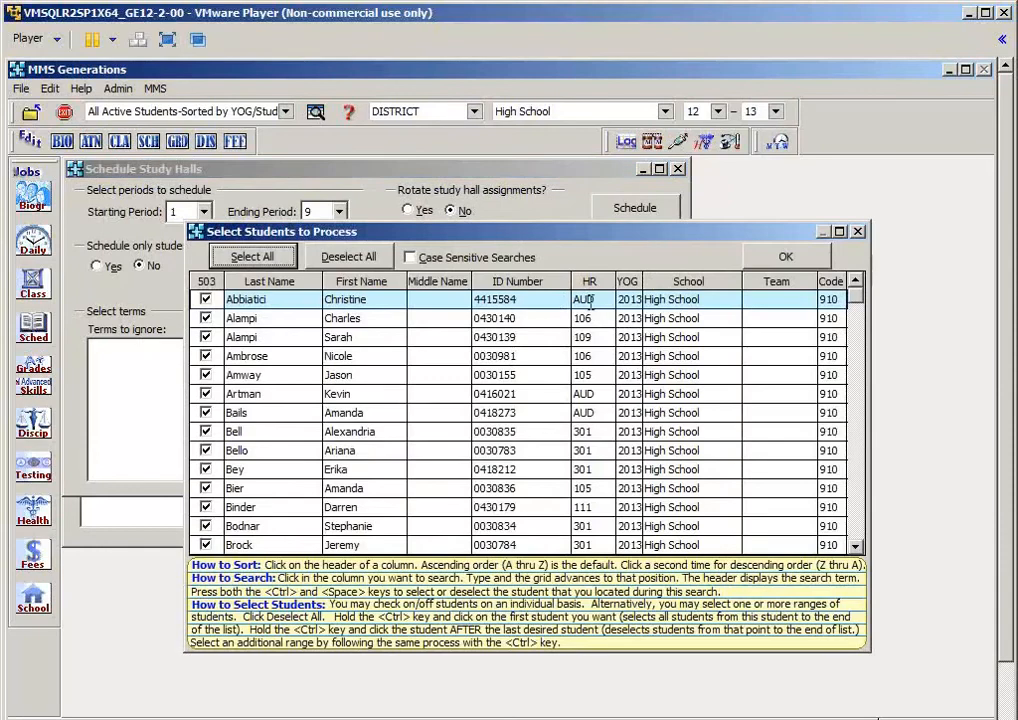
left_click(637, 360)
type("2014")
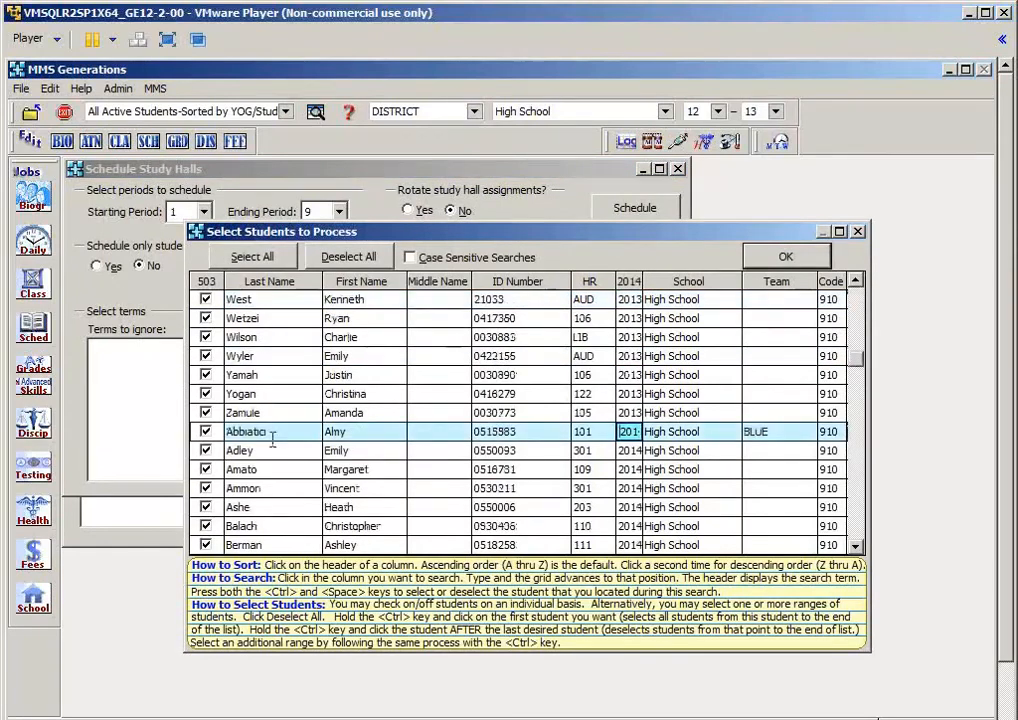
left_click(636, 300)
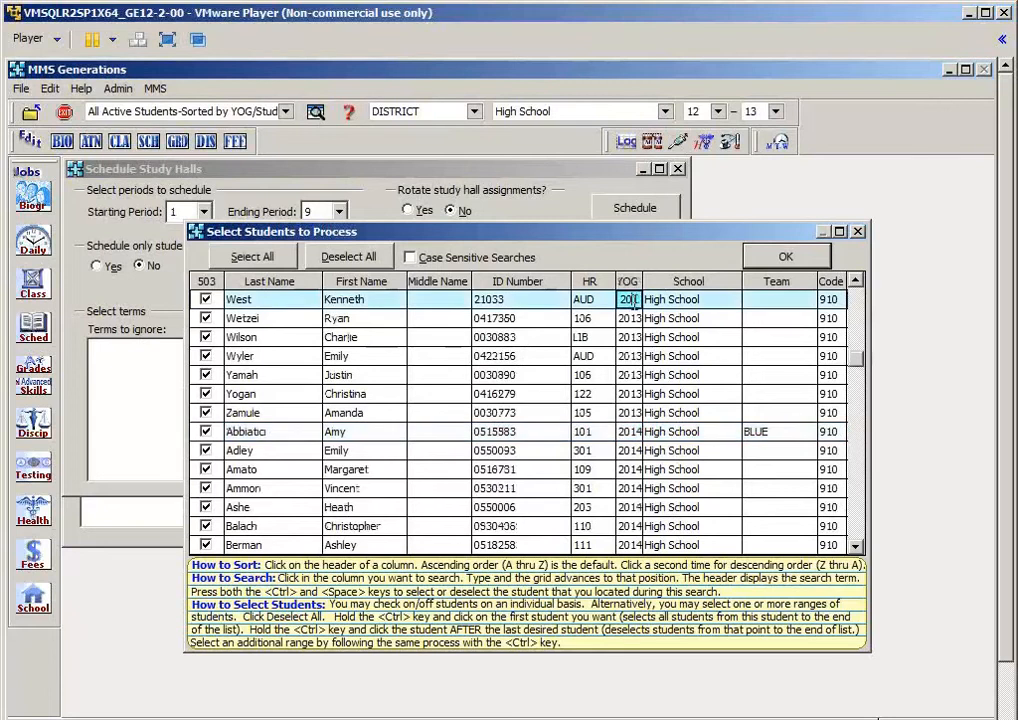
left_click(629, 431)
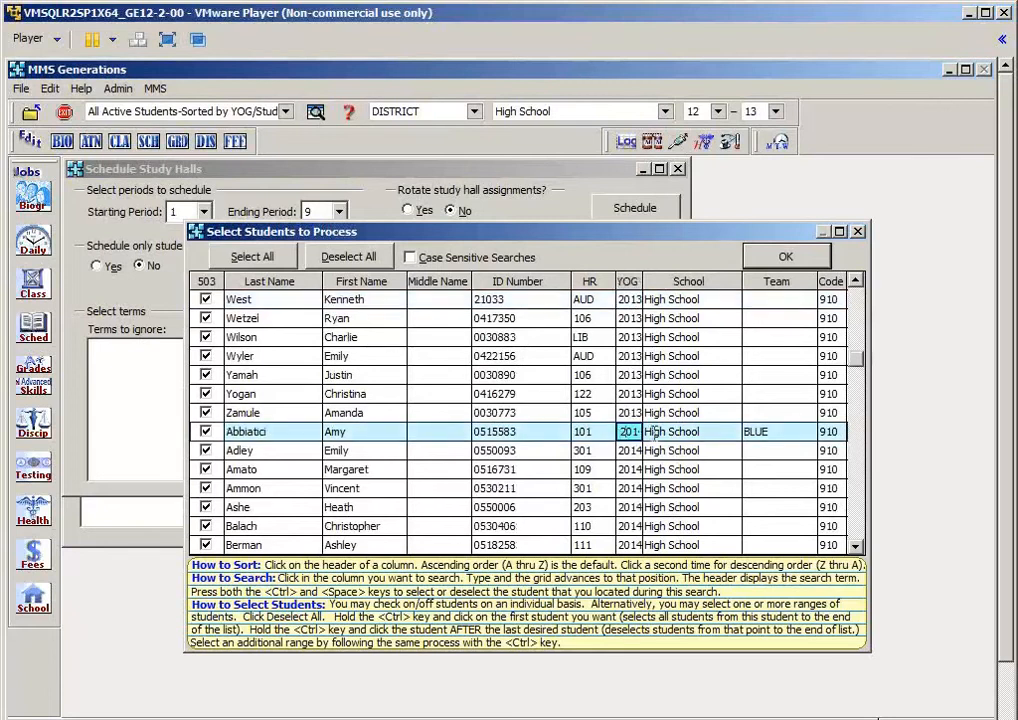
left_click(206, 436, "ctrl")
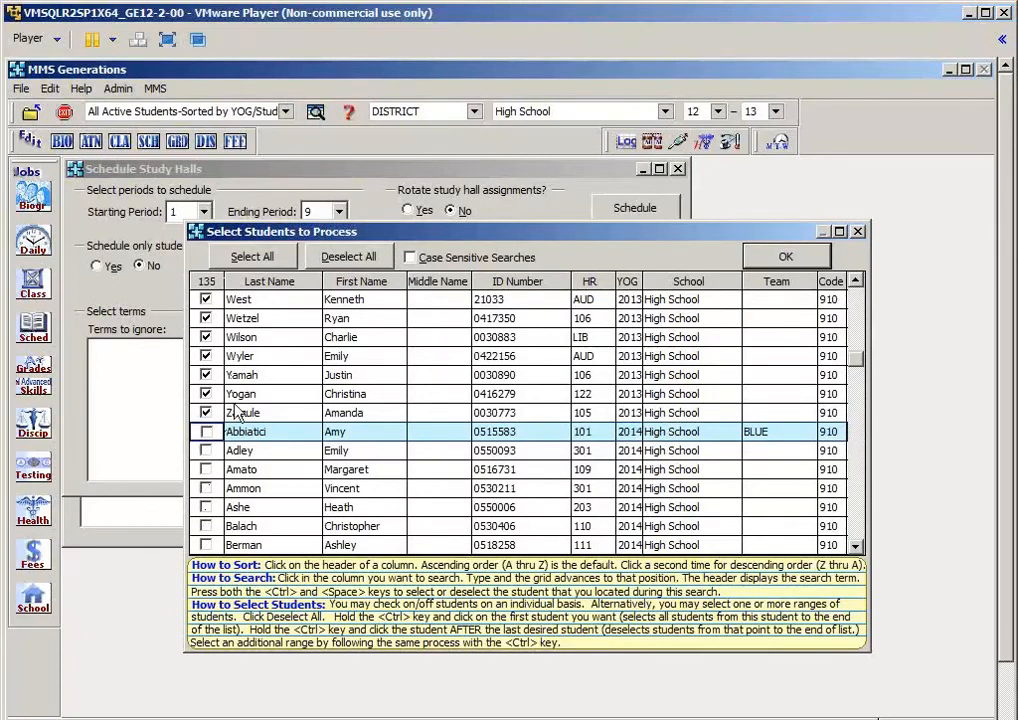
left_click(786, 258)
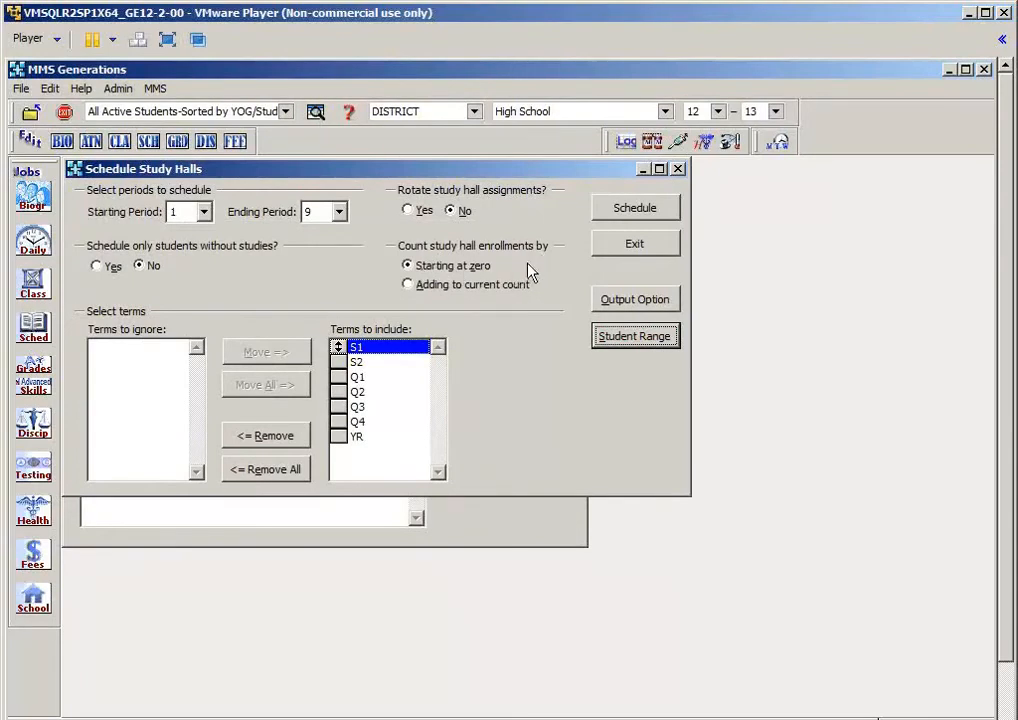
Step: Run the study hall scheduling for the selected students and review the Study Hall Scheduler Error Listing
left_click(632, 216)
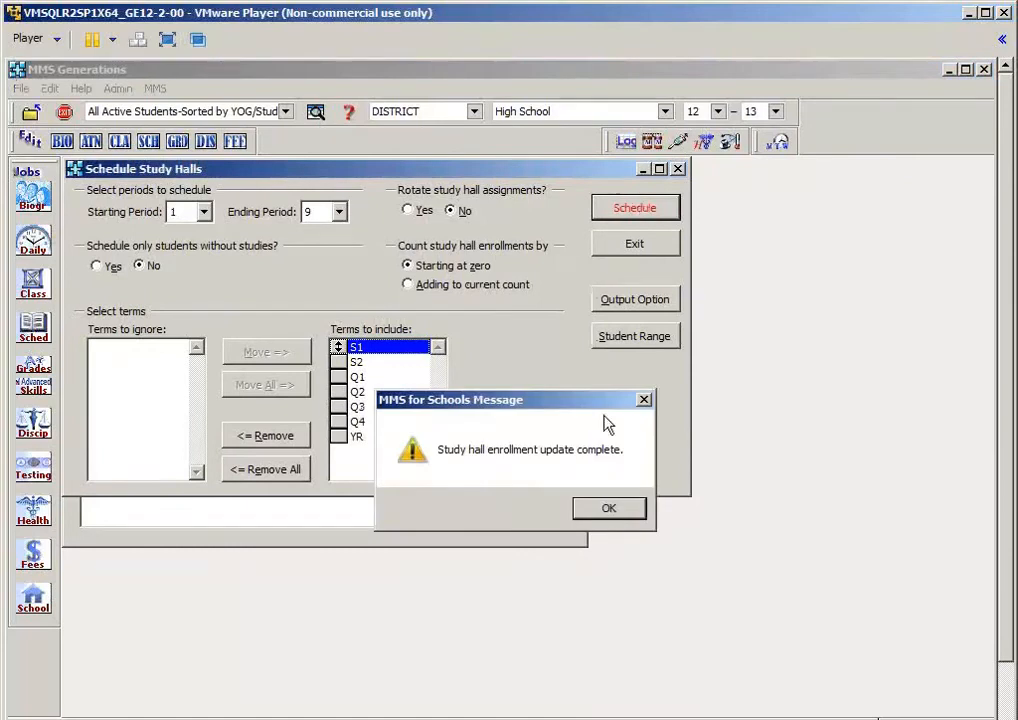
left_click(622, 515)
left_click(600, 510)
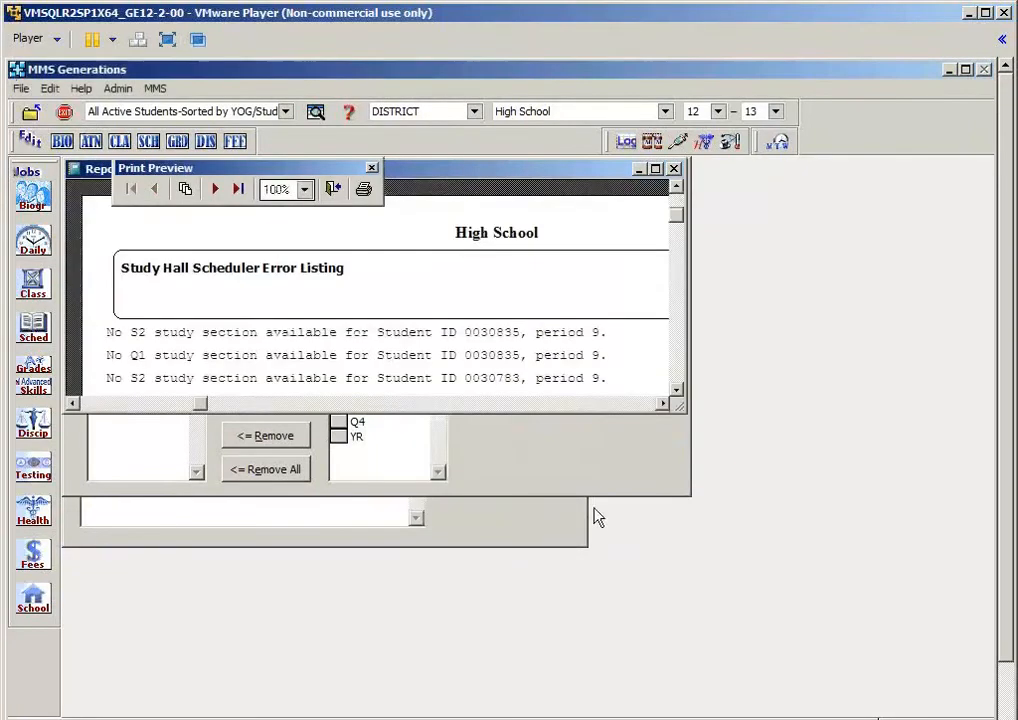
left_click(659, 171)
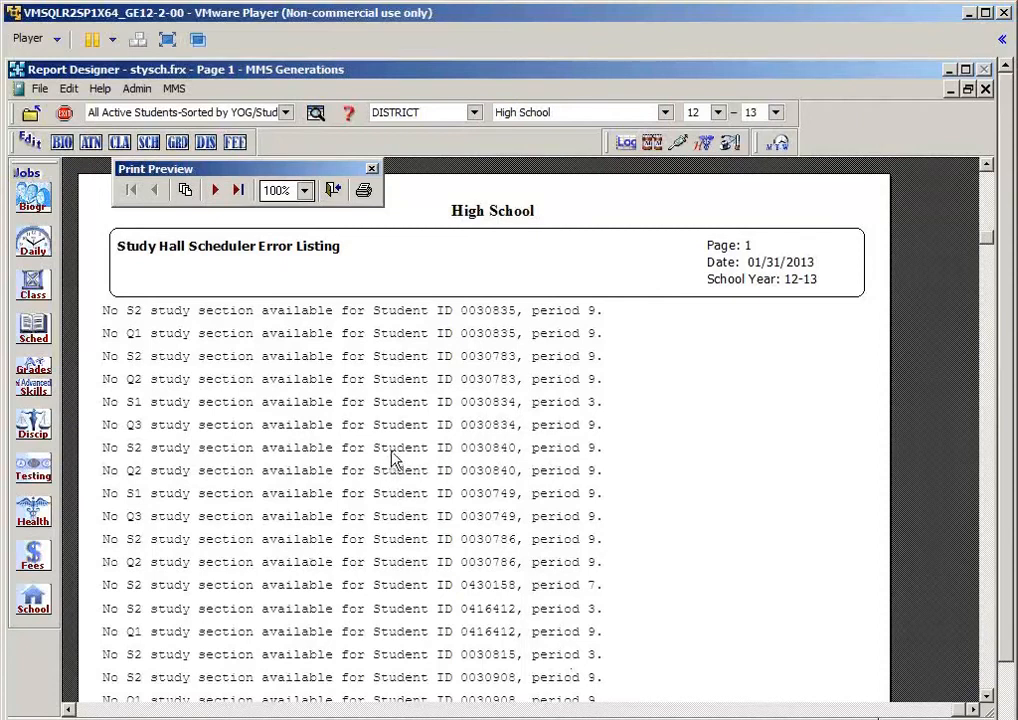
scroll(395, 438, "down", 5)
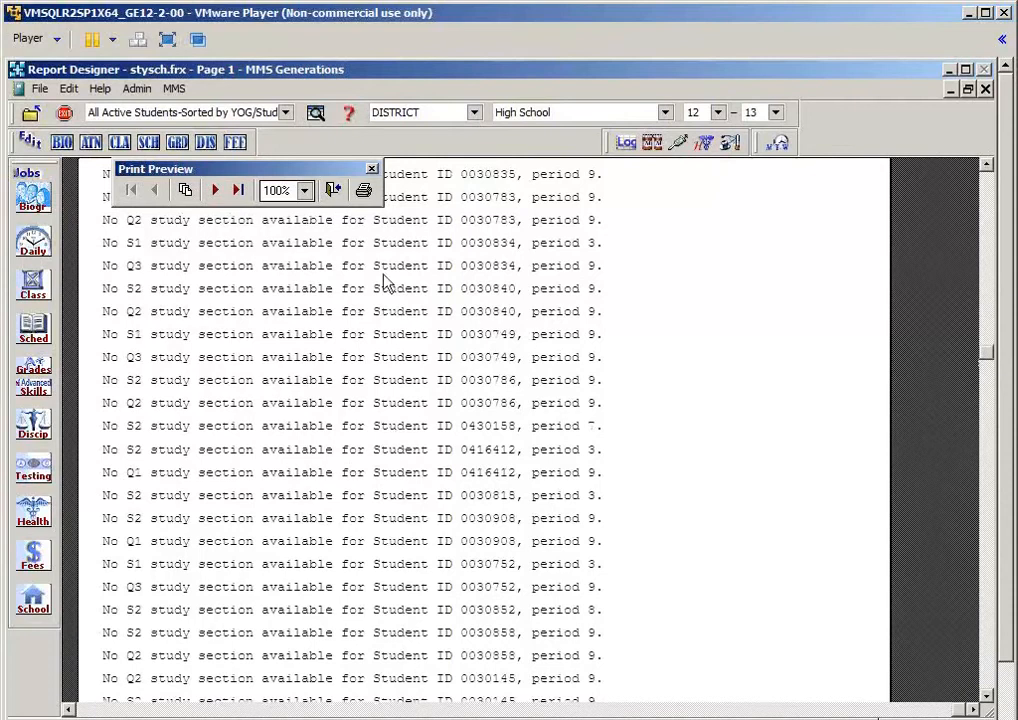
left_click(333, 191)
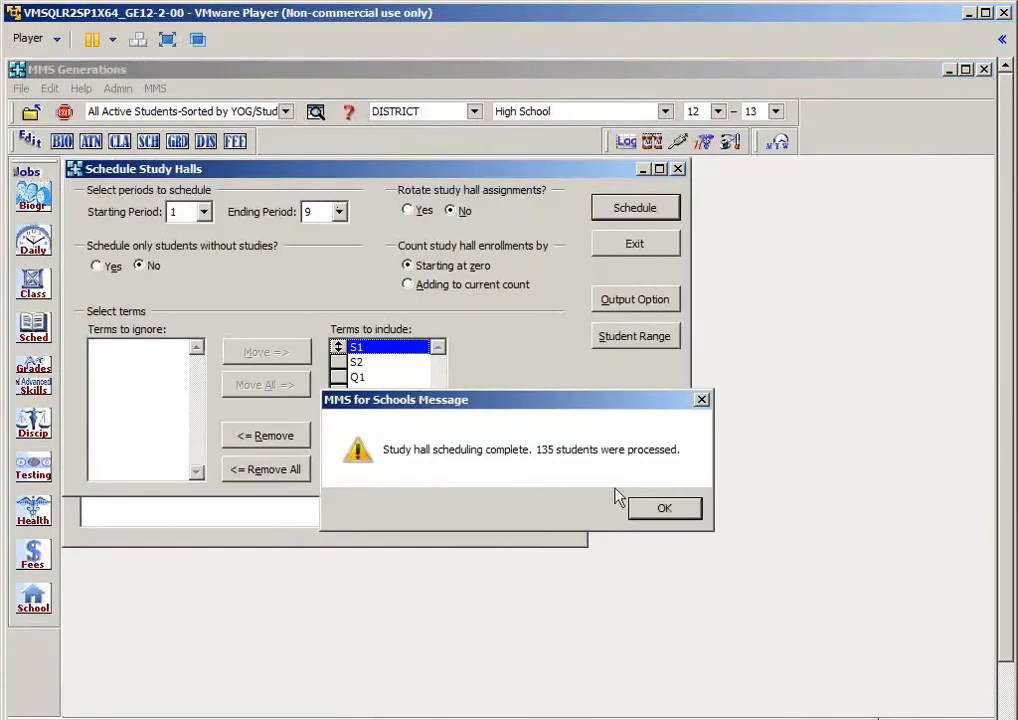
left_click(653, 509)
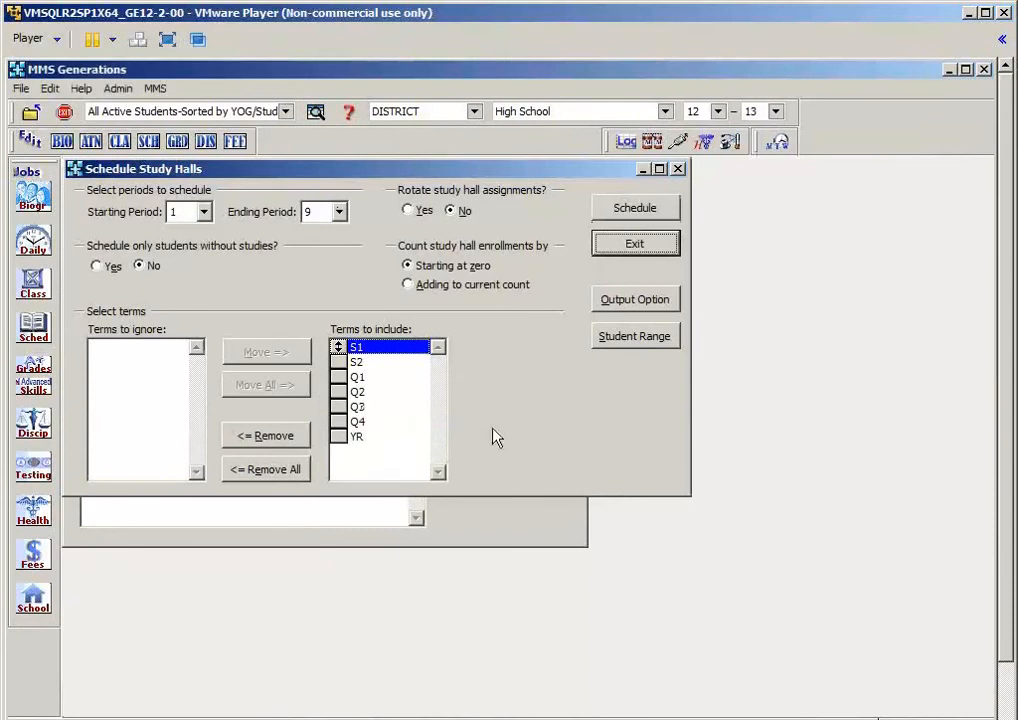
left_click(34, 335)
mouse_move(188, 434)
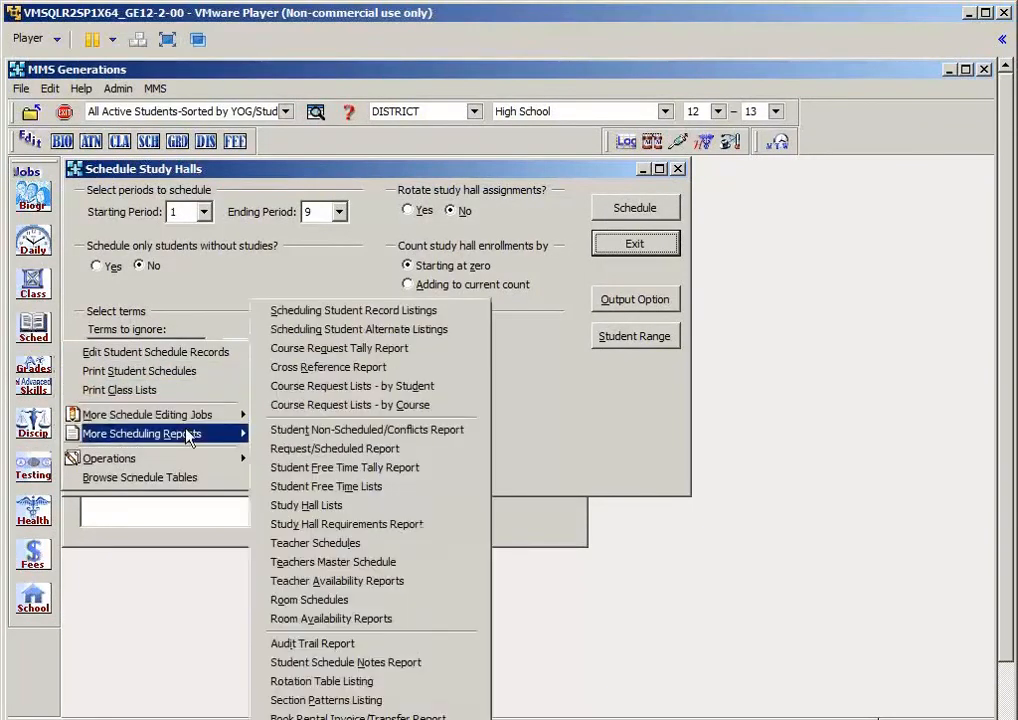
left_click(40, 604)
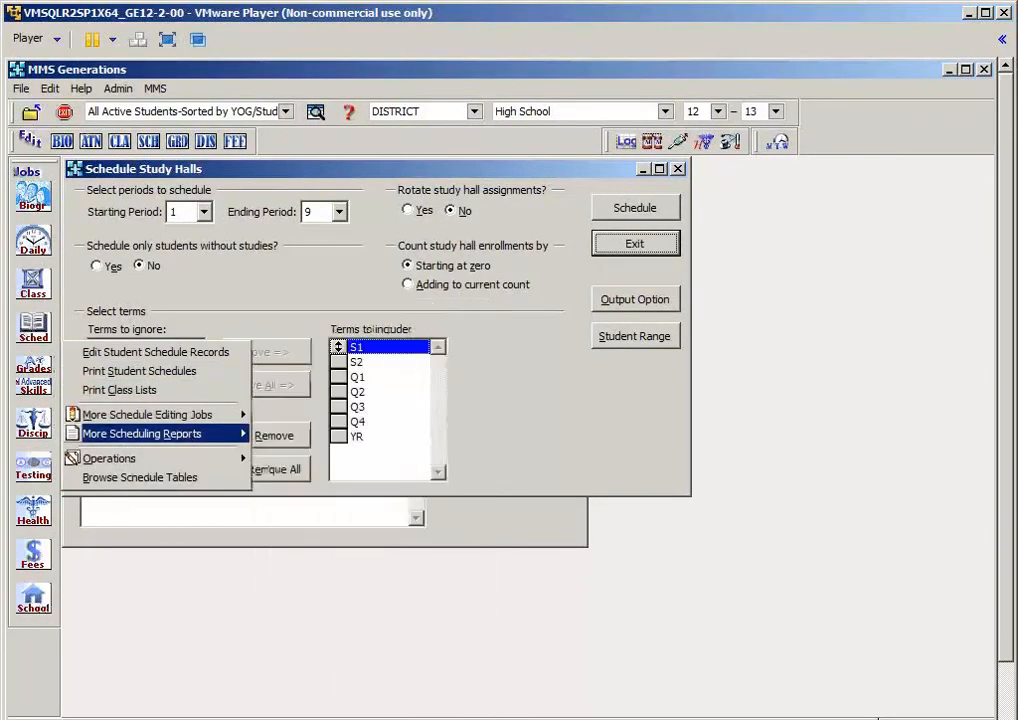
Step: Produce the Study Hall Listing report for all weeks and study halls and enlarge its preview
left_click(40, 604)
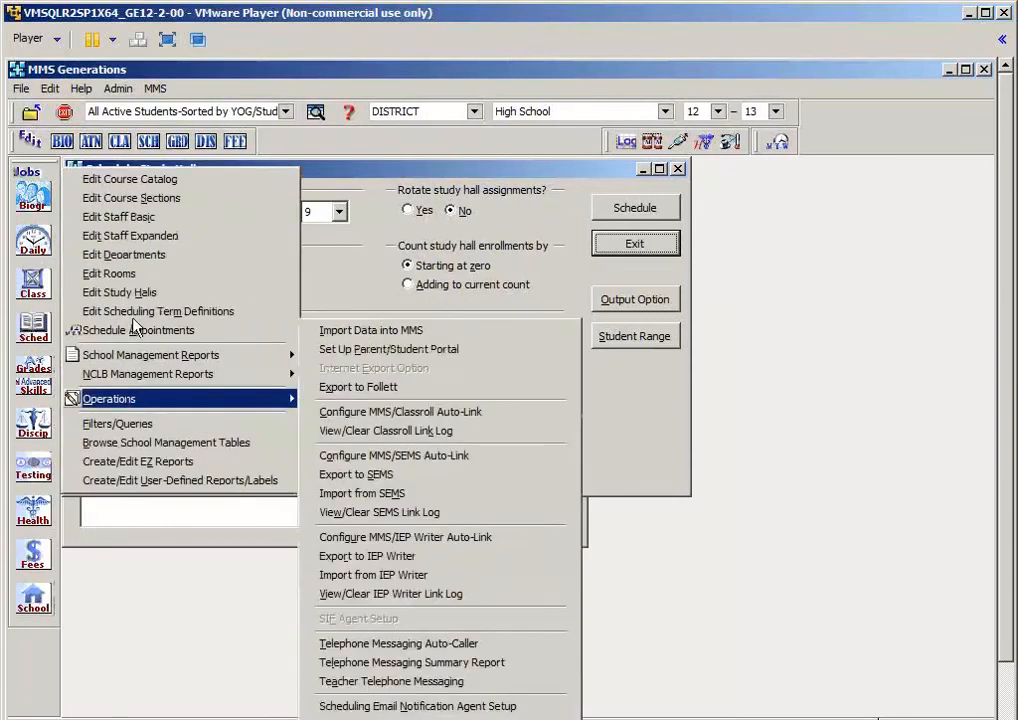
mouse_move(250, 355)
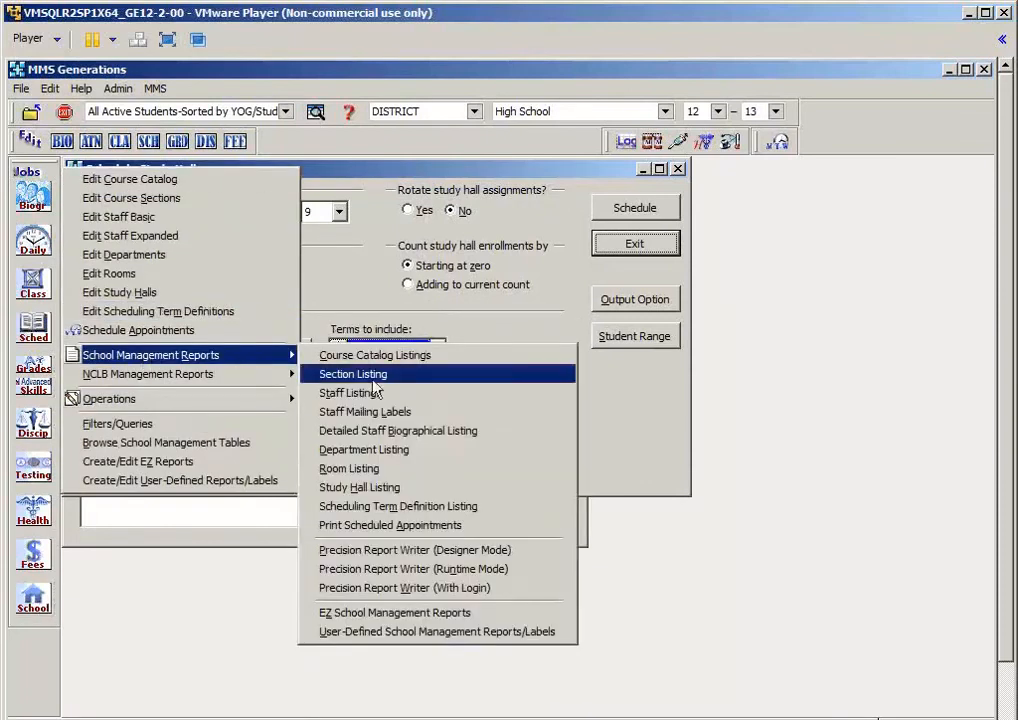
left_click(415, 490)
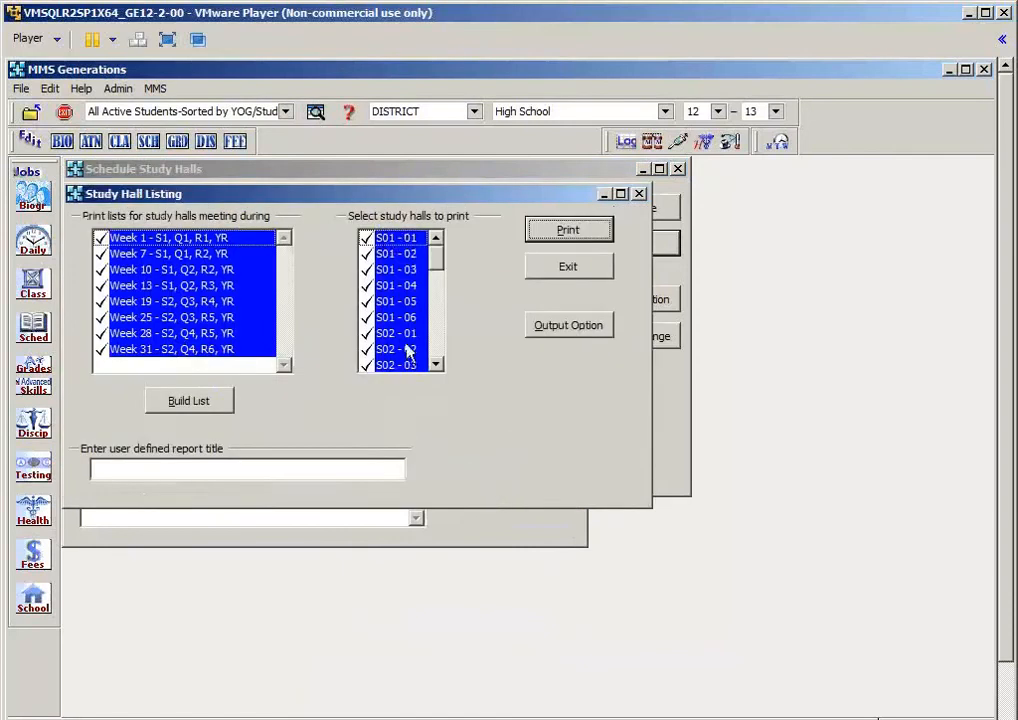
left_click(582, 232)
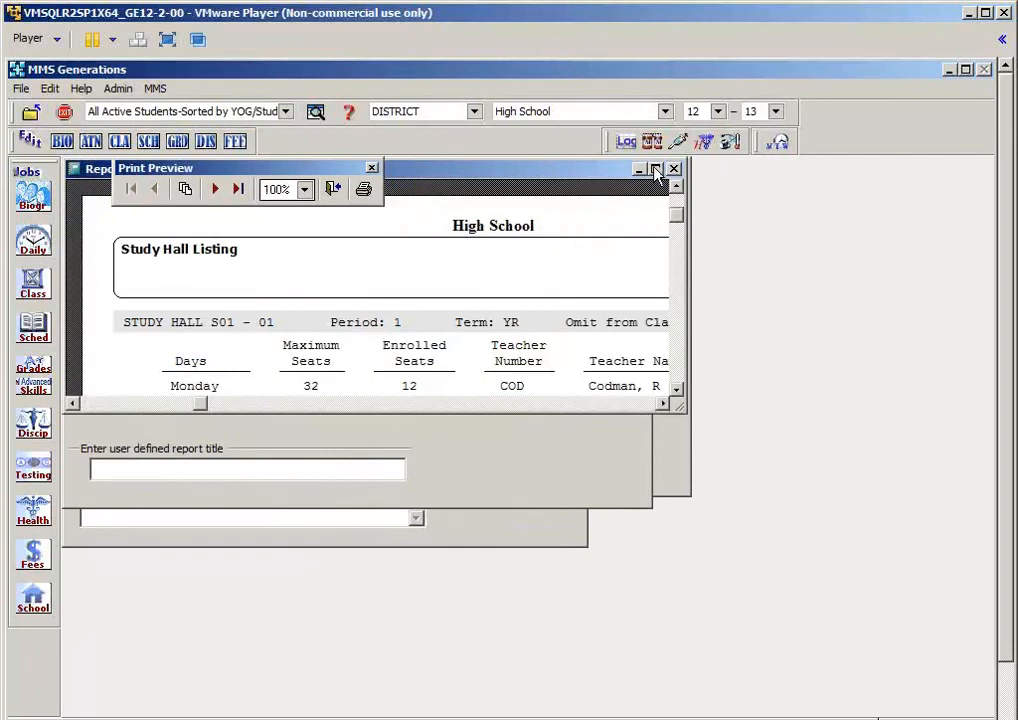
left_click(656, 170)
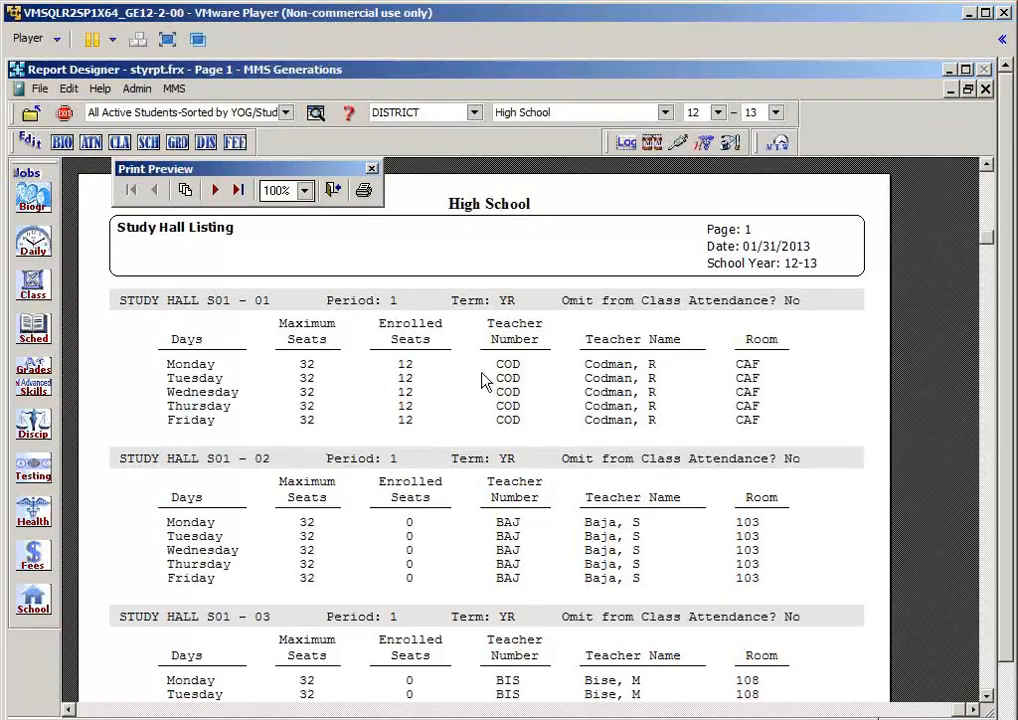
Step: Examine the enrolled seats per study hall on the first three pages of the listing, then exit the report
scroll(485, 382, "down", 1)
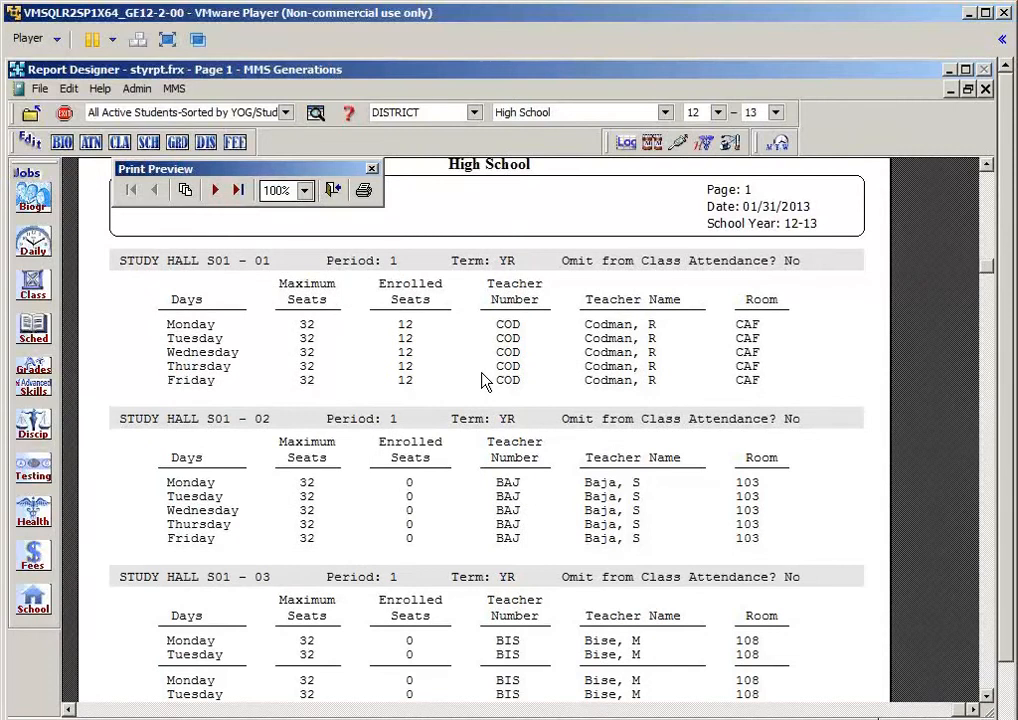
scroll(478, 382, "down", 3)
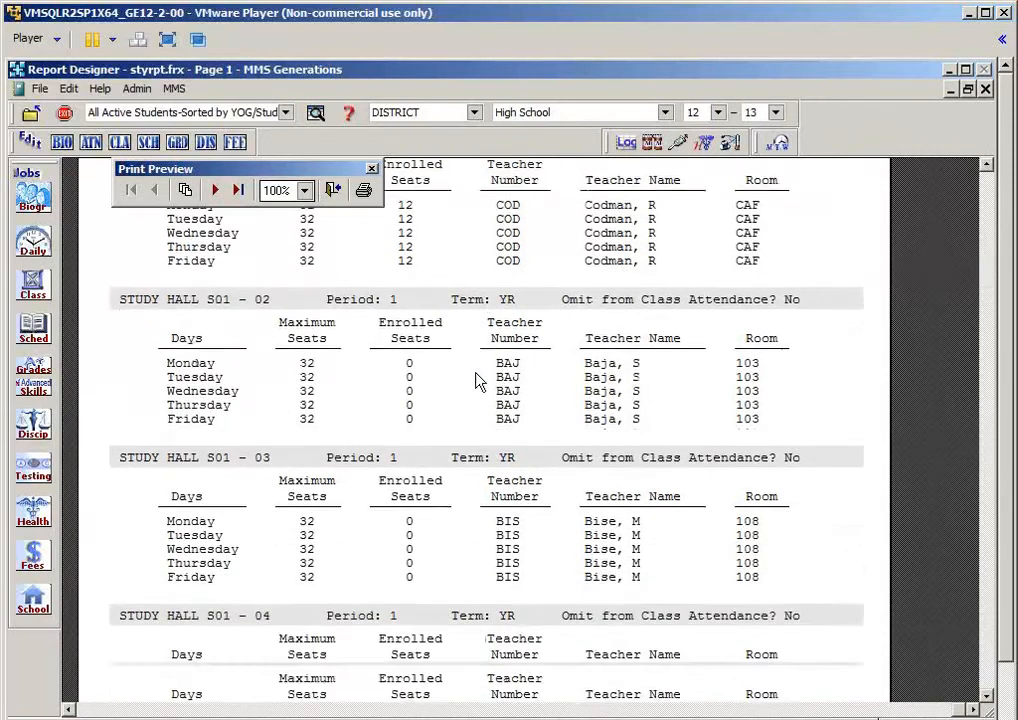
scroll(478, 382, "up", 3)
scroll(478, 382, "down", 3)
scroll(476, 381, "down", 4)
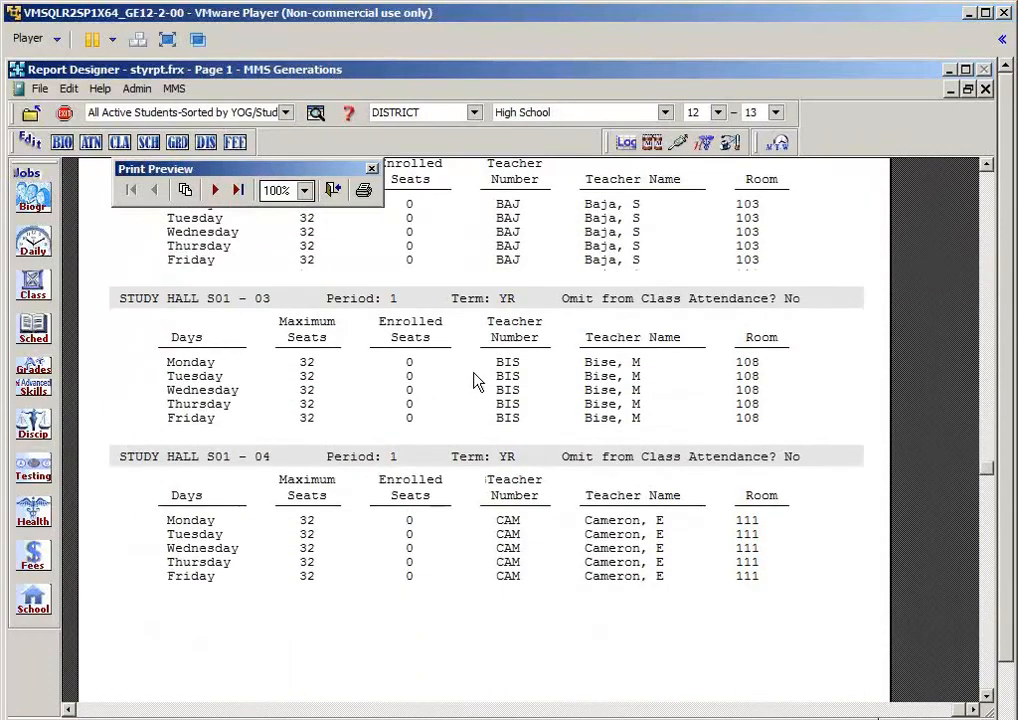
left_click(217, 192)
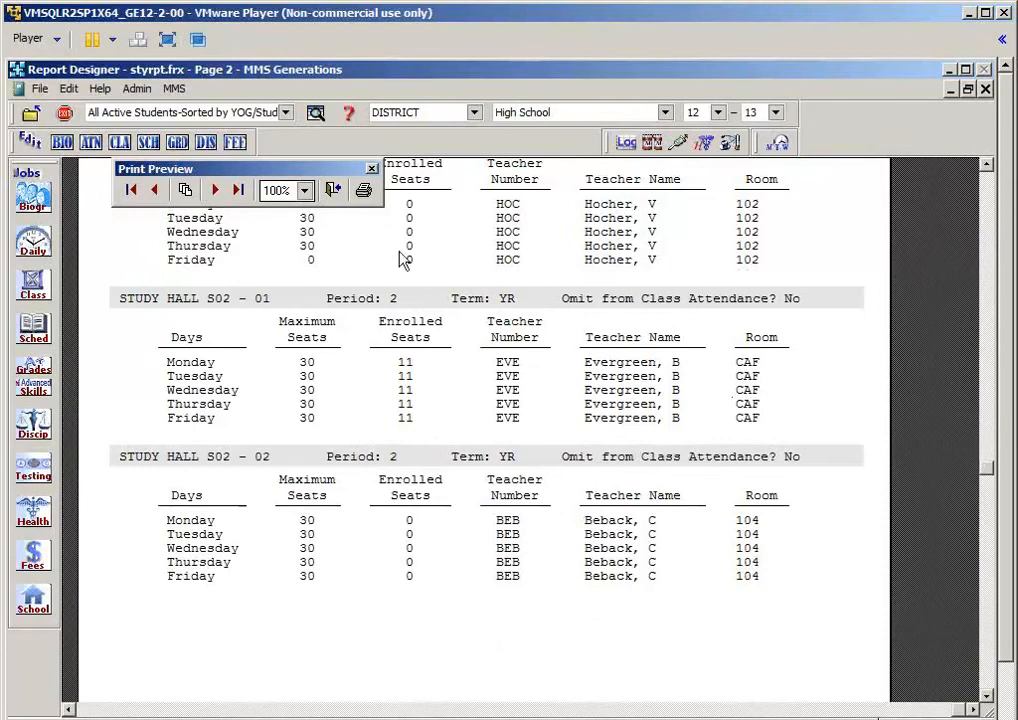
left_click(215, 191)
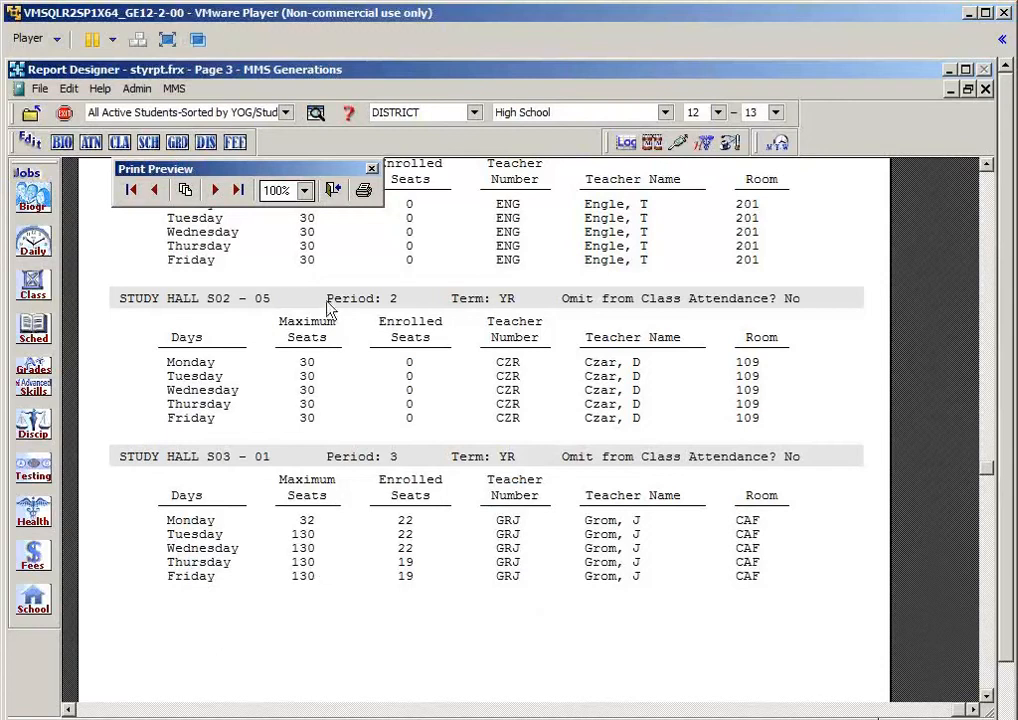
left_click(333, 193)
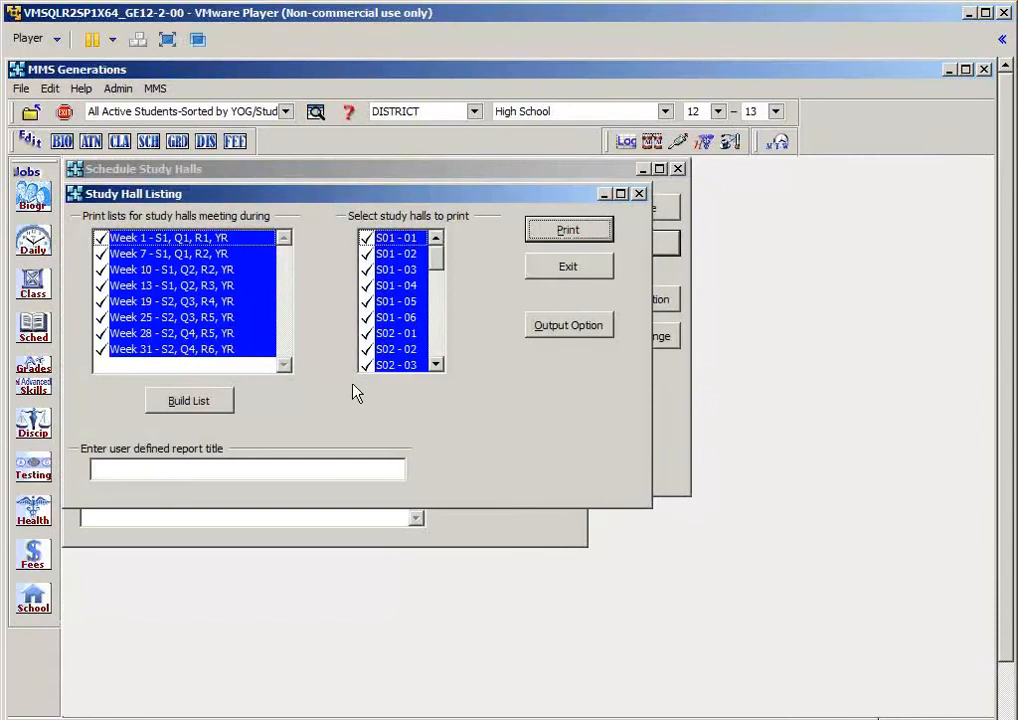
left_click(556, 272)
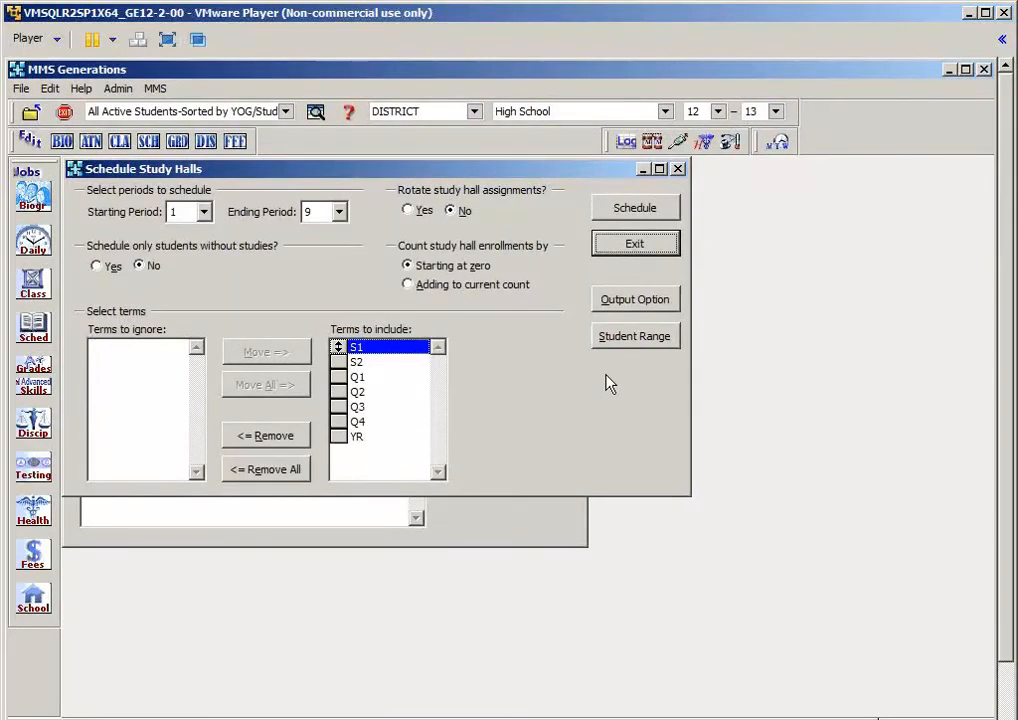
Step: Limit the student range to everyone from the first YOG 2014 student to the list's end and count enrollments by adding to current count
left_click(617, 342)
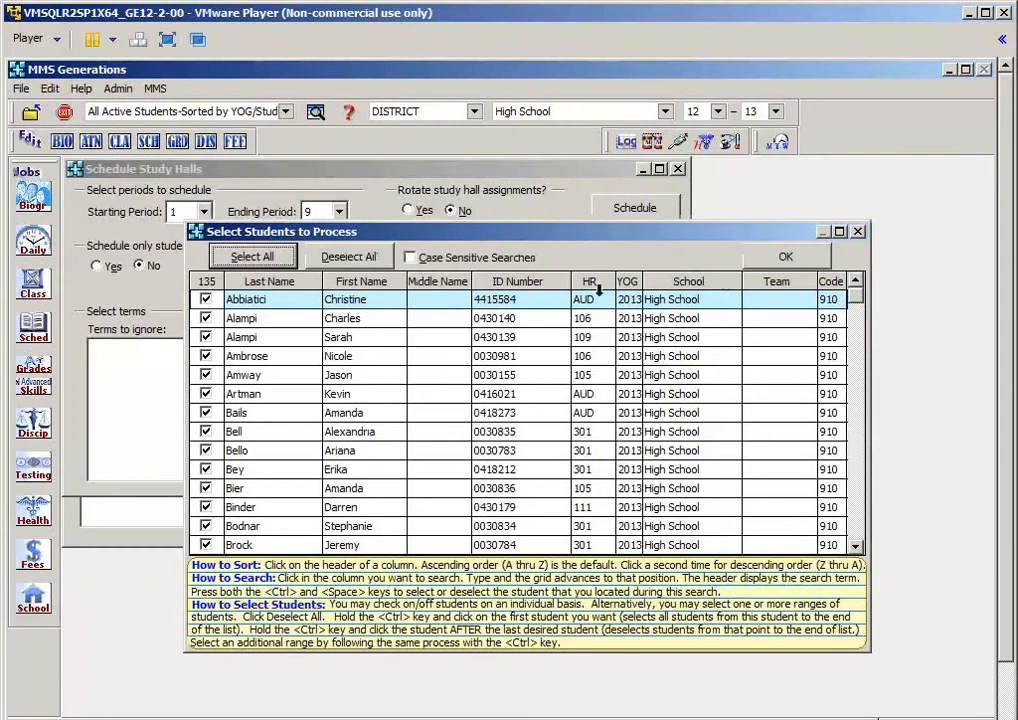
left_click(333, 262)
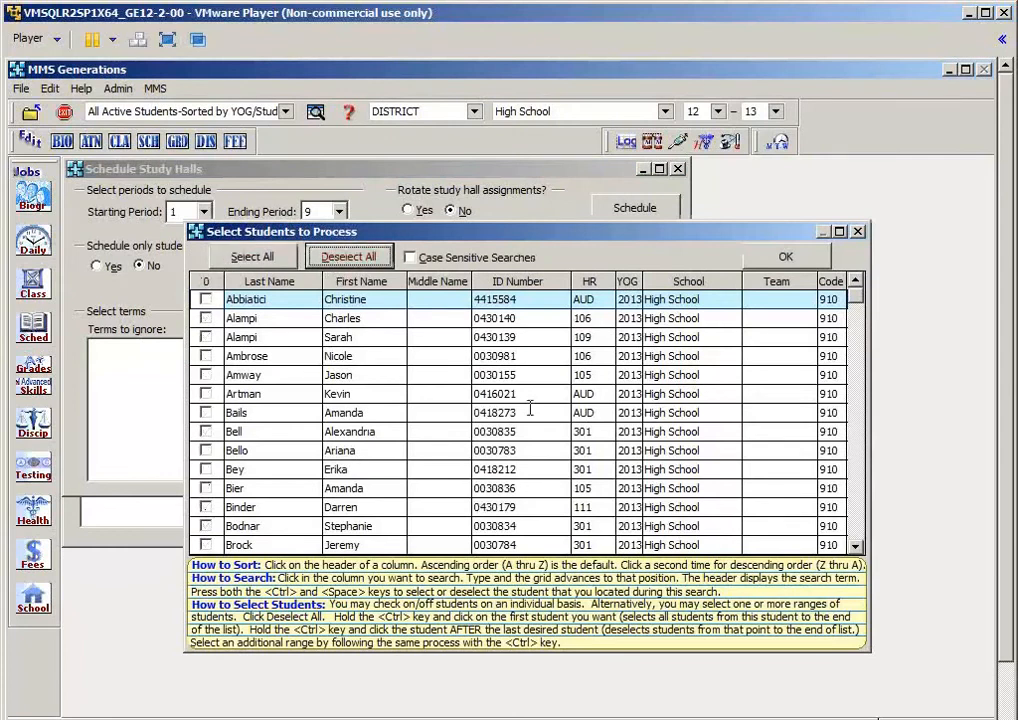
left_click(628, 394)
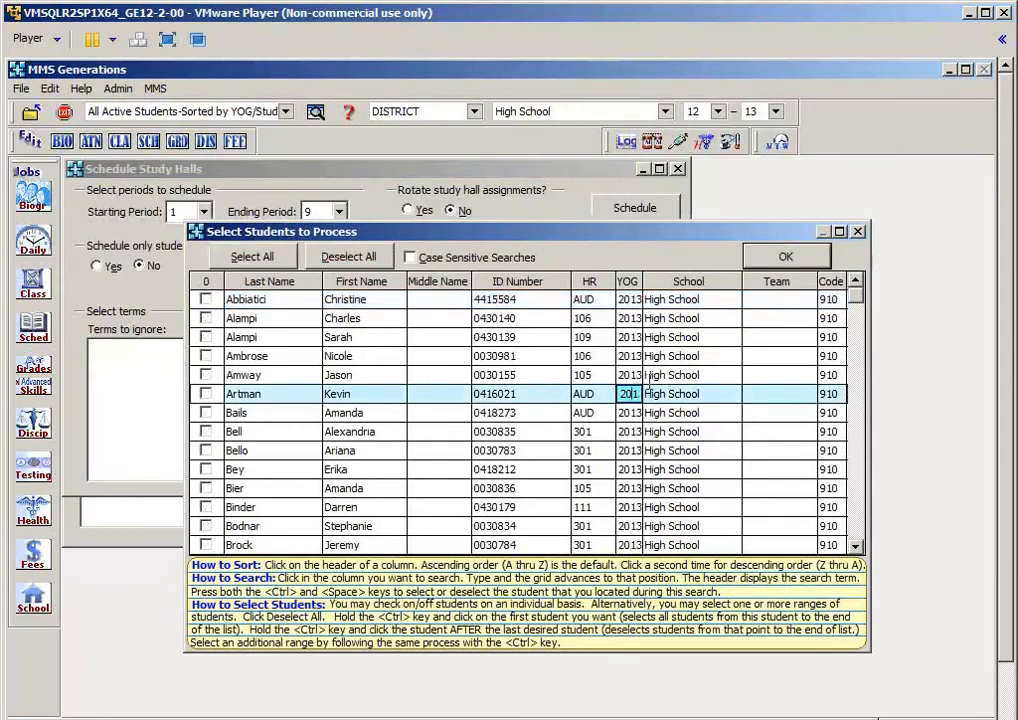
type("2014")
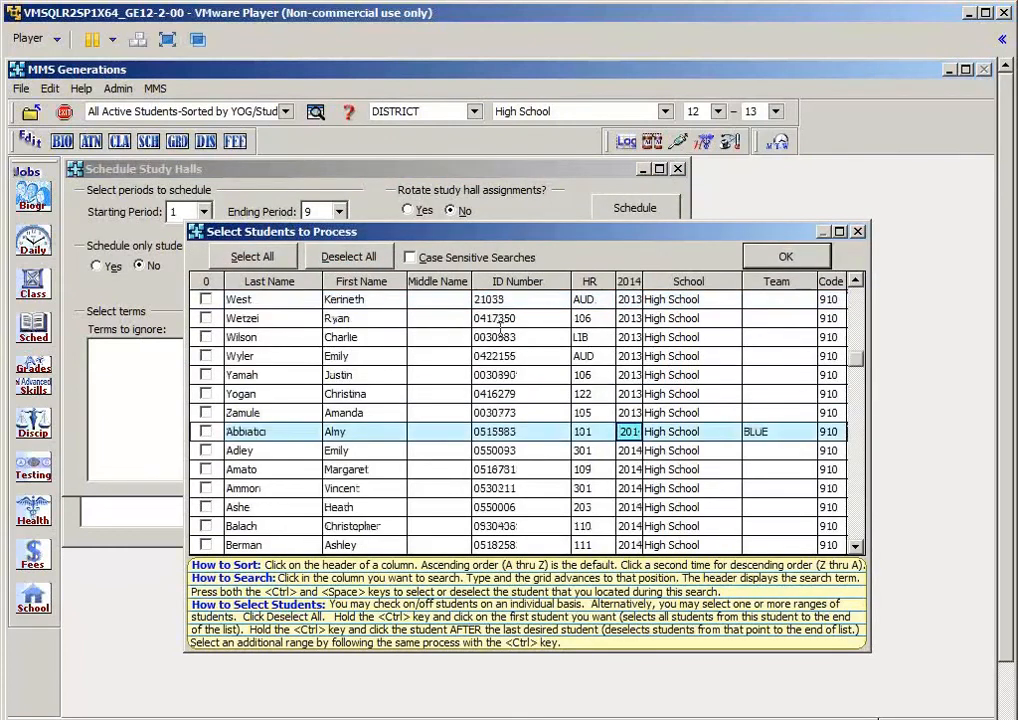
left_click(207, 433, "ctrl")
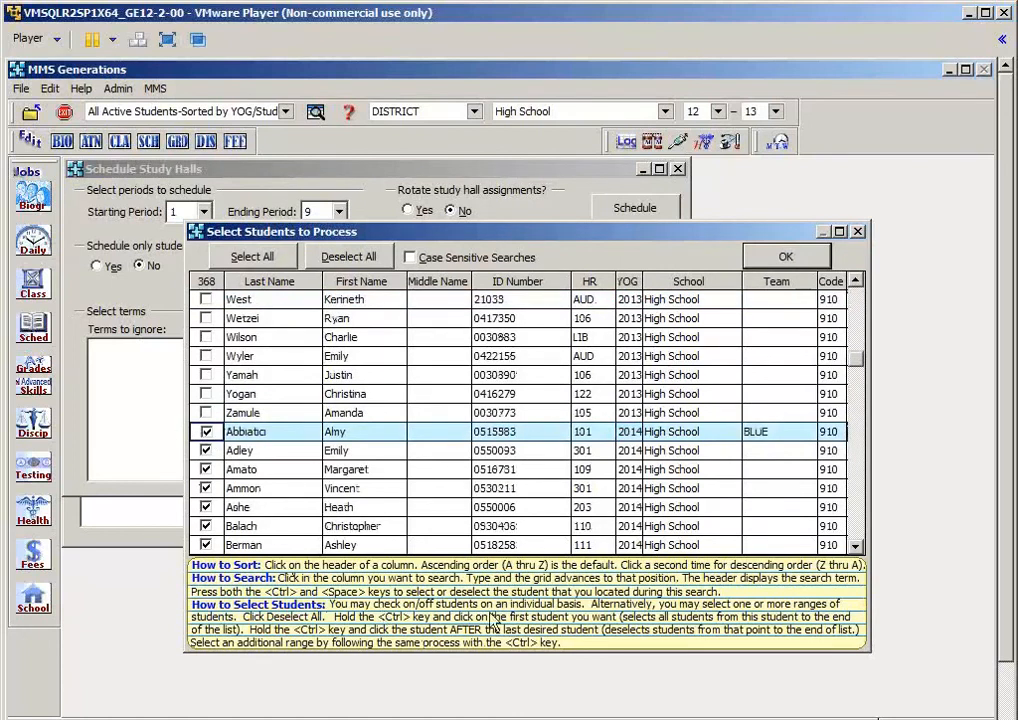
left_click(785, 257)
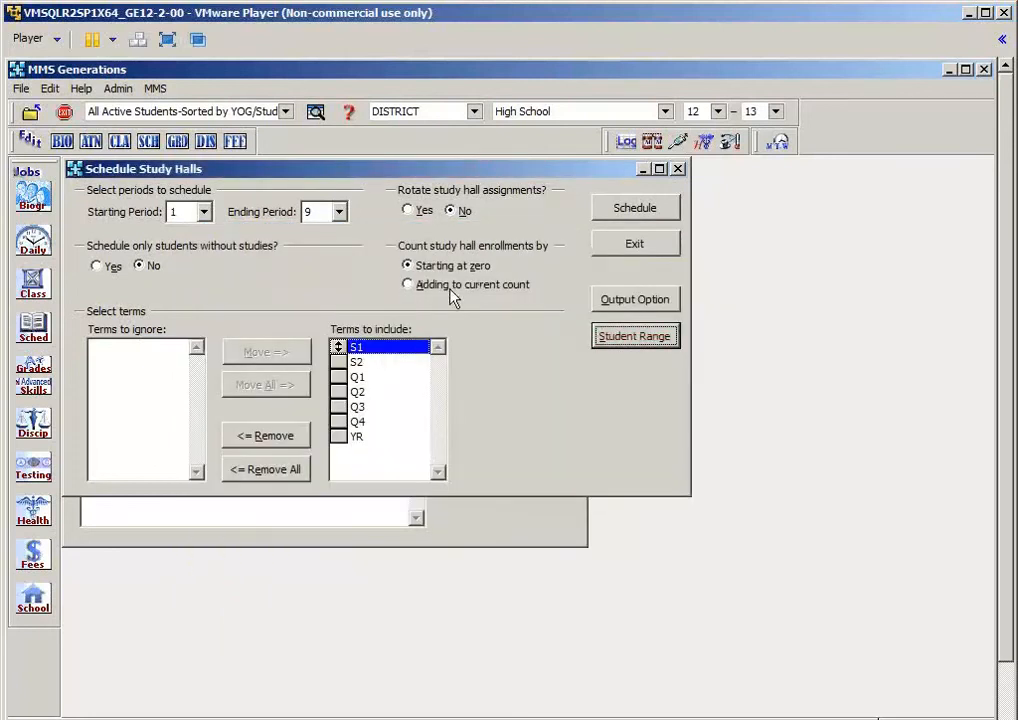
left_click(450, 289)
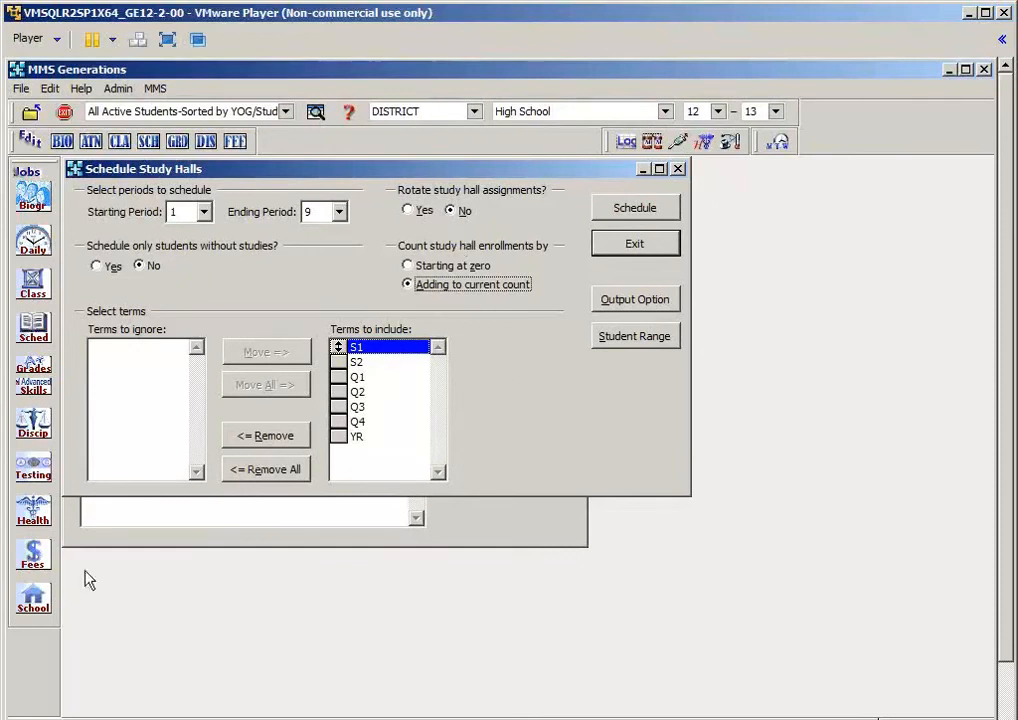
Step: Open the study hall records for editing and set the Monday and Tuesday maximums of S01 section 01 to 12
left_click(38, 610)
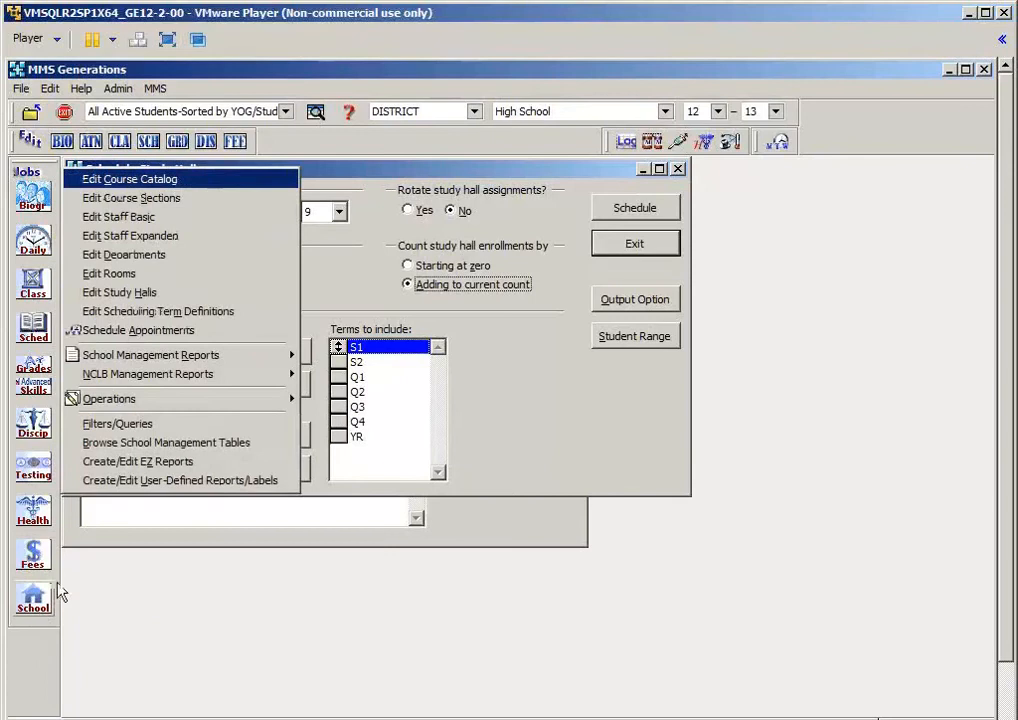
left_click(110, 294)
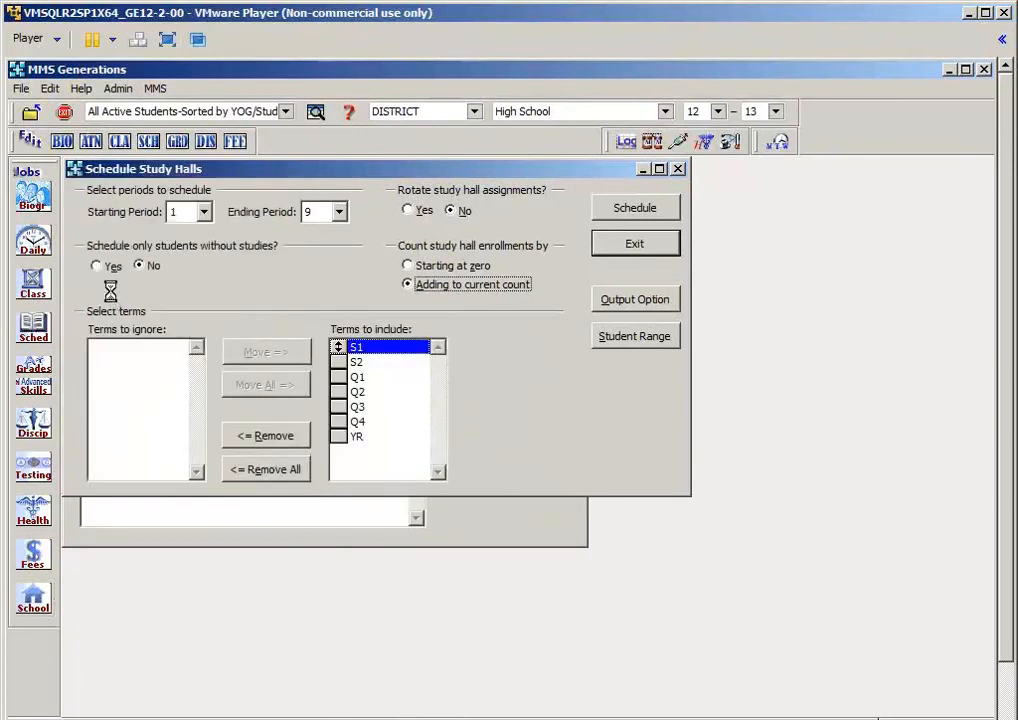
left_click(336, 336)
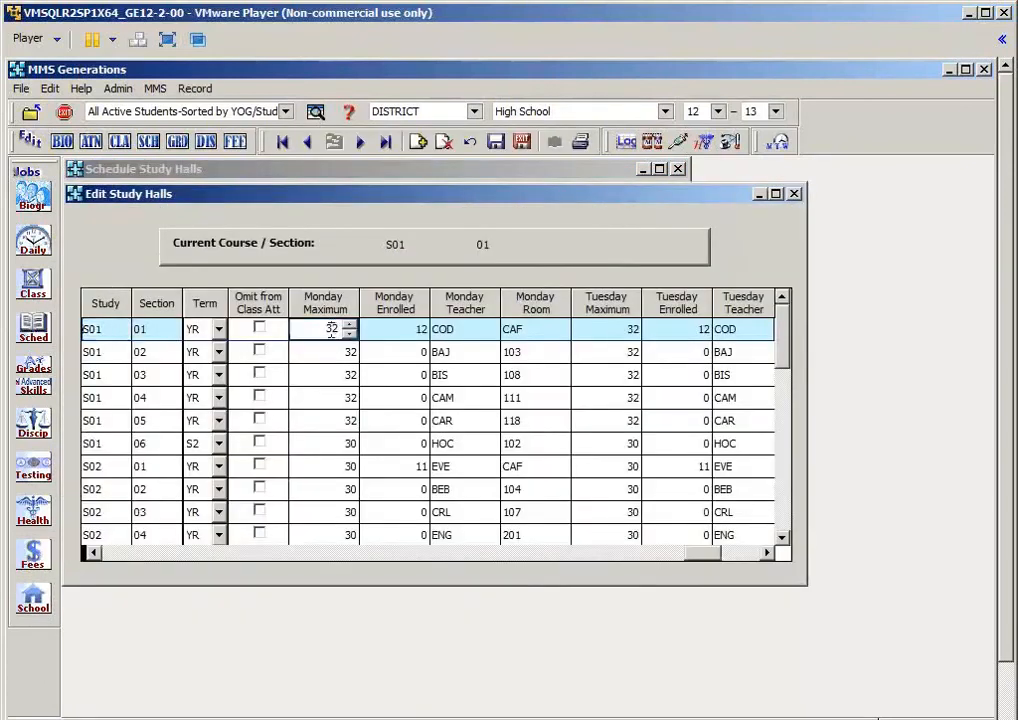
double_click(342, 334)
type("12")
key("Tab")
key("Tab")
key("Tab")
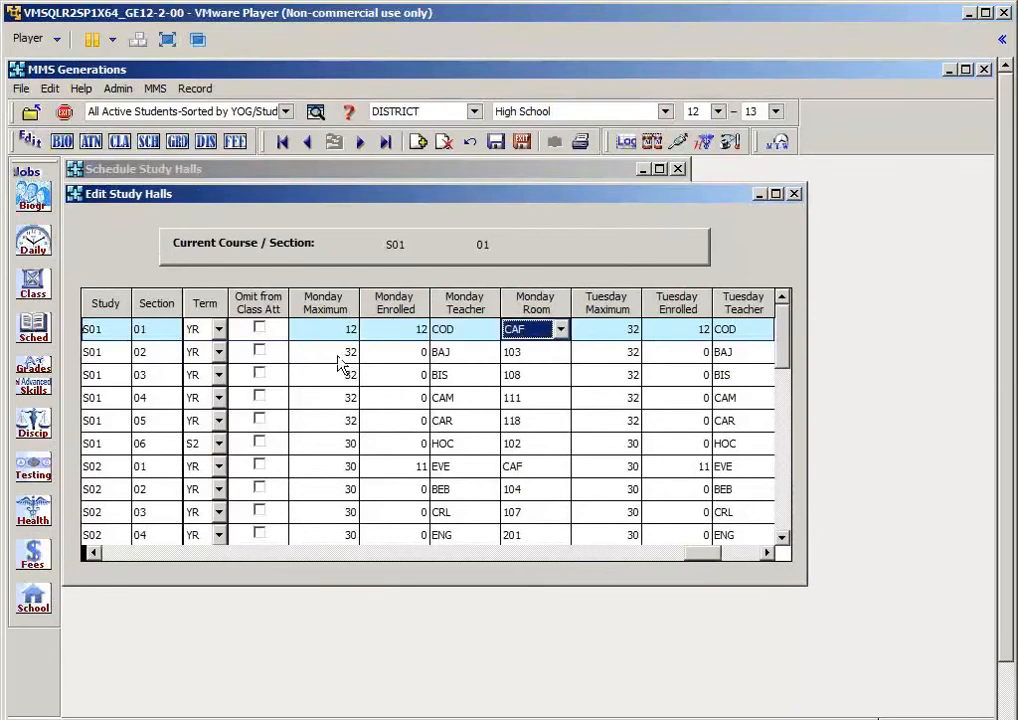
key("Tab")
type("12")
key("Tab")
key("Tab")
key("Tab")
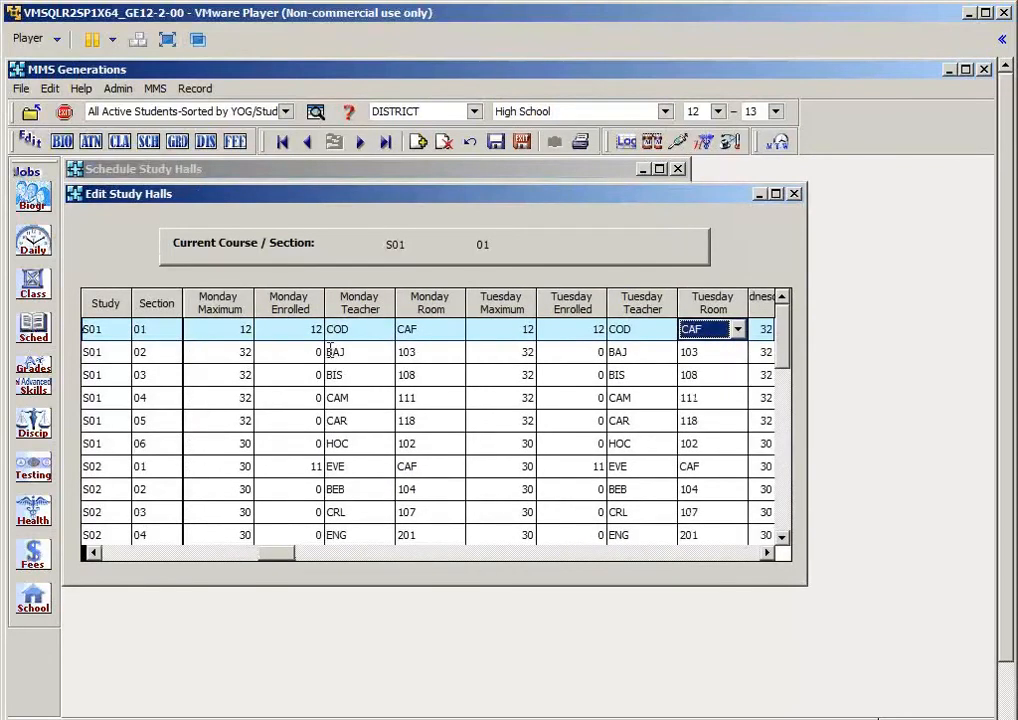
Step: Set the Wednesday, Thursday and Friday maximums of study hall S01 section 01 to 12
key("Tab")
type("12")
key("Tab")
key("Tab")
key("Tab")
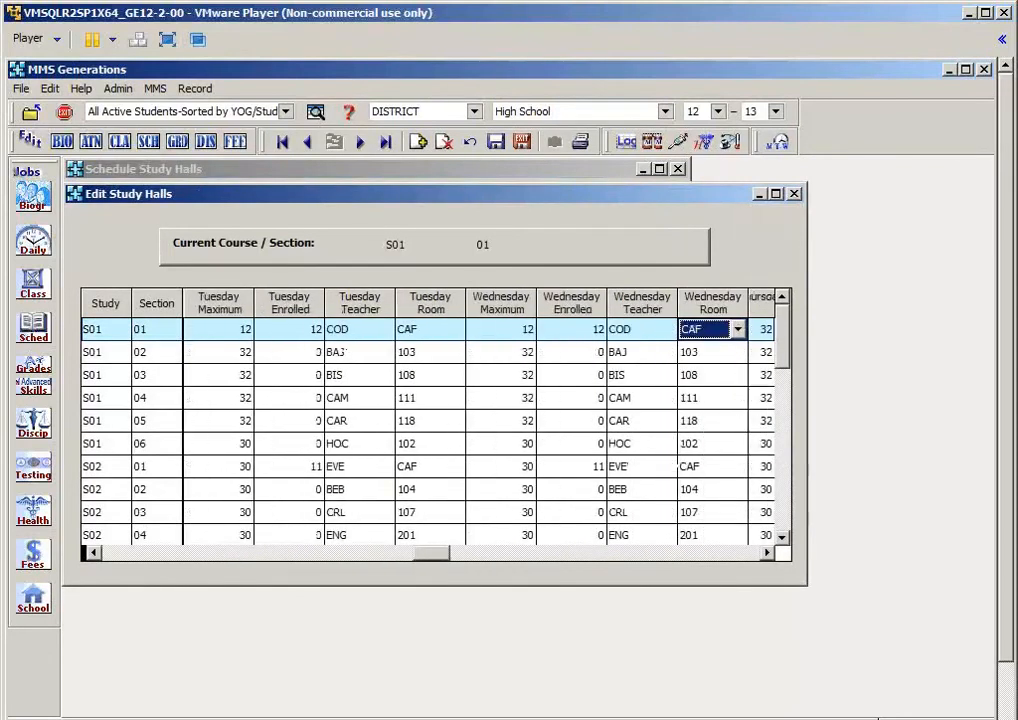
key("Tab")
type("12")
key("Tab")
key("Tab")
key("Tab")
key("Tab")
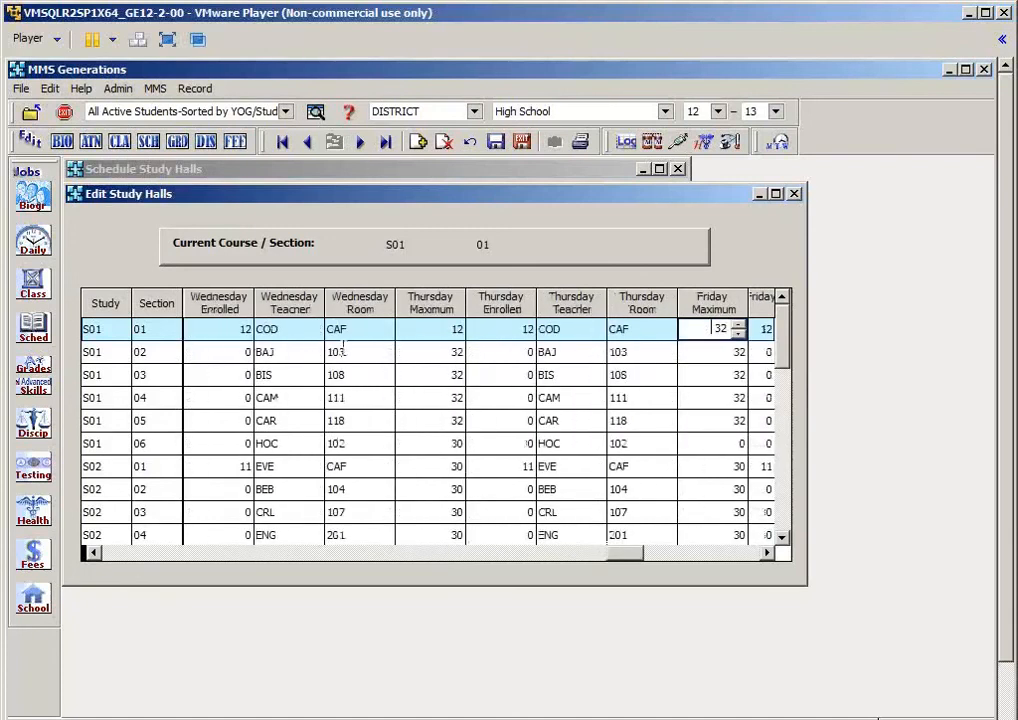
type("12")
key("Tab")
key("Tab")
key("Tab")
key("Tab")
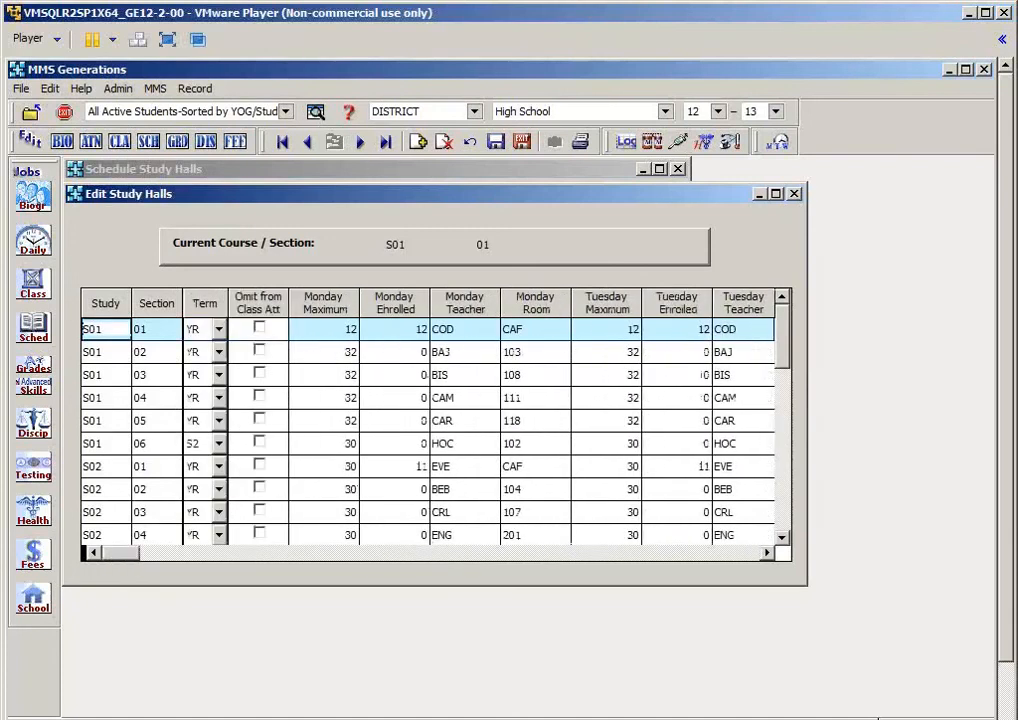
Step: Set the Monday and Tuesday maximums of study hall S02 section 01 to 11
left_click(105, 467)
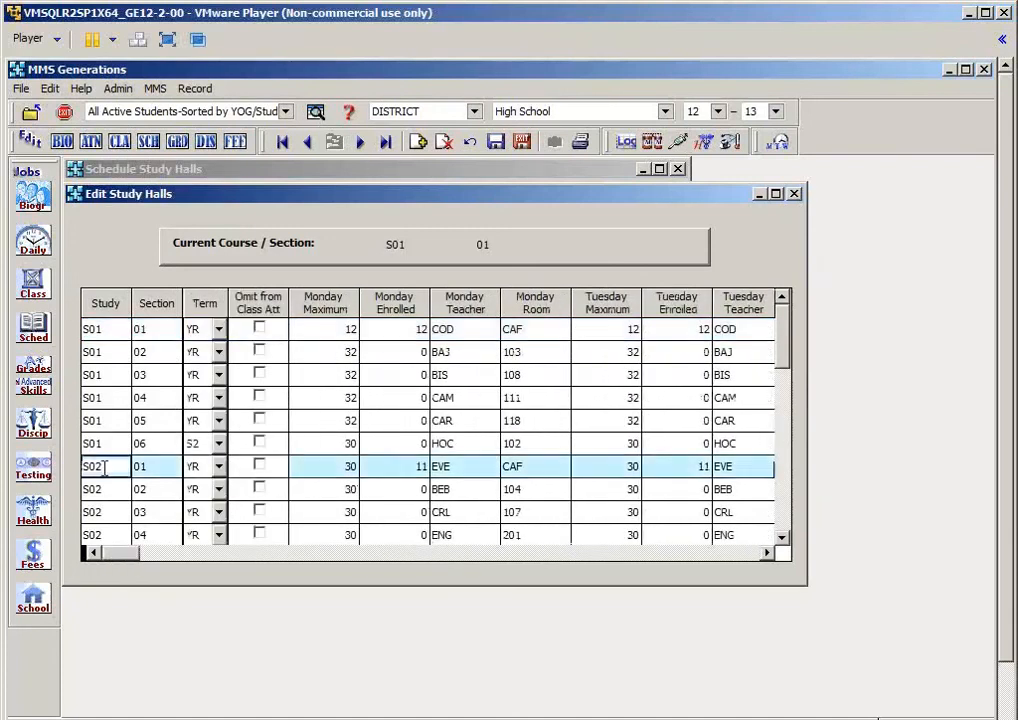
key("Tab")
key("Tab")
key("Tab")
key("Tab")
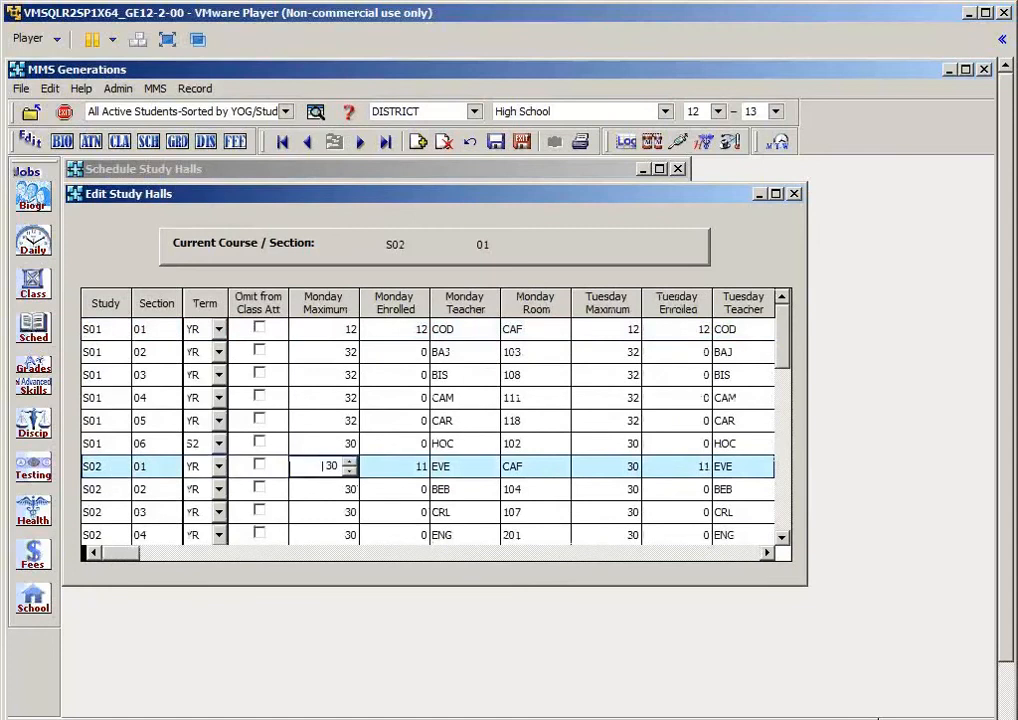
type("11")
key("Tab")
key("Tab")
key("Tab")
key("Tab")
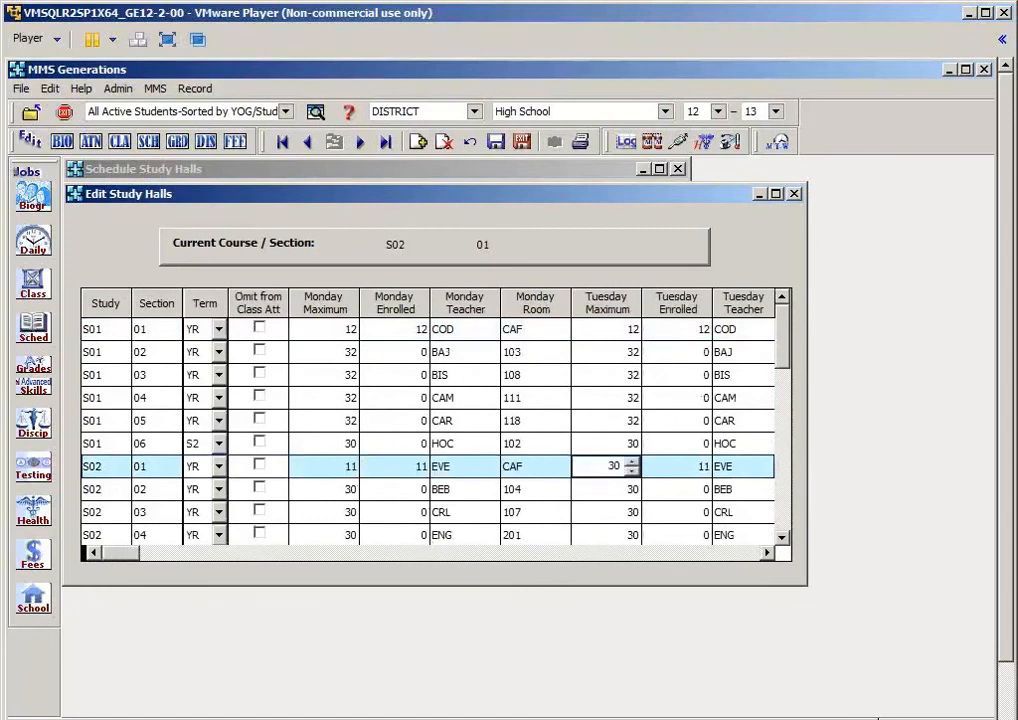
type("11")
key("Tab")
key("Tab")
key("Tab")
Step: Set the Wednesday, Thursday and Friday maximums of study hall S02 section 01 to 11
key("Tab")
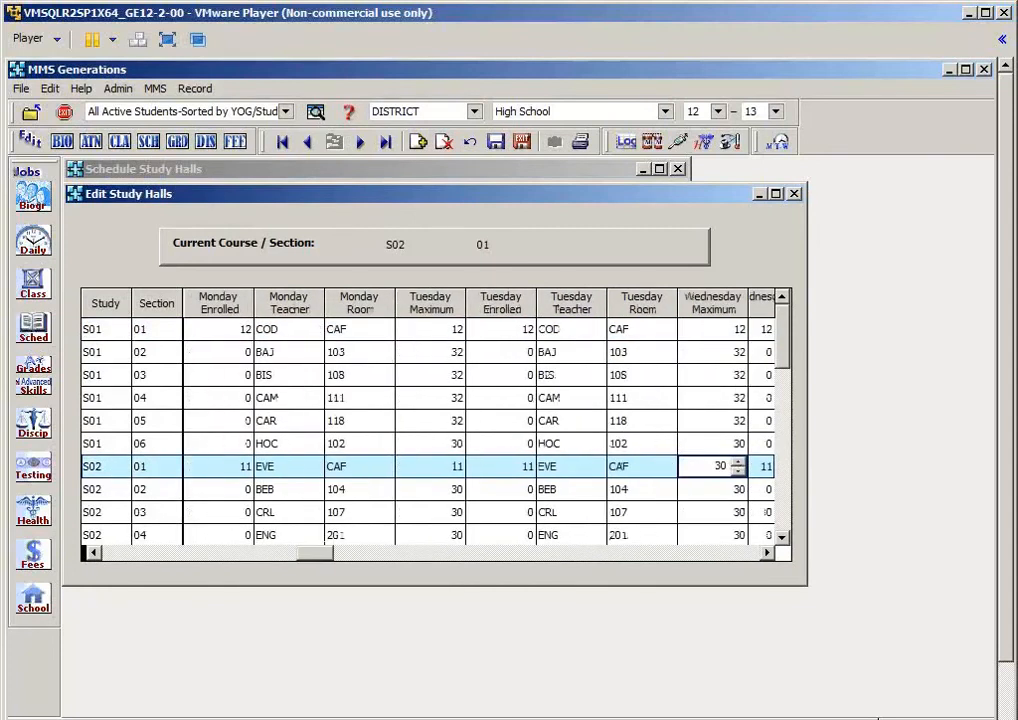
type("11")
key("Tab")
key("Tab")
key("Tab")
key("Tab")
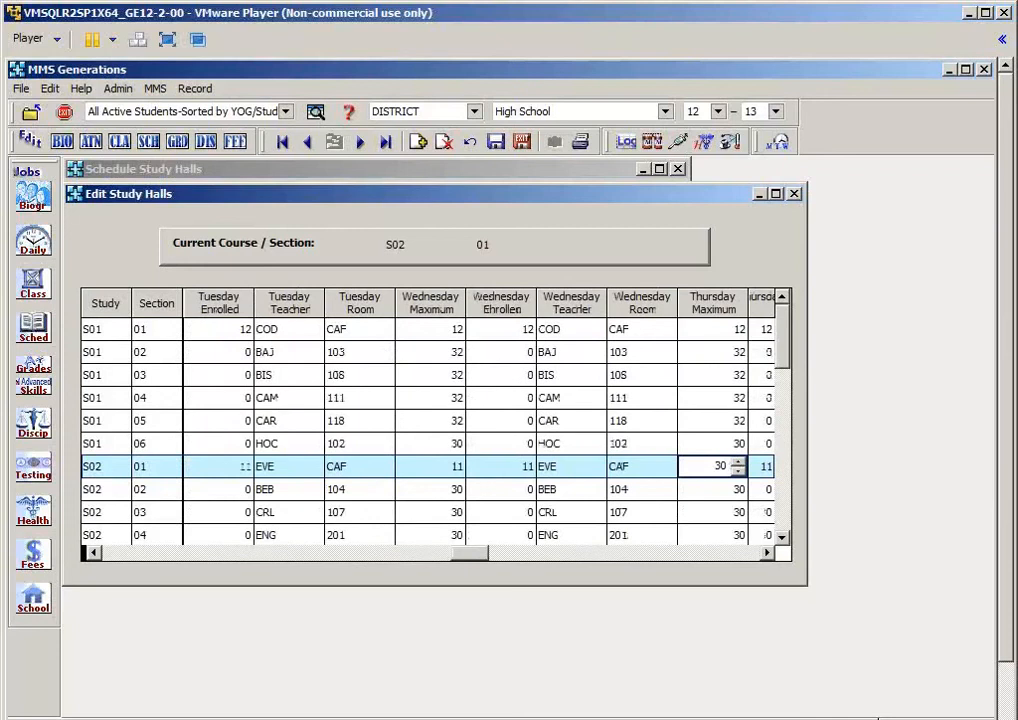
type("11")
key("Tab")
key("Tab")
key("Tab")
key("Tab")
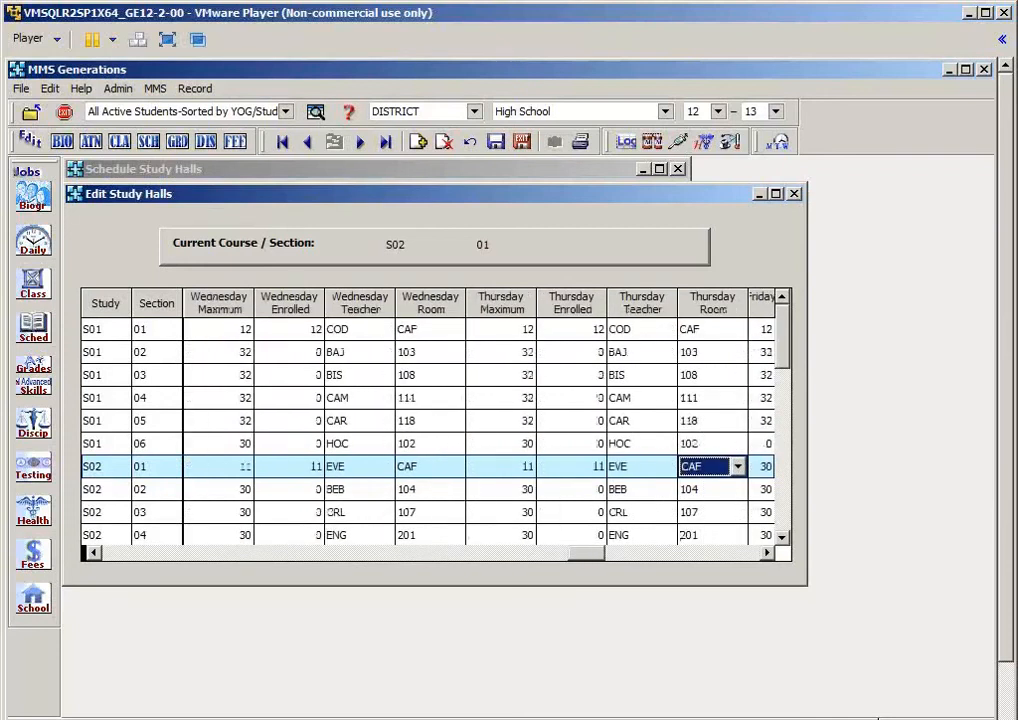
type("11")
key("Tab")
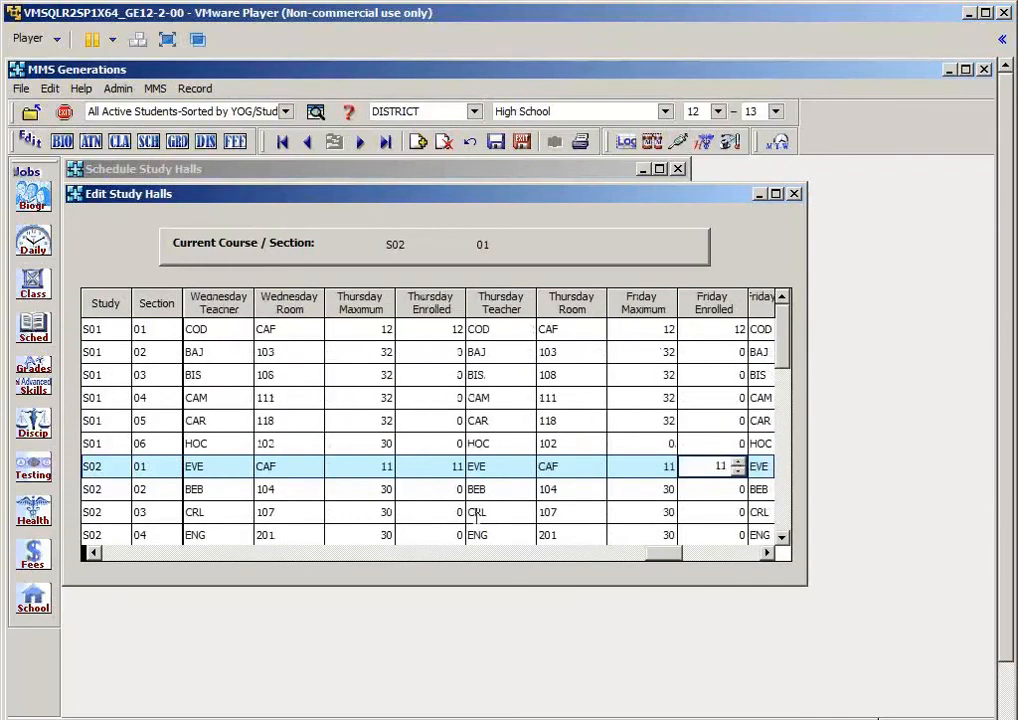
Step: Set the Thursday and Friday maximums of study hall S03 section 01 to 19
scroll(785, 515, "down", 3)
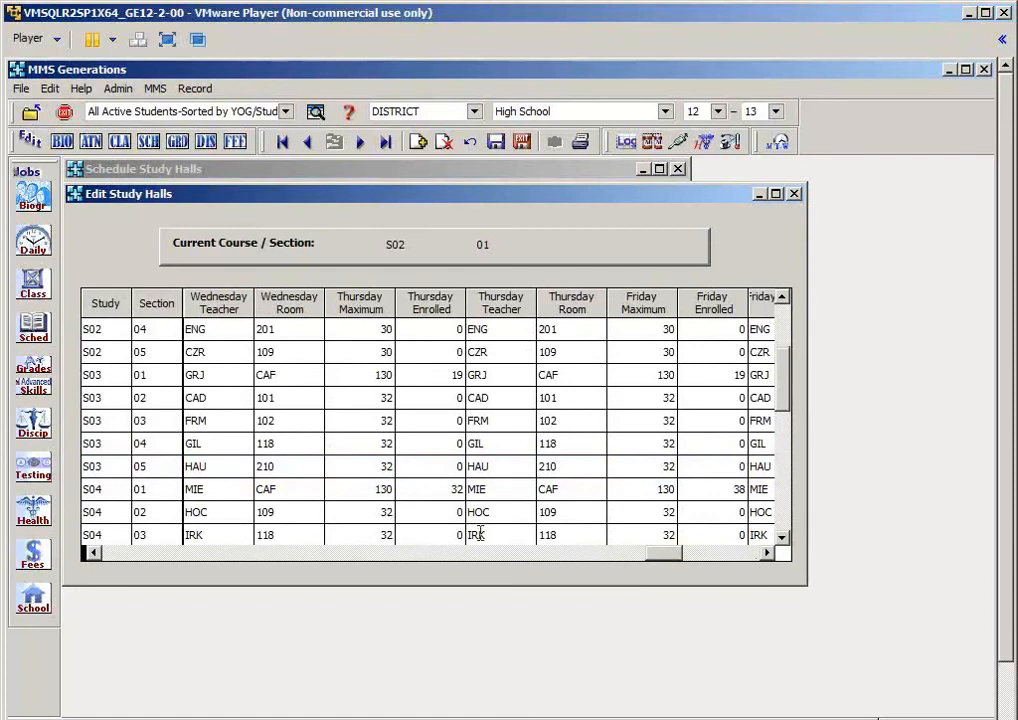
left_click(90, 375)
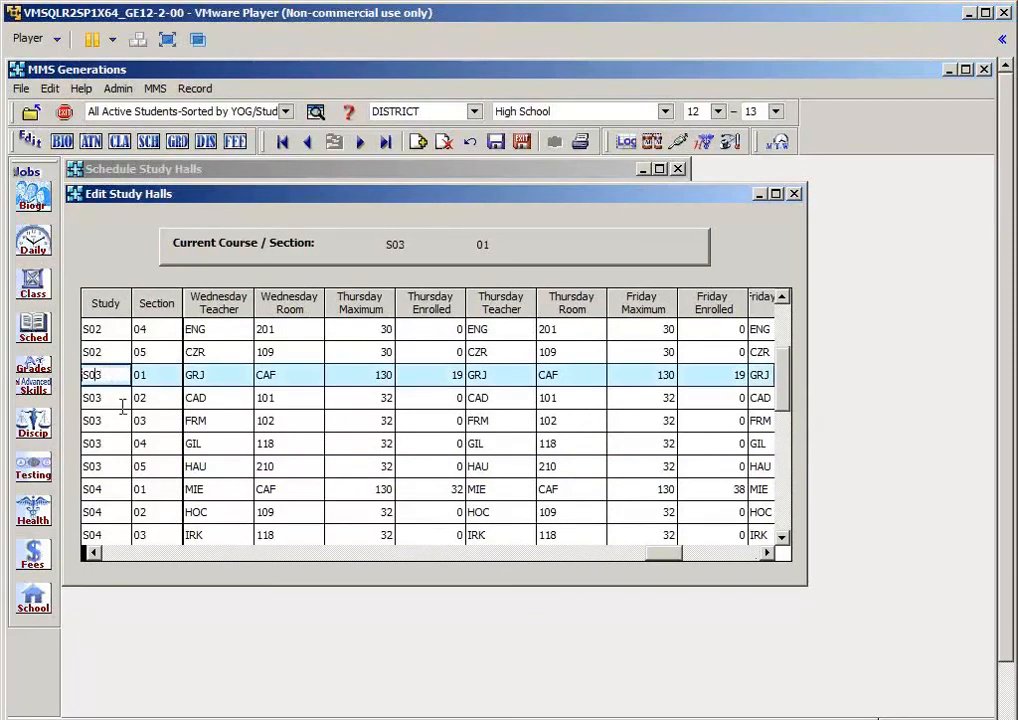
left_click(360, 375)
type("191")
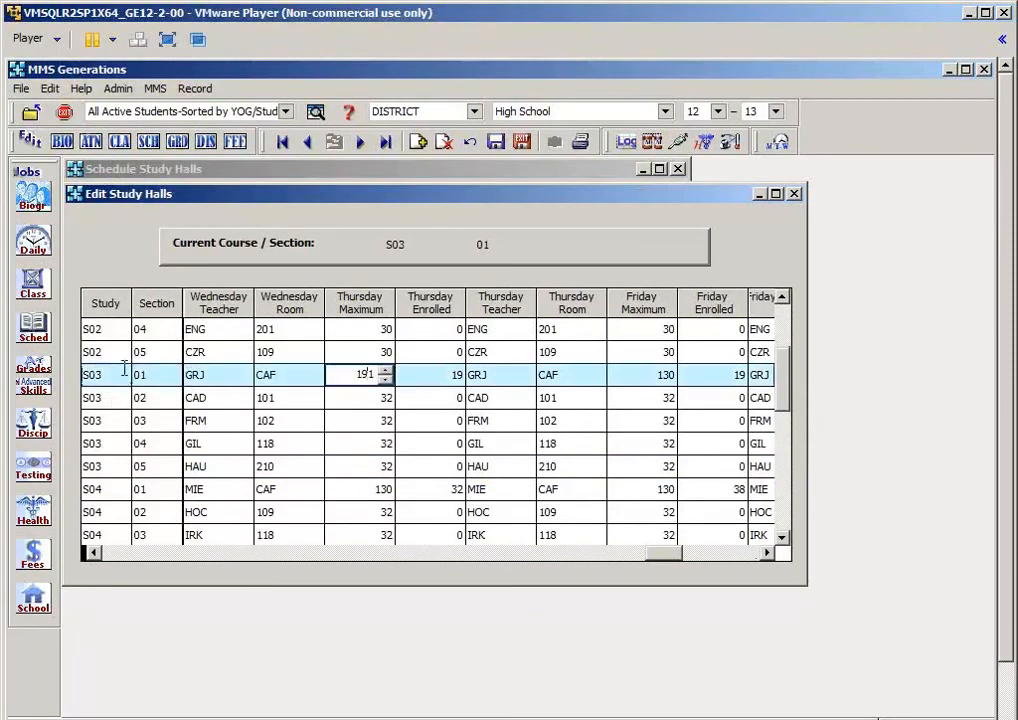
key("Delete")
key("Tab")
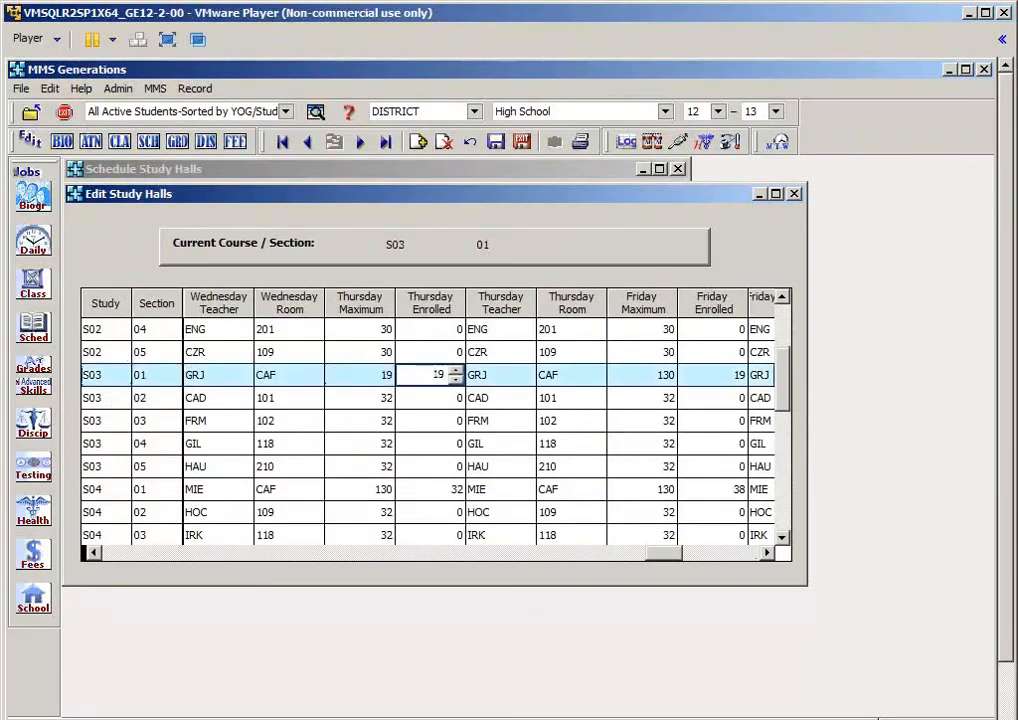
key("Tab")
key("Tab")
type("10")
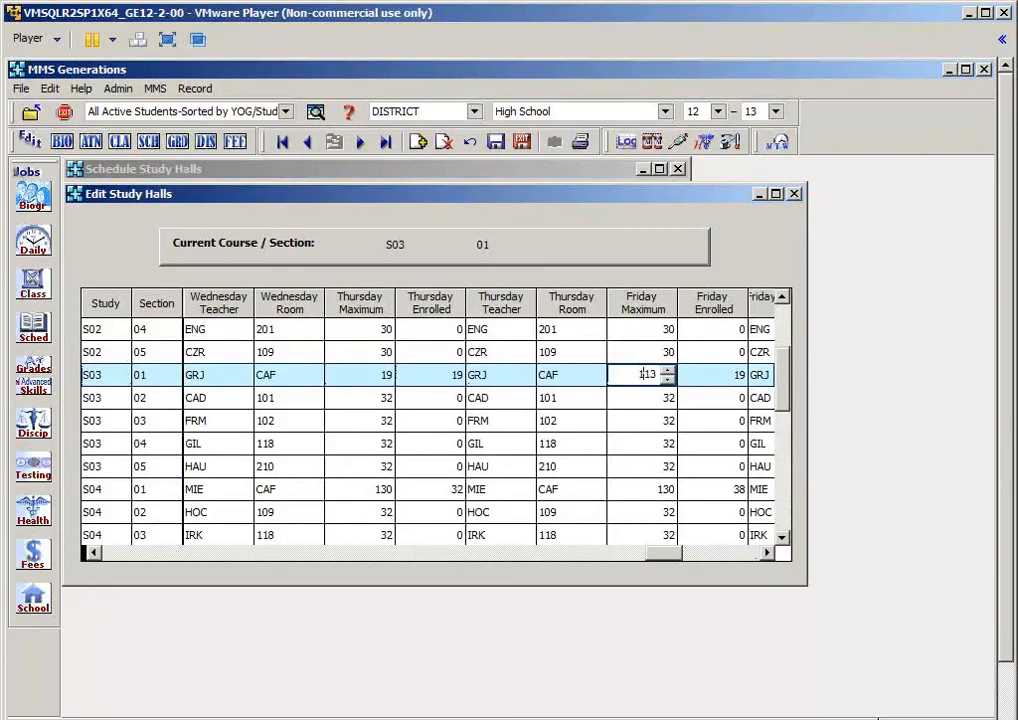
type("9")
key("Delete")
key("Tab")
key("Tab")
key("Tab")
key("Tab")
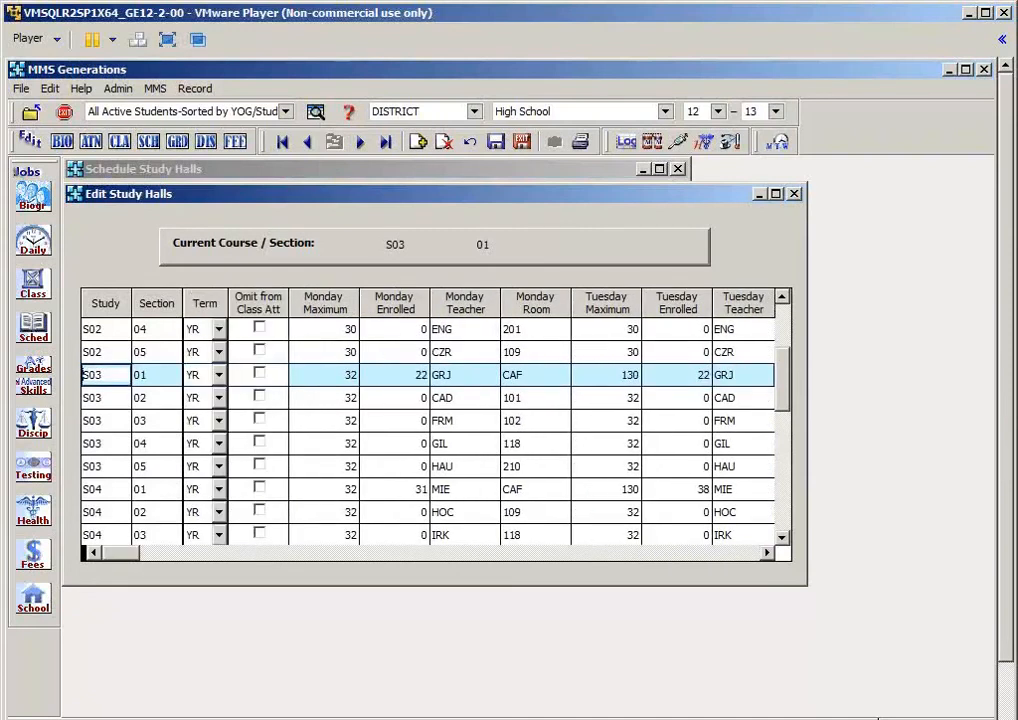
Step: Set the Monday maximum of study hall S03 section 01 to 22
key("Tab")
key("Tab")
key("Tab")
key("Tab")
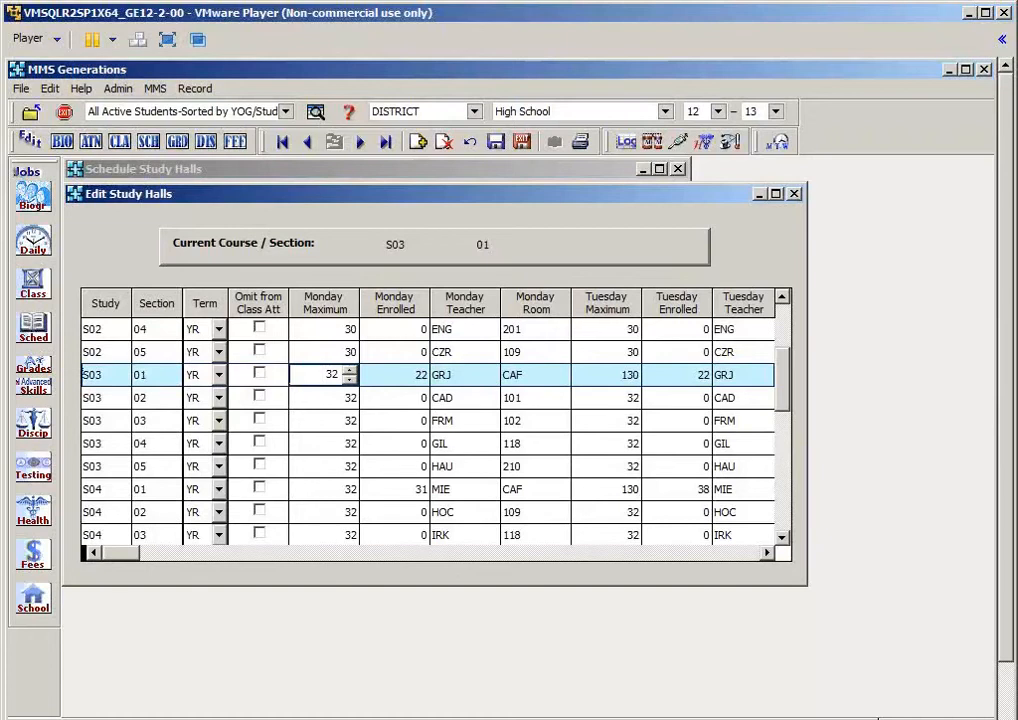
type("22")
key("Tab")
key("Tab")
key("Tab")
Step: Set the Tuesday and Wednesday maximums of study hall S03 section 01 to 22
key("Tab")
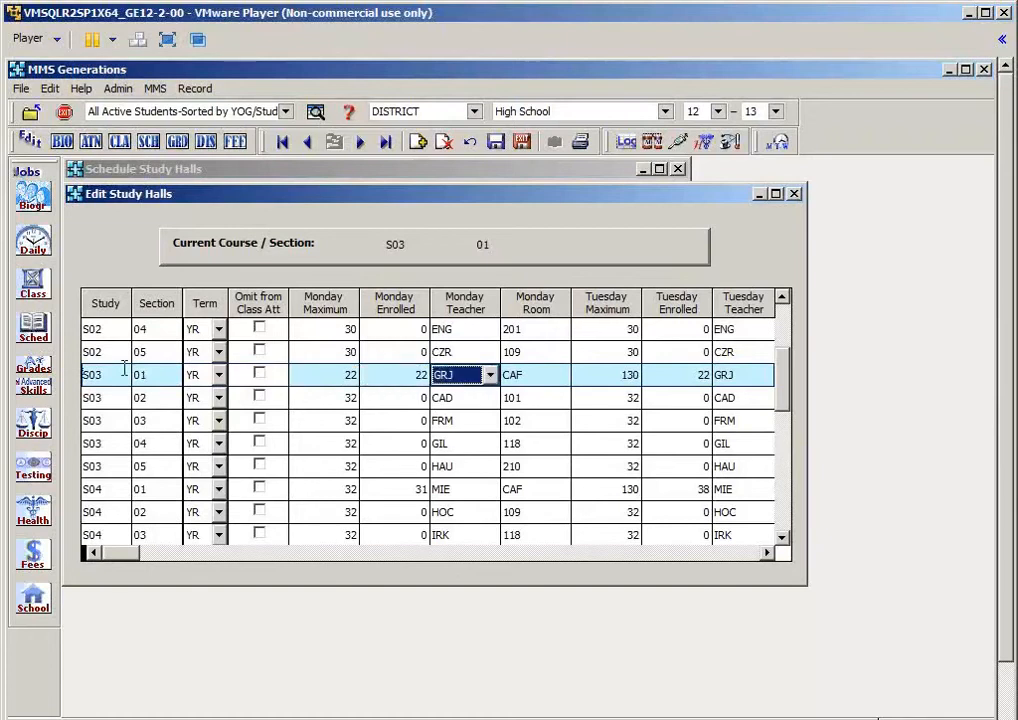
key("Tab")
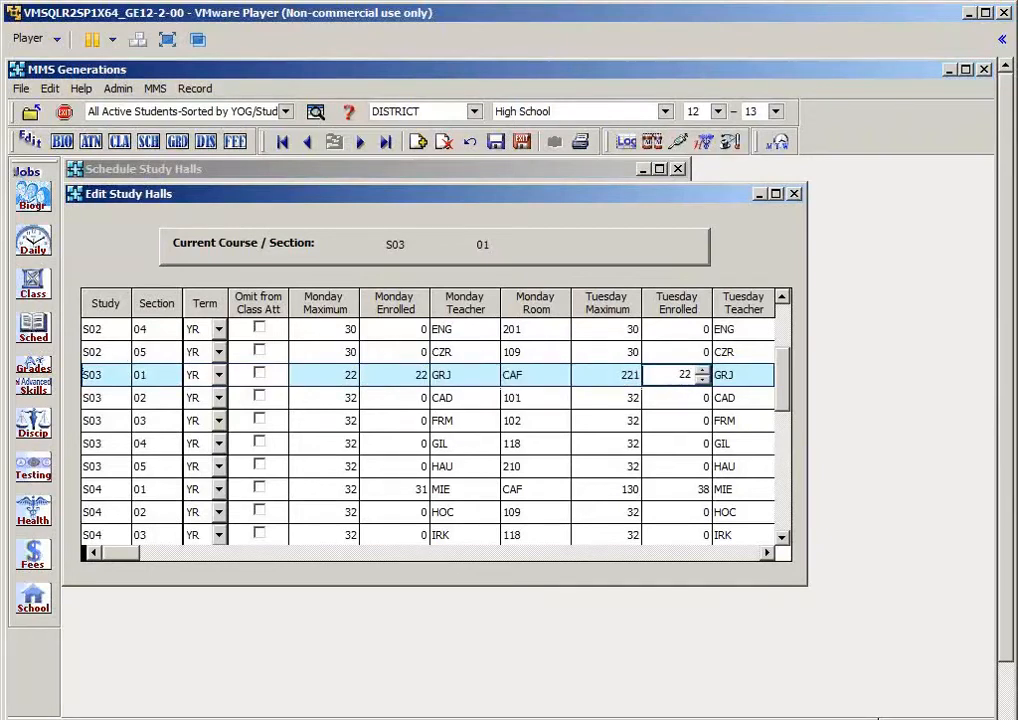
key("shift+Tab")
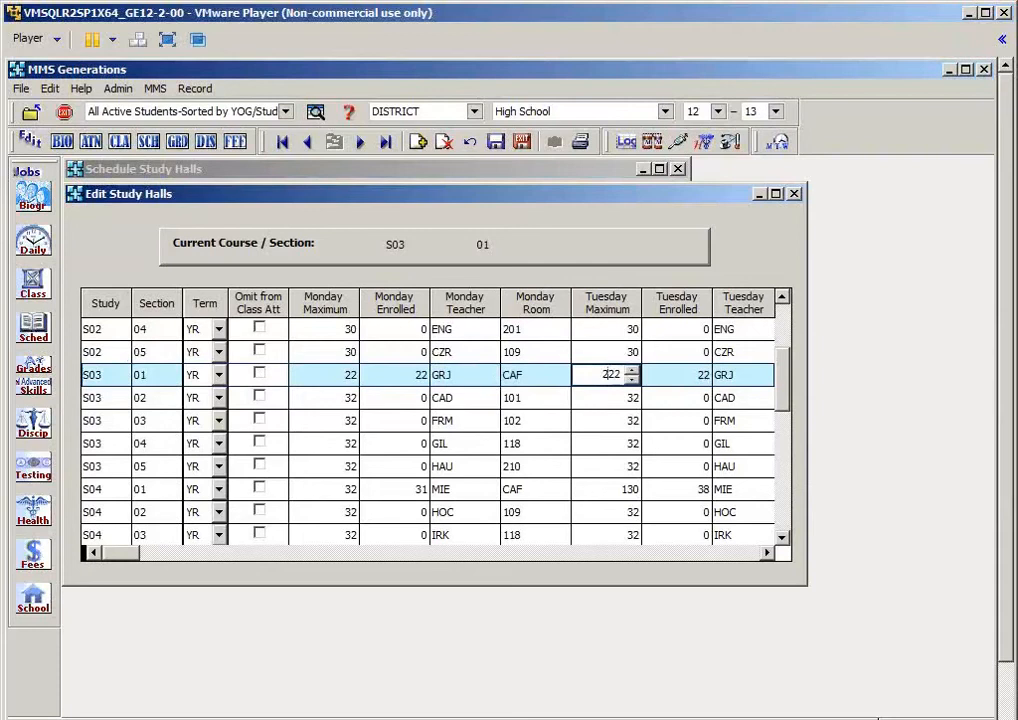
key("BackSpace")
key("Tab")
key("Tab")
key("Tab")
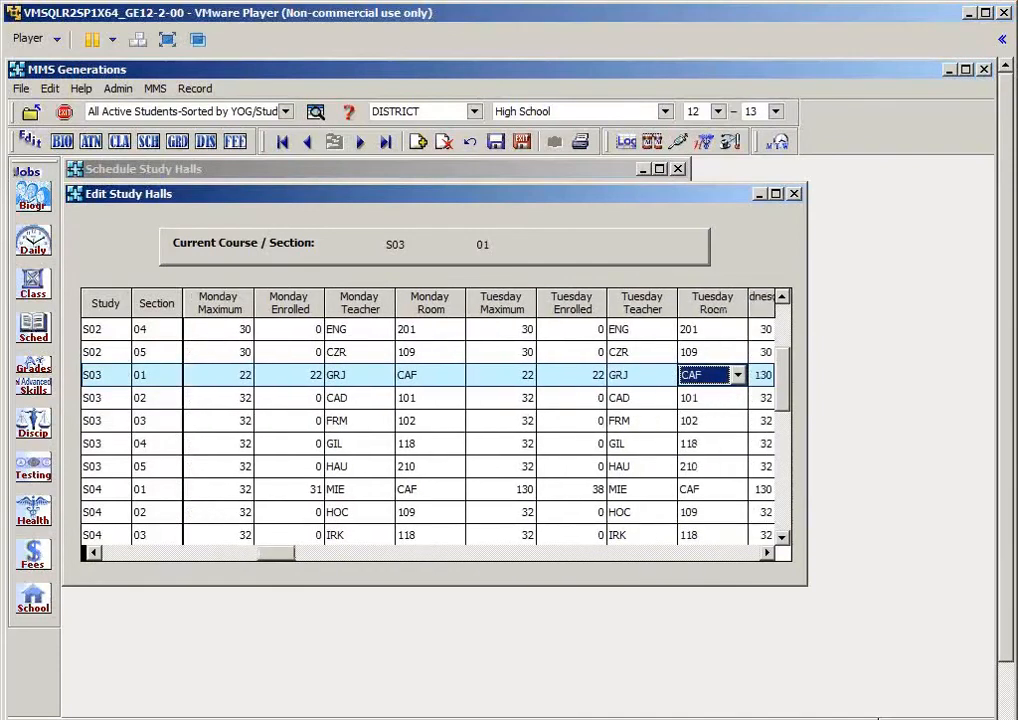
key("Tab")
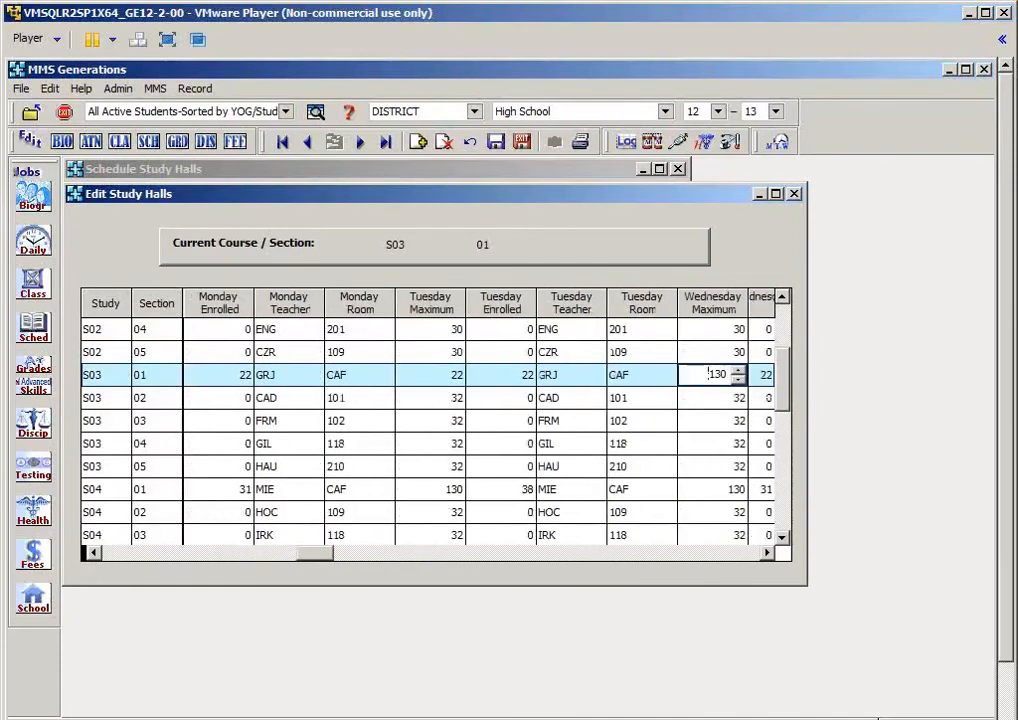
type("22")
key("Tab")
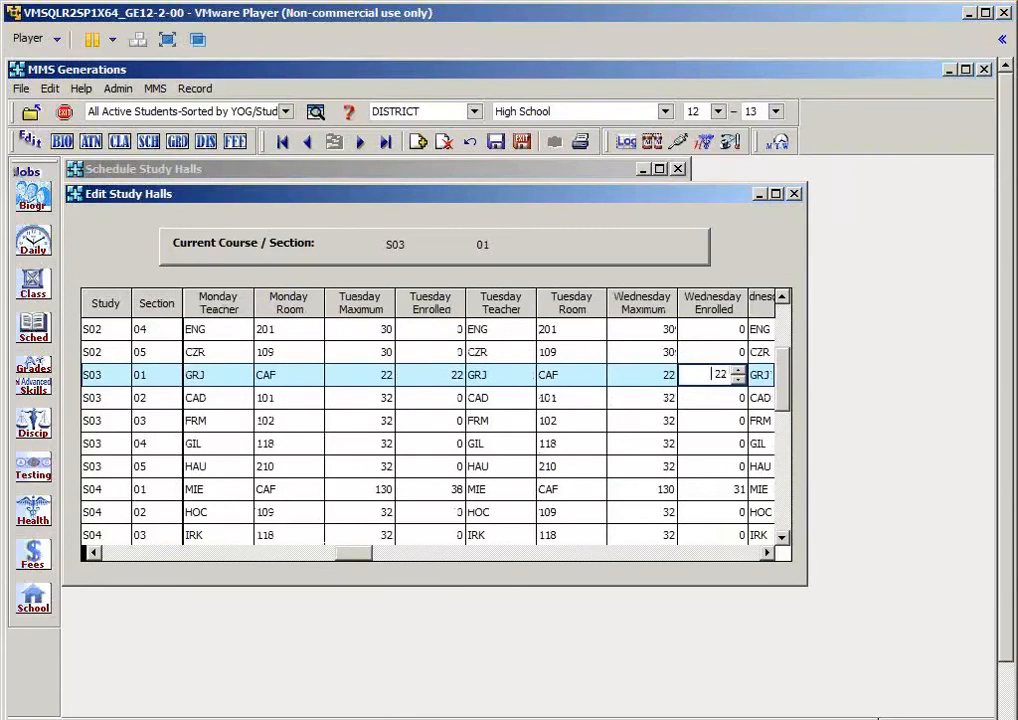
Step: Set the Thursday and Friday maximums of study hall S03 section 01 to 19
key("Tab")
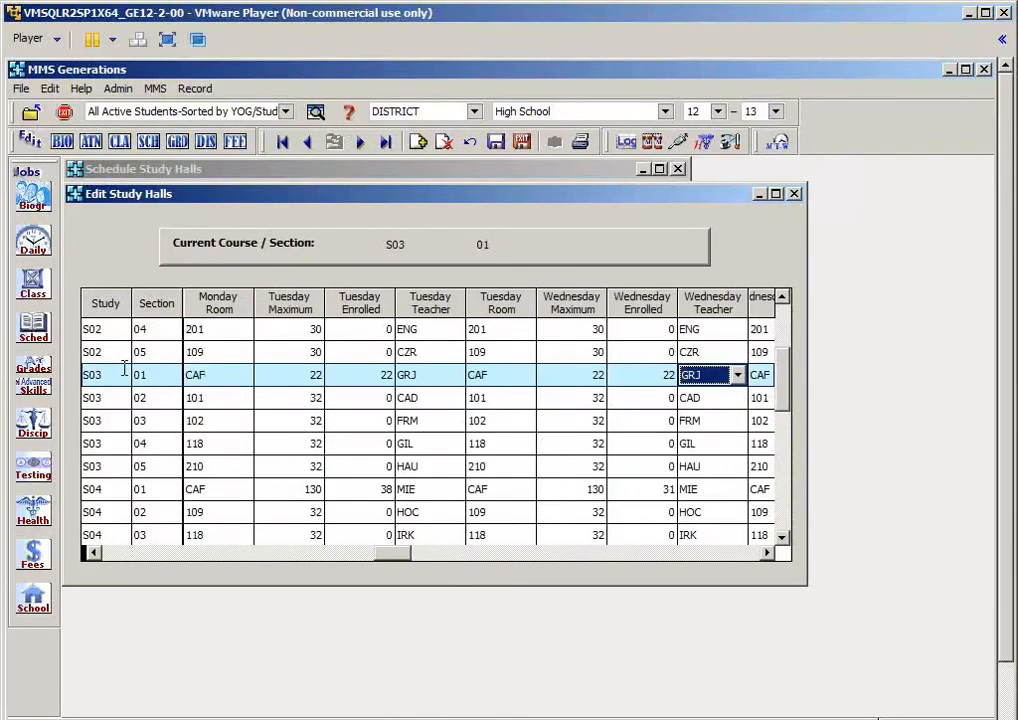
key("Tab")
key("Tab")
type("19")
key("Tab")
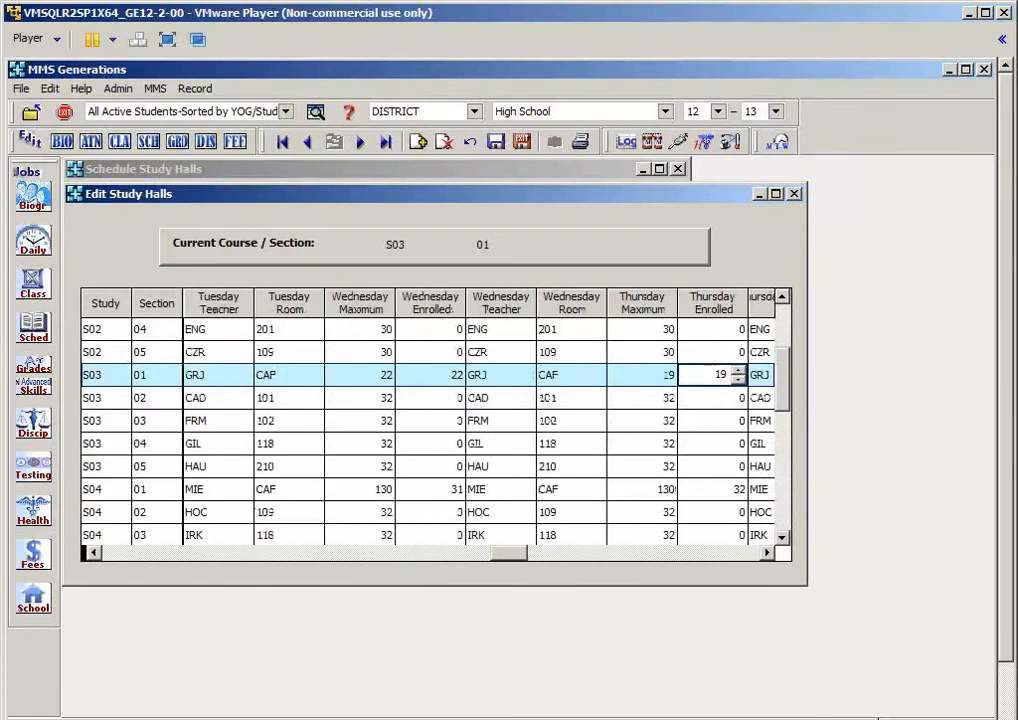
key("Tab")
key("Tab")
key("Tab")
type("19")
key("Tab")
key("Tab")
key("Tab")
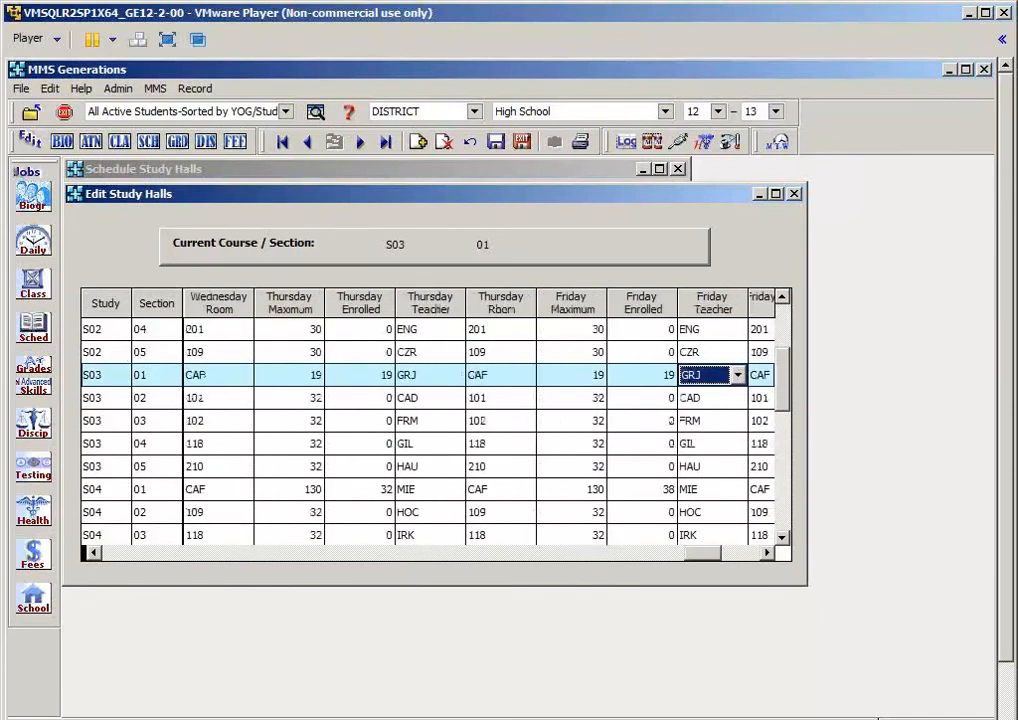
Step: Set the Thursday maximum of study hall S04 section 01 to 32 and its Friday maximum to 38
left_click(104, 489)
key("Tab")
key("Tab")
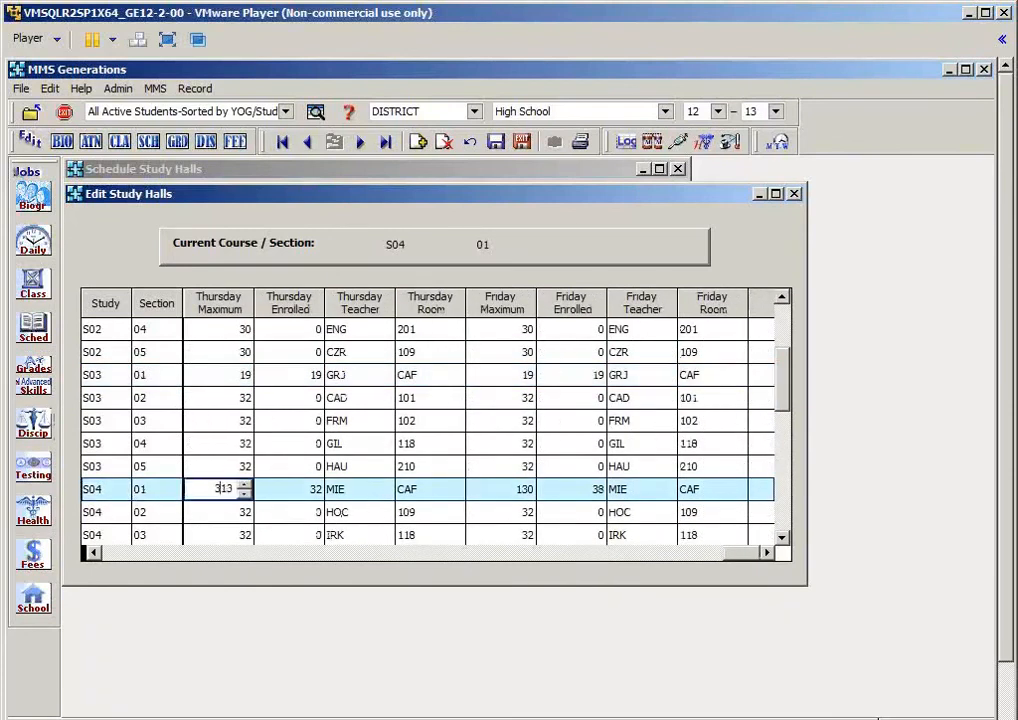
type("32")
key("Delete")
key("Tab")
key("Tab")
key("Tab")
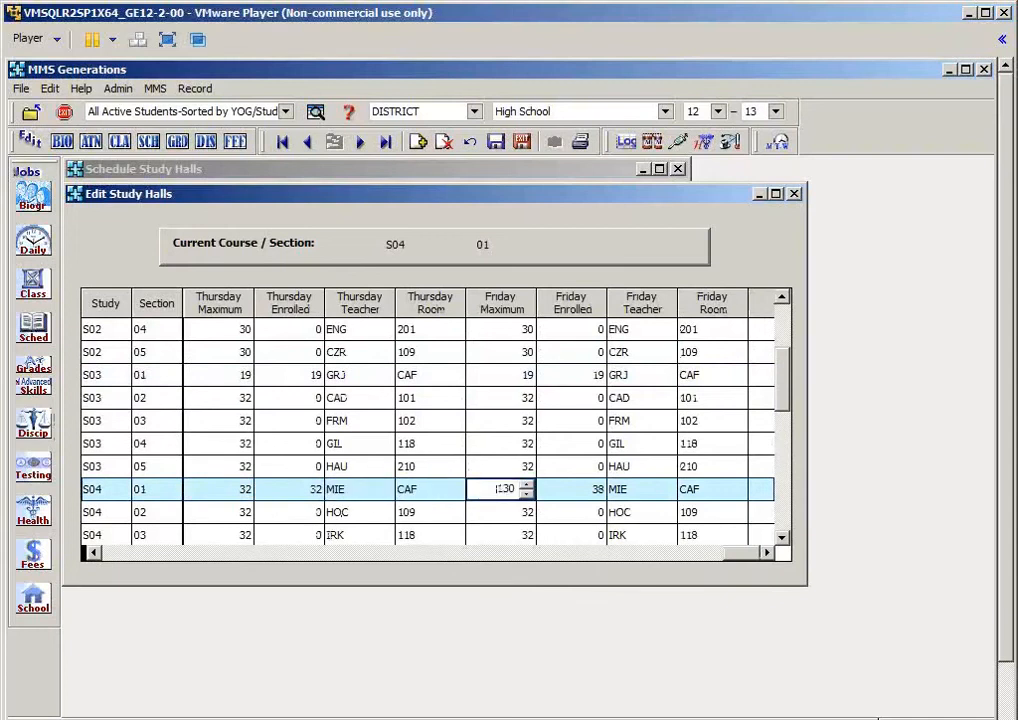
type("38")
key("Delete")
key("Tab")
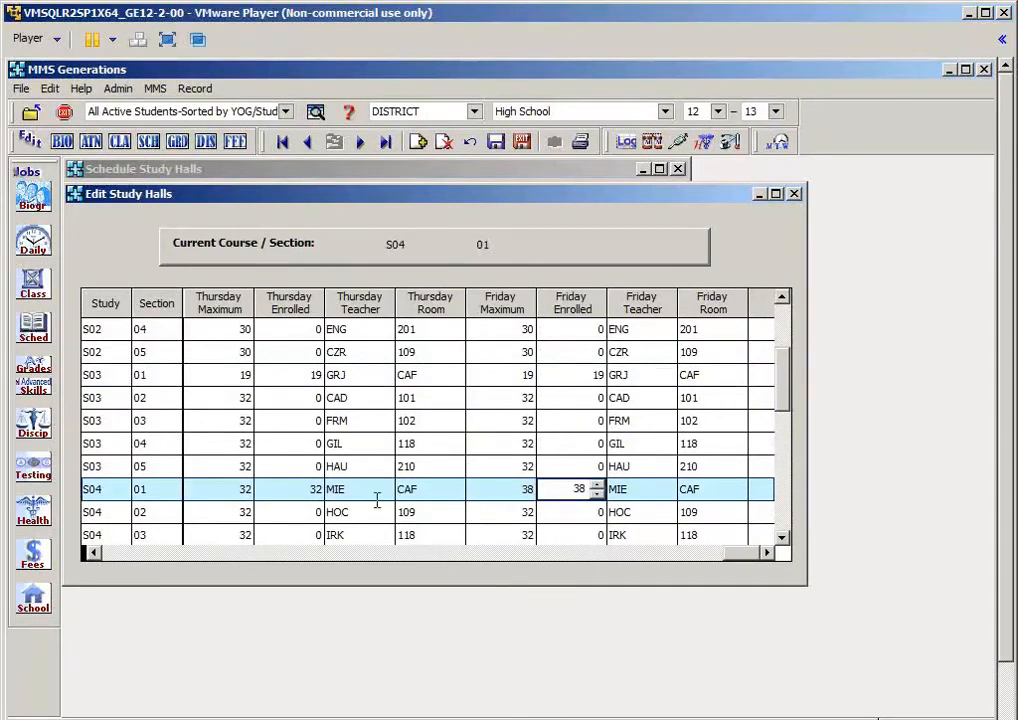
Step: Set the Monday maximum of study hall S04 section 01 to 31
key("Tab")
key("Tab")
key("Tab")
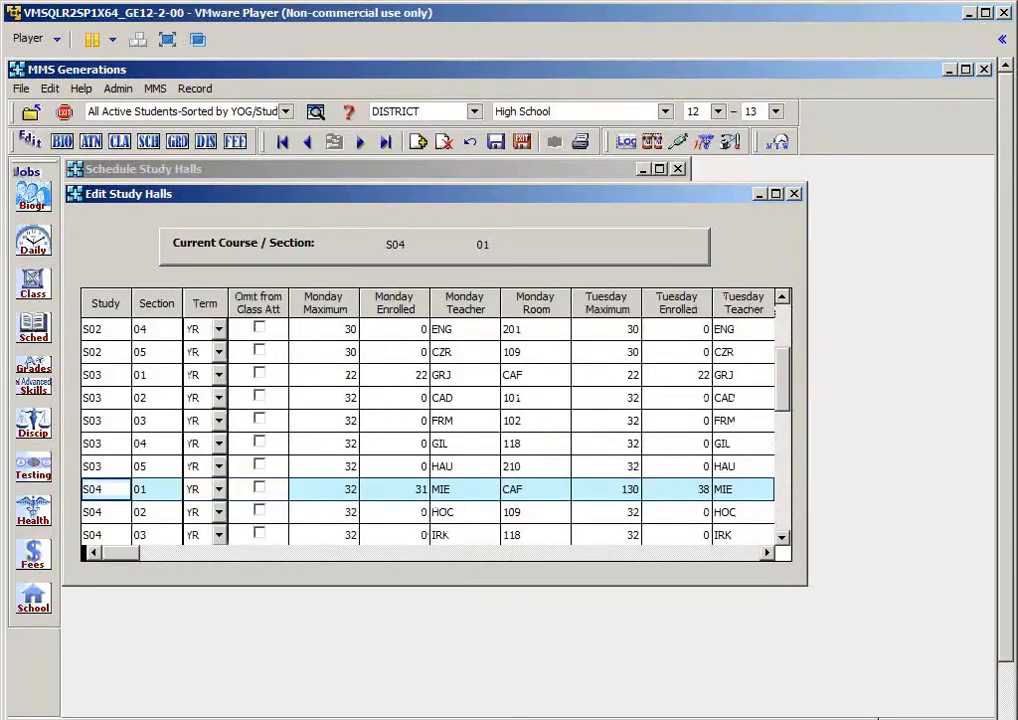
key("Tab")
key("Tab")
key("Tab")
key("Tab")
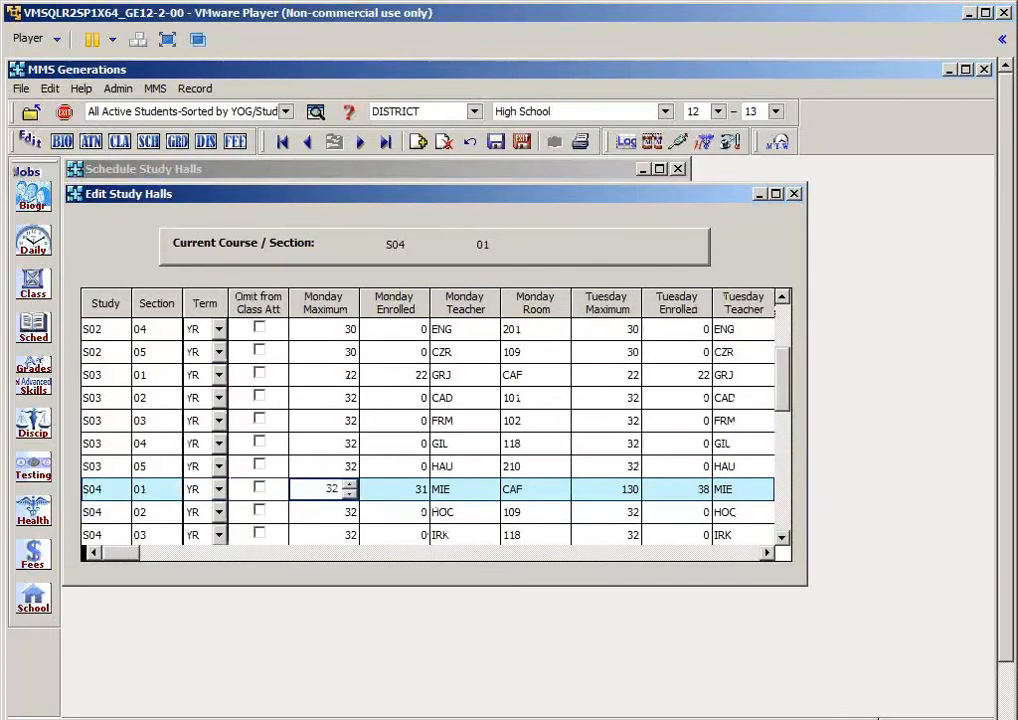
key("Tab")
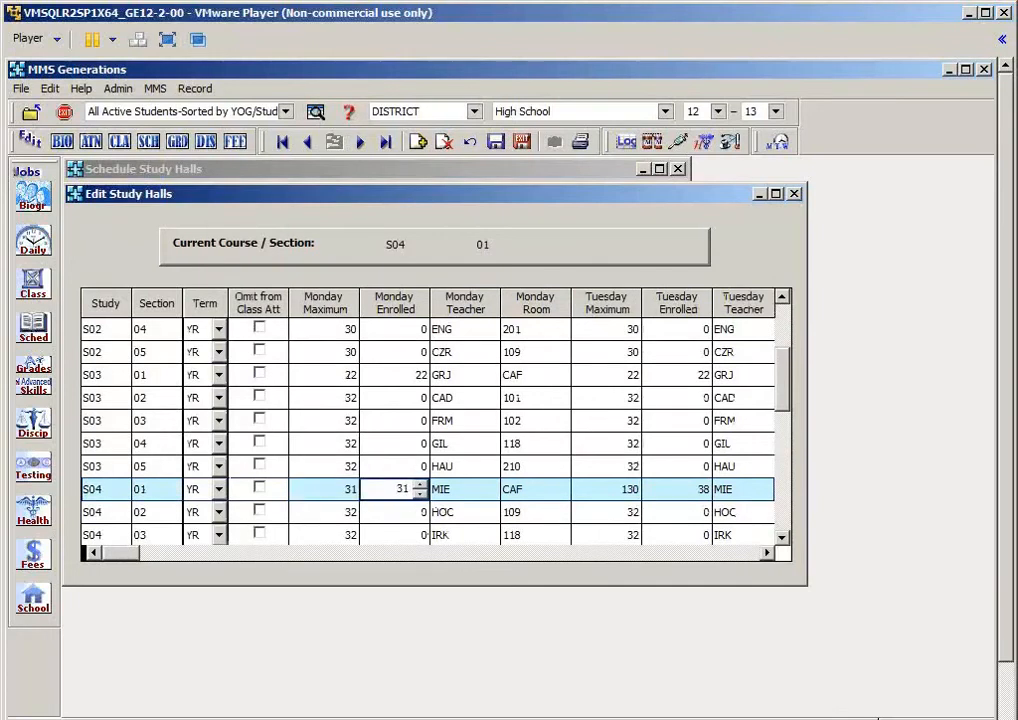
Step: Set the Tuesday maximum of study hall S04 section 01 to 38
key("Tab")
key("Tab")
key("Tab")
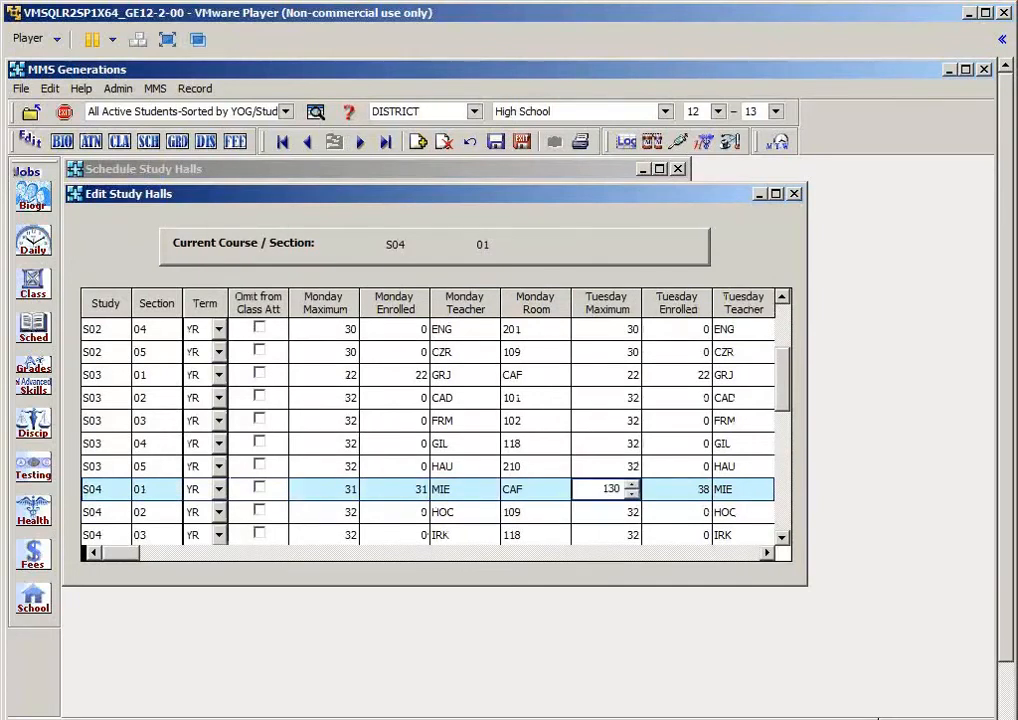
type("38")
key("Tab")
key("Tab")
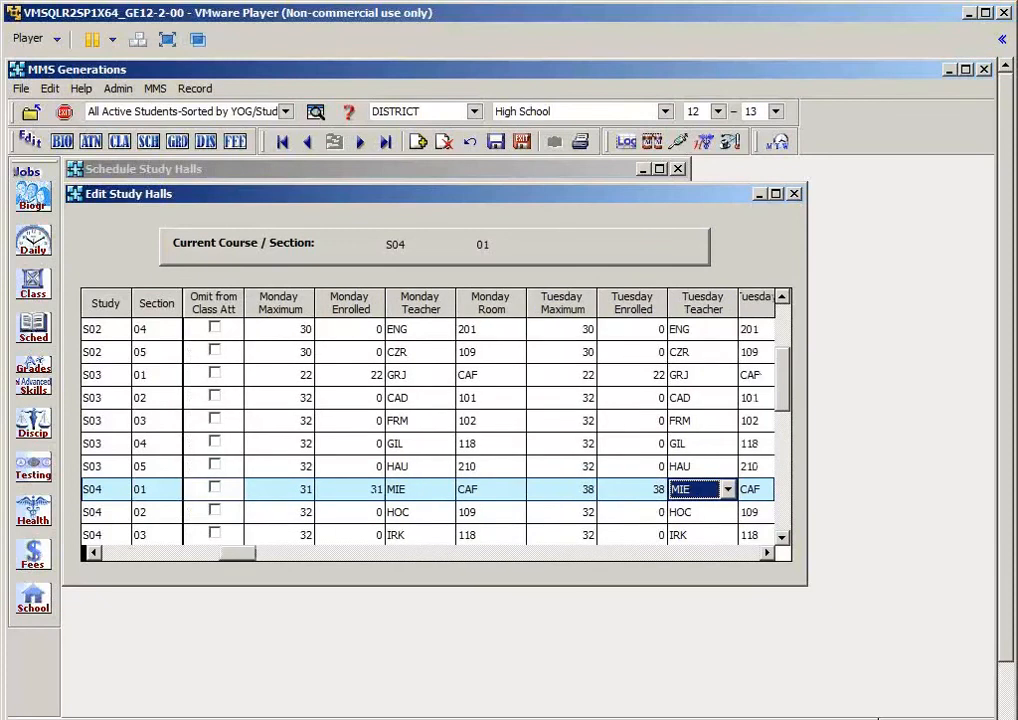
Step: Set the Wednesday maximum of study hall S04 section 01 to 31
key("Tab")
key("Tab")
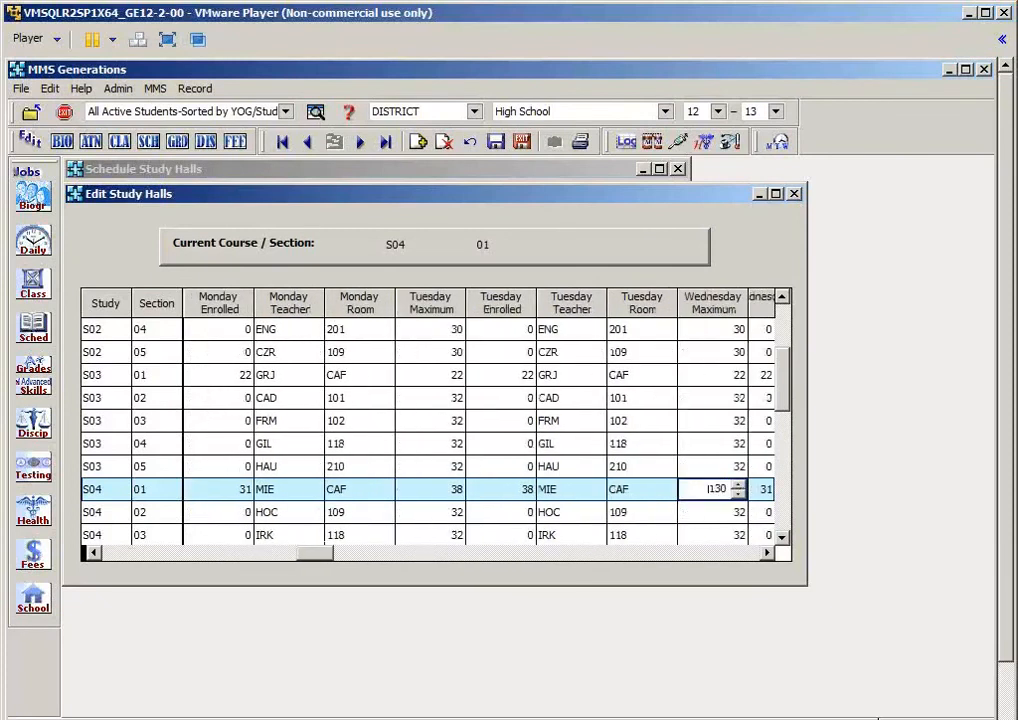
type("3")
key("Tab")
key("Tab")
key("Tab")
key("Tab")
key("Tab")
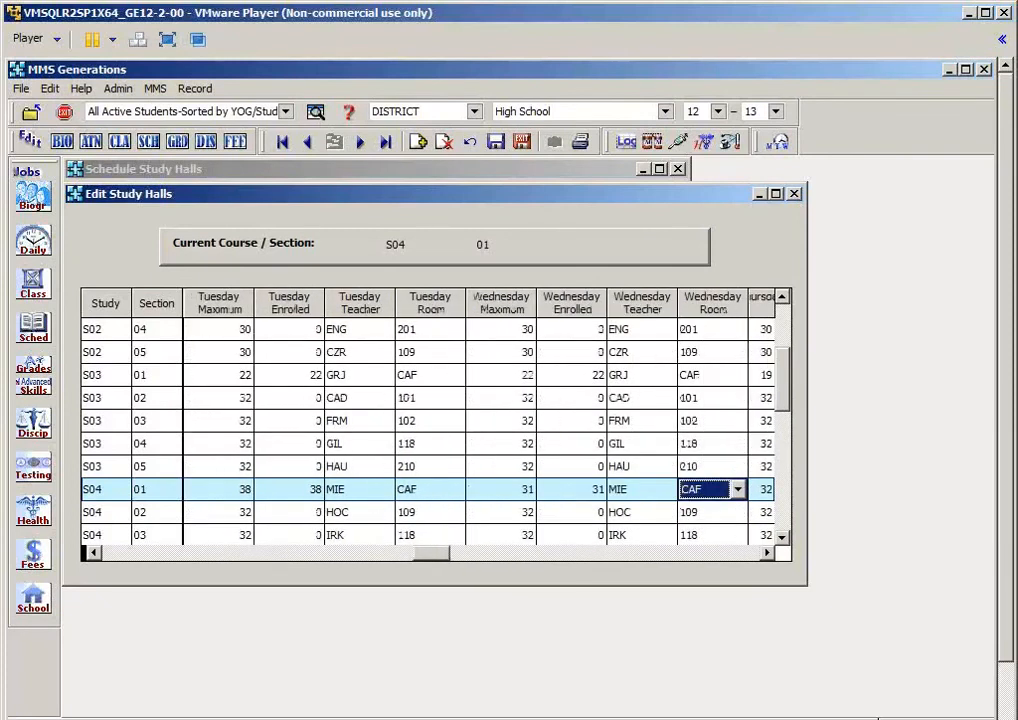
Step: Check the remaining S04 section 01 values, save the study hall changes and close the Edit Study Halls window
key("Tab")
key("Tab")
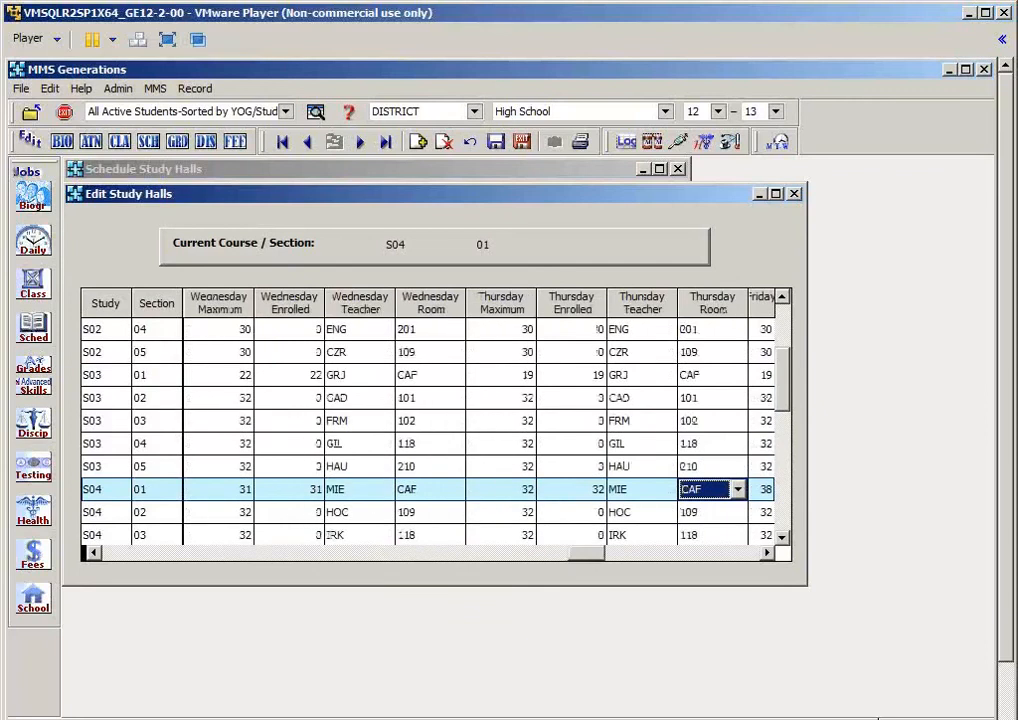
key("Tab")
left_click(112, 490)
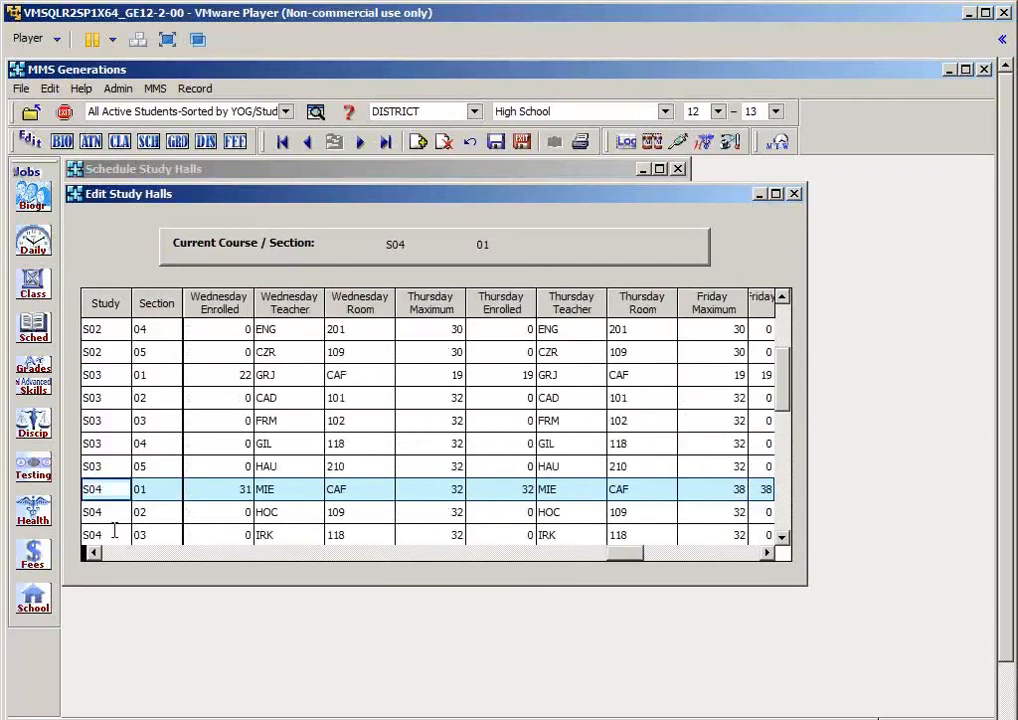
scroll(114, 529, "down", 2)
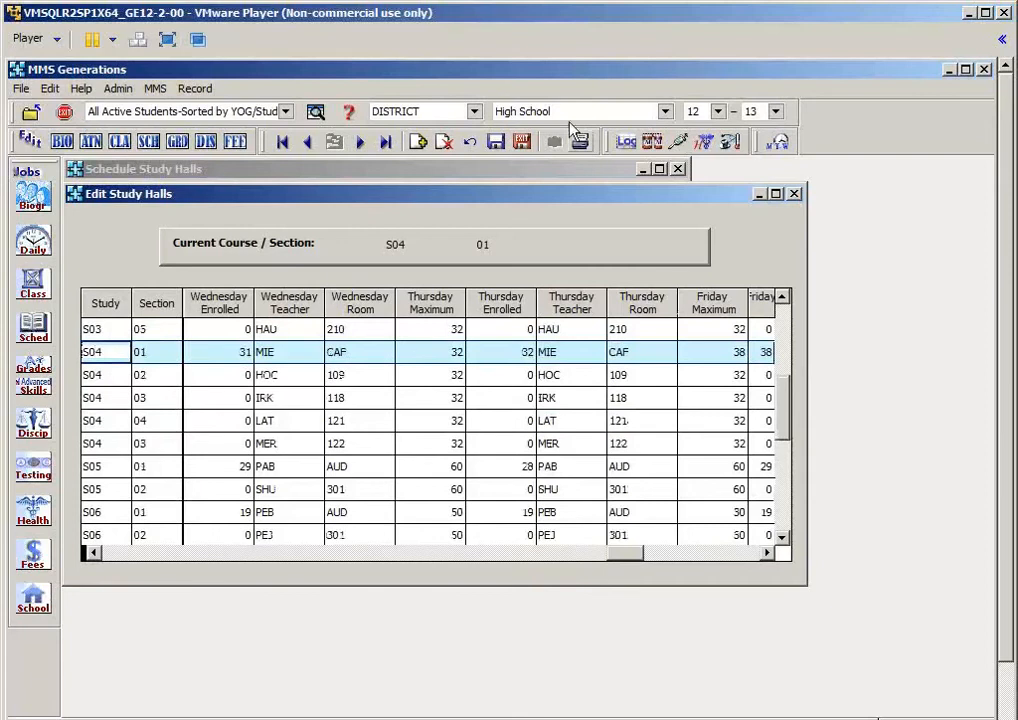
left_click(523, 143)
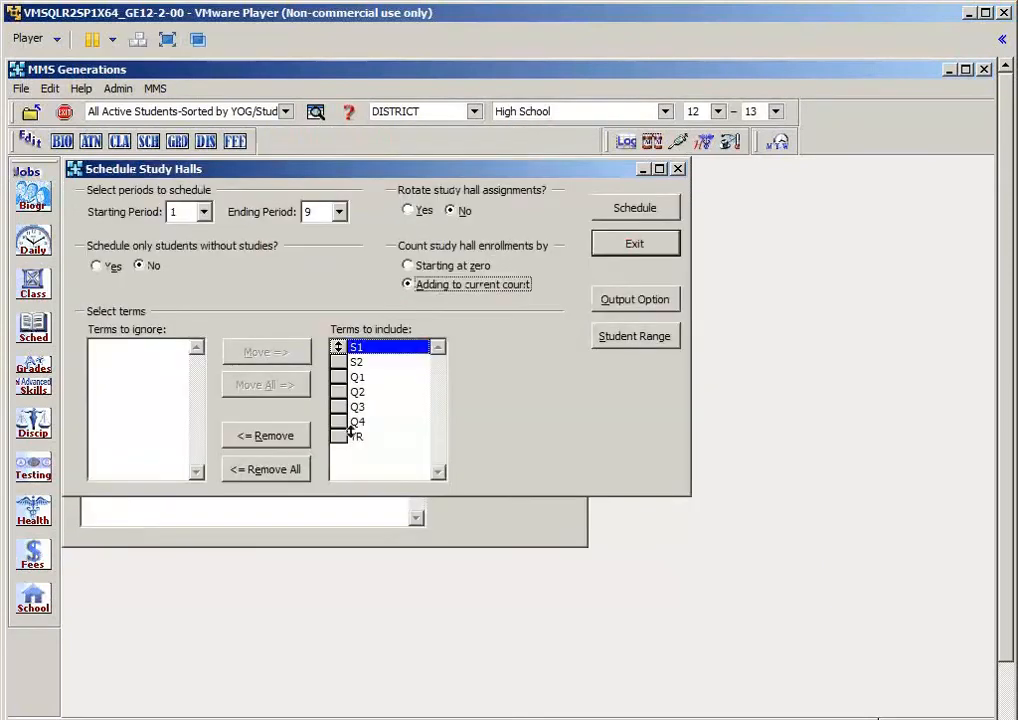
Step: Exit the Schedule Study Halls window and reopen the same scheduling operation with fresh settings
left_click(634, 247)
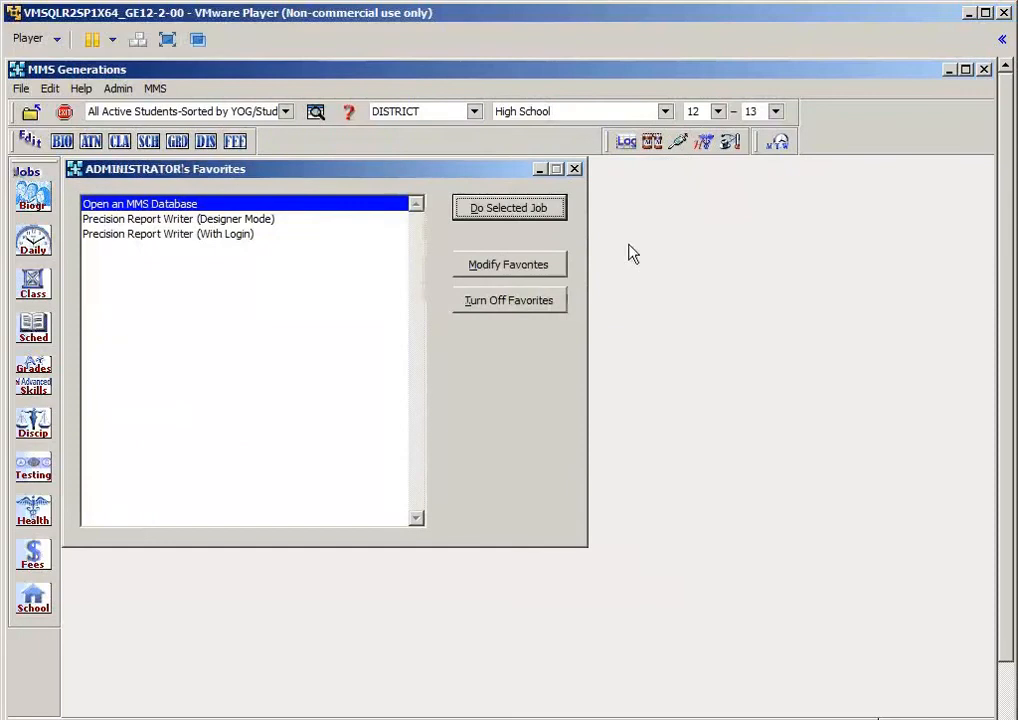
left_click(33, 325)
mouse_move(180, 453)
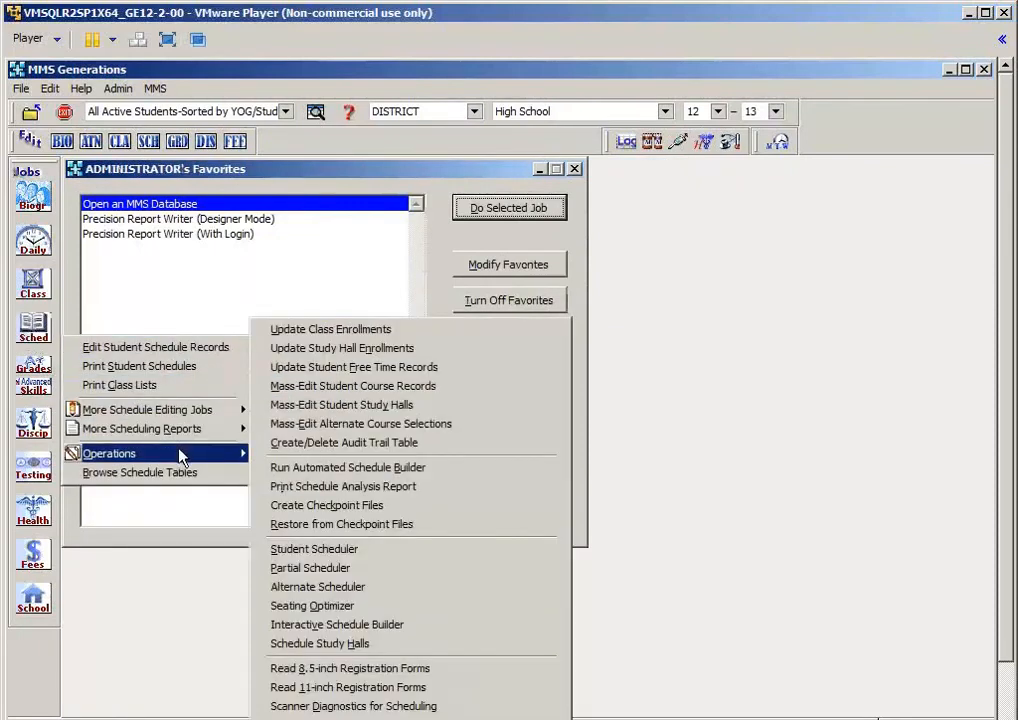
left_click(322, 644)
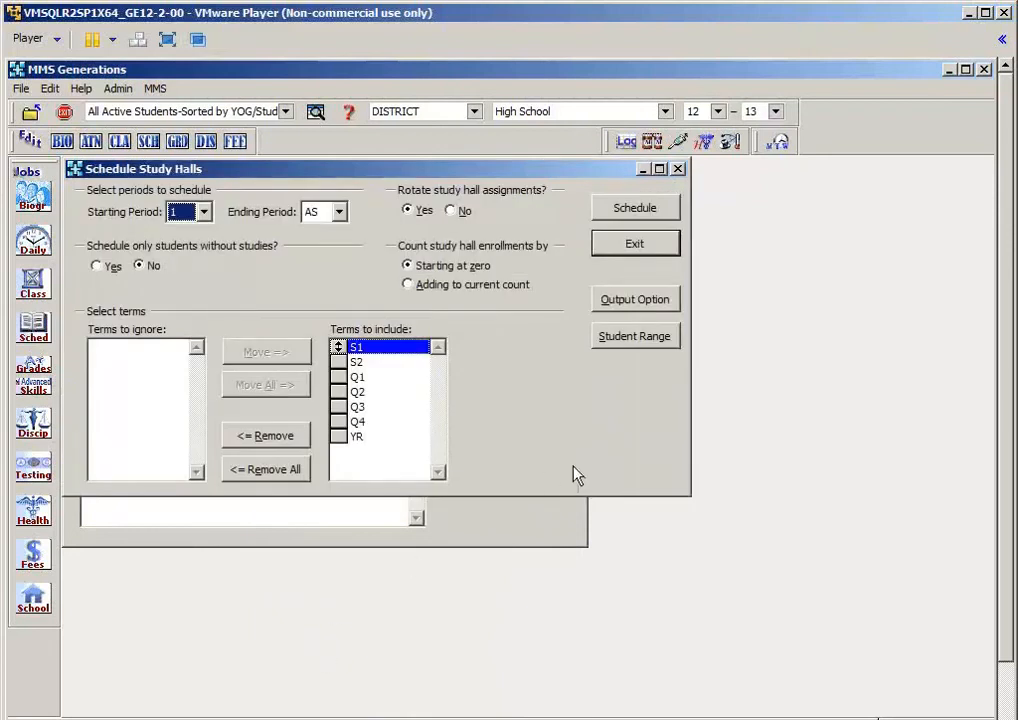
Step: Set the ending period for study hall scheduling to 9
left_click(340, 214)
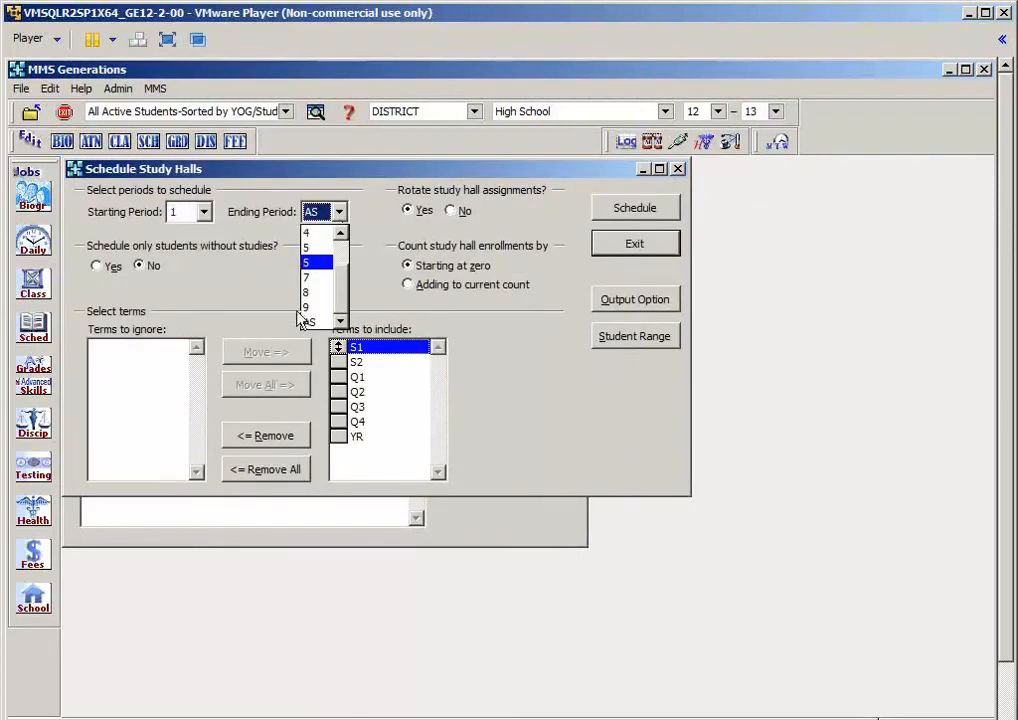
left_click(298, 311)
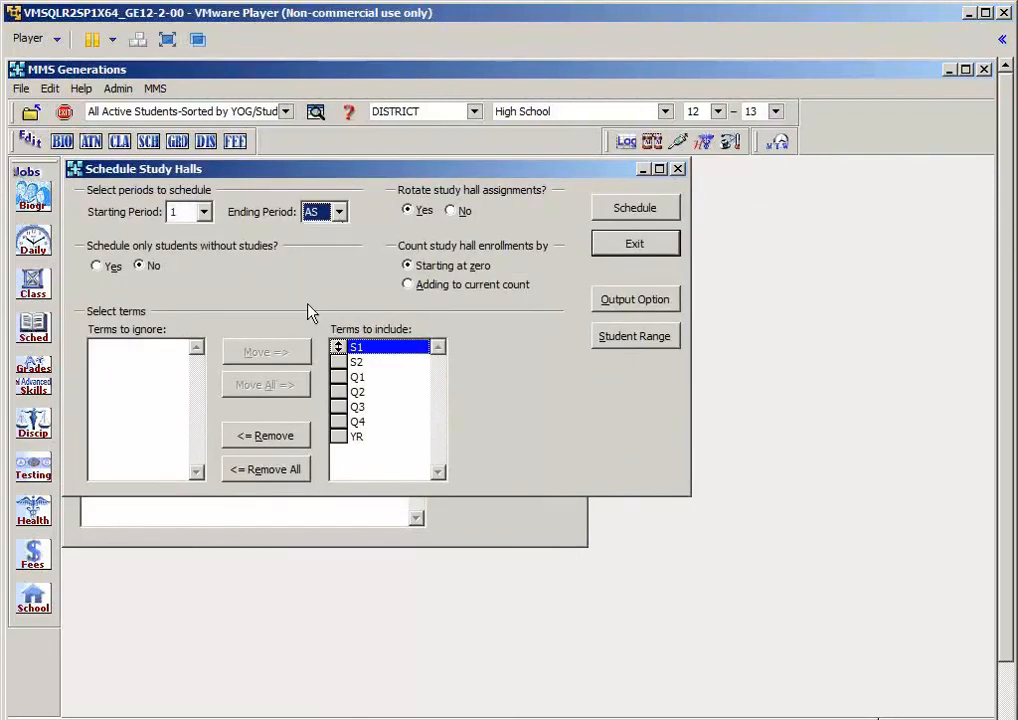
Step: Set the ending period to 9, turn off study hall rotation, and count study hall enrollments by adding to the current count
left_click(452, 211)
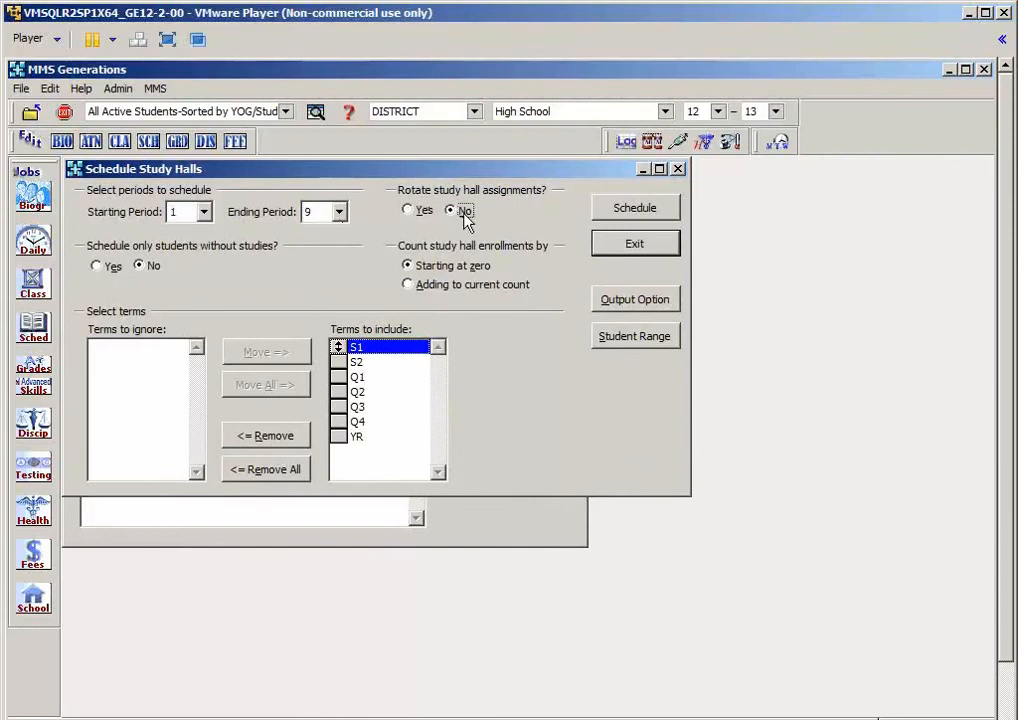
left_click(436, 286)
Step: Restrict the student range to everyone from the first student with YOG 2014 through the end of the list
left_click(612, 340)
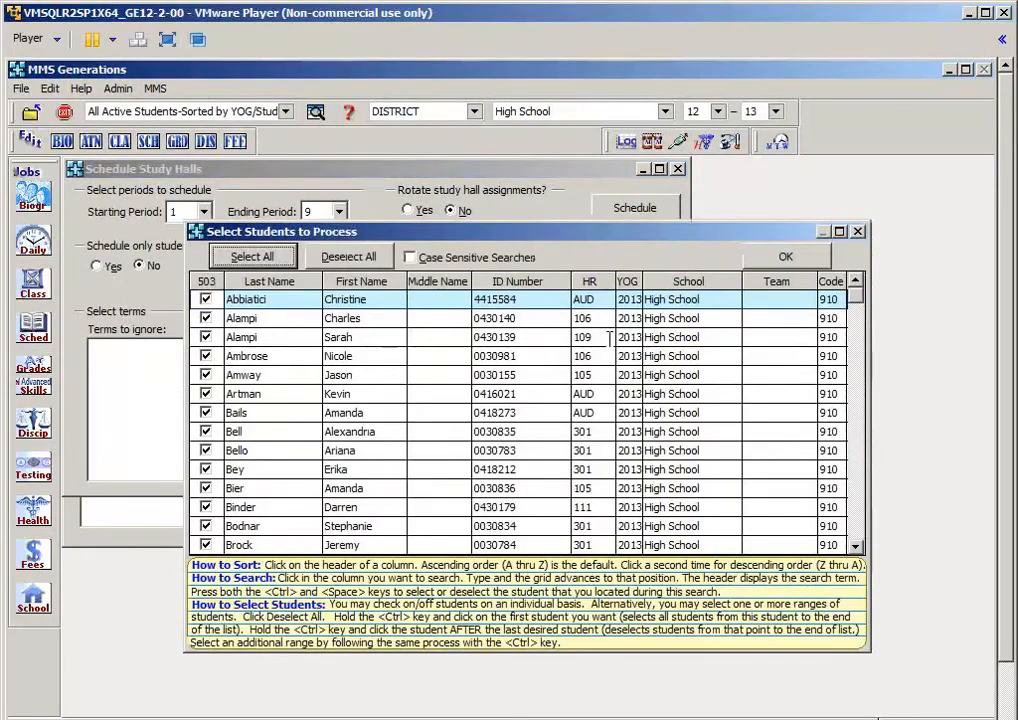
left_click(349, 257)
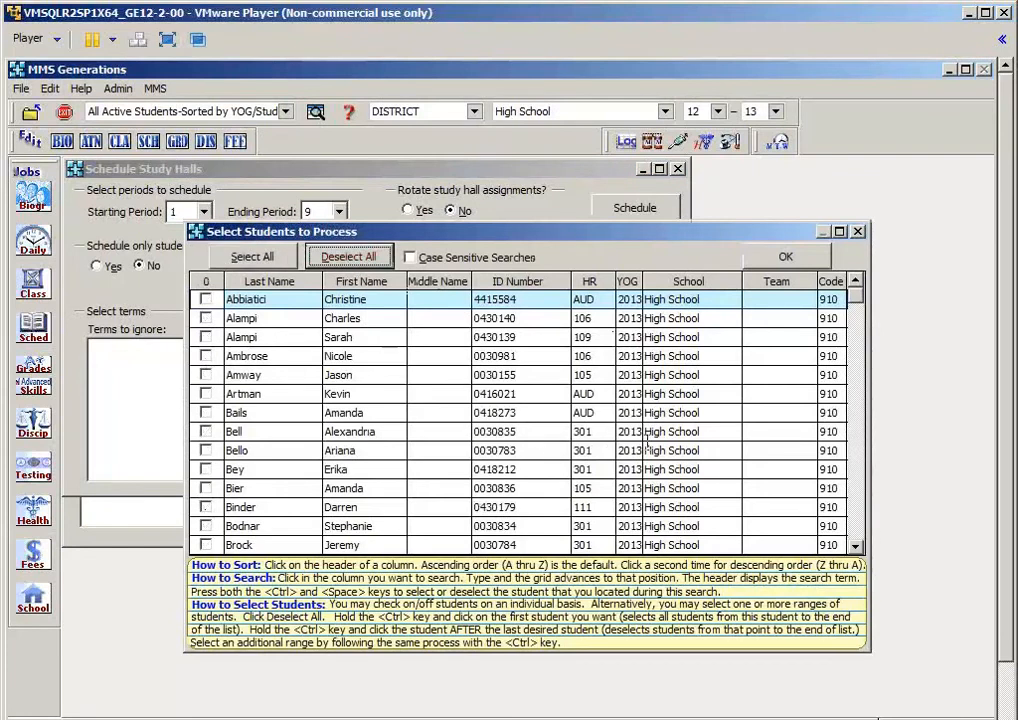
left_click(629, 450)
type("2014")
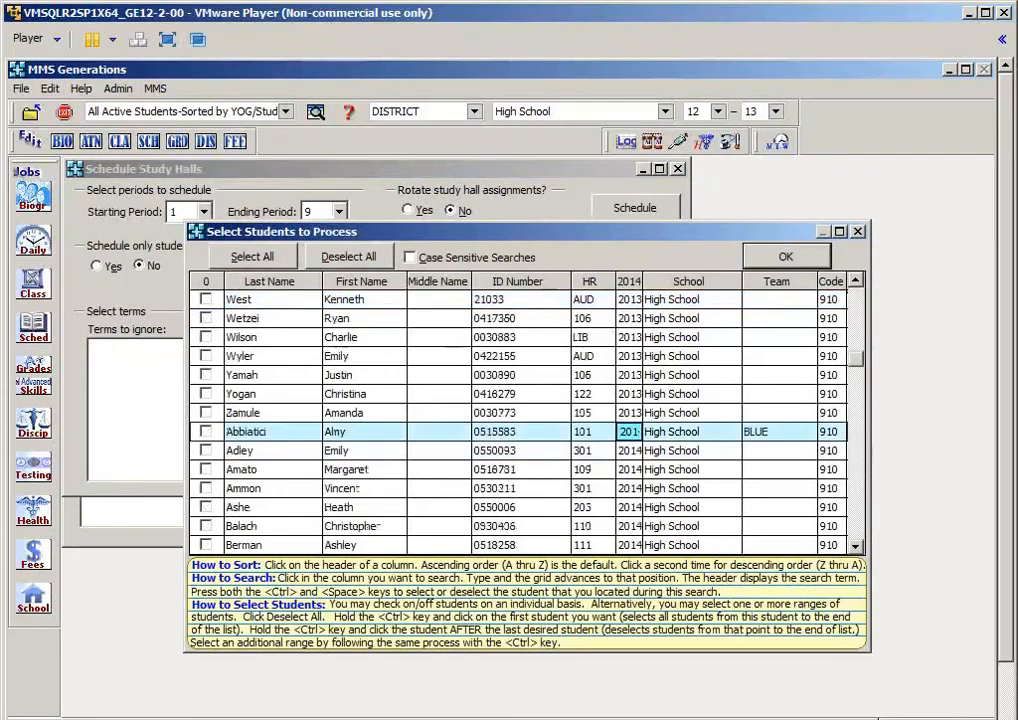
left_click(207, 432, "ctrl")
left_click(786, 257)
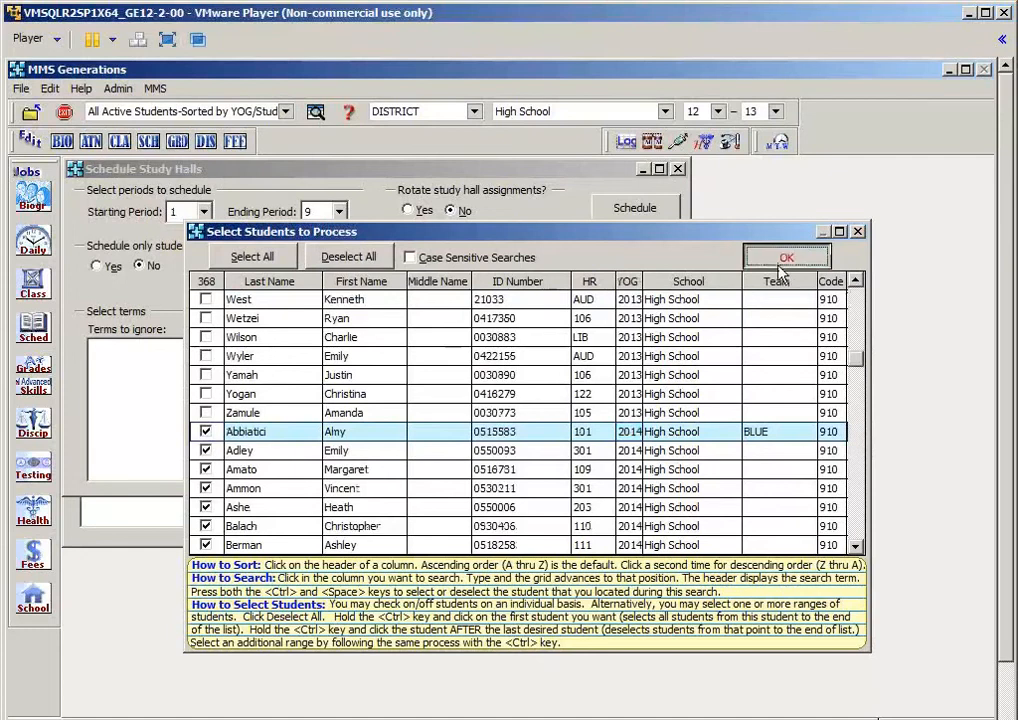
Step: Run the study hall scheduling, acknowledge its messages, and close the error listing preview and the Schedule Study Halls job
left_click(640, 208)
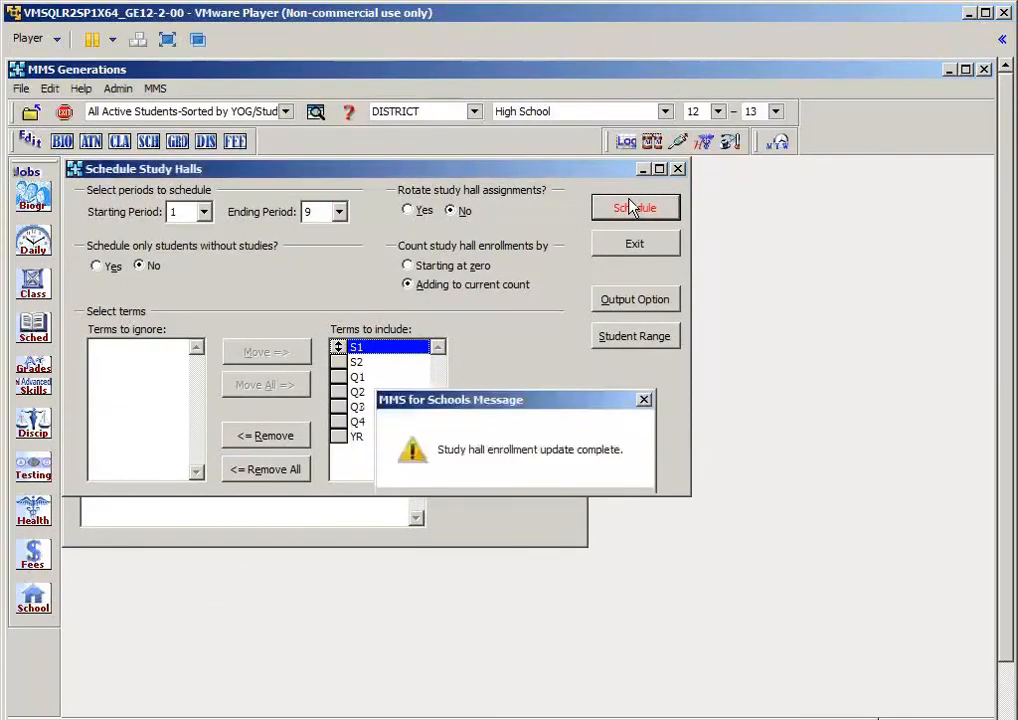
key("Return")
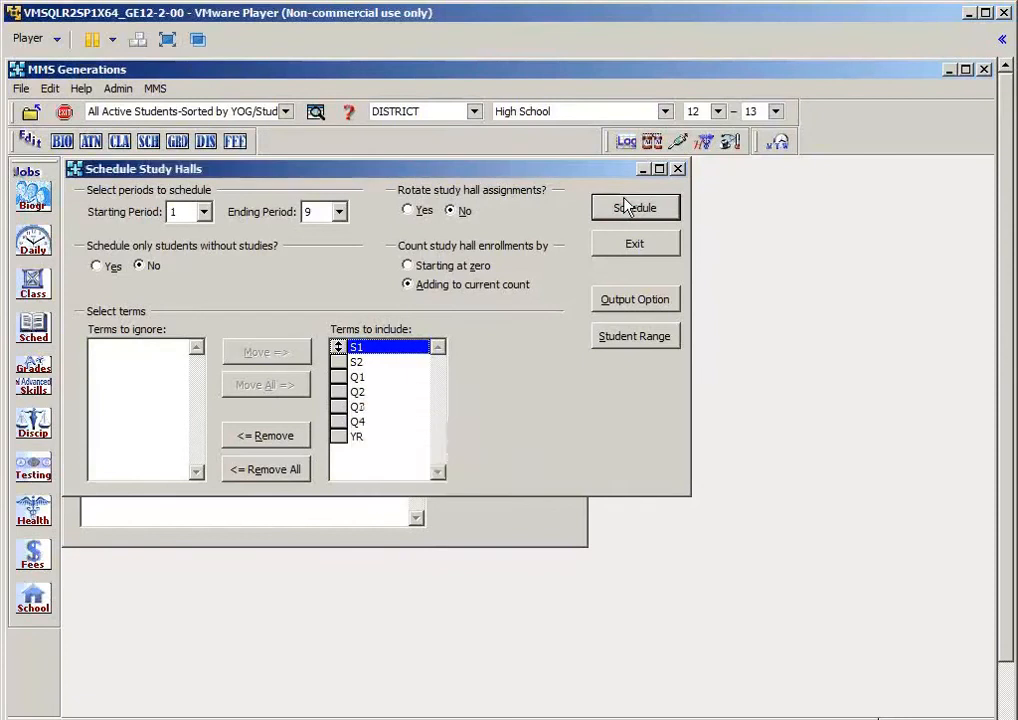
left_click(595, 511)
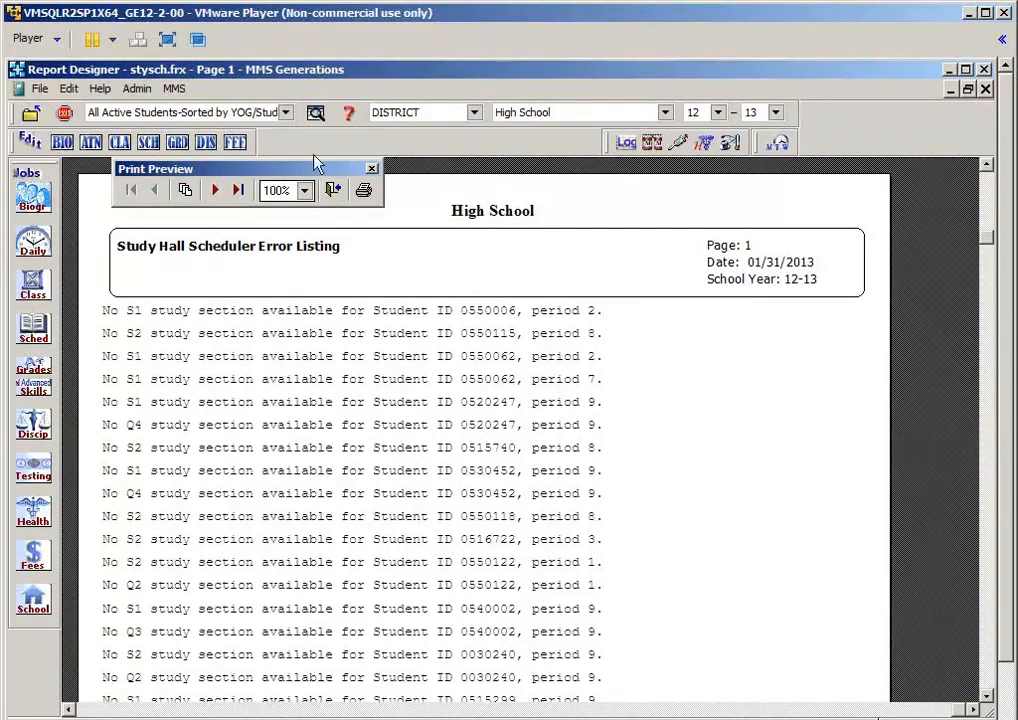
left_click(333, 190)
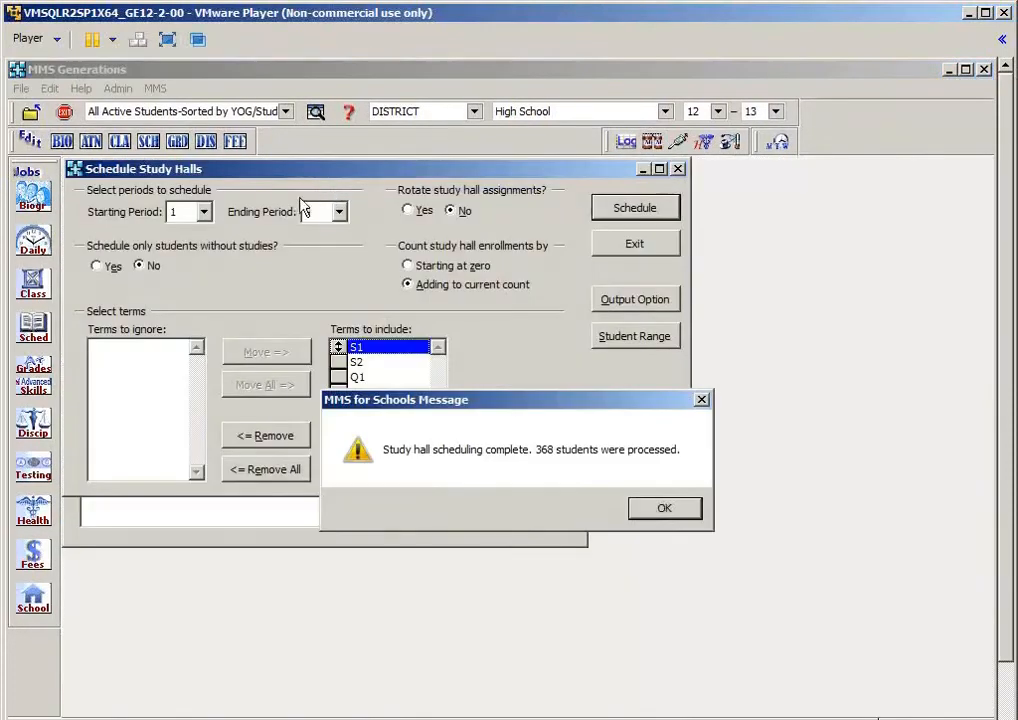
left_click(656, 510)
left_click(635, 245)
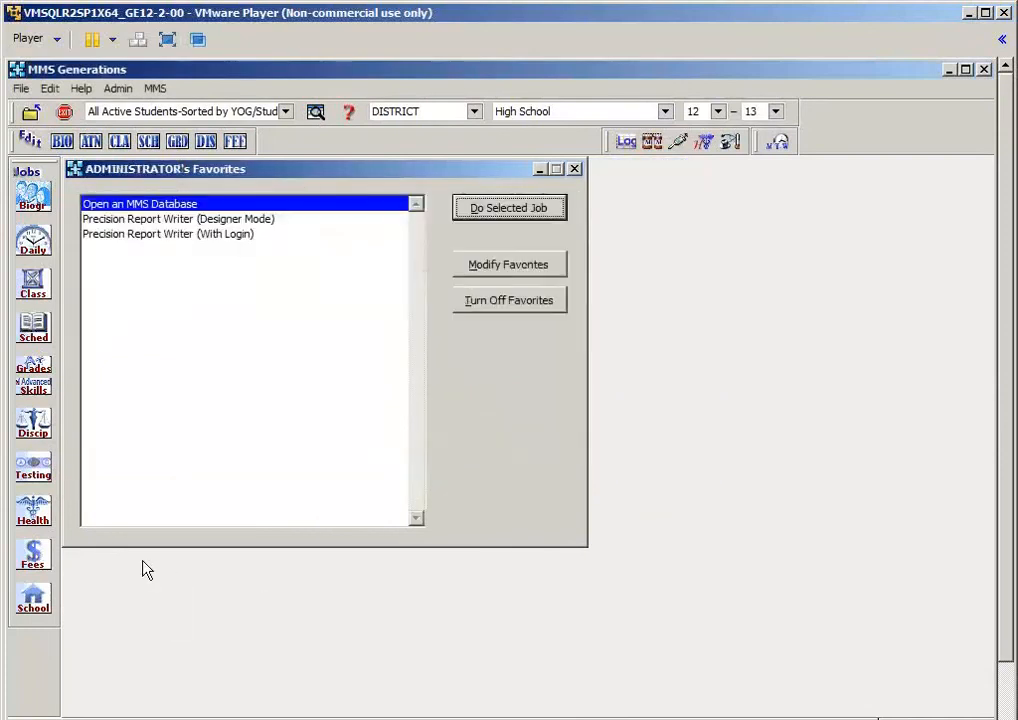
Step: Preview the Study Hall Listing report for all study halls, examine maximum and enrolled seats per day, and close the report
left_click(33, 600)
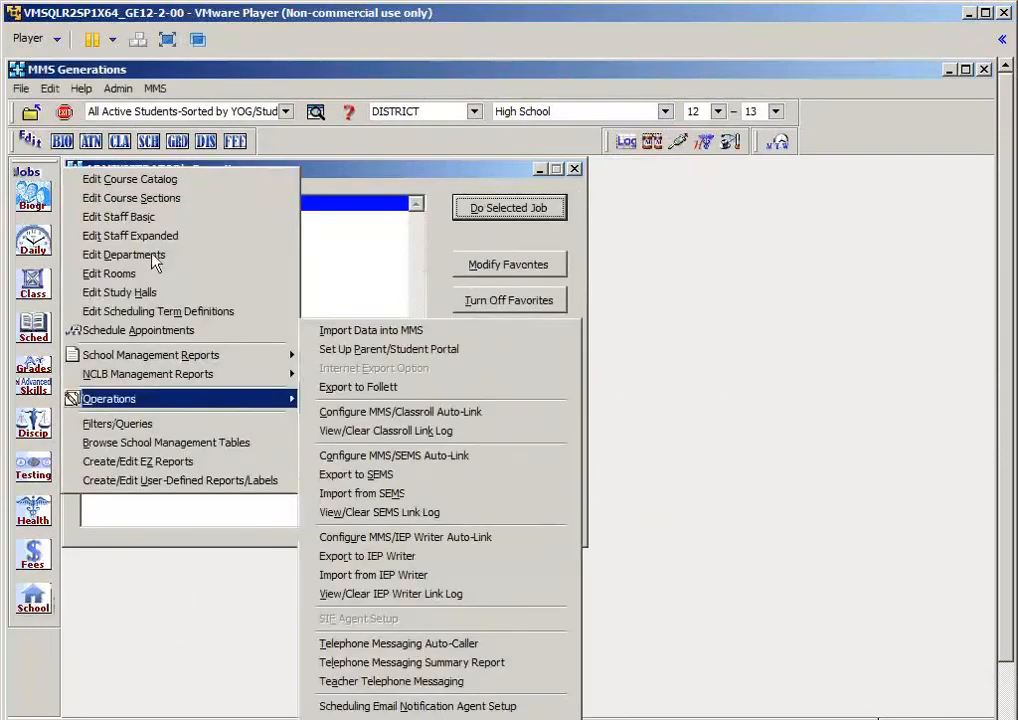
mouse_move(228, 356)
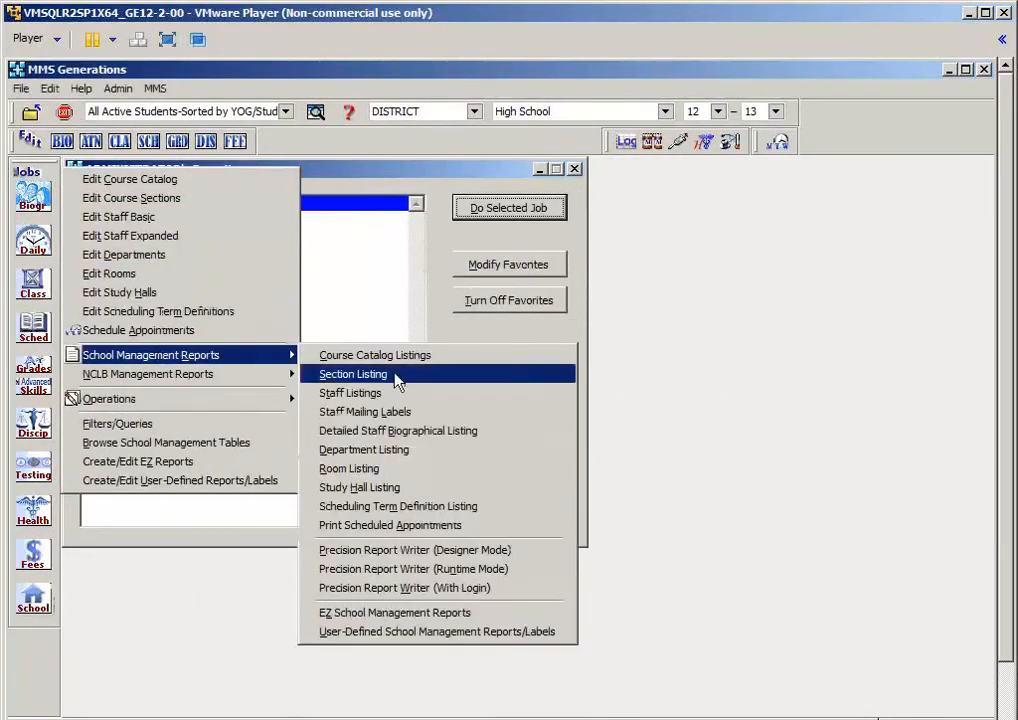
left_click(423, 487)
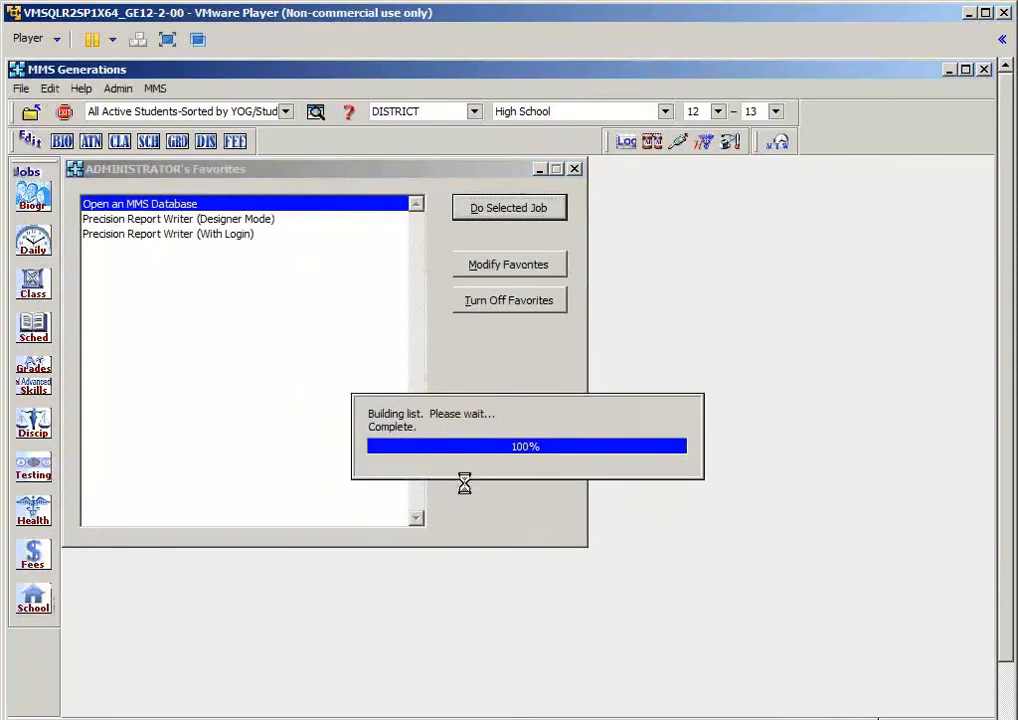
left_click(547, 211)
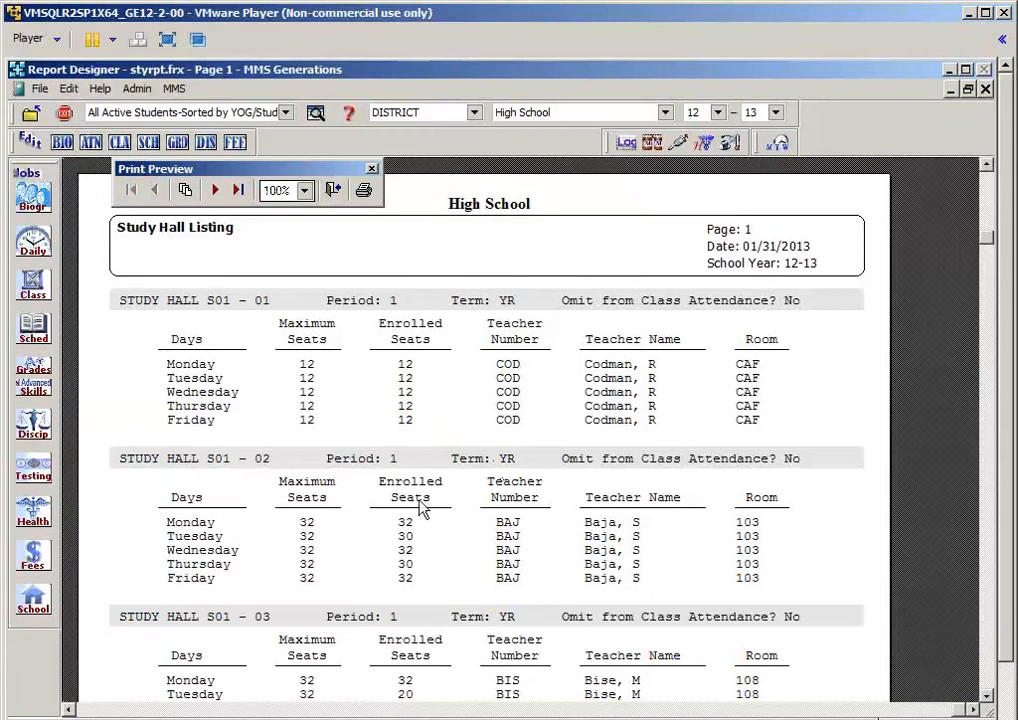
scroll(435, 602, "down", 3)
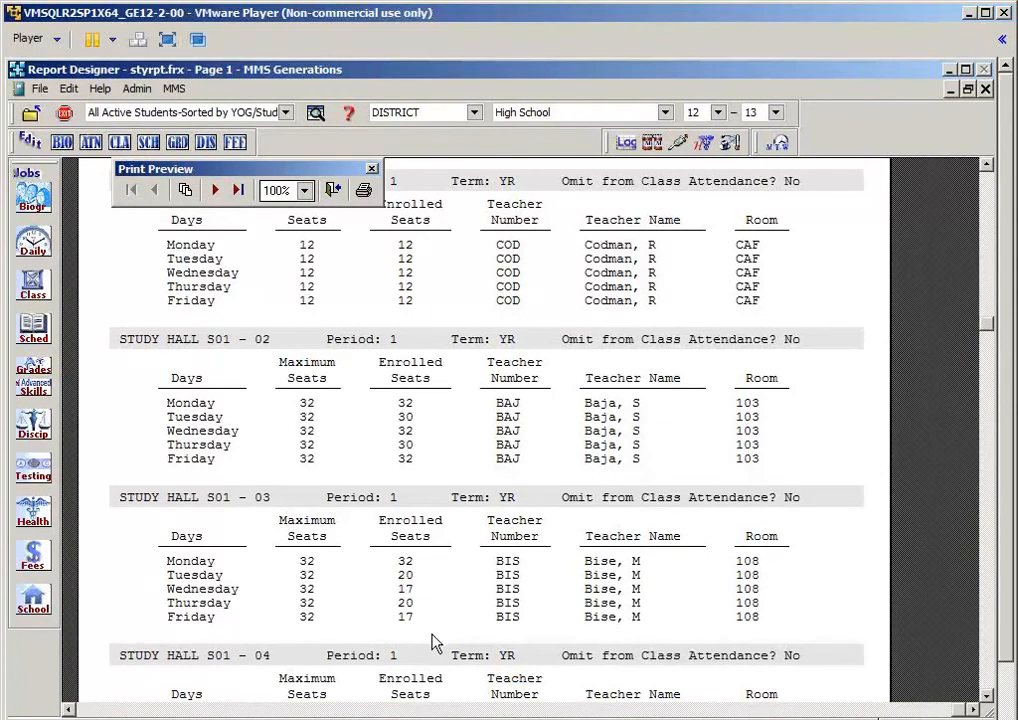
scroll(436, 578, "down", 3)
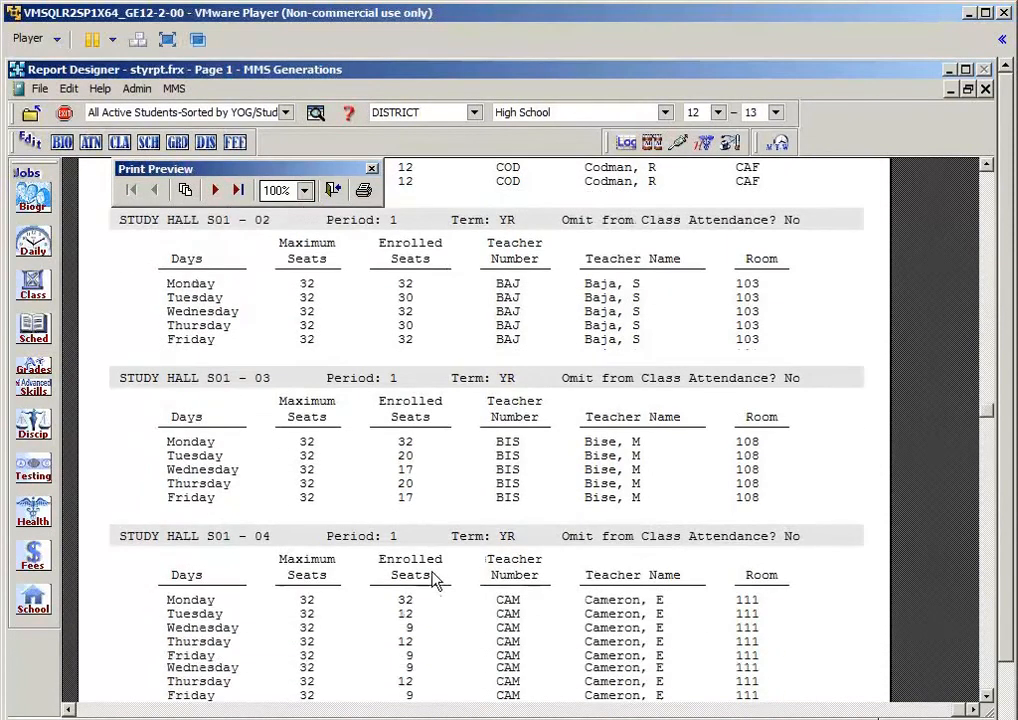
scroll(436, 580, "down", 1)
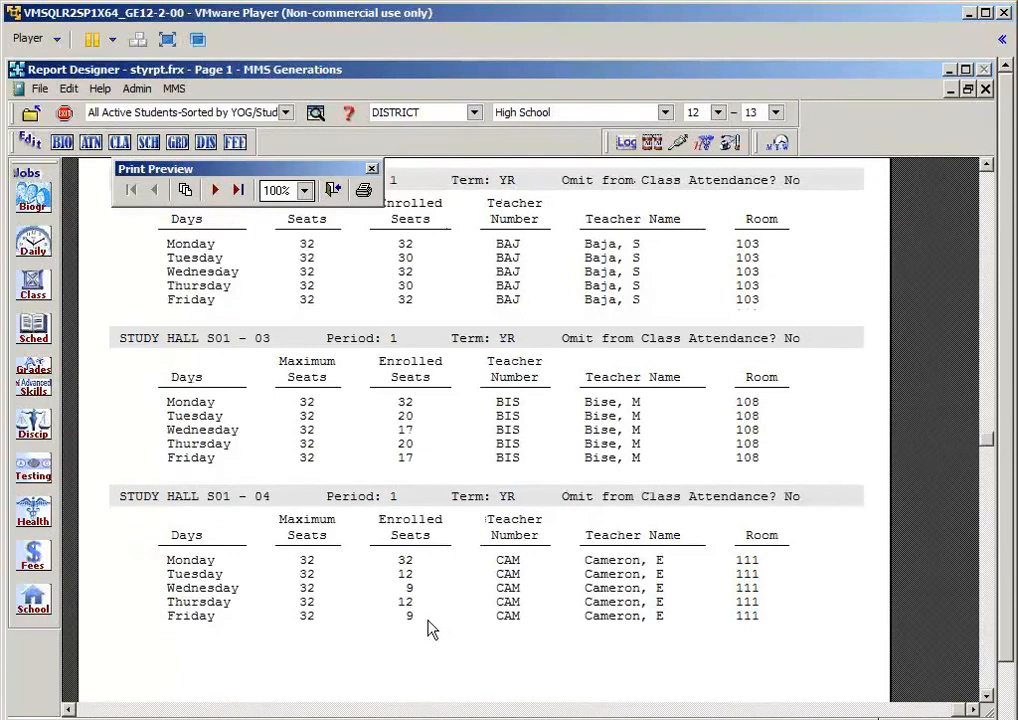
left_click(331, 192)
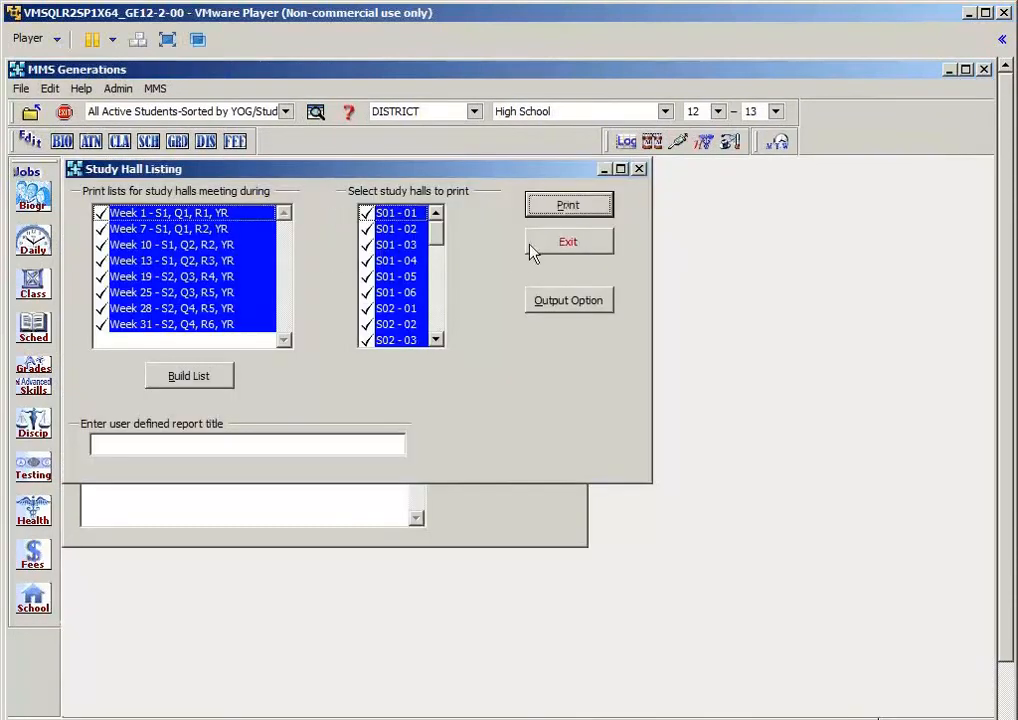
left_click(557, 248)
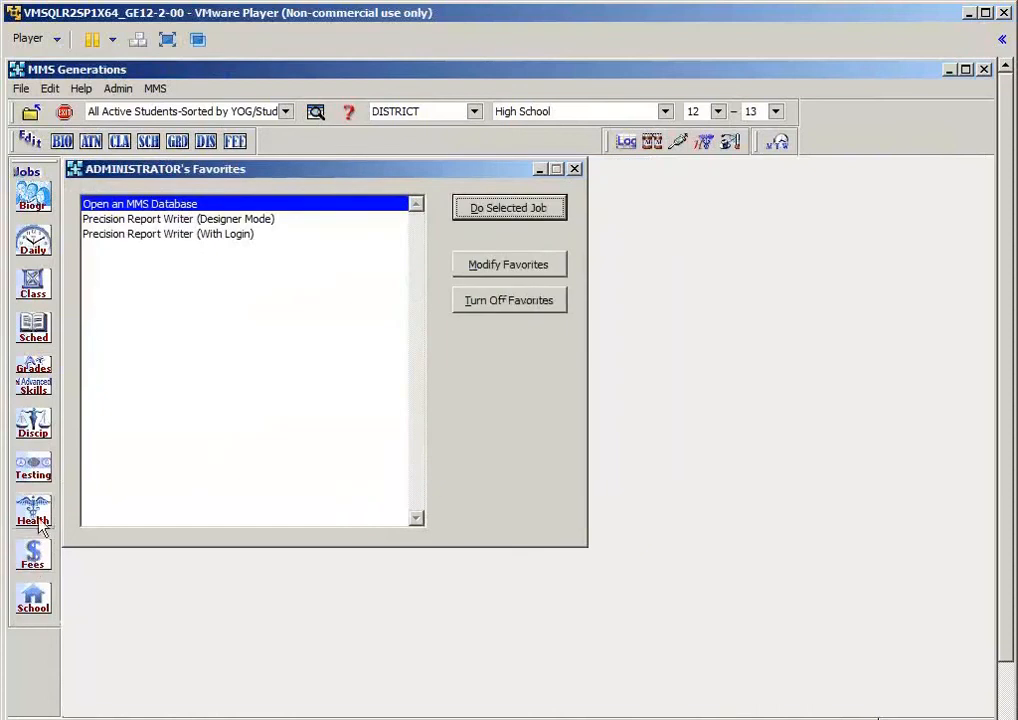
Step: Reopen the Schedule Study Halls operation and bring up its help topic
left_click(34, 337)
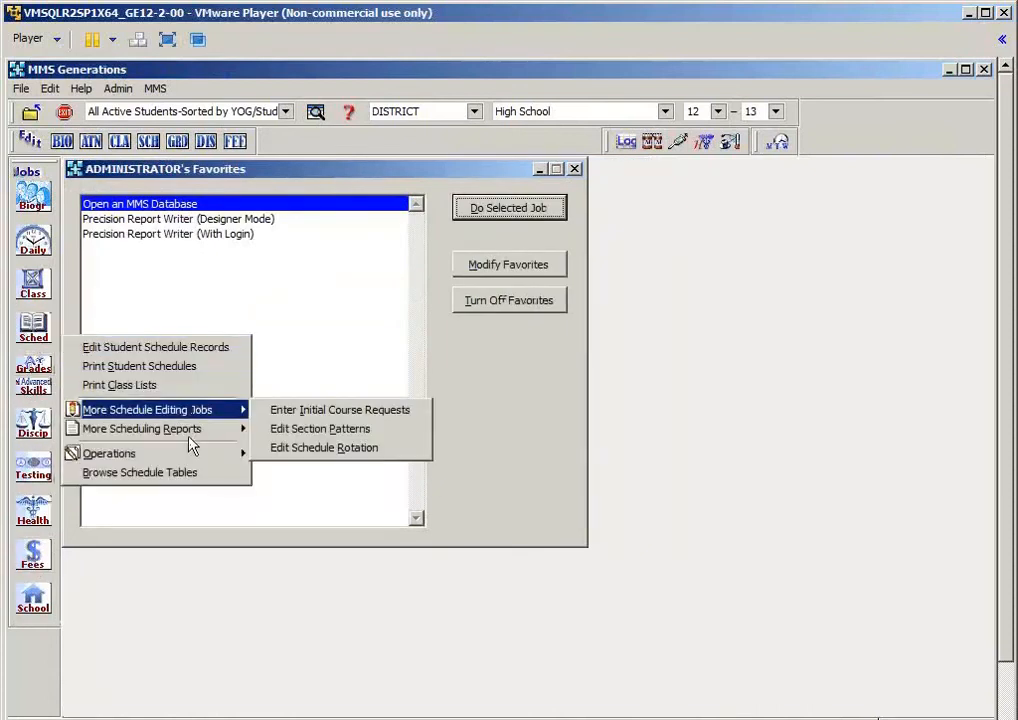
mouse_move(160, 453)
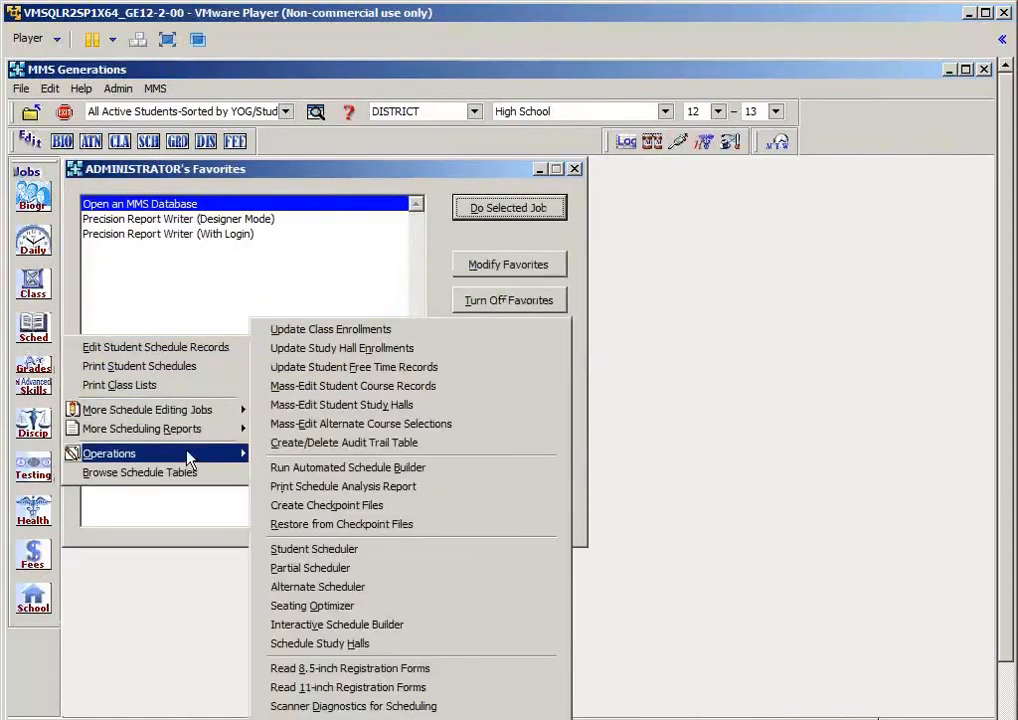
left_click(335, 644)
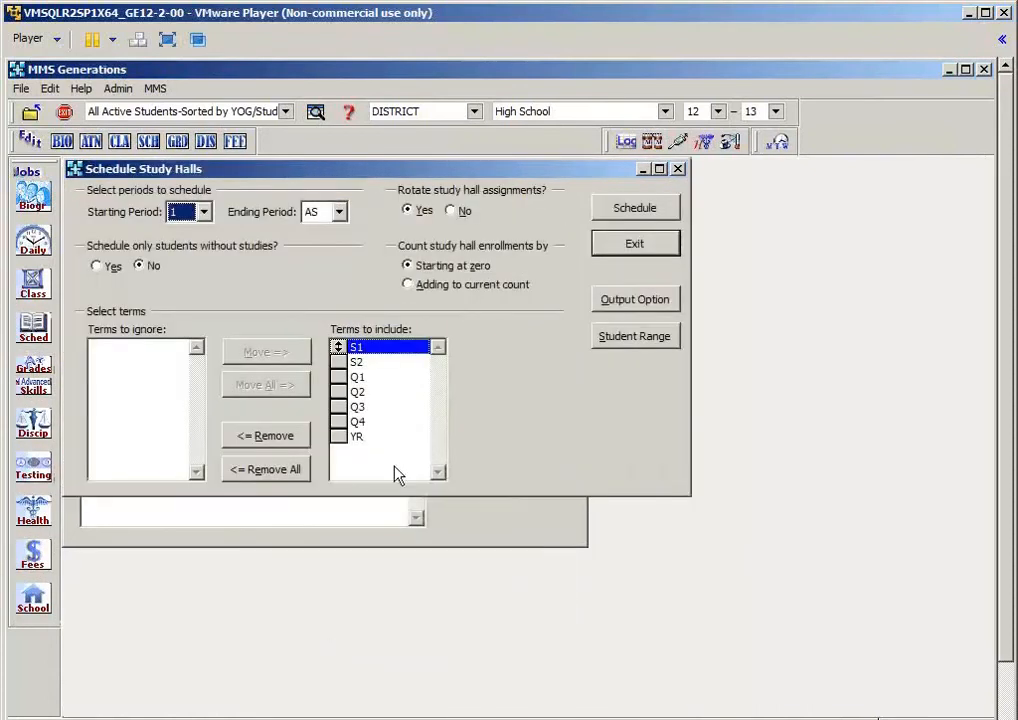
left_click(346, 112)
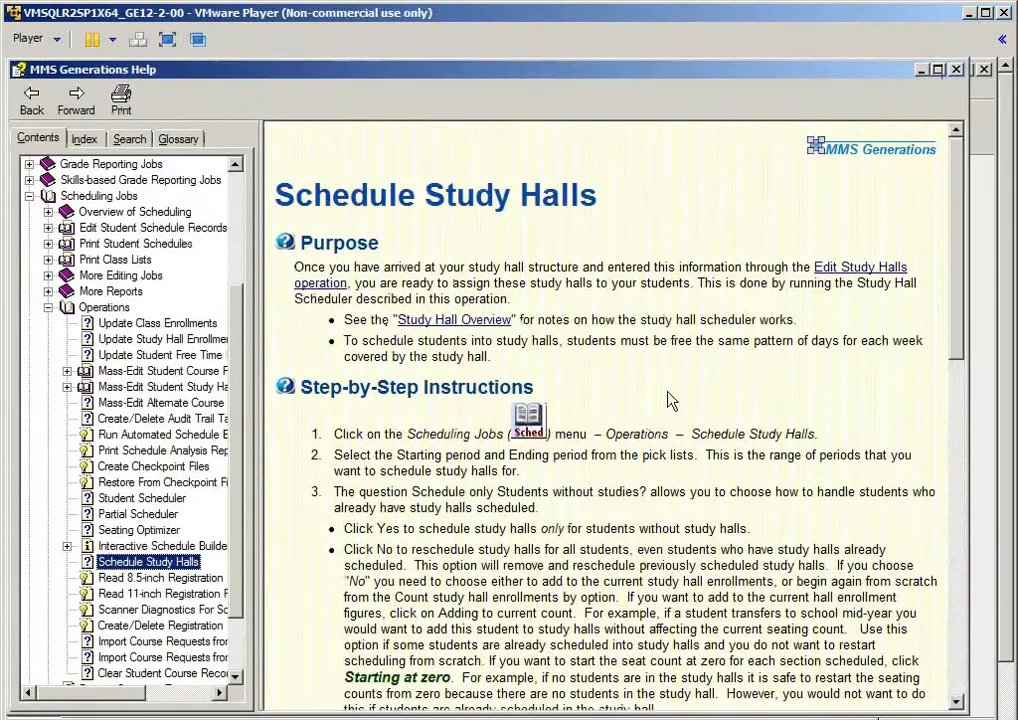
Step: Read the help instructions on scheduling only students without studies, rotating assignments, choosing terms, and the error listing
scroll(682, 335, "down", 2)
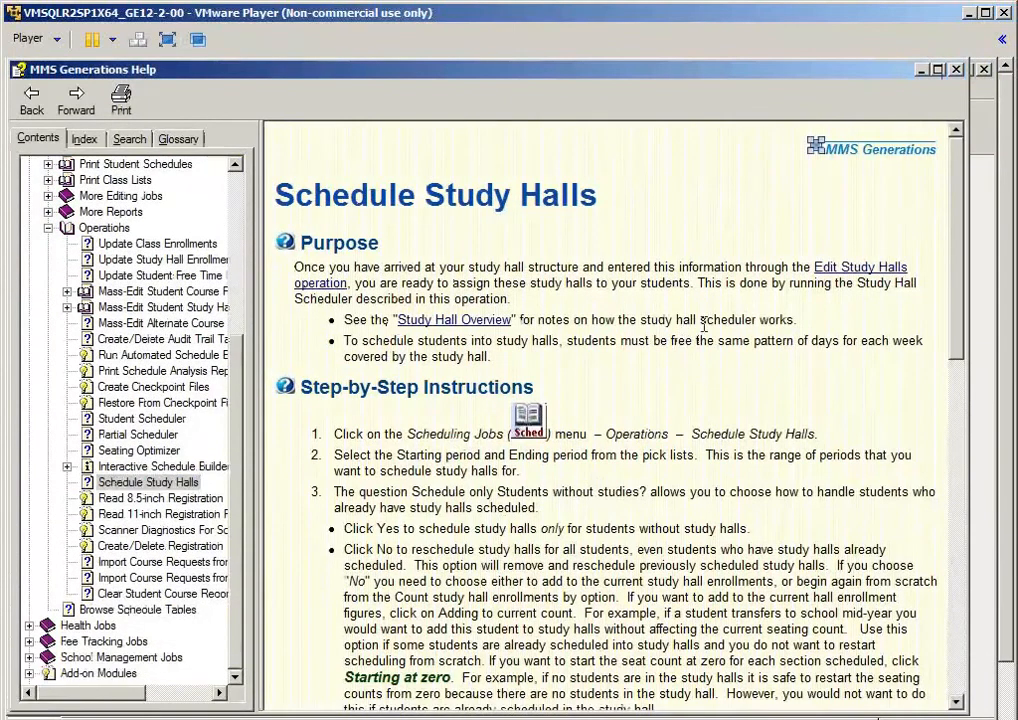
scroll(682, 338, "down", 7)
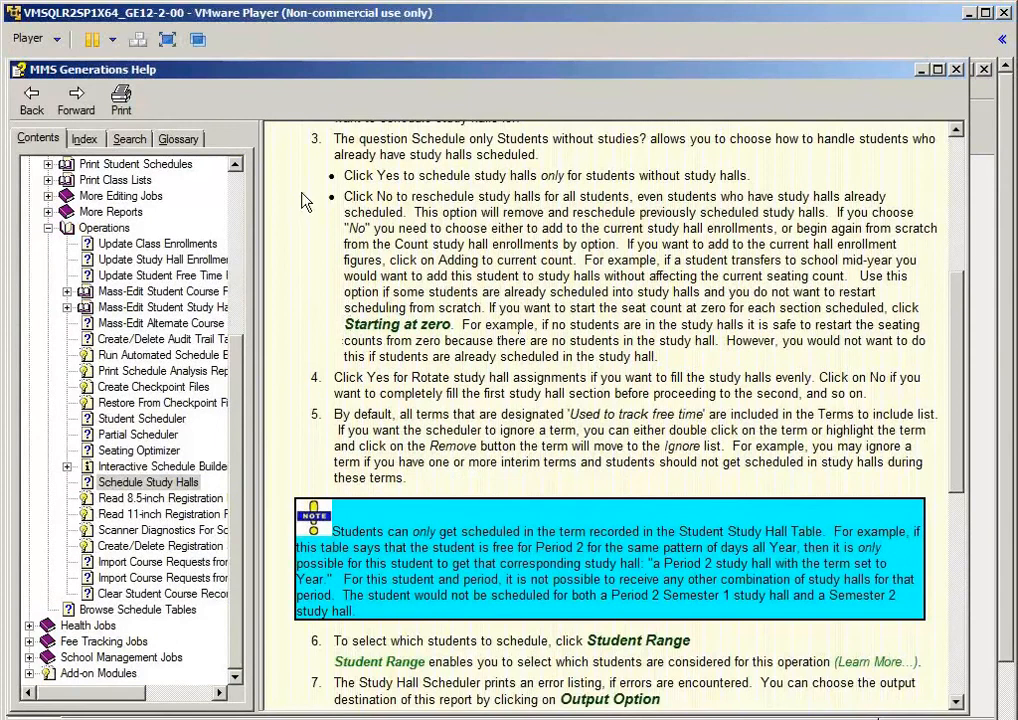
left_click_drag(344, 176, 730, 181)
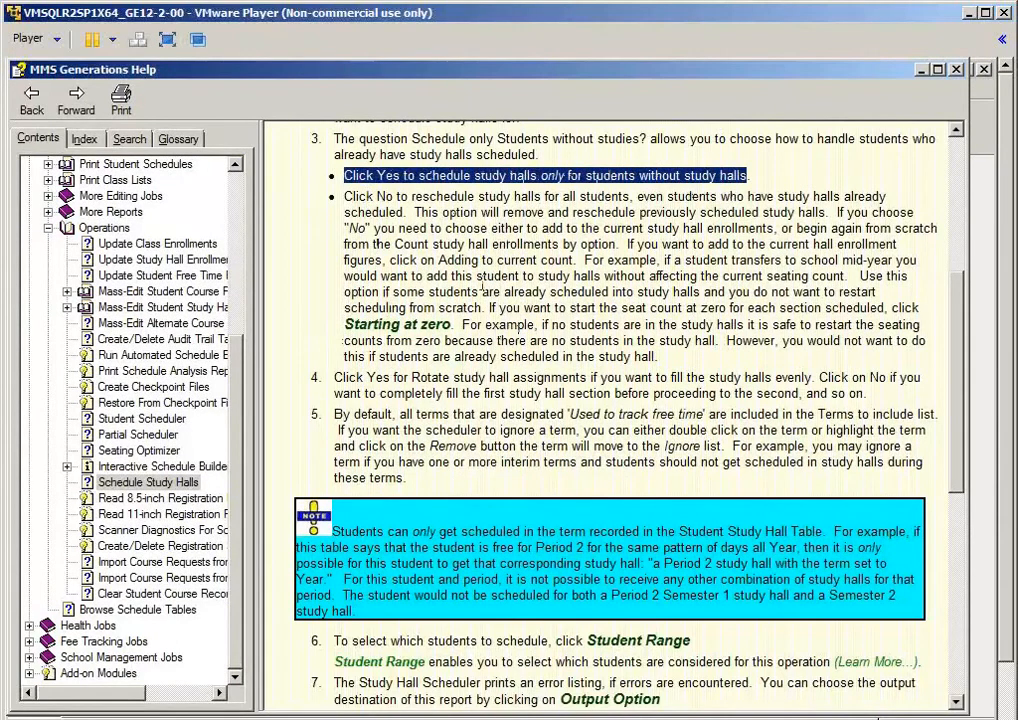
left_click(433, 190)
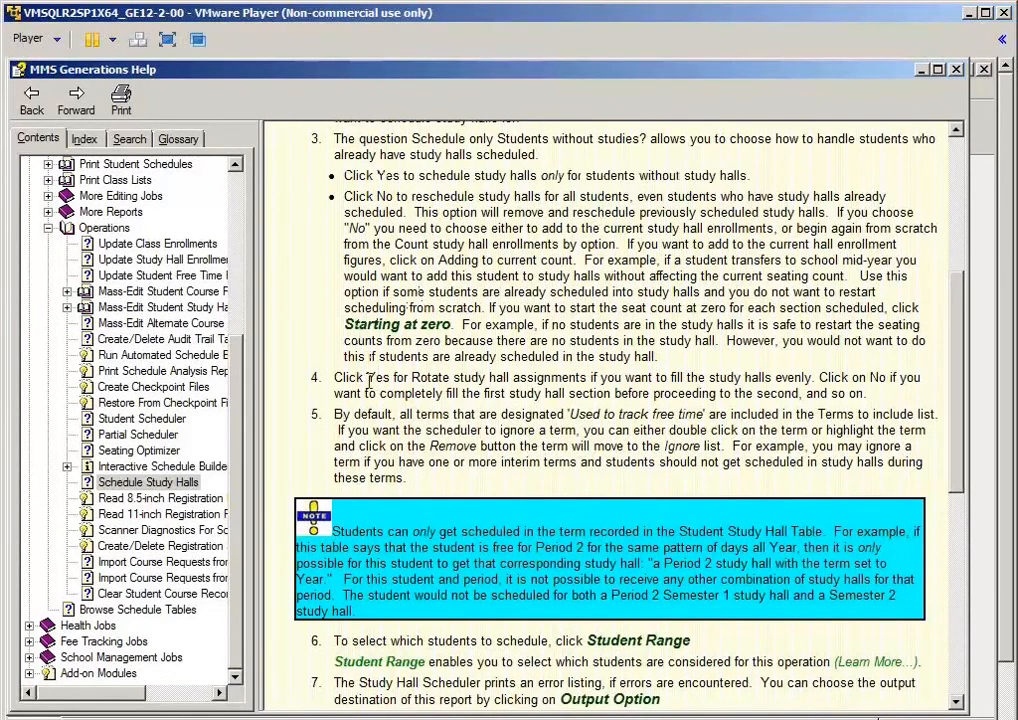
left_click_drag(370, 380, 452, 414)
scroll(432, 400, "down", 3)
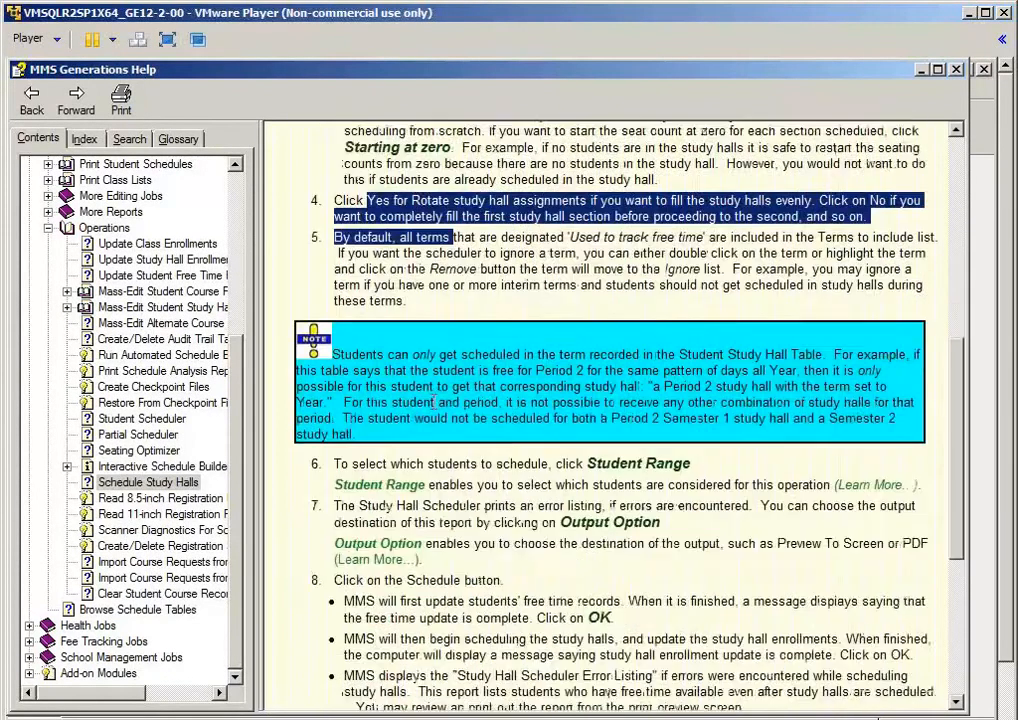
scroll(434, 401, "down", 2)
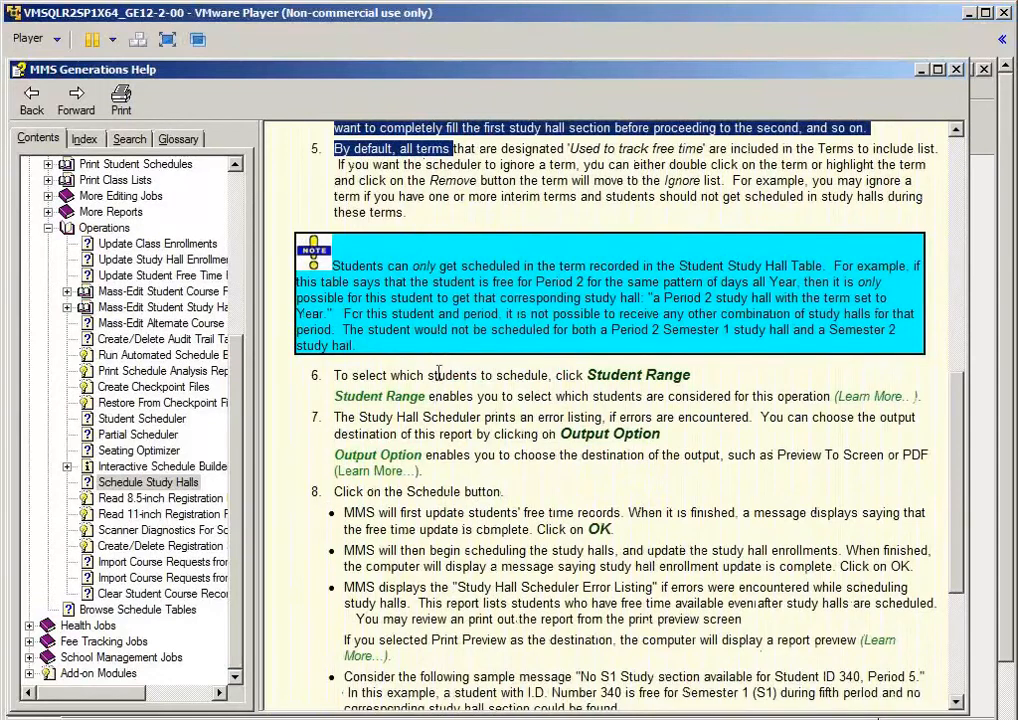
scroll(481, 556, "down", 5)
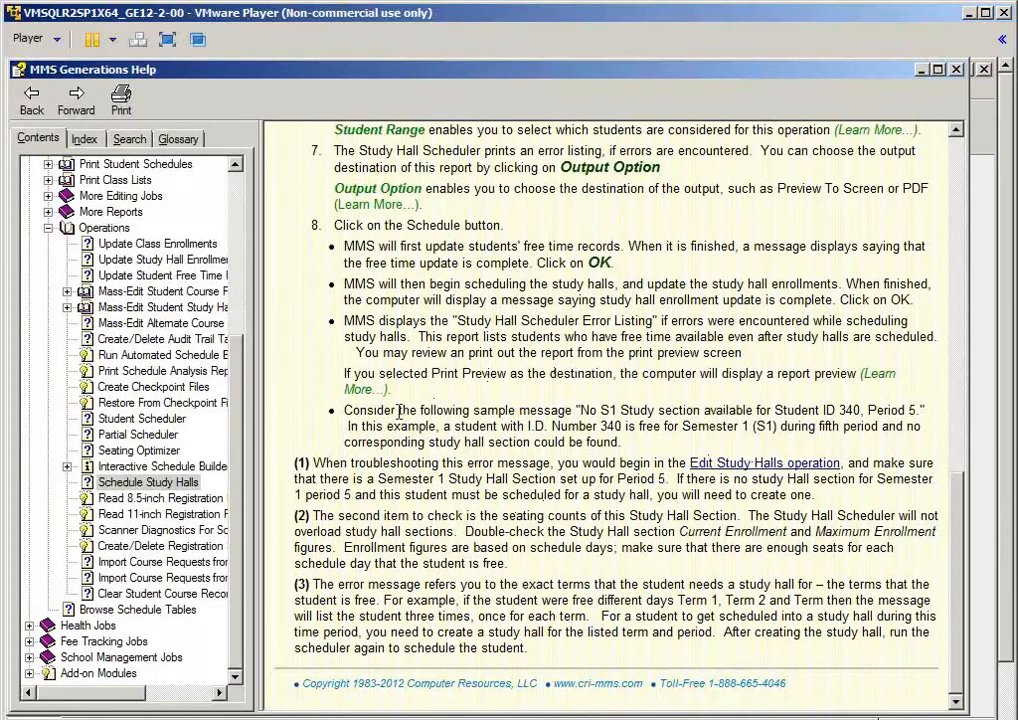
Step: Expand and collapse the Print Preview explanation in the help topic, and close both the help and Schedule Study Halls
left_click(880, 386)
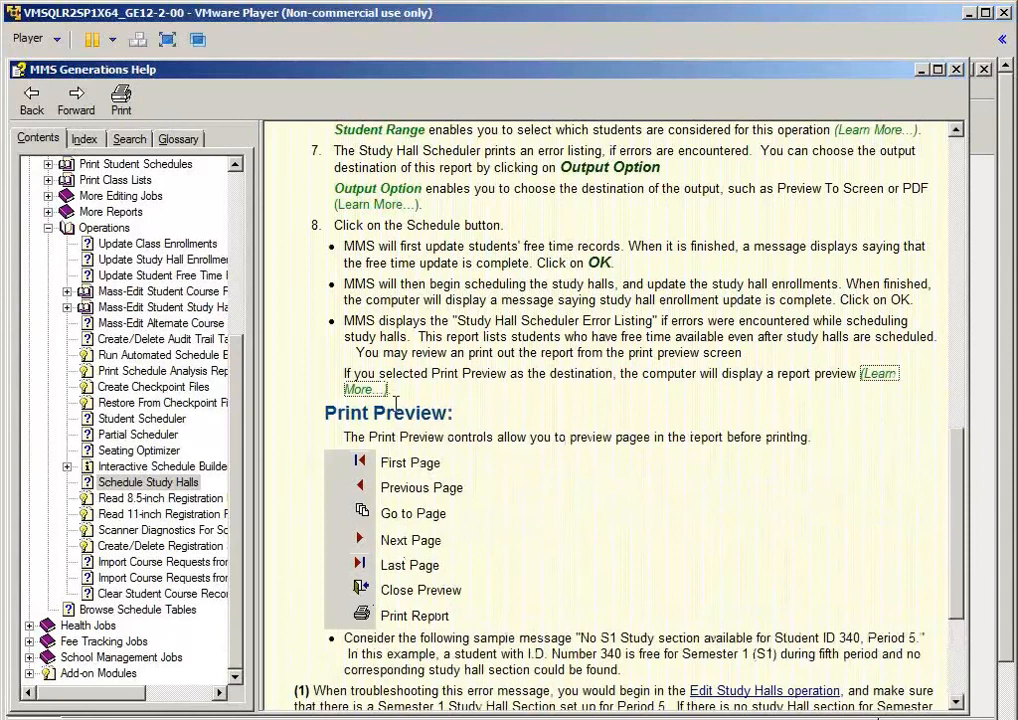
left_click(364, 390)
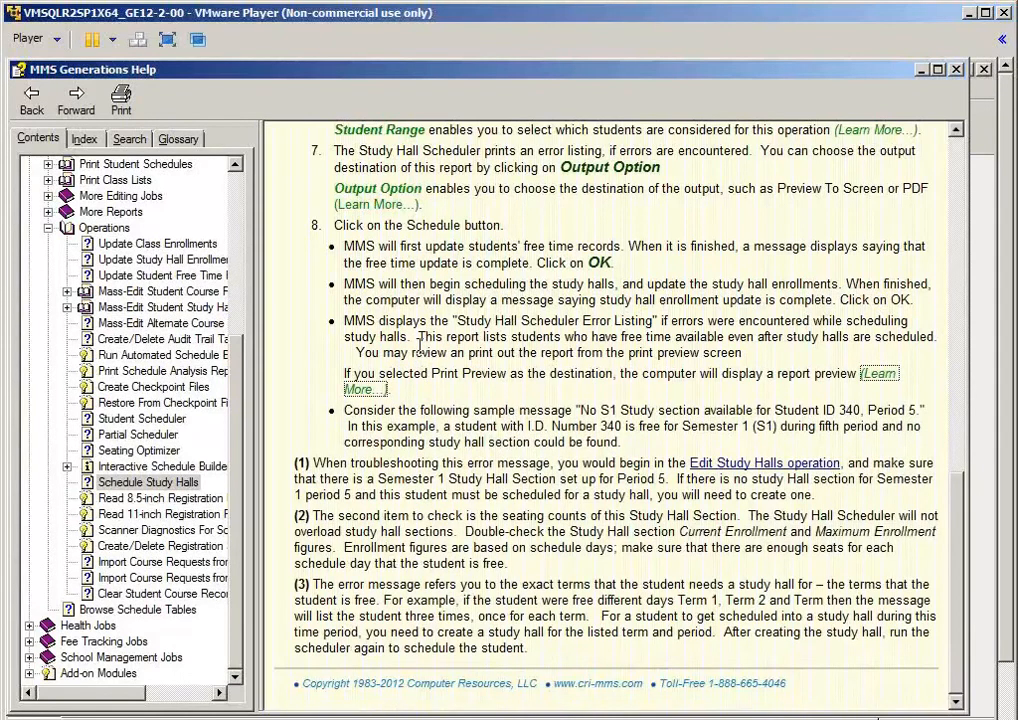
left_click(956, 70)
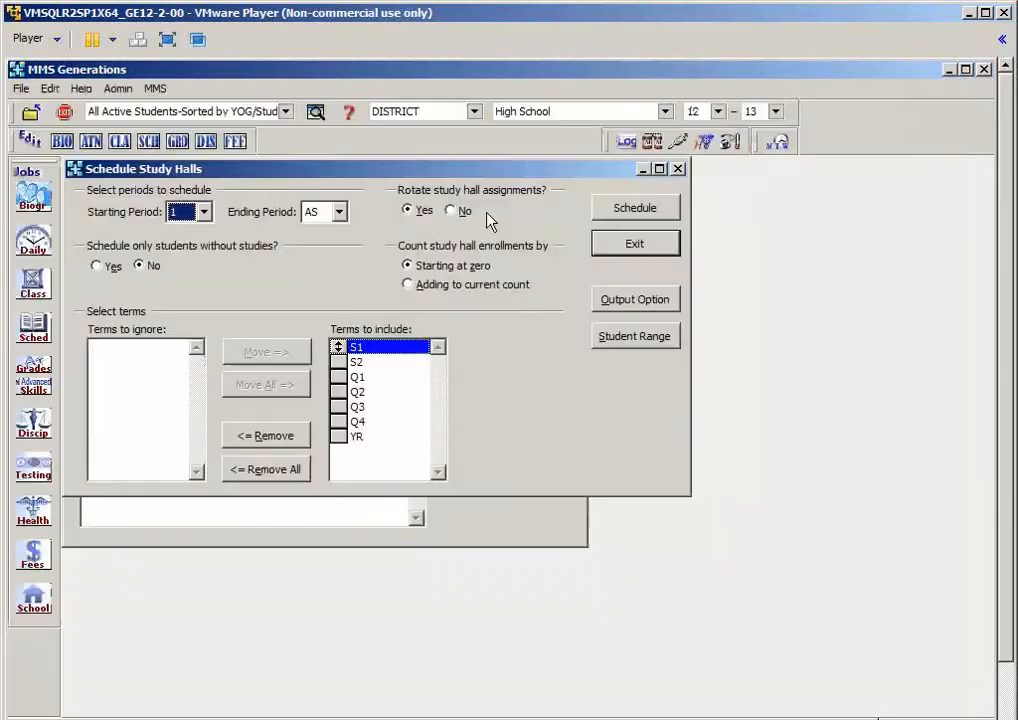
left_click(634, 246)
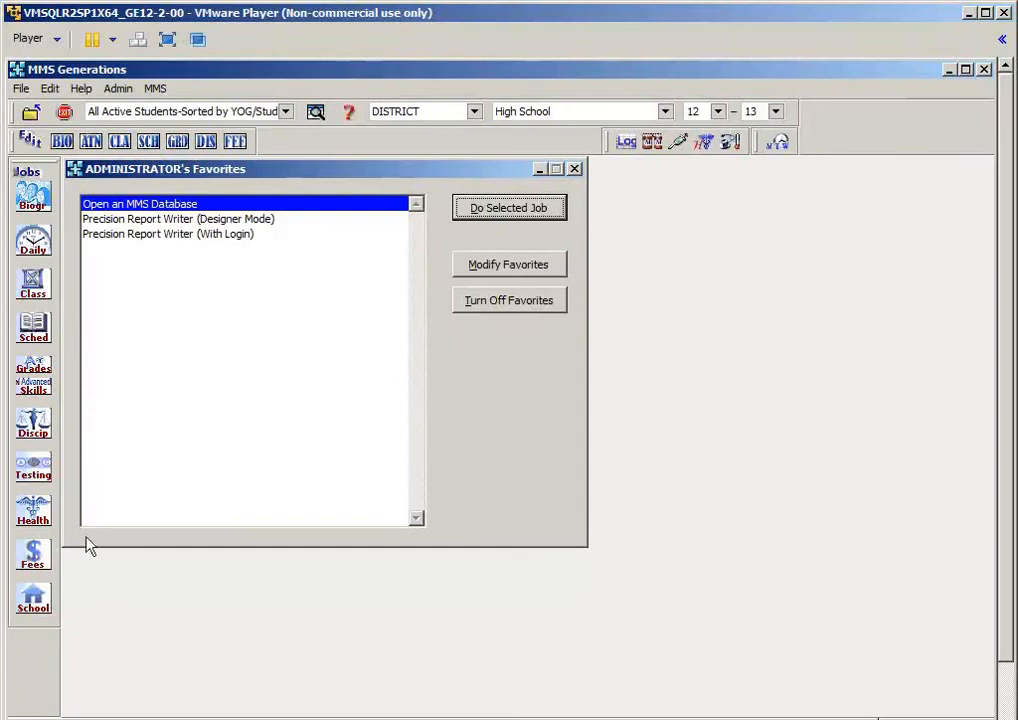
Step: Preview the Study Hall Lists report for all study halls, weeks, days and teachers, listing teachers by name, and maximize the preview
left_click(40, 336)
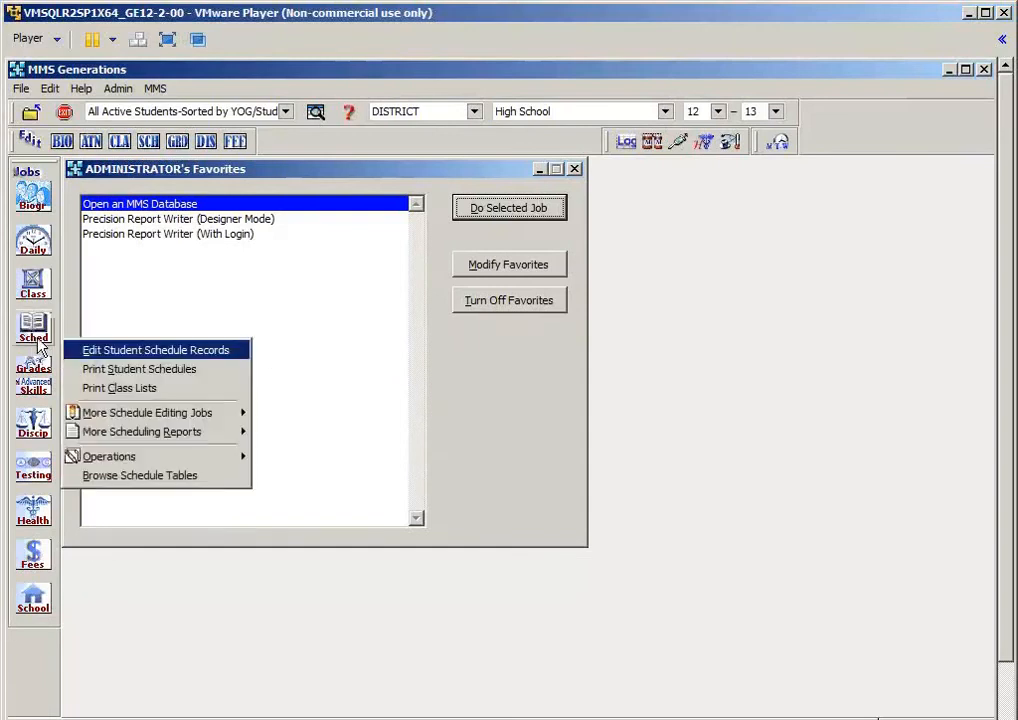
mouse_move(212, 437)
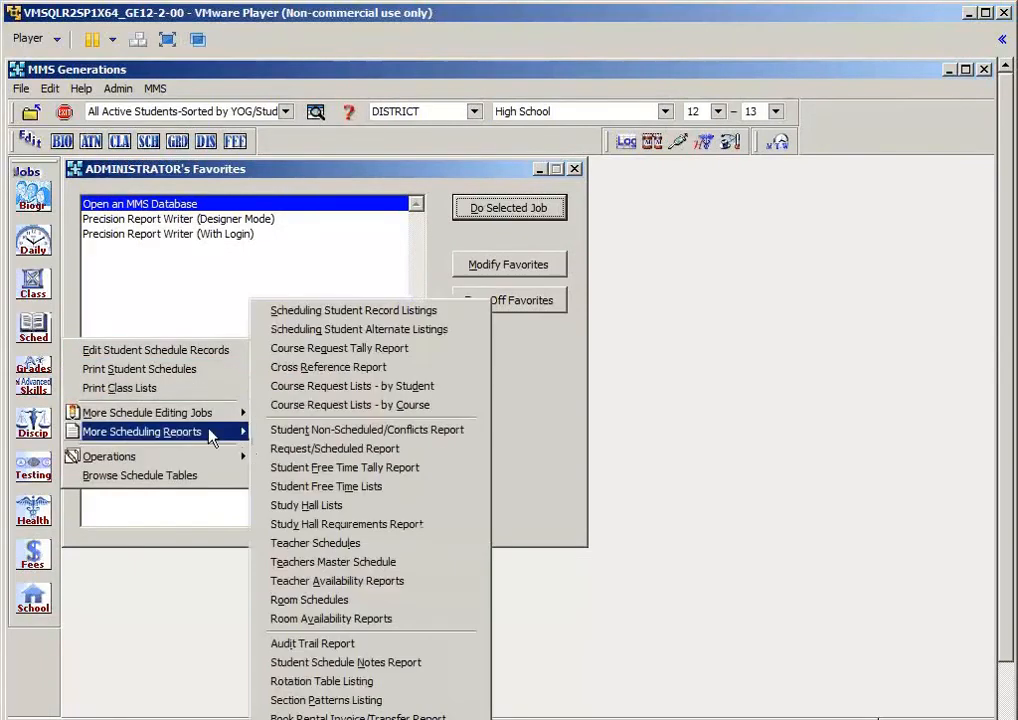
left_click(355, 508)
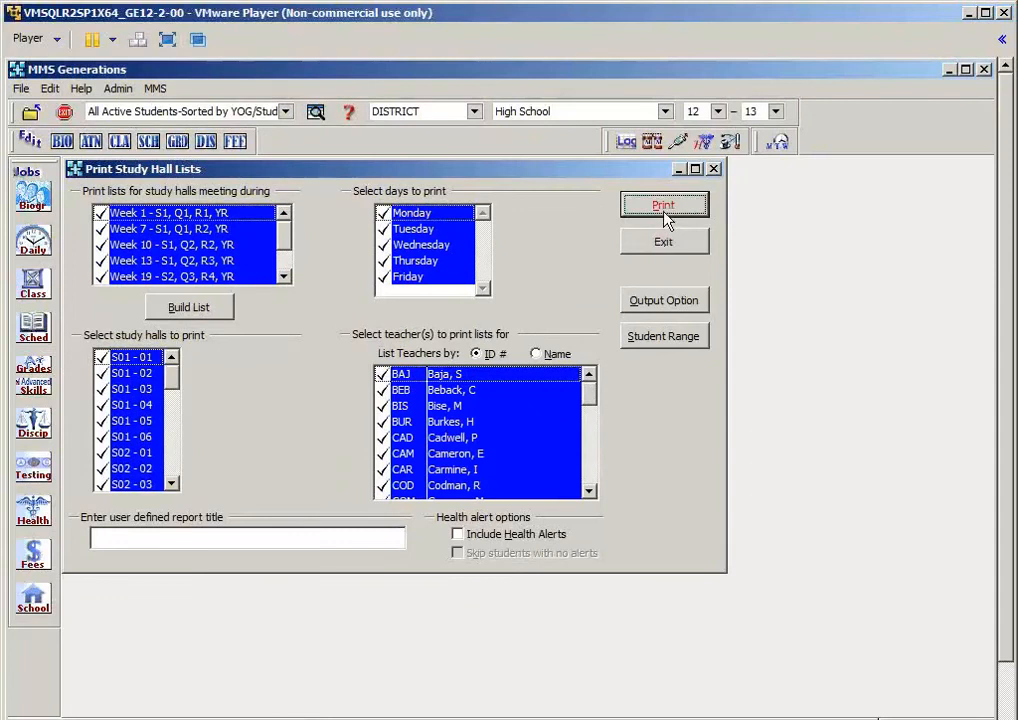
left_click(546, 354)
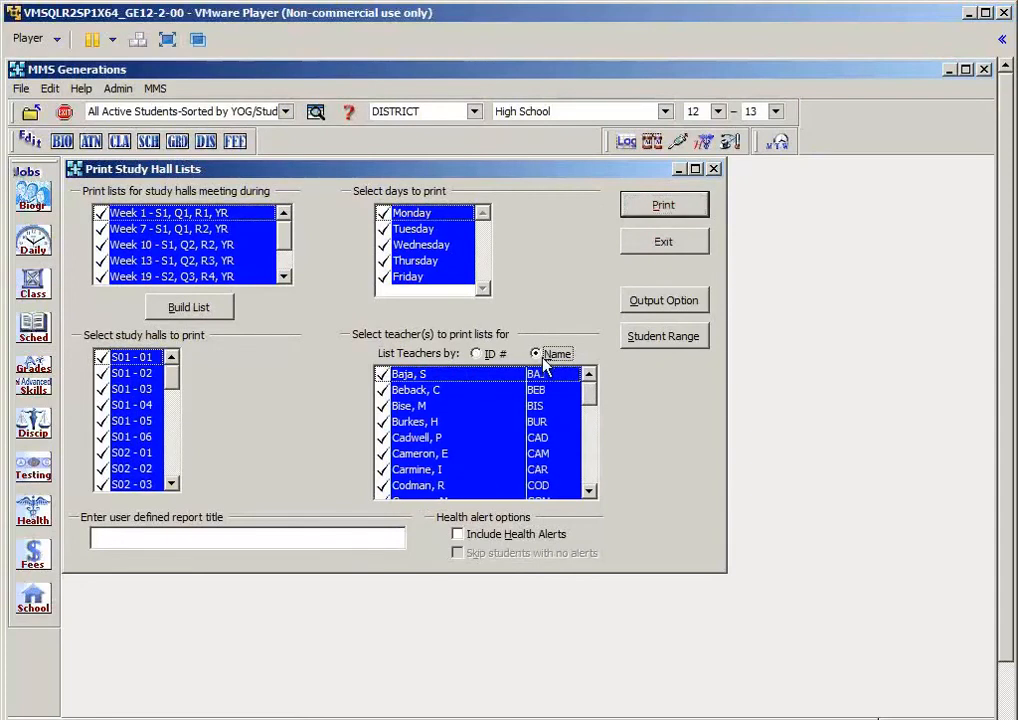
left_click(635, 212)
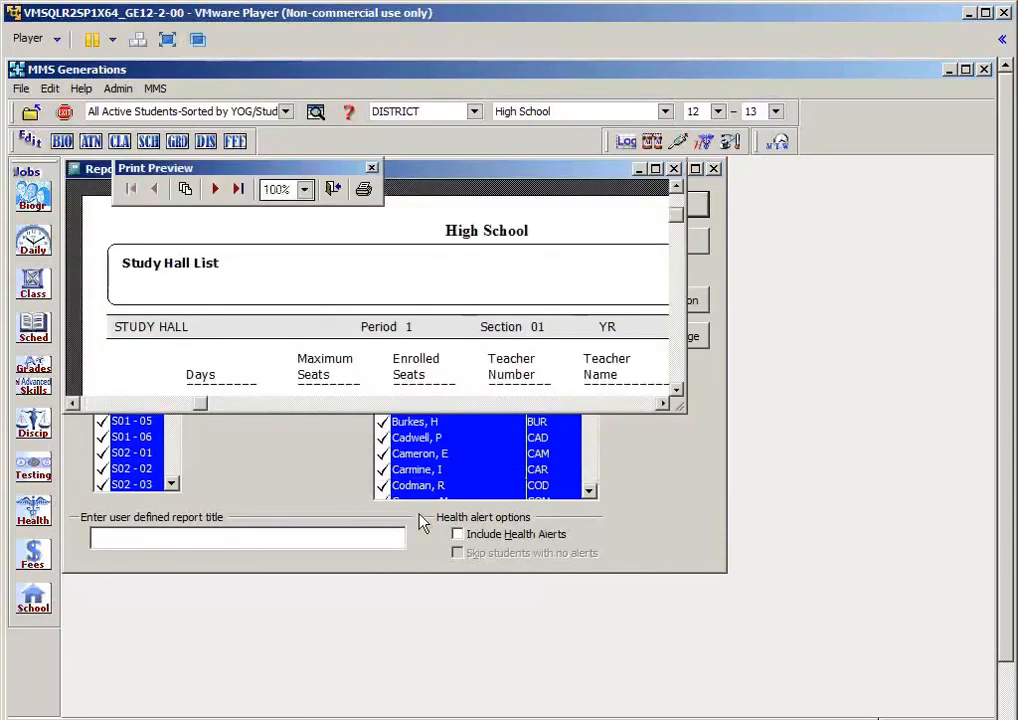
left_click(656, 169)
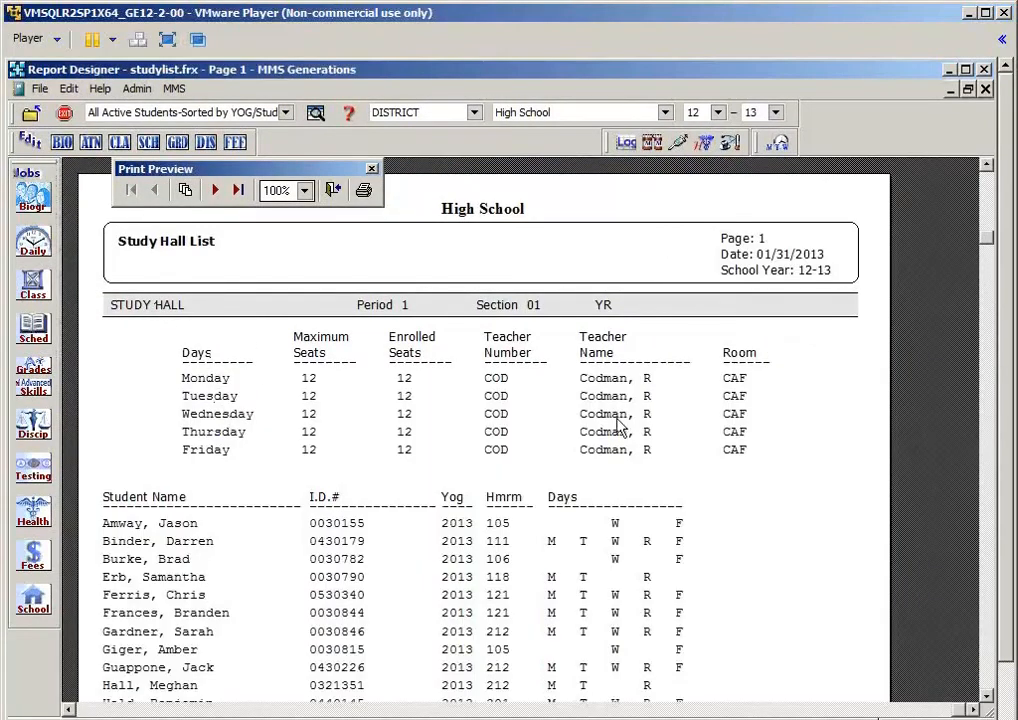
Step: Examine the seat counts, student rosters and meeting days on the first three Study Hall List pages, and close the report and its setup
scroll(455, 600, "down", 5)
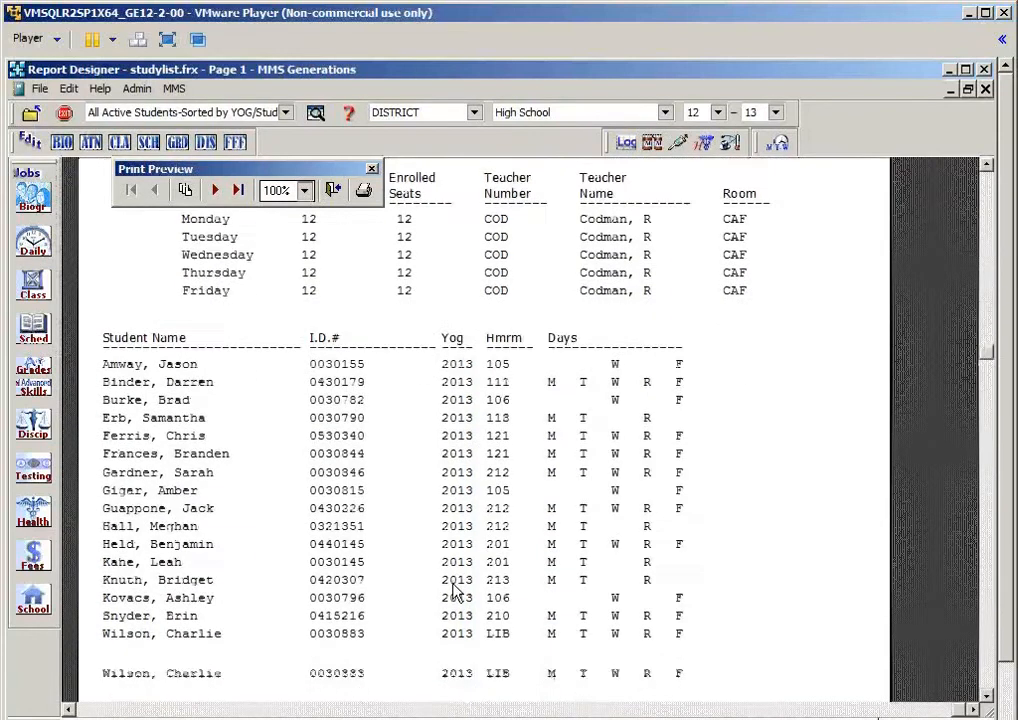
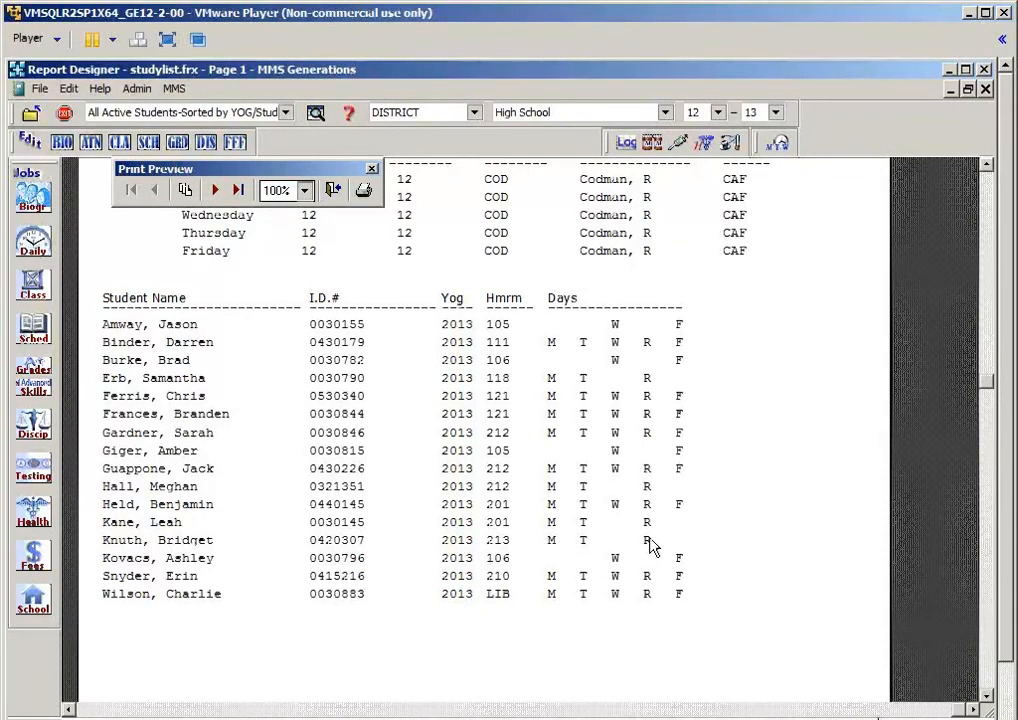
left_click(217, 192)
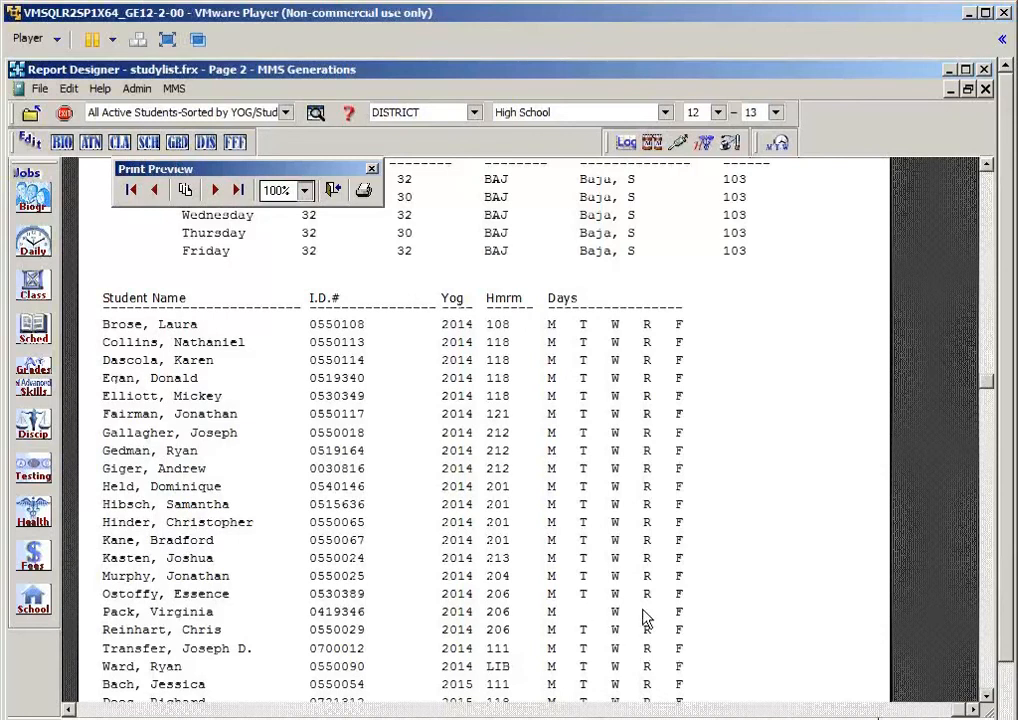
scroll(500, 536, "down", 4)
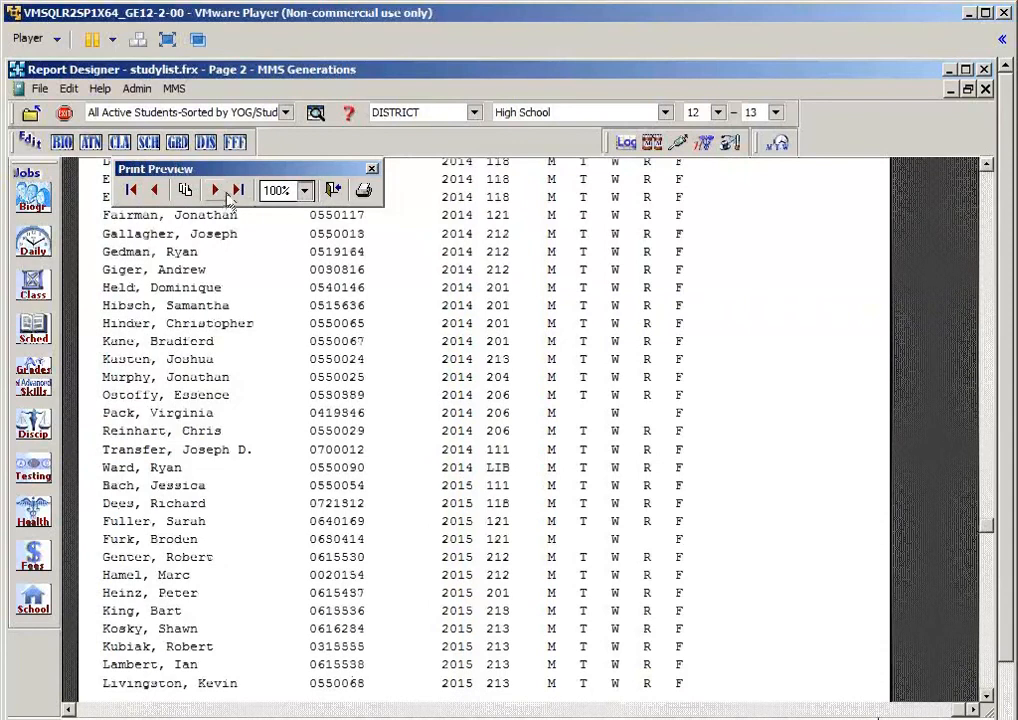
left_click(224, 196)
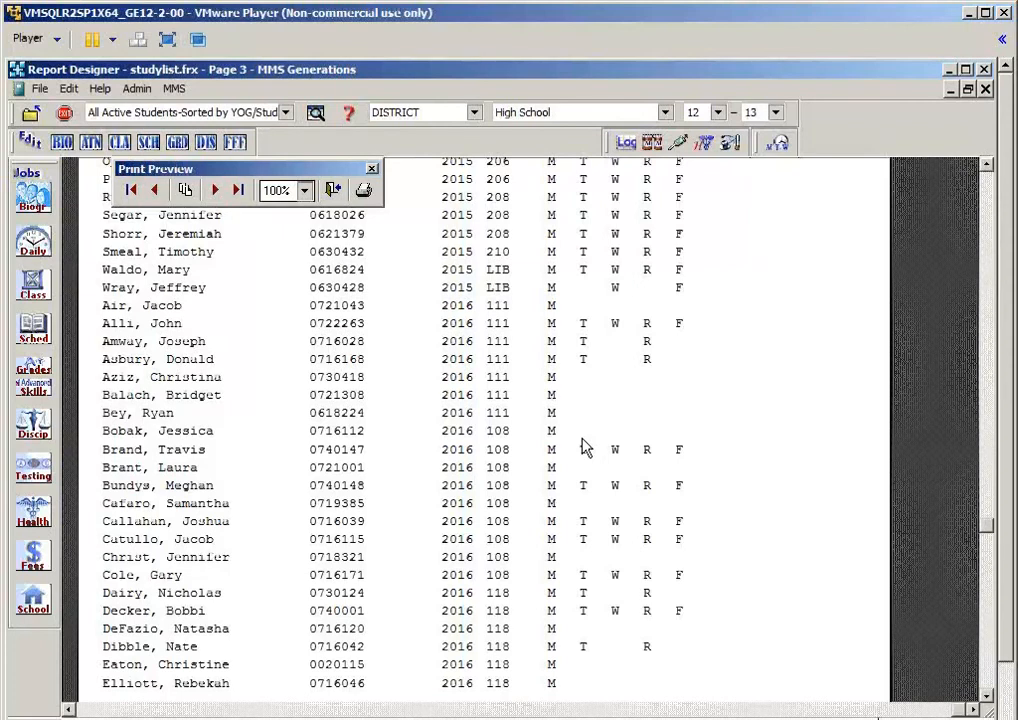
scroll(266, 404, "up", 5)
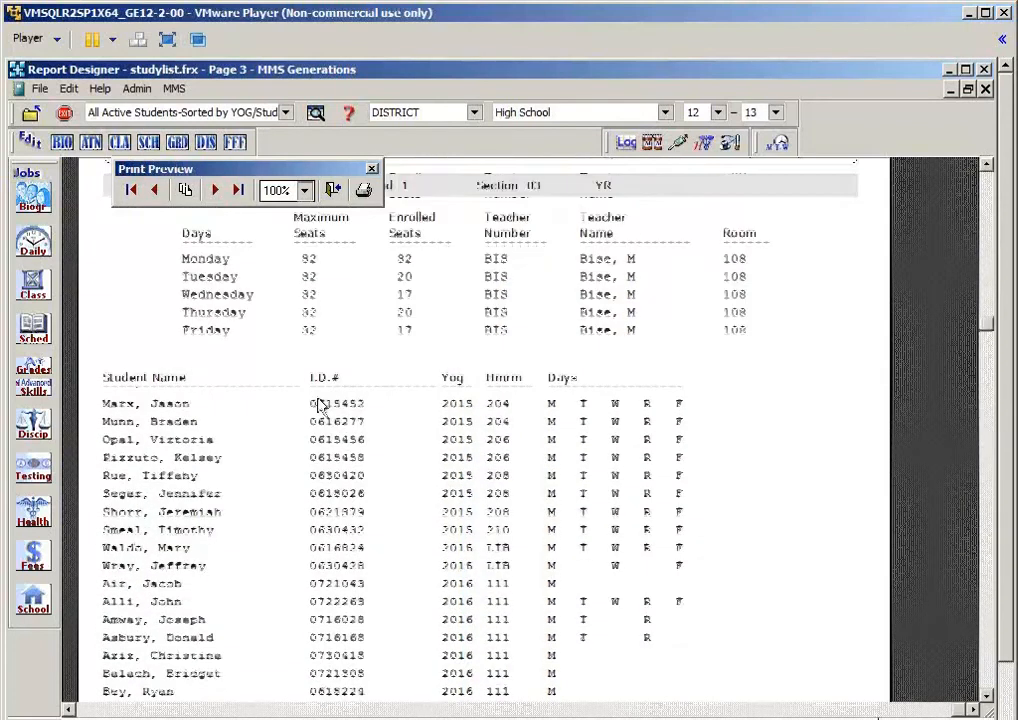
scroll(318, 404, "up", 2)
scroll(382, 375, "down", 7)
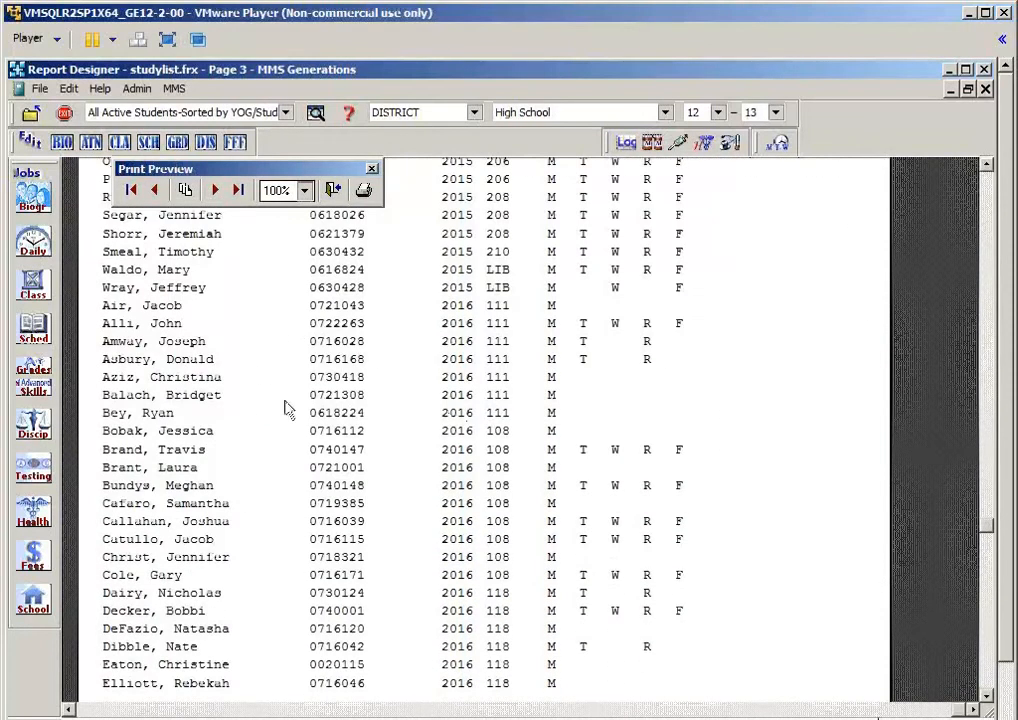
scroll(285, 410, "up", 7)
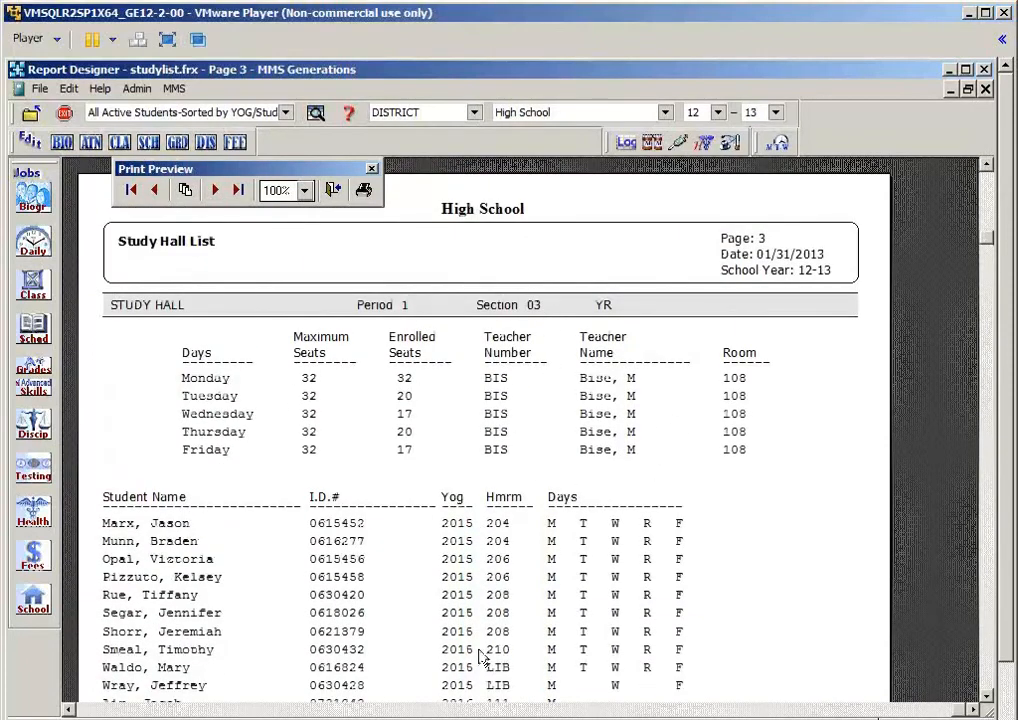
left_click(338, 192)
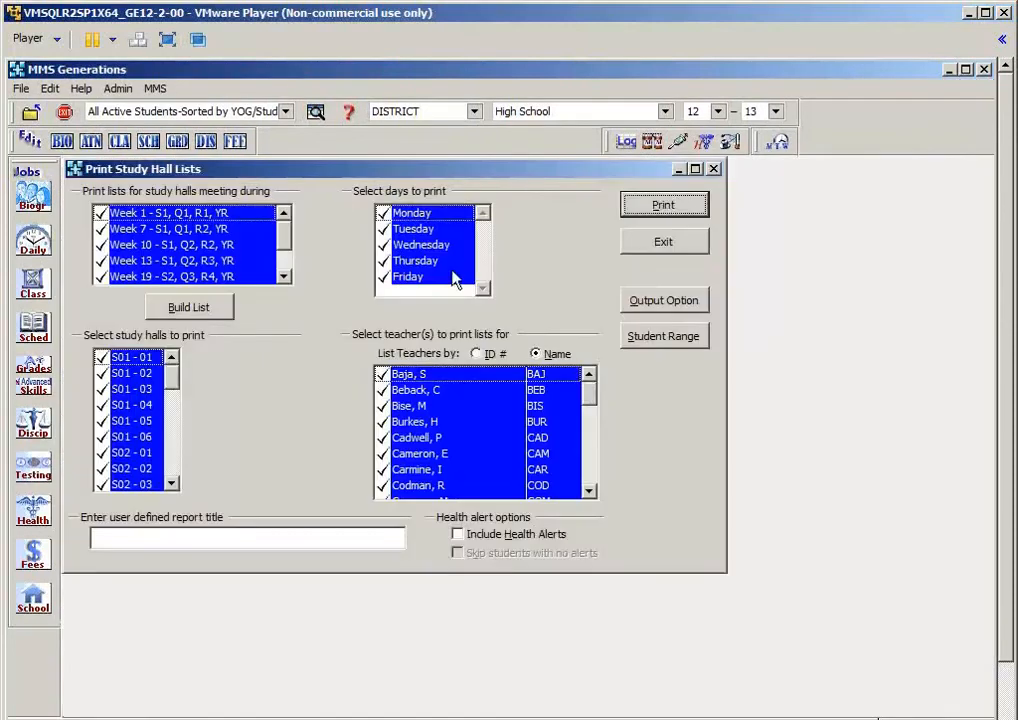
left_click(632, 243)
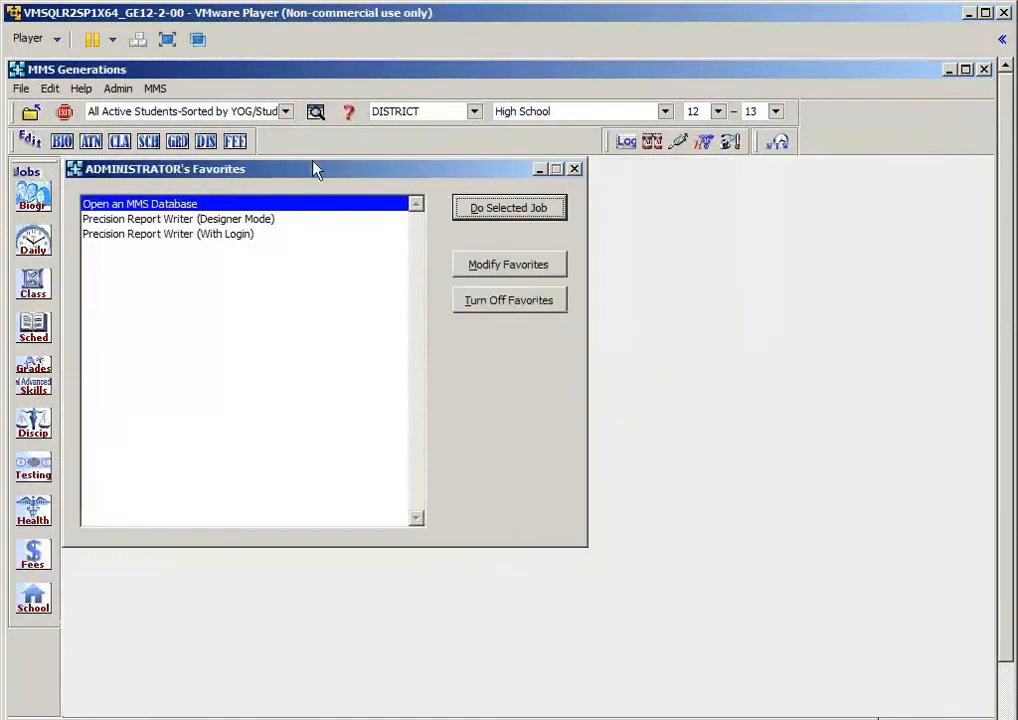
Step: Open the student schedule records, advance to the third student, and select that student's period 5 STUDY HALL section
left_click(148, 141)
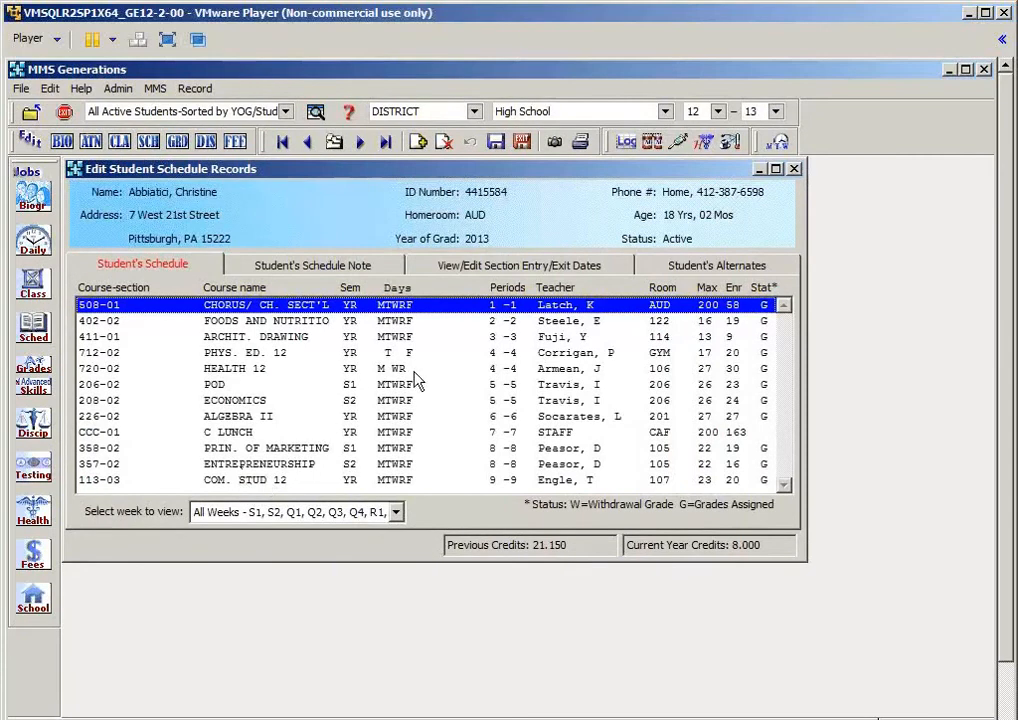
left_click(360, 145)
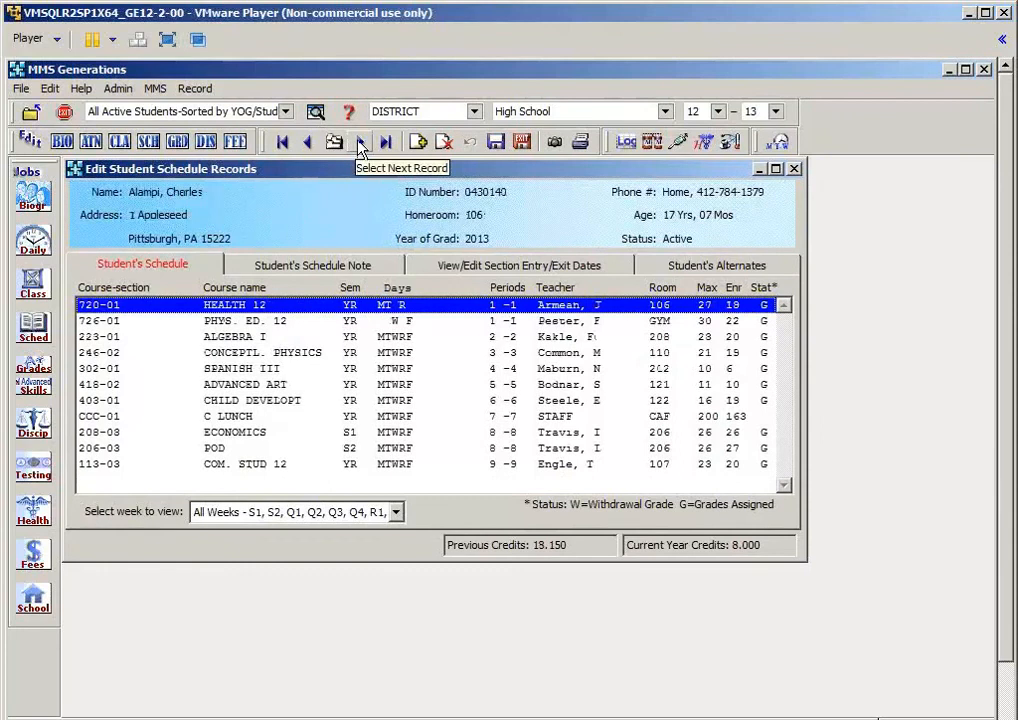
left_click(360, 143)
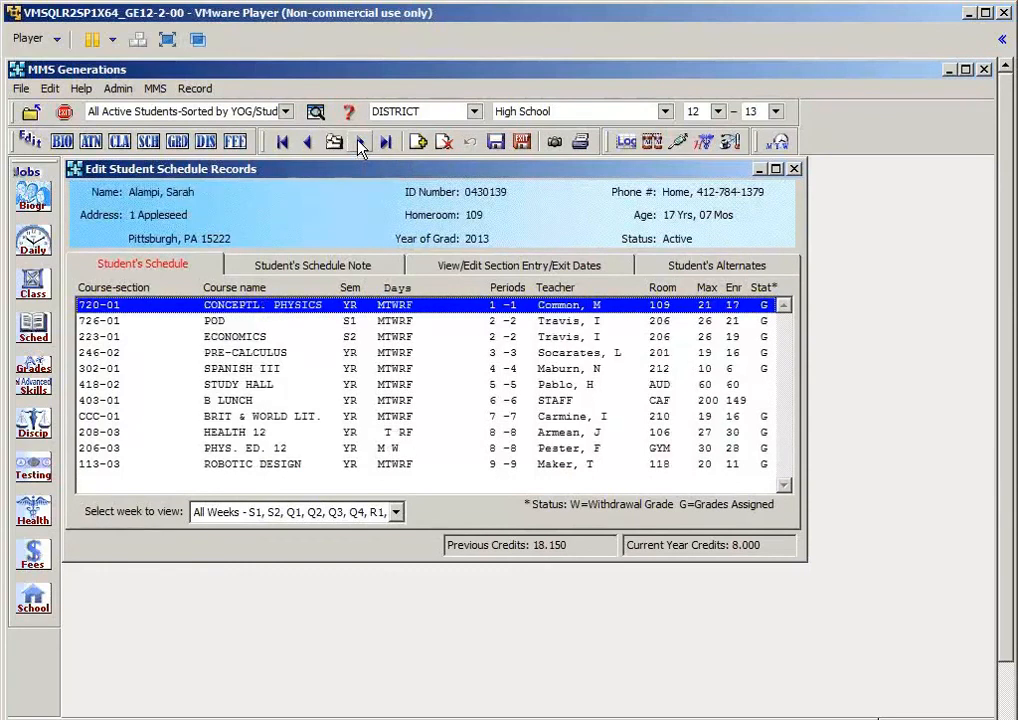
left_click(255, 388)
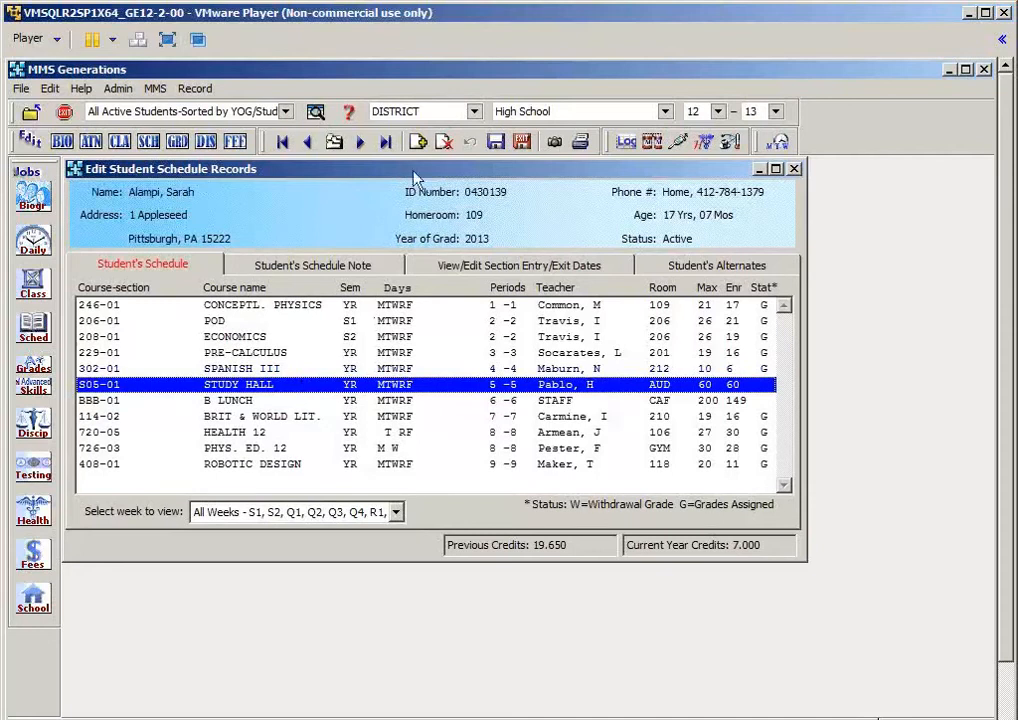
Step: Add ARCHIT. DRAWING 411 section 02 from the period 5 course listing to the student's schedule, accepting the section overload
left_click(419, 143)
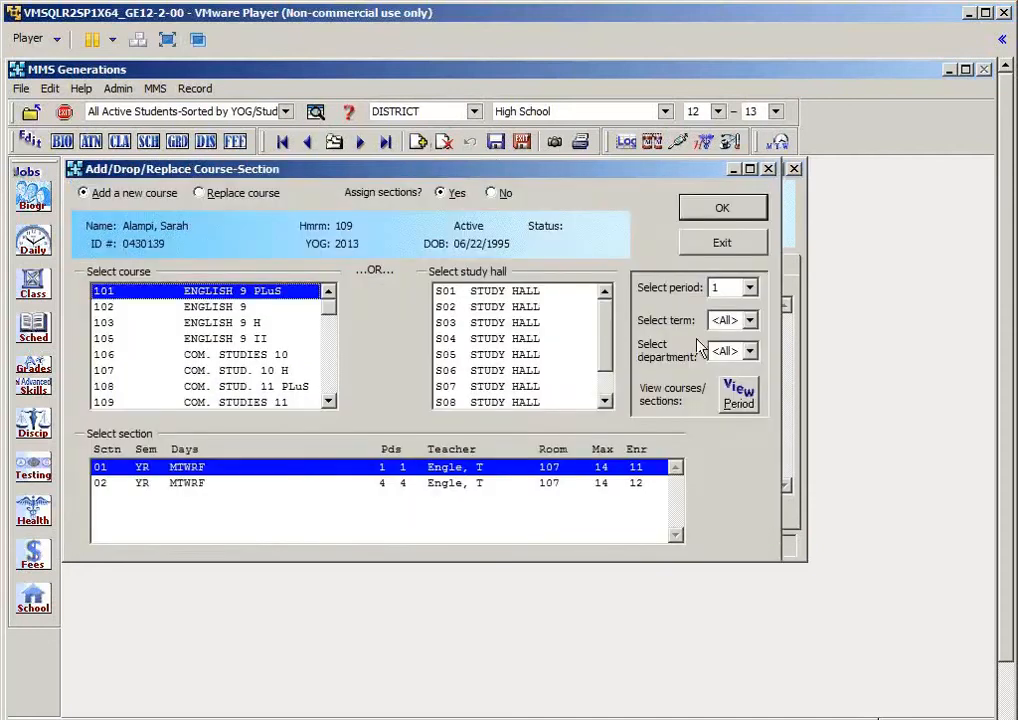
left_click(722, 288)
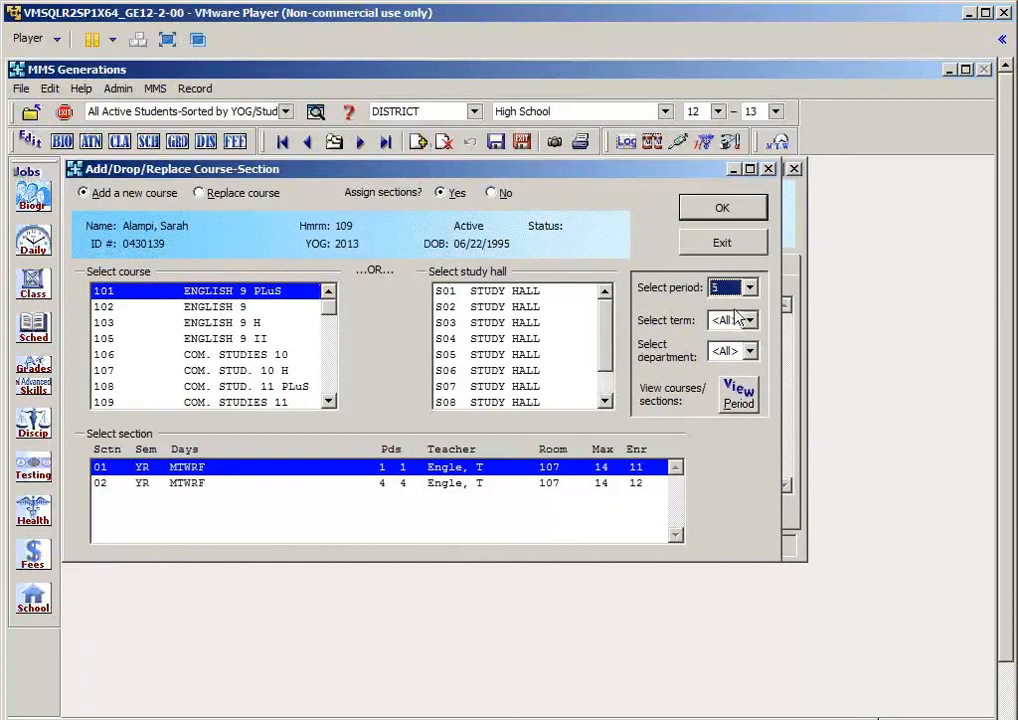
type("5")
left_click(740, 393)
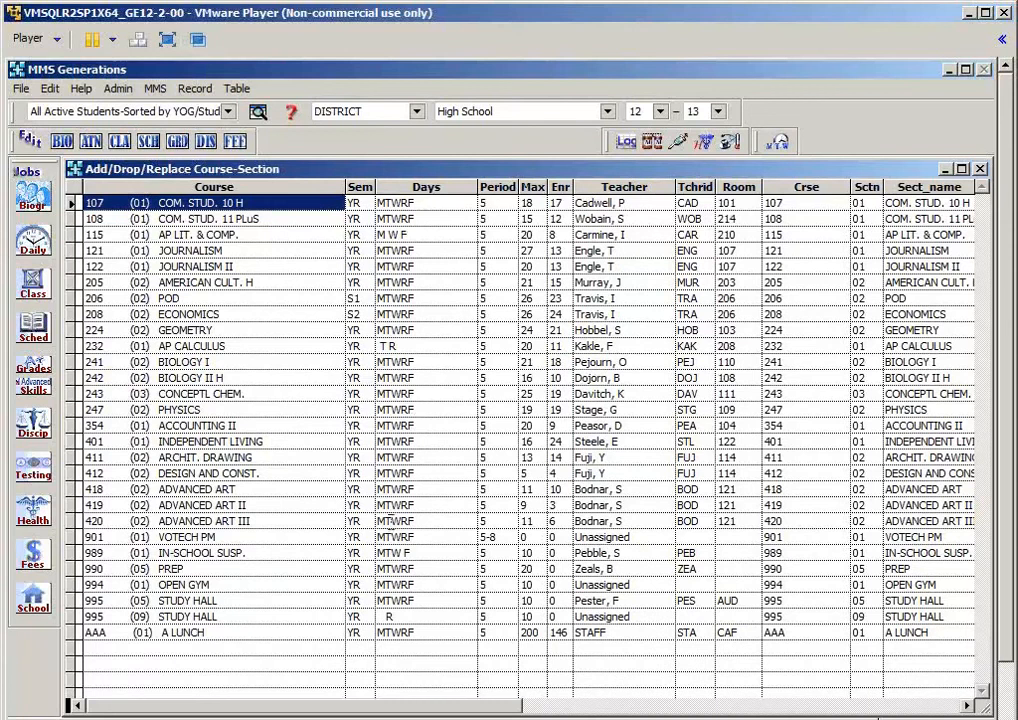
left_click(405, 457)
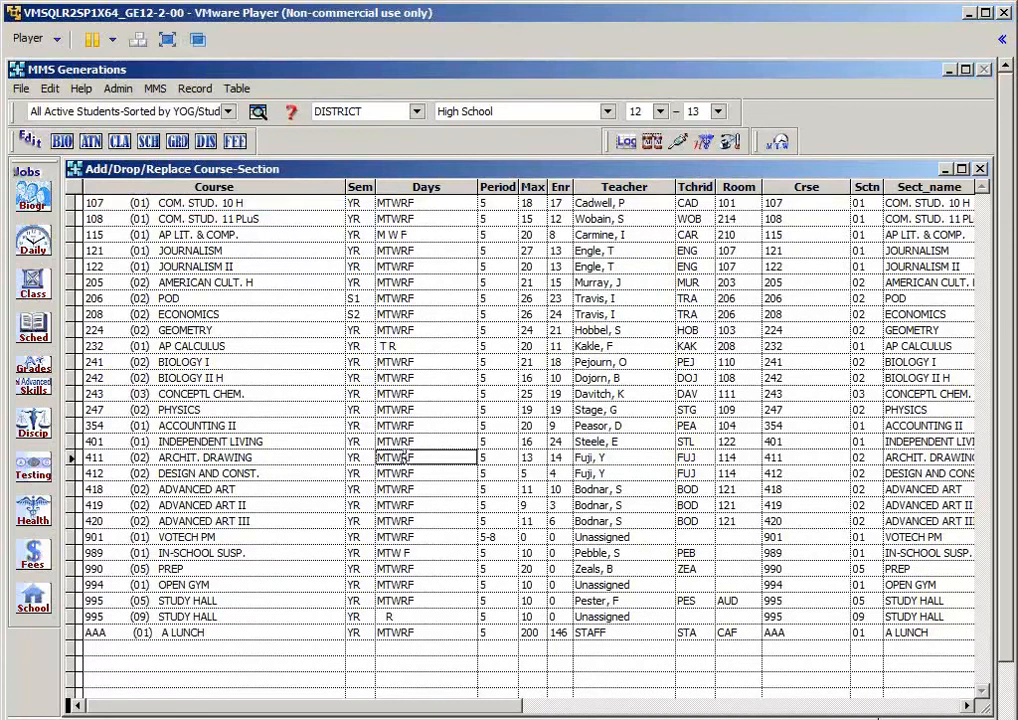
left_click(979, 170)
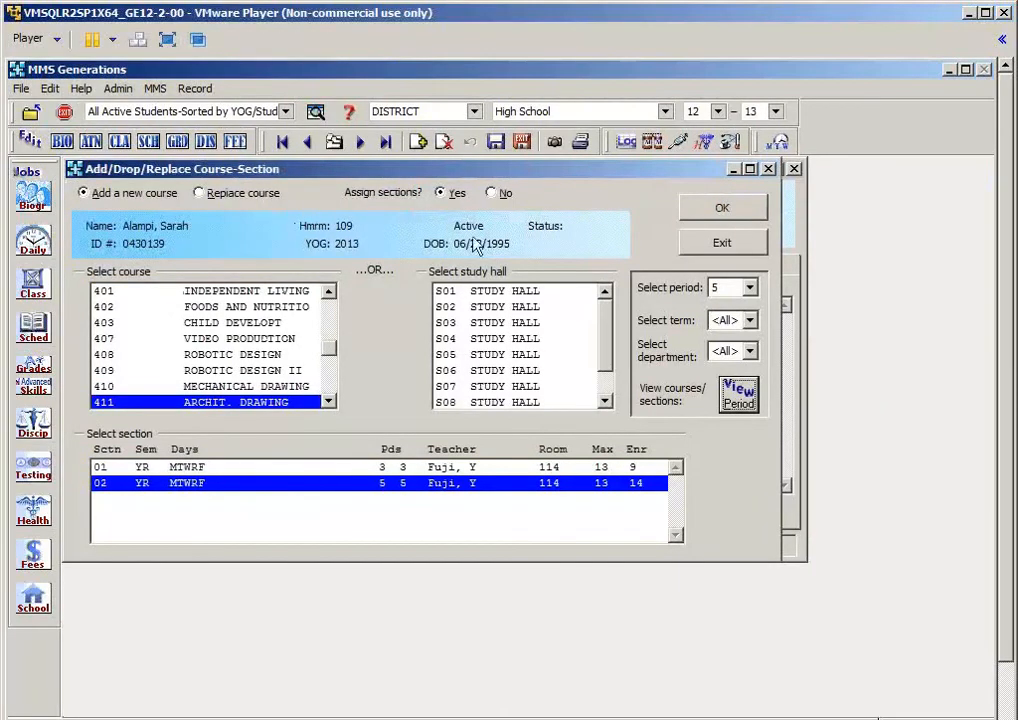
left_click(697, 212)
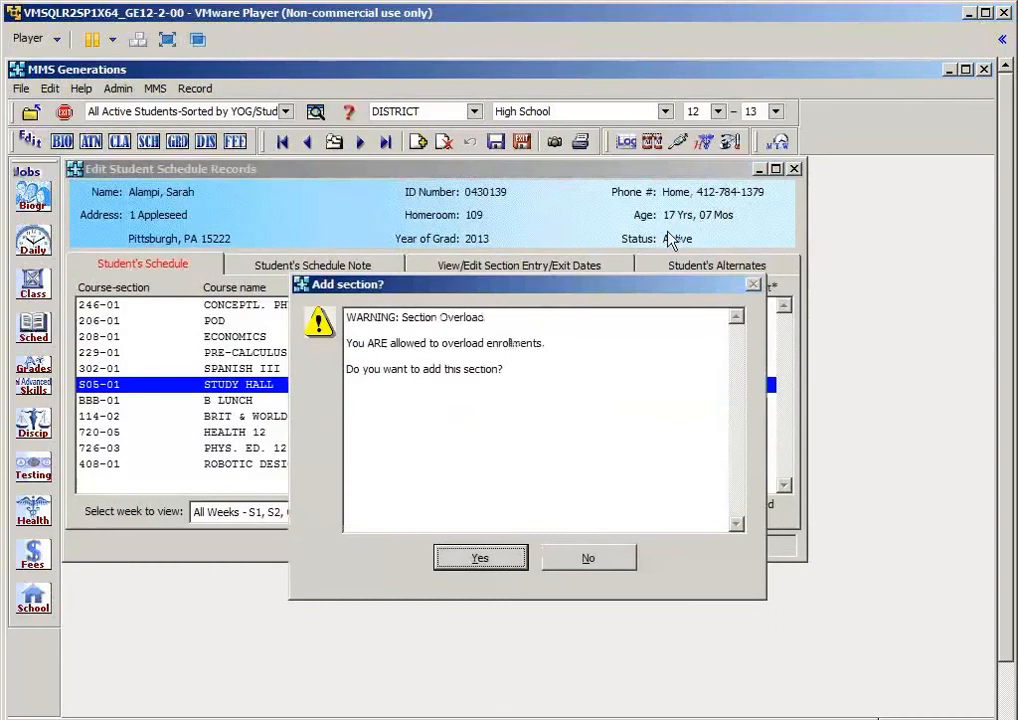
left_click(474, 570)
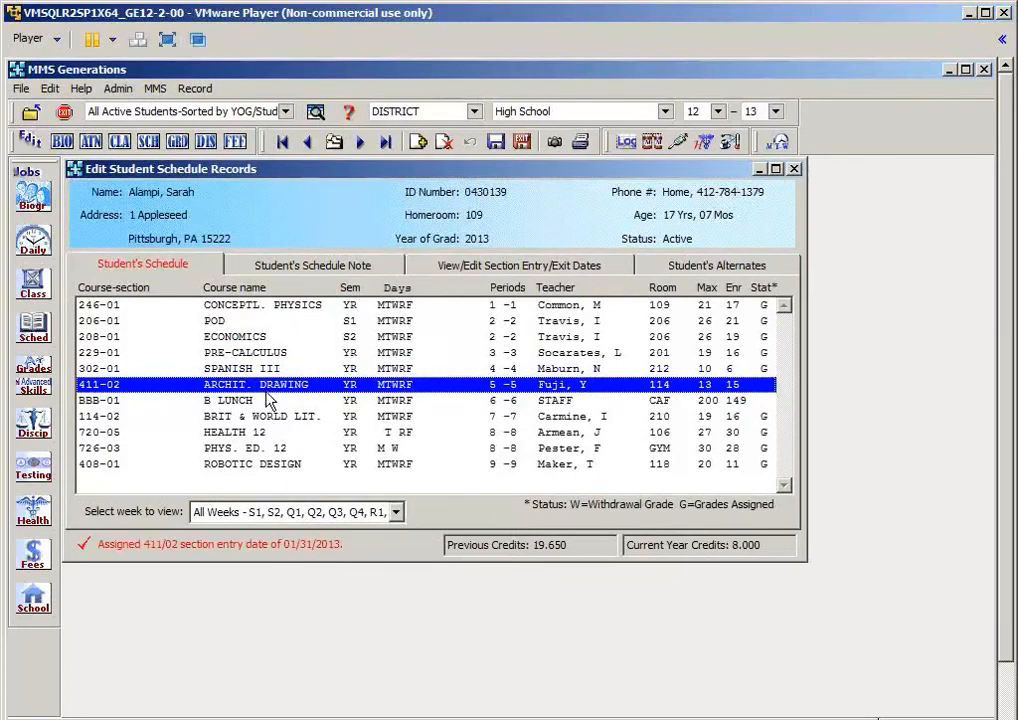
Step: Review the section entry and exit dates for the student's courses, and exit the student schedule records
left_click(575, 268)
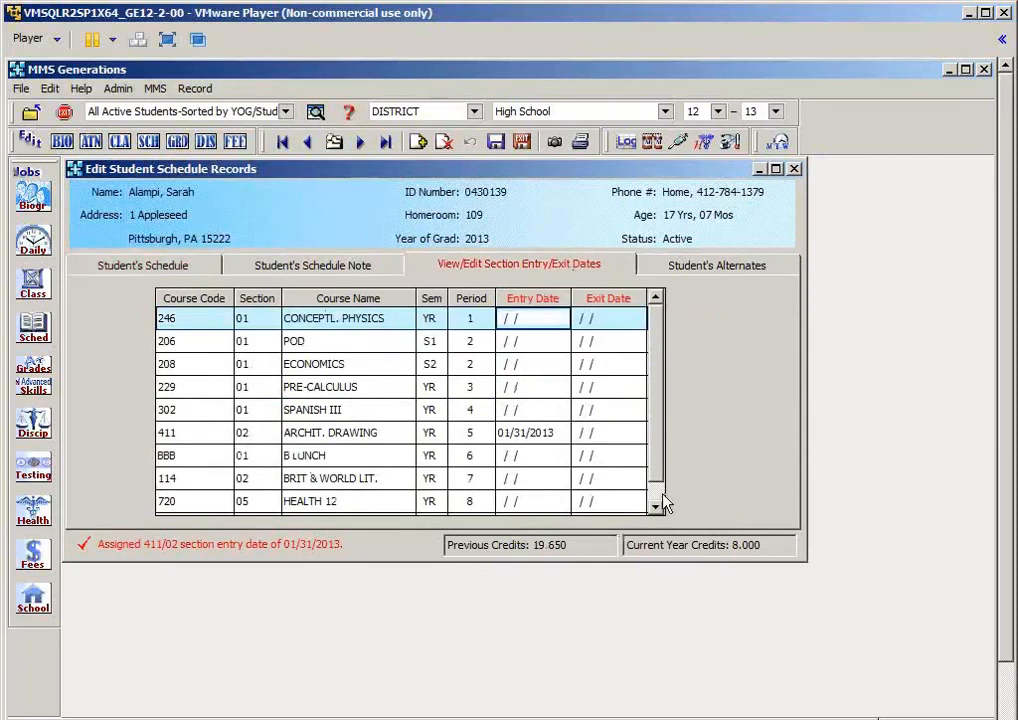
scroll(663, 500, "down", 3)
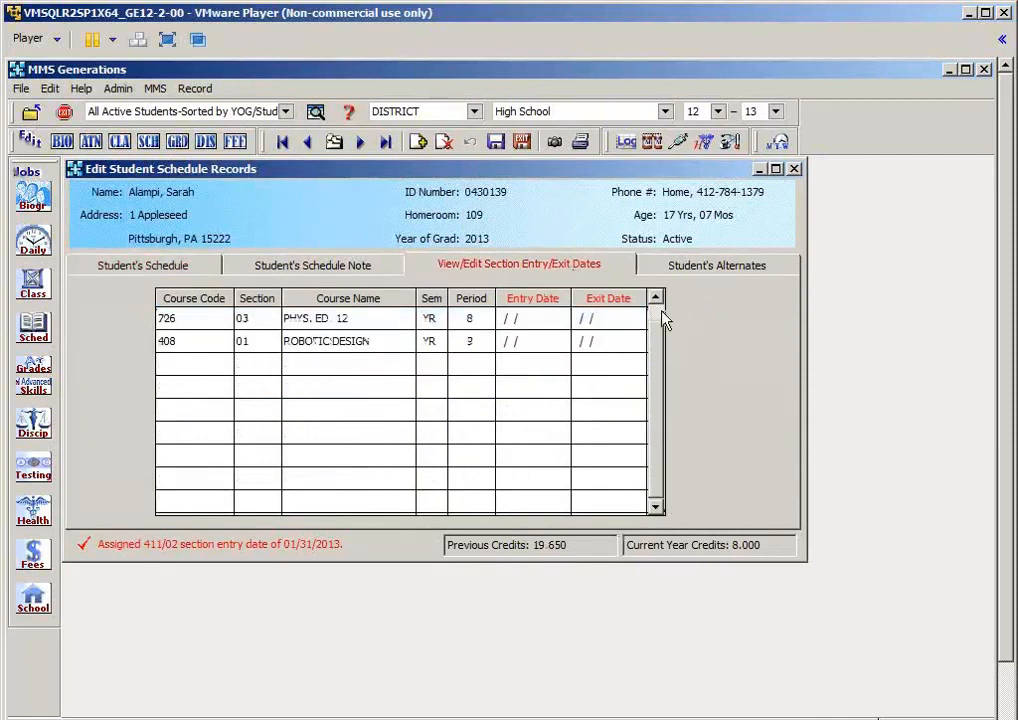
scroll(663, 318, "up", 3)
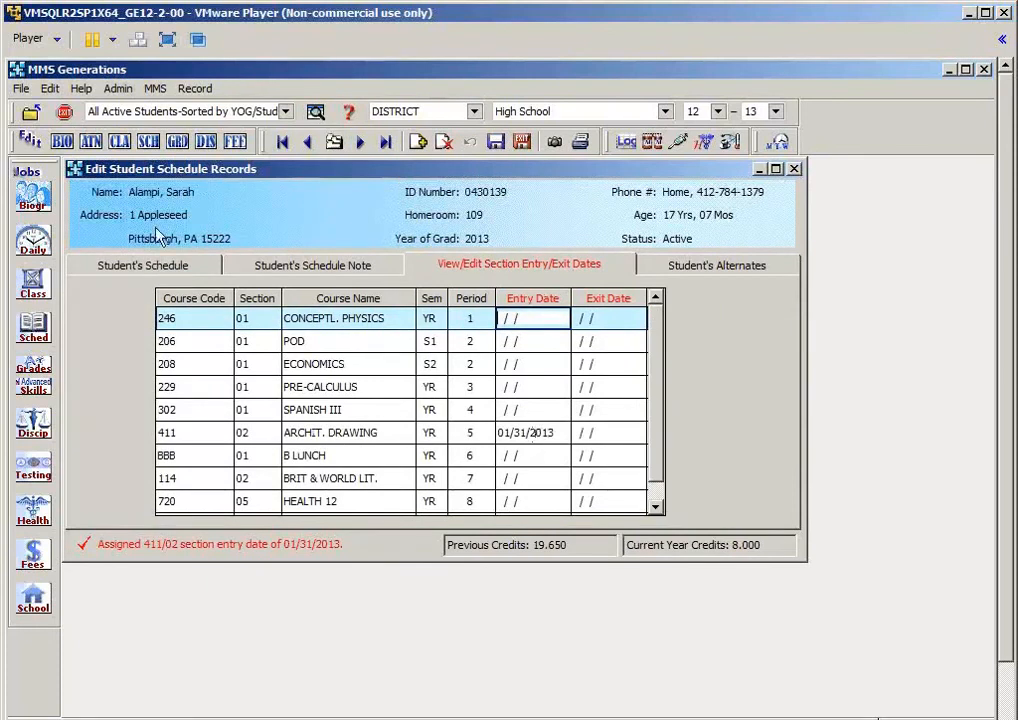
left_click(145, 266)
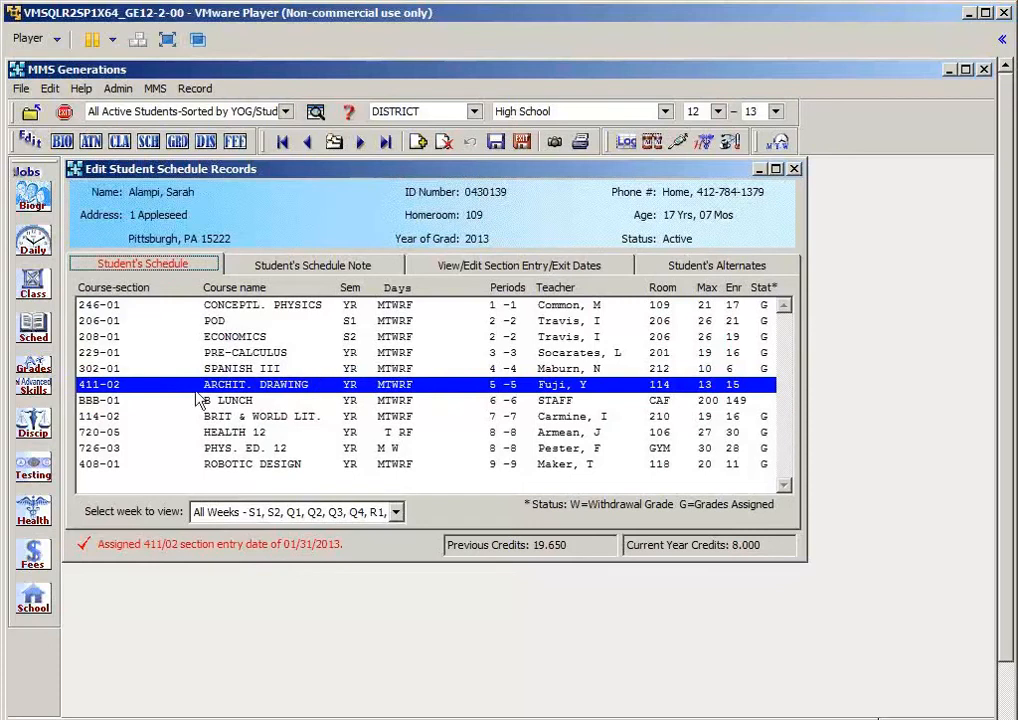
left_click(522, 143)
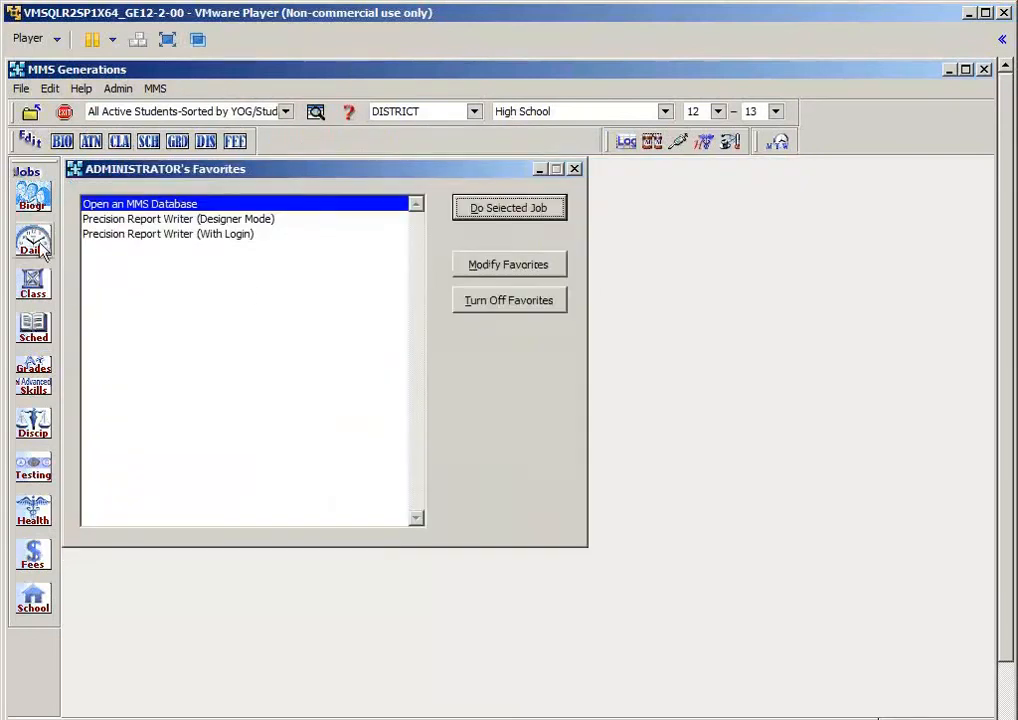
Step: Open the Class Attendance Recording Lists for Study Halls report setup
left_click(46, 294)
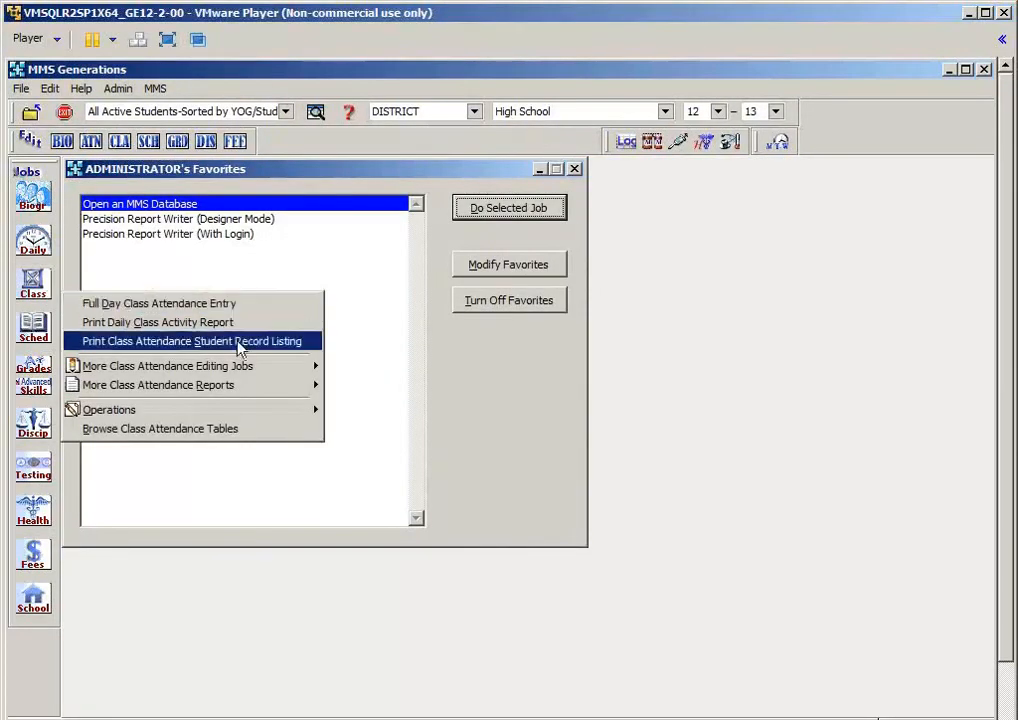
mouse_move(245, 390)
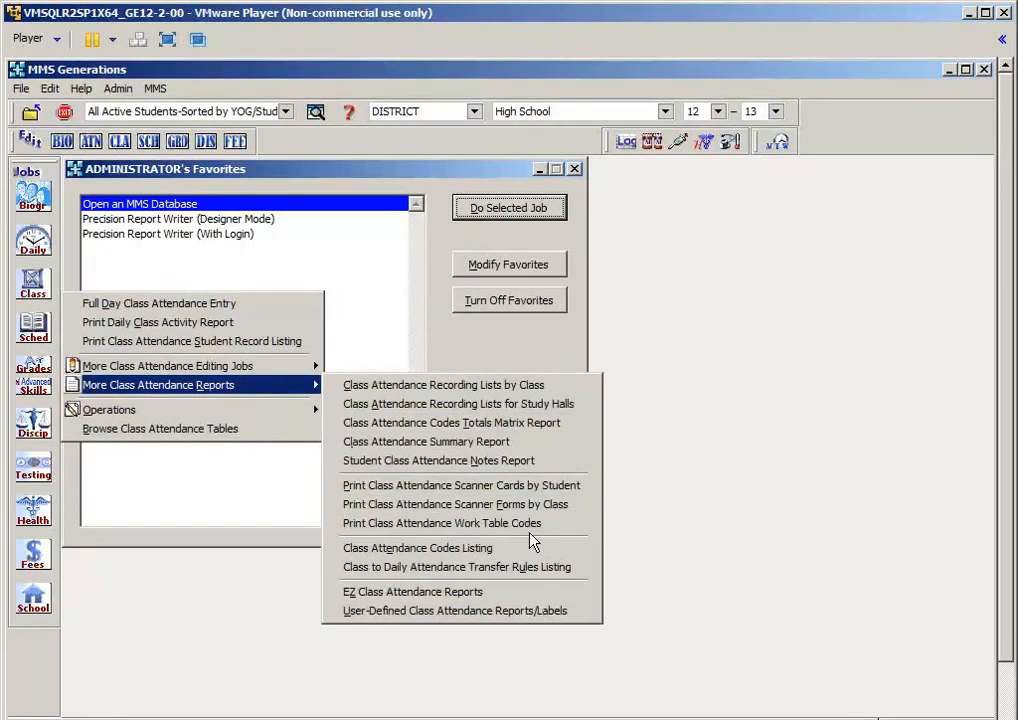
left_click(578, 410)
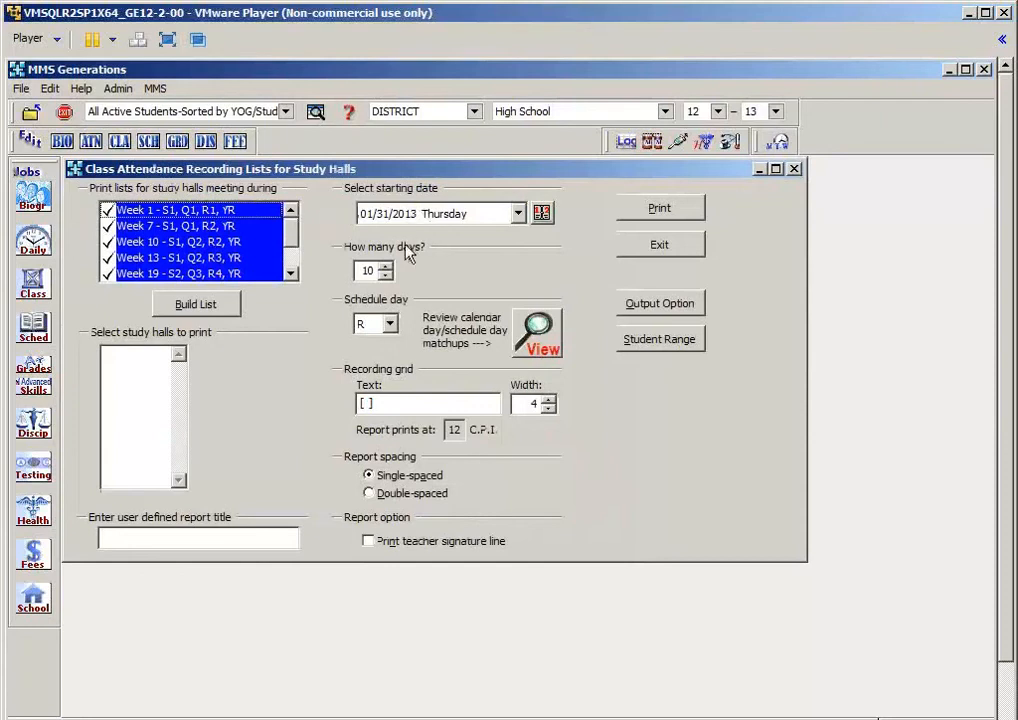
Step: Set the report's starting date to Monday, 02/04/2013, and the number of days to 5
left_click(541, 213)
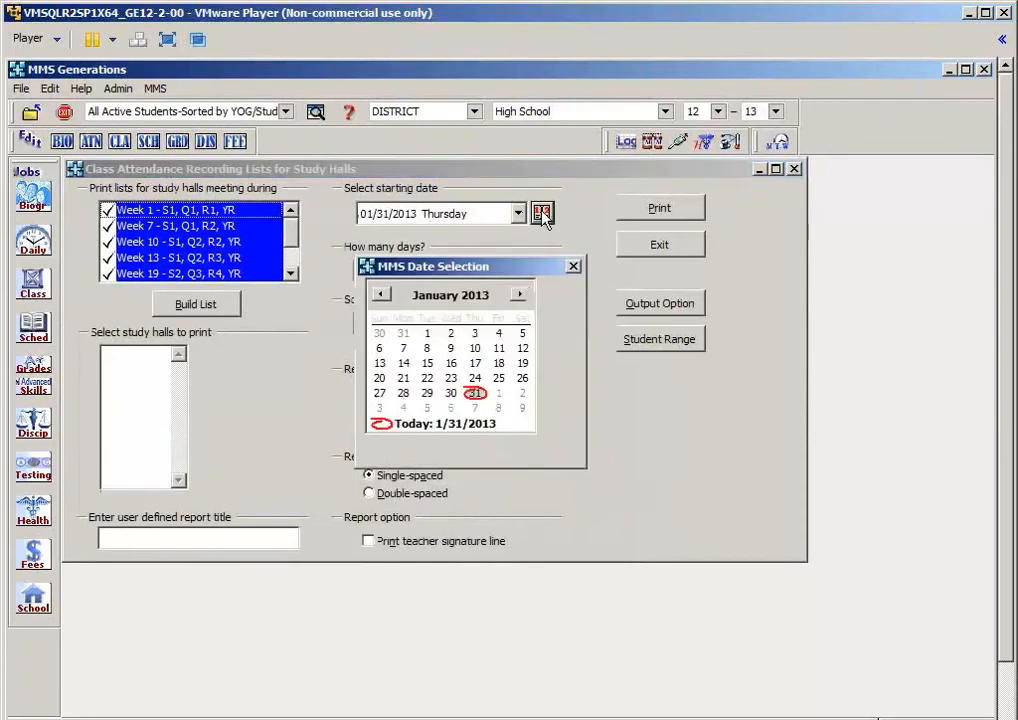
left_click(403, 409)
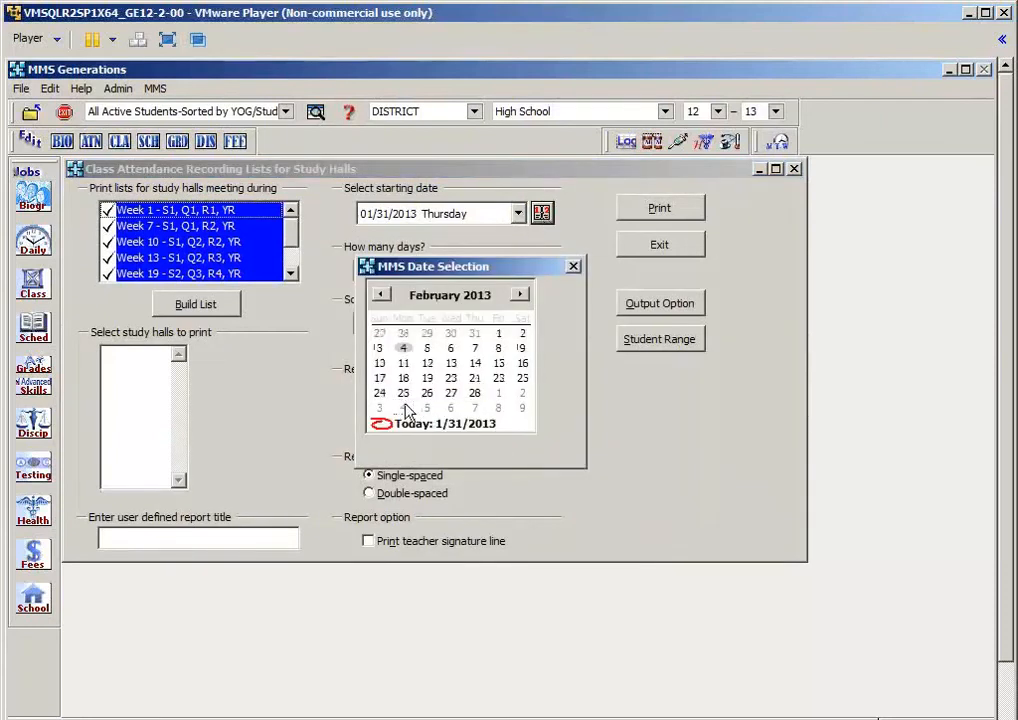
left_click(404, 350)
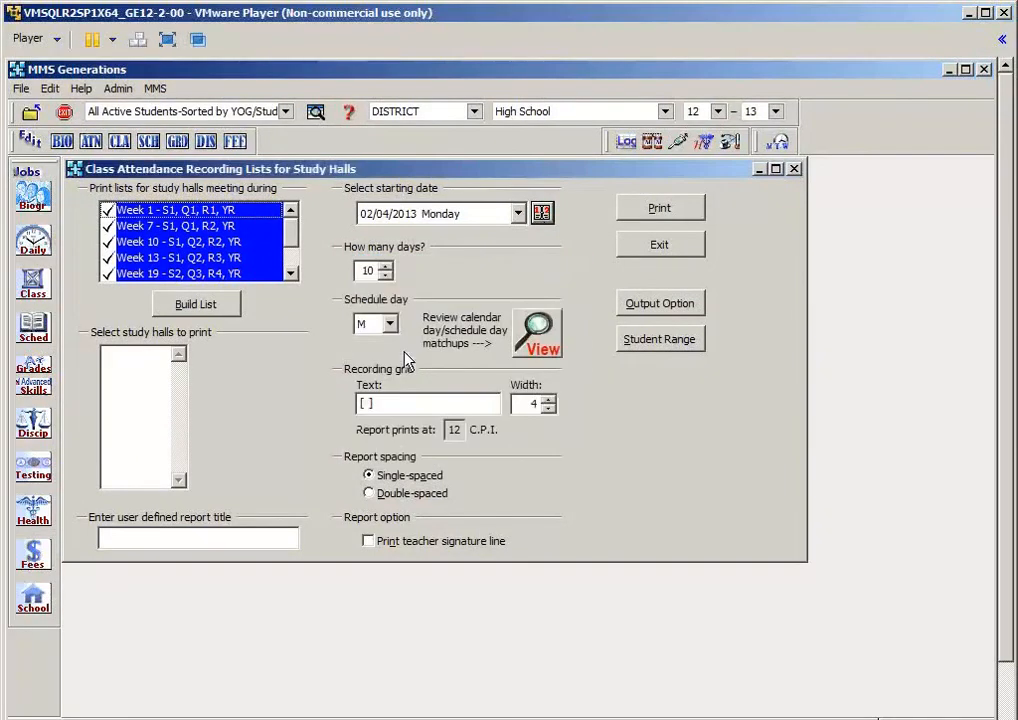
left_click(388, 281)
left_click(387, 276)
left_click(387, 266)
Step: Build the list of study halls meeting during Week 19 - S2, Q3, R4, YR, and include the teacher signature line
left_click(160, 244)
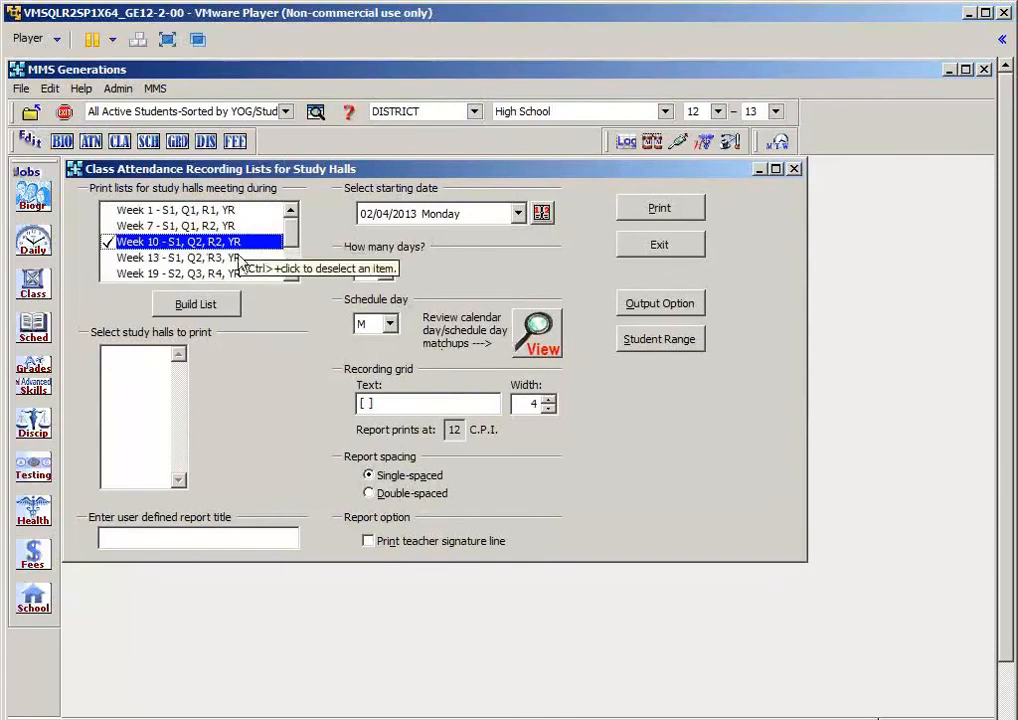
left_click(217, 276)
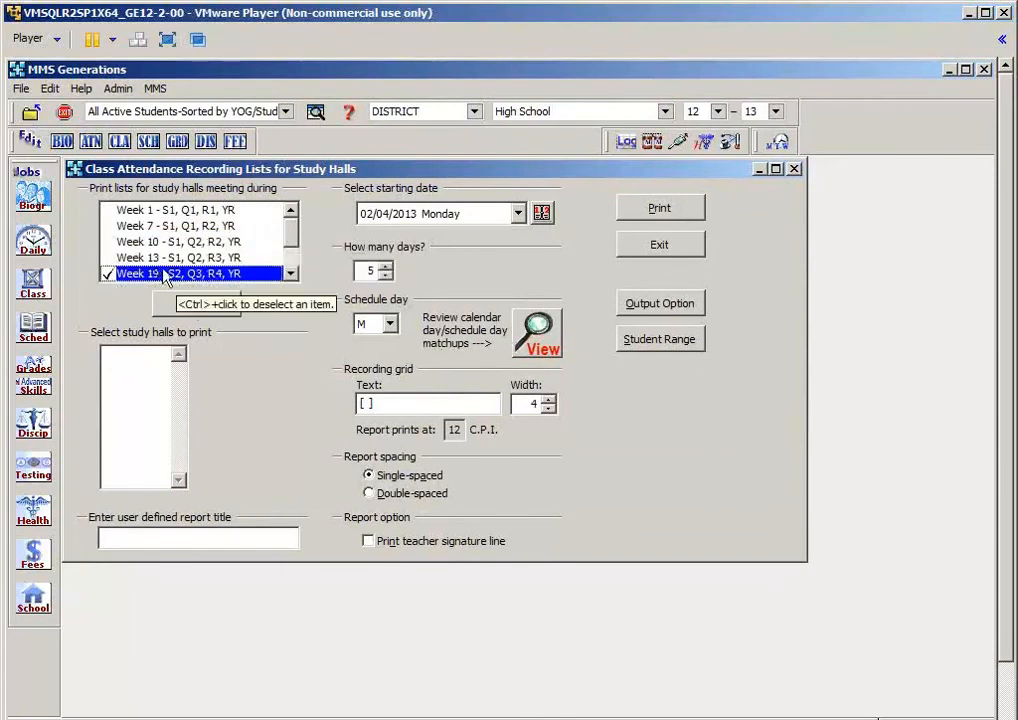
left_click(194, 305)
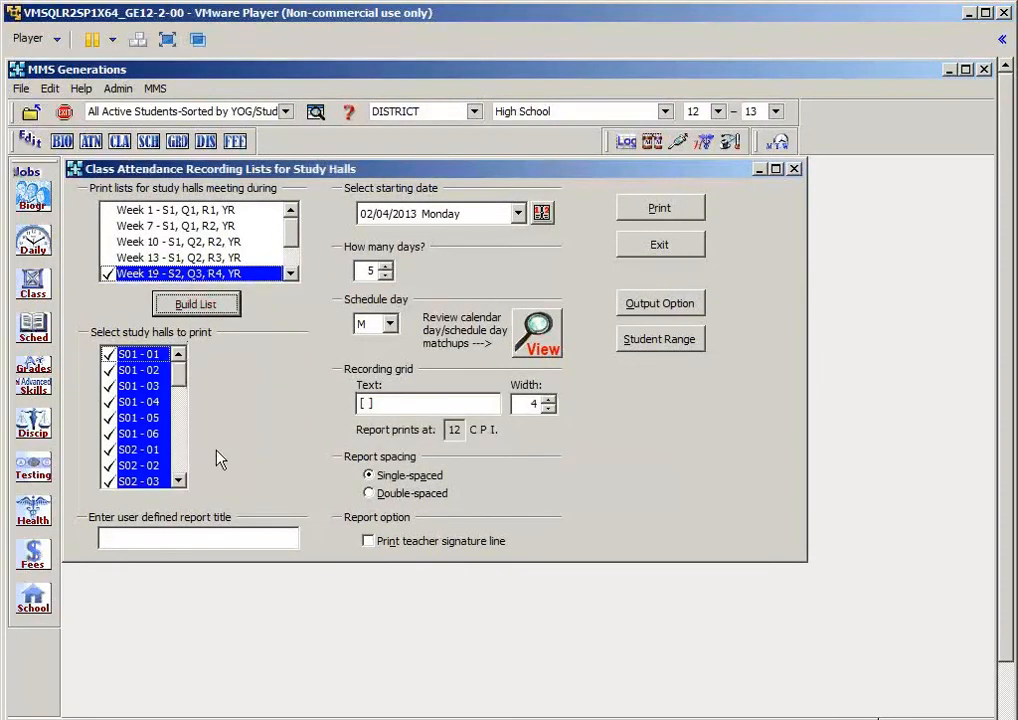
left_click(425, 541)
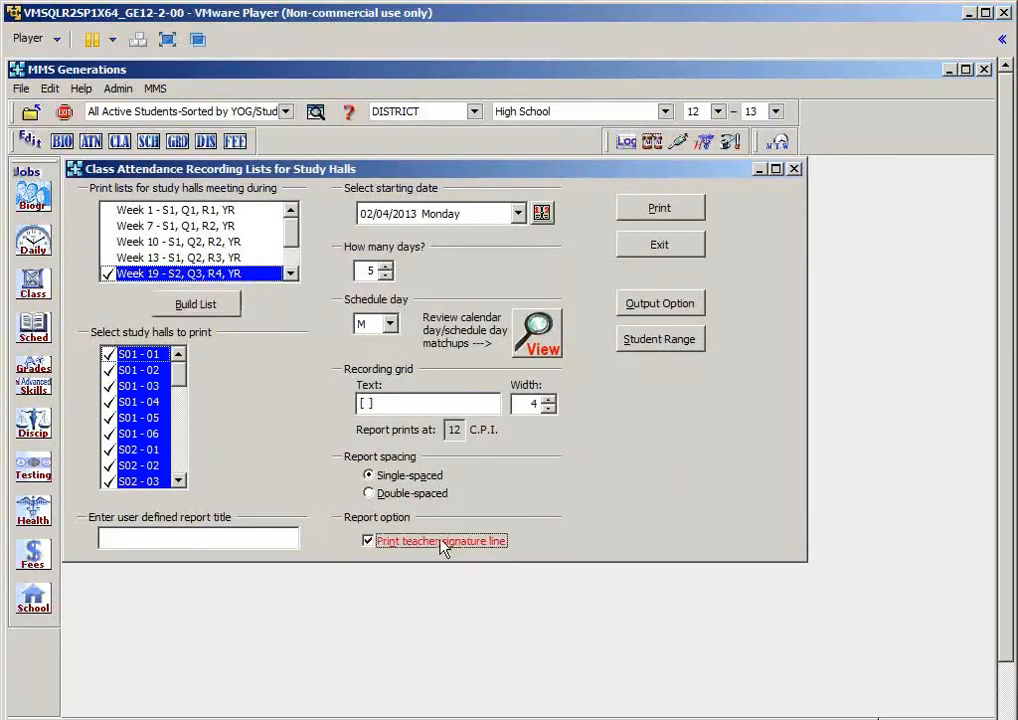
Step: Preview the study hall recording lists at full window size, examine the first page down to the signature line, and close the preview
left_click(668, 212)
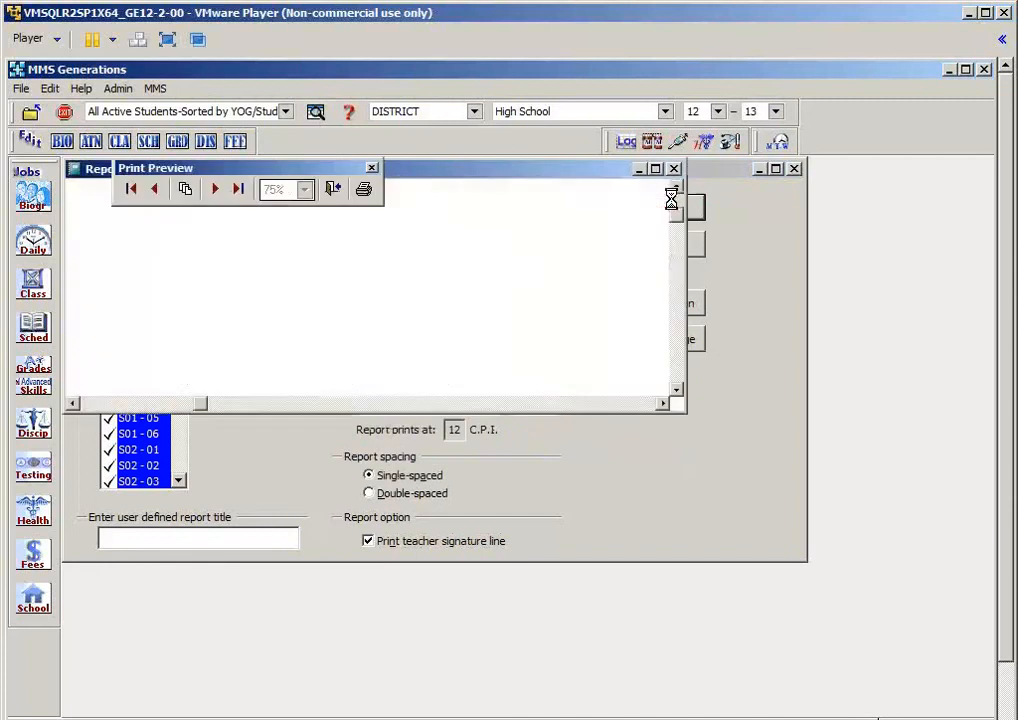
left_click(656, 169)
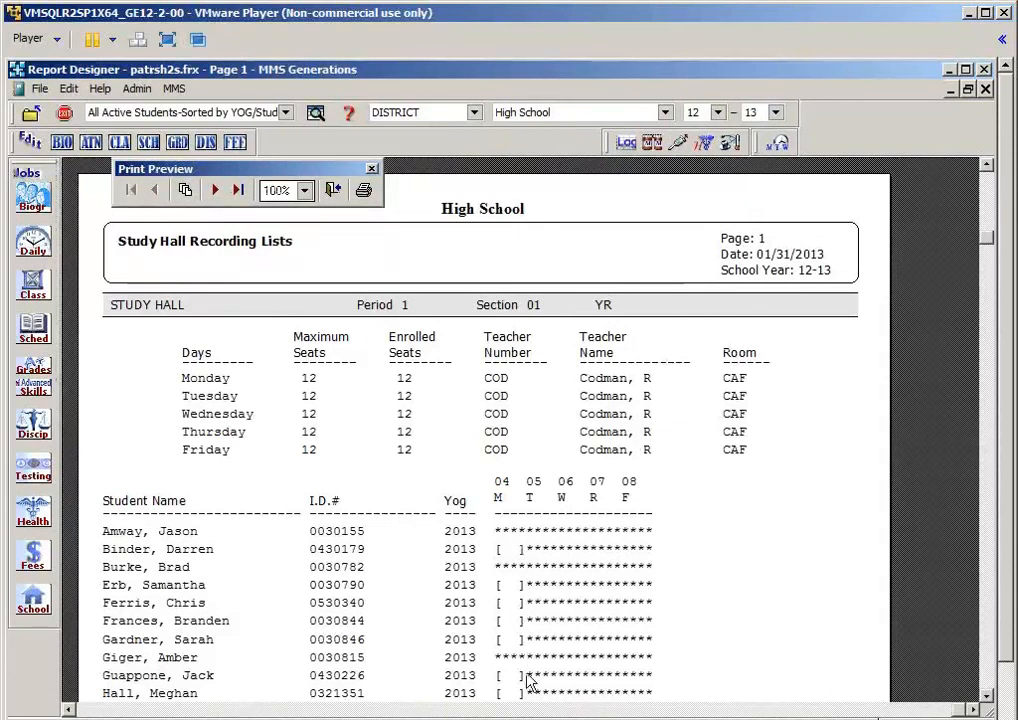
scroll(633, 580, "down", 2)
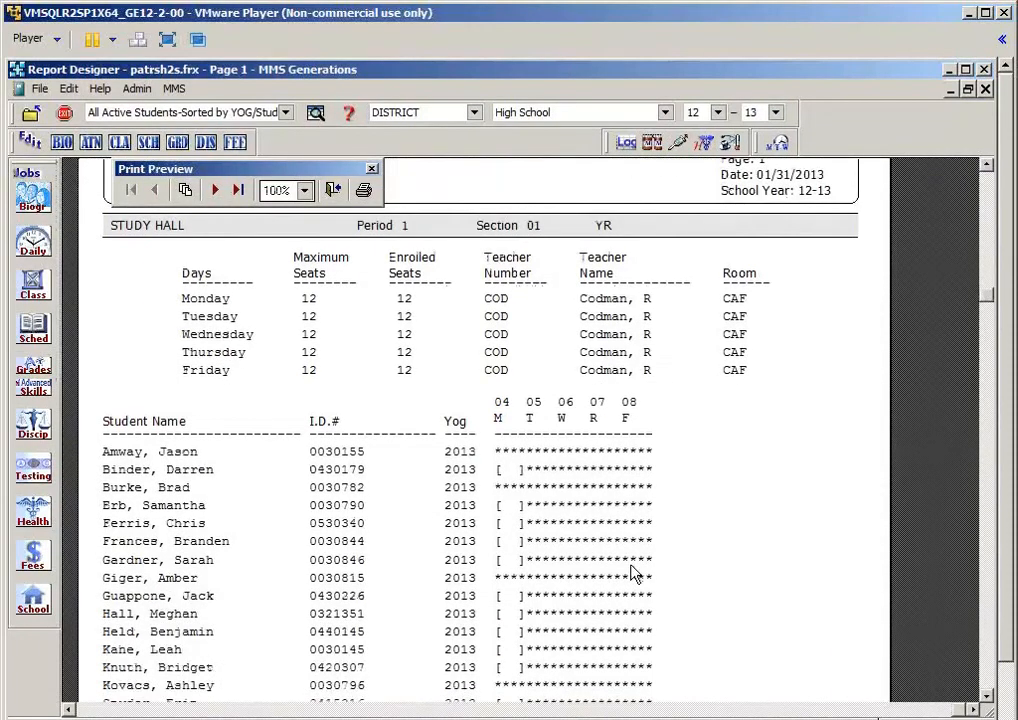
scroll(632, 573, "down", 1)
scroll(633, 573, "down", 1)
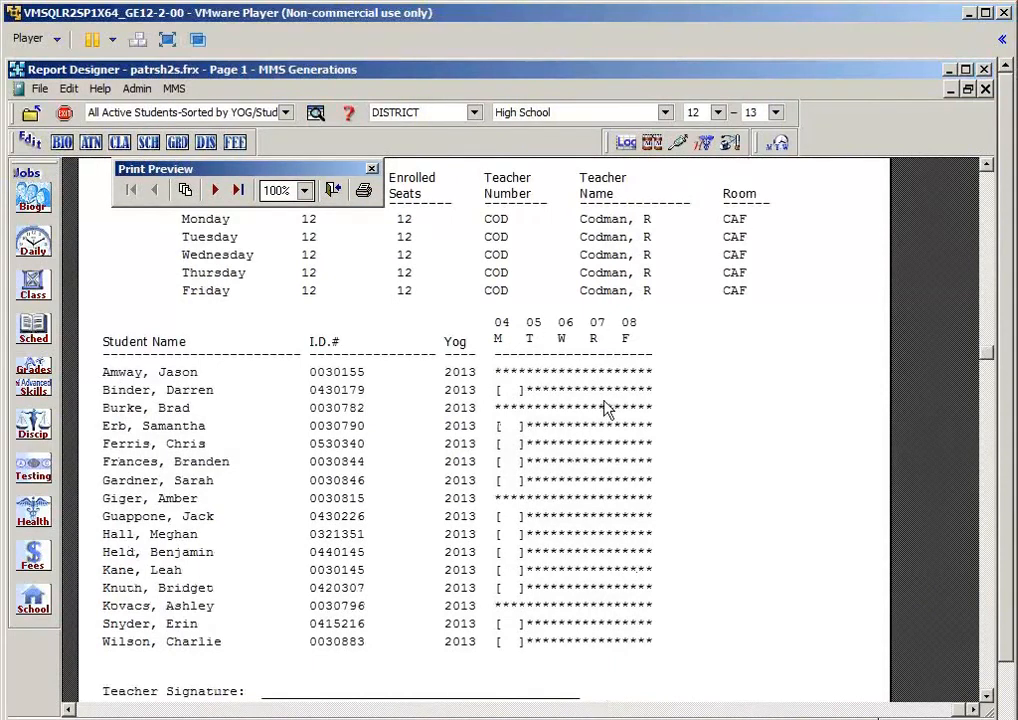
left_click(335, 191)
Step: Change the report's starting date to Monday, 01/28/2013
left_click(540, 215)
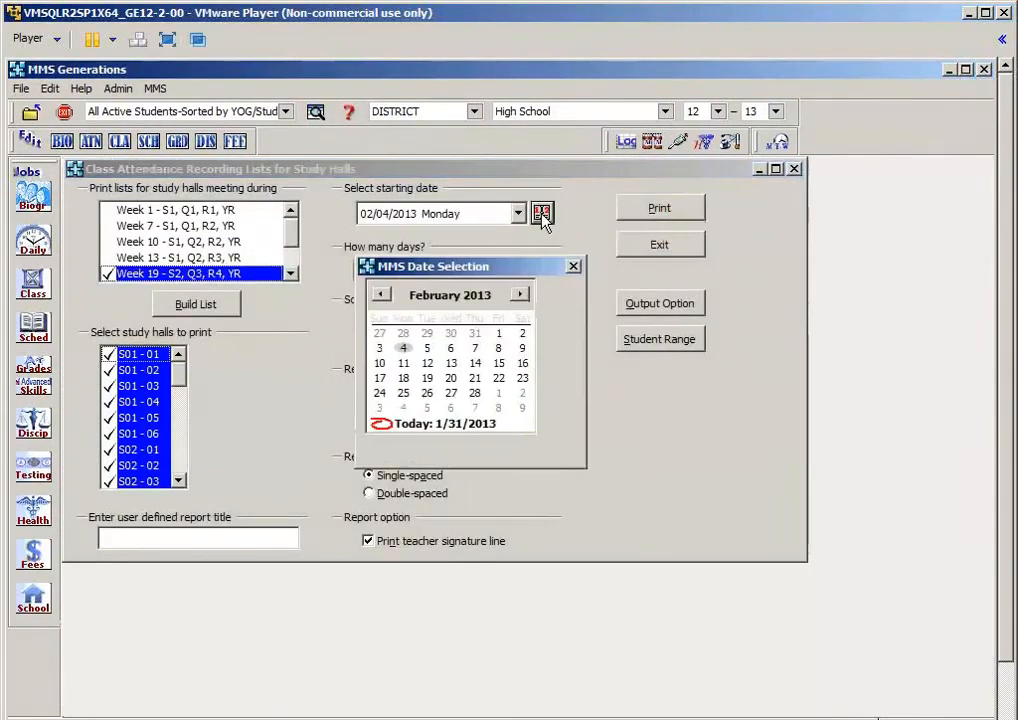
left_click(406, 336)
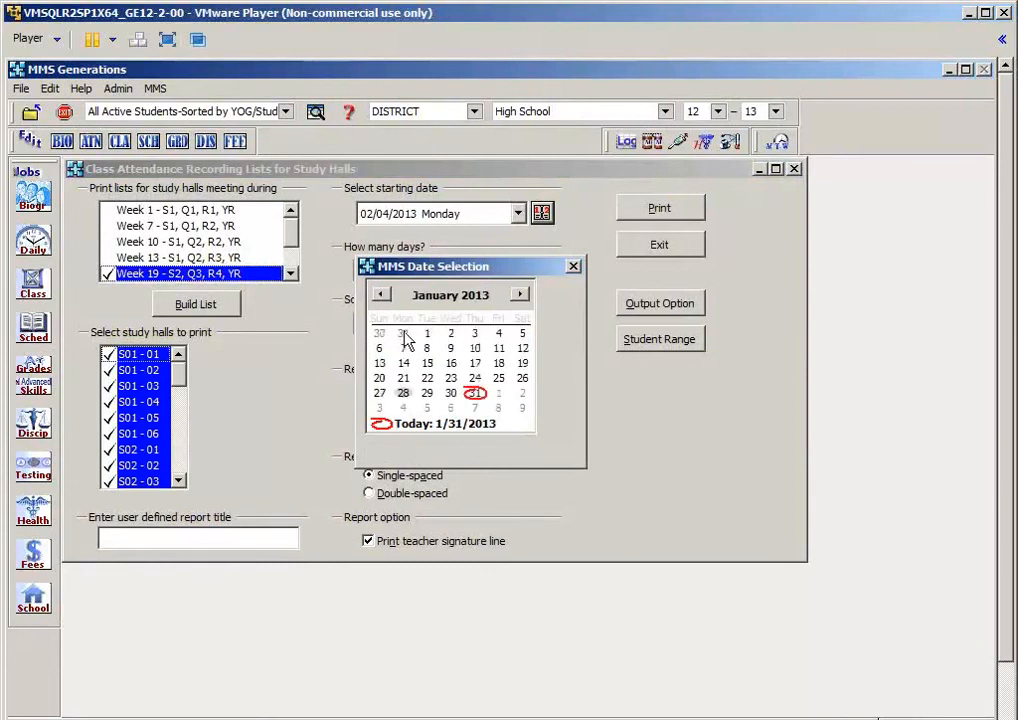
left_click(404, 392)
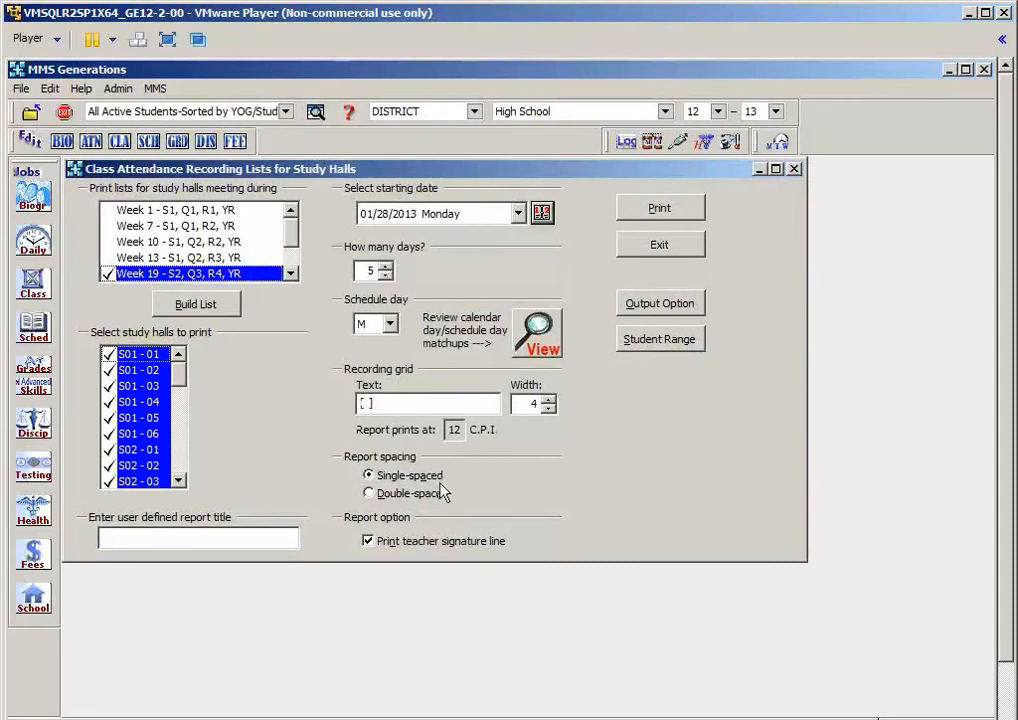
Step: Make the report double-spaced, with a recording grid width of 7 and the grid text [__]
left_click(417, 495)
left_click(548, 399)
left_click(548, 400)
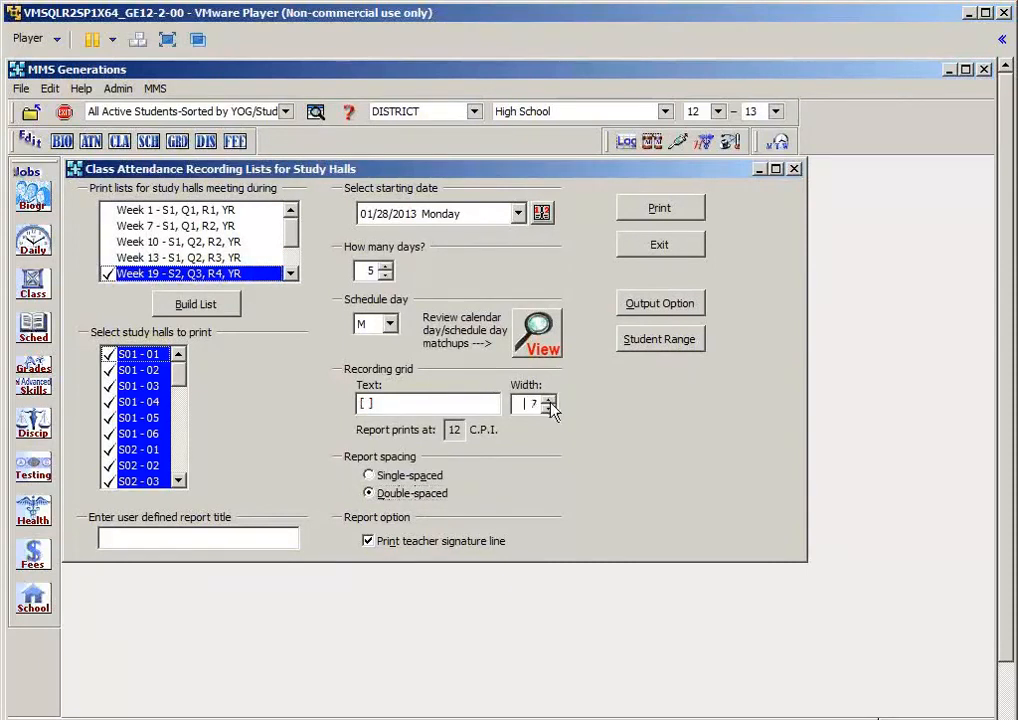
double_click(366, 402)
type("__")
Step: Preview the reformatted study hall recording lists through page 3, and exit the preview and the report setup
left_click(628, 217)
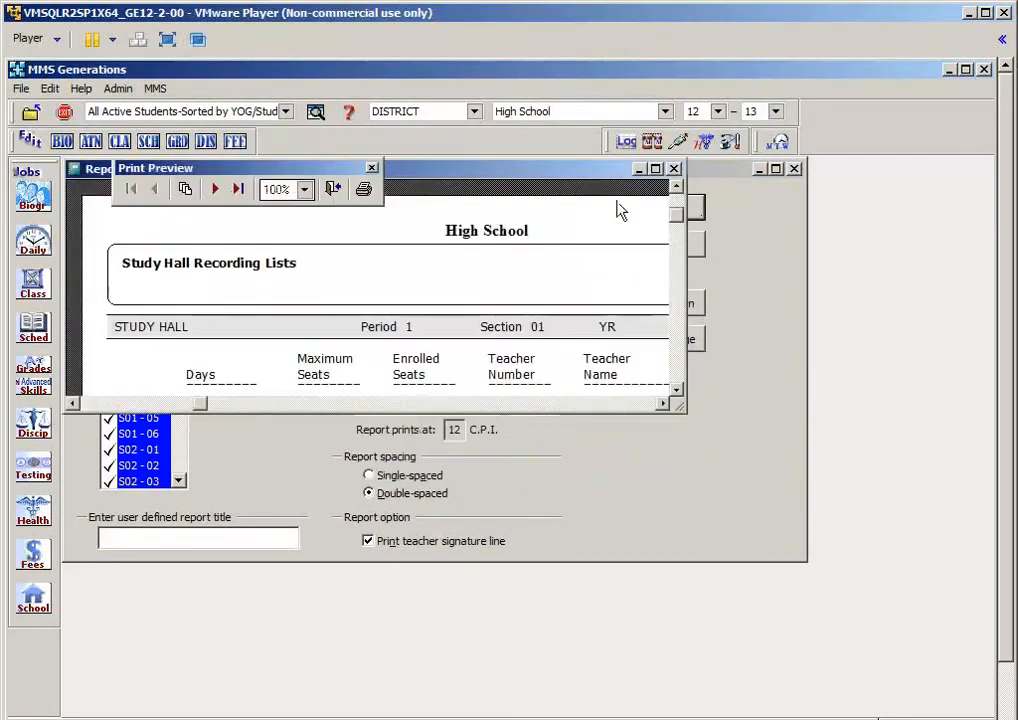
left_click(656, 169)
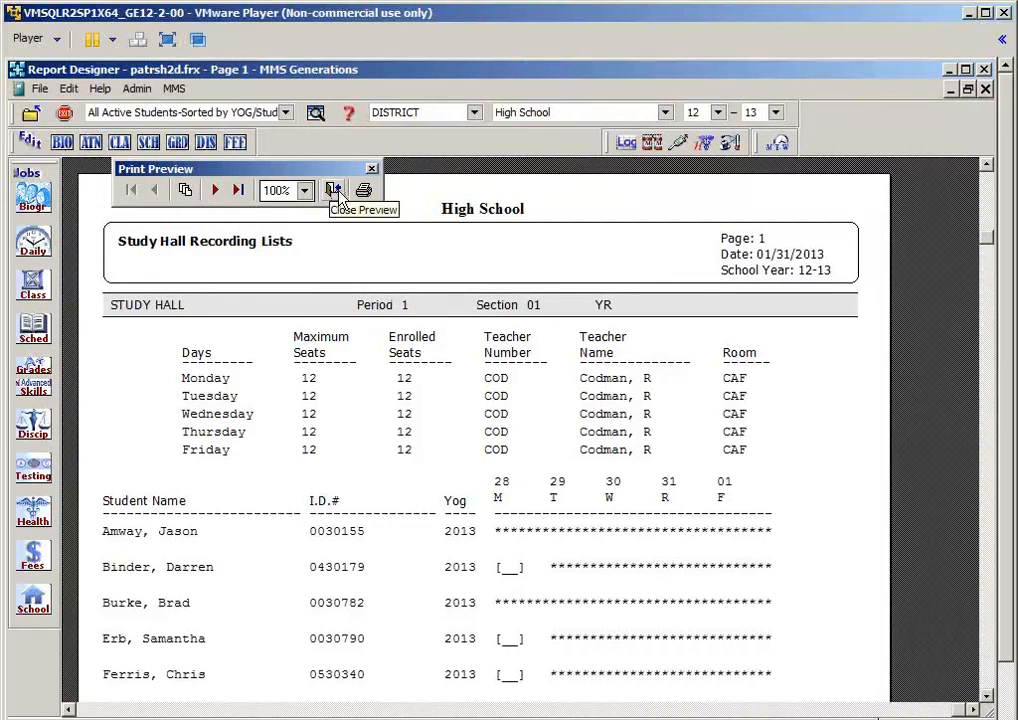
left_click(215, 190)
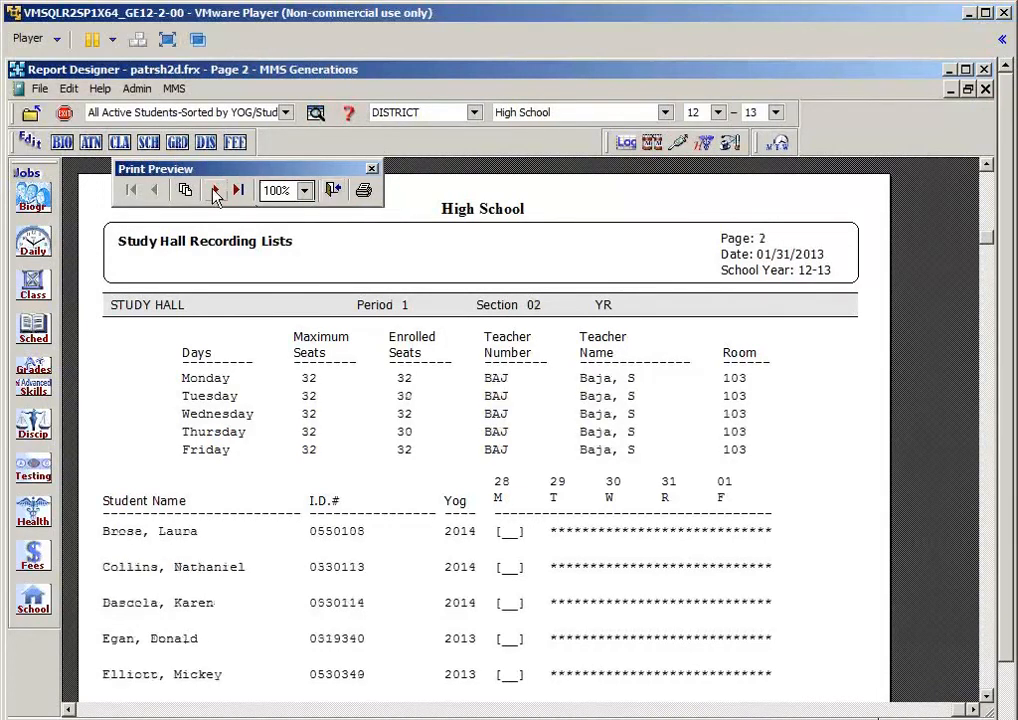
left_click(215, 190)
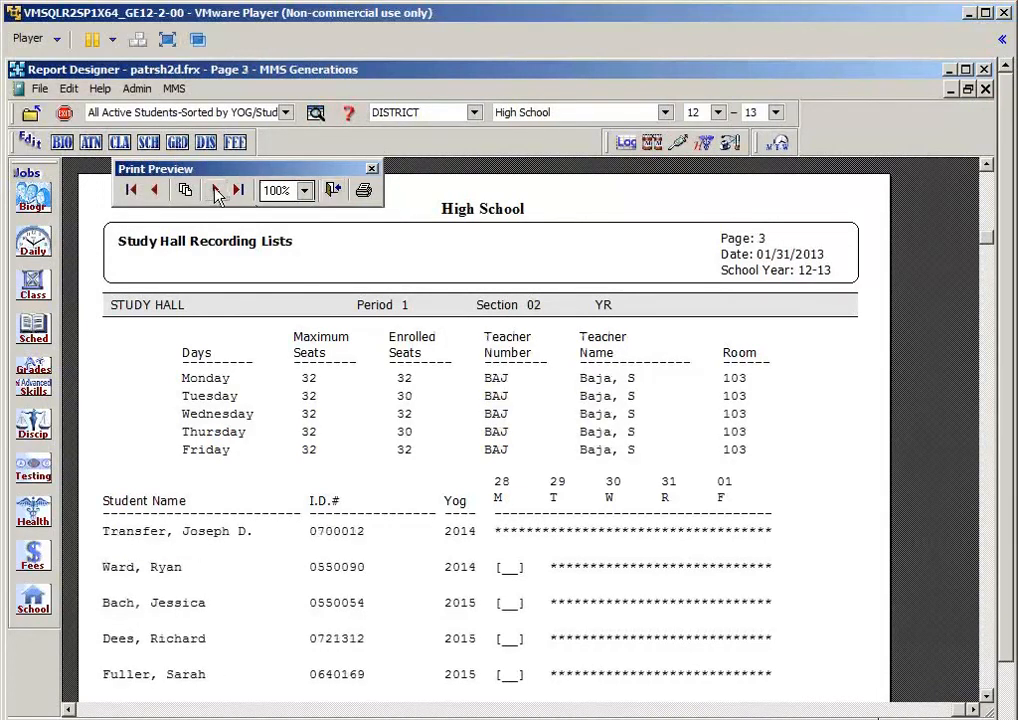
left_click(333, 192)
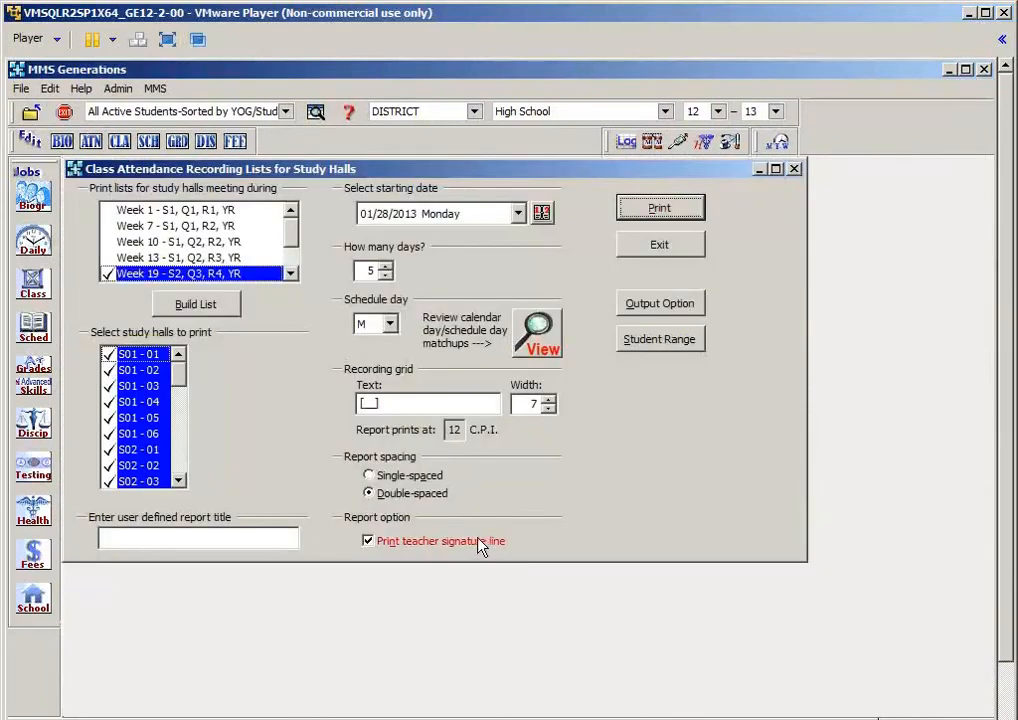
left_click(652, 245)
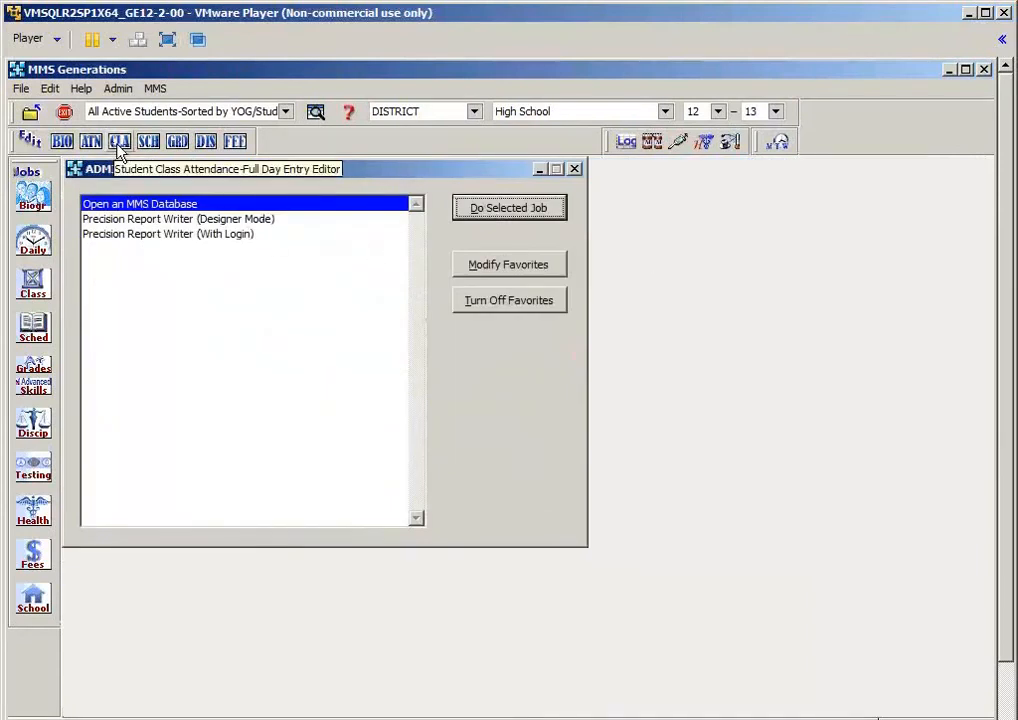
Step: Examine the first two students' class records for 01/31/2013 in Full Day Class Attendance Entry, and exit the editor
left_click(33, 286)
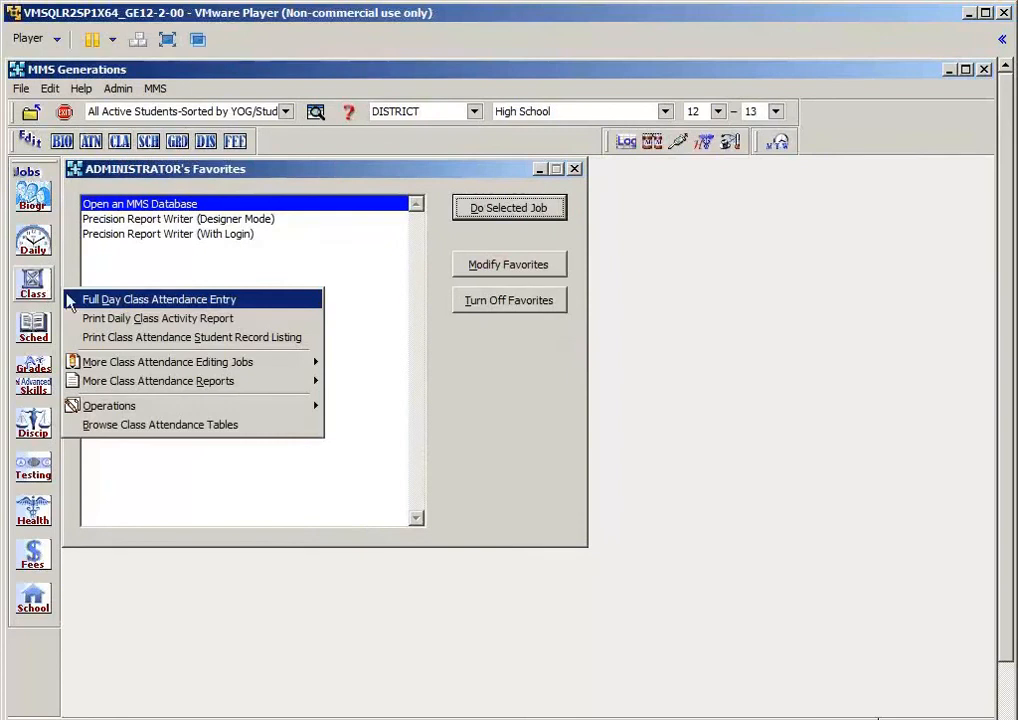
mouse_move(214, 410)
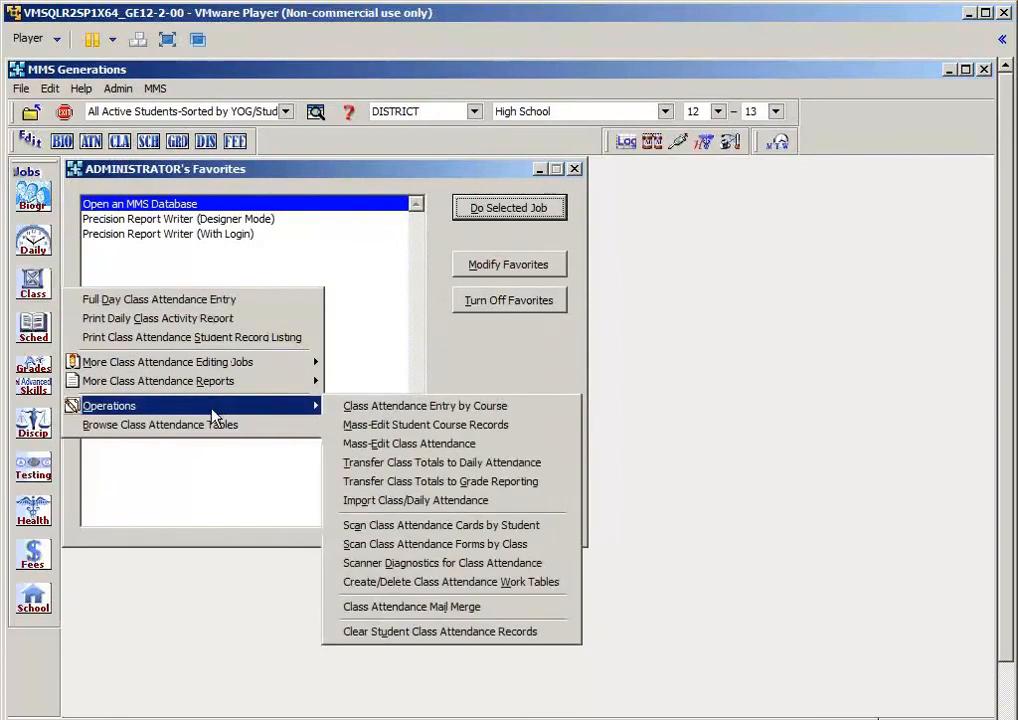
left_click(138, 300)
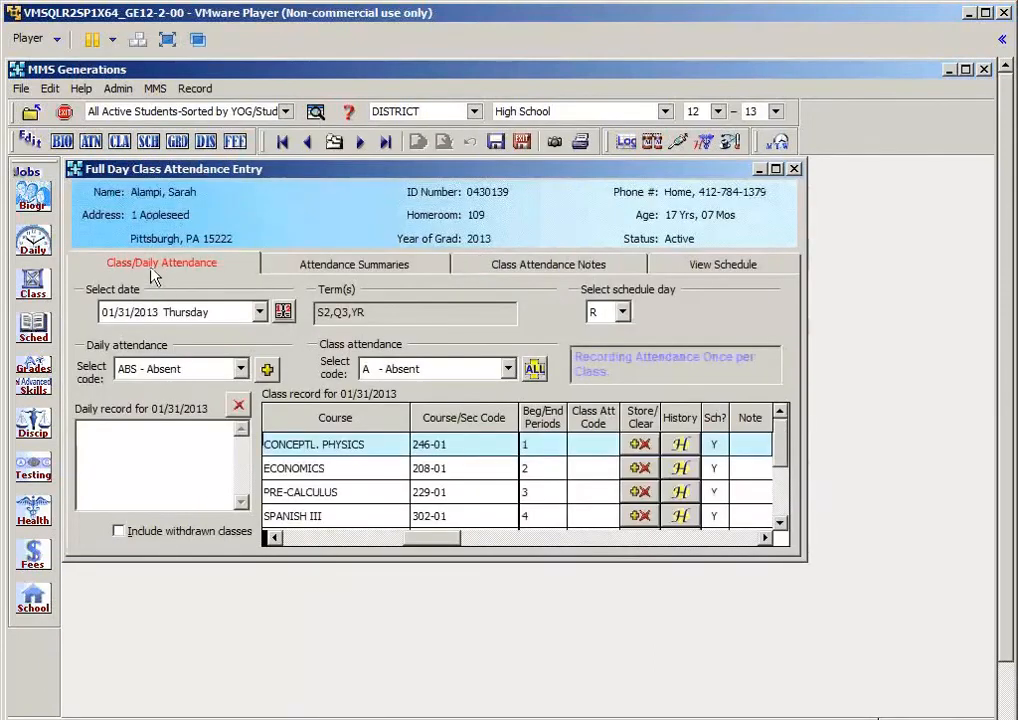
left_click(785, 505)
left_click(785, 505)
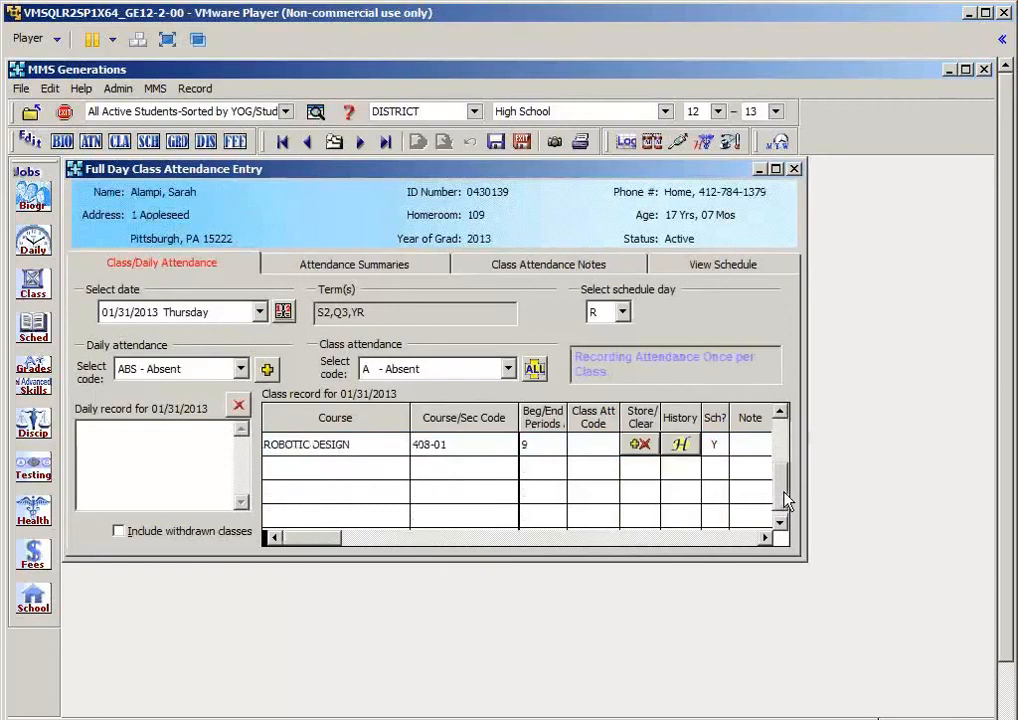
left_click(358, 142)
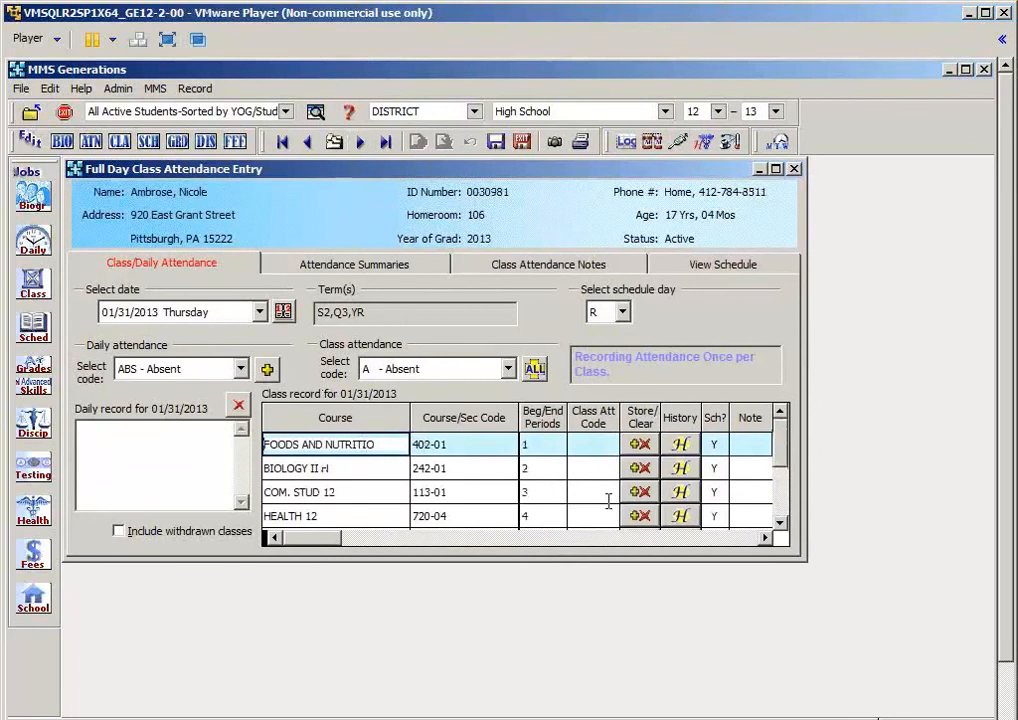
scroll(608, 500, "down", 1)
scroll(790, 514, "down", 2)
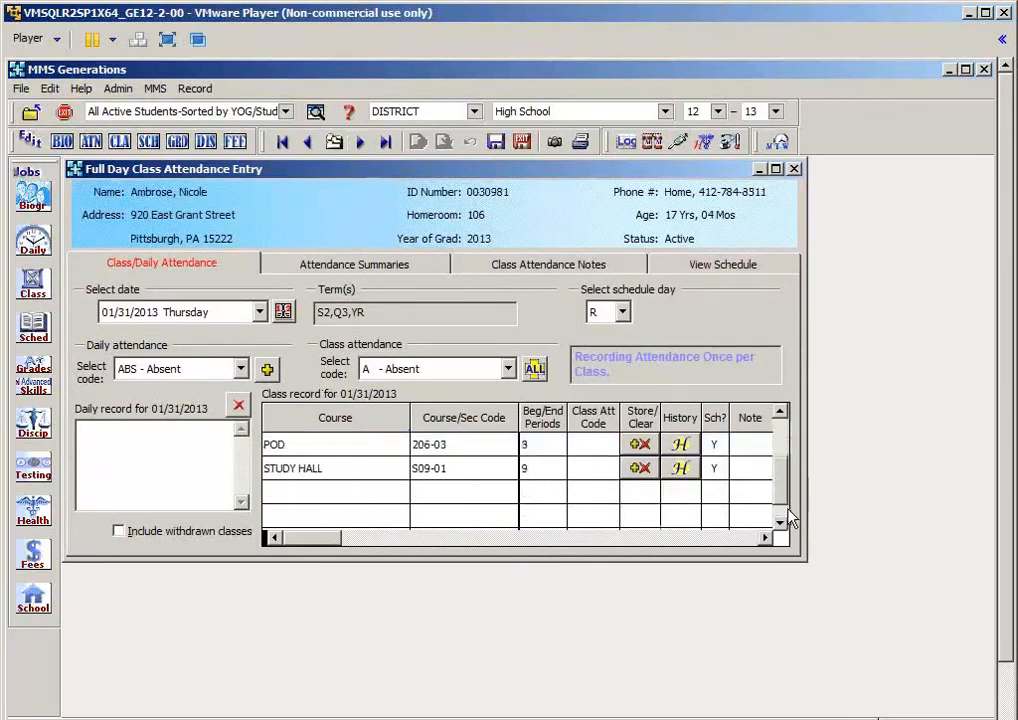
left_click(523, 142)
left_click(40, 285)
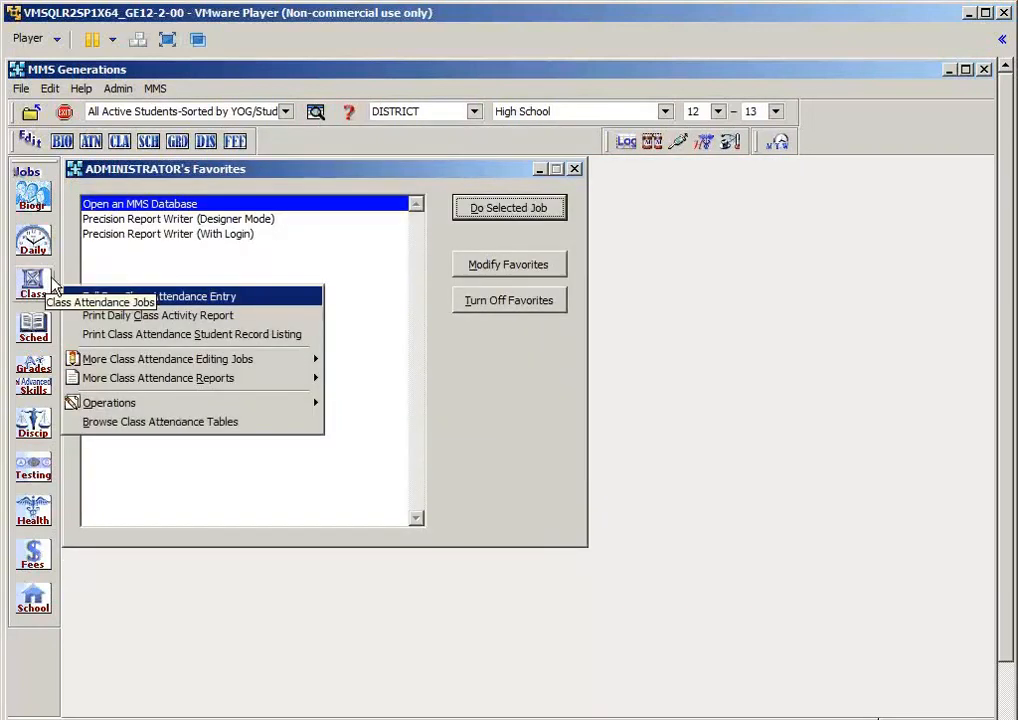
left_click(76, 255)
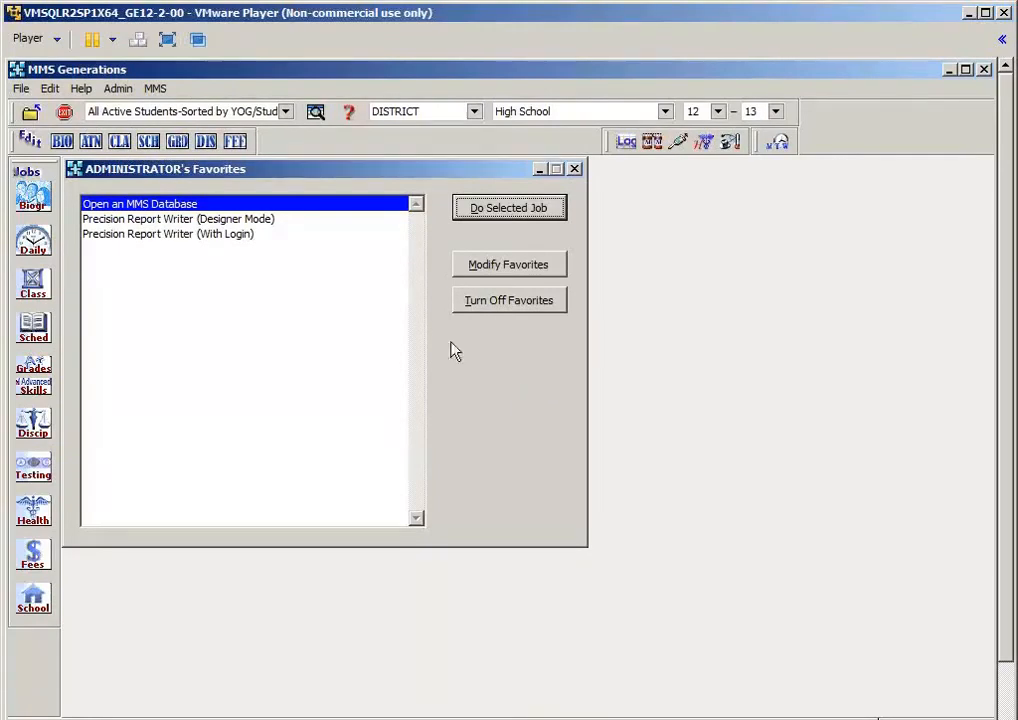
Step: Open the schedule rotation editor and add the missing periods to the rotation table
left_click(40, 338)
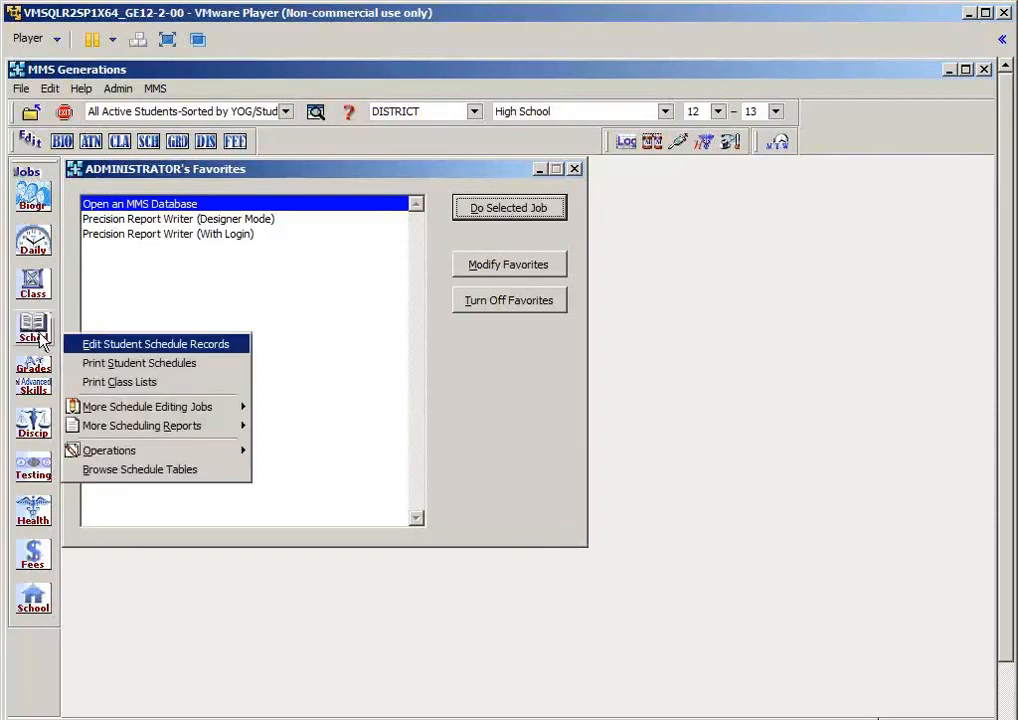
mouse_move(190, 408)
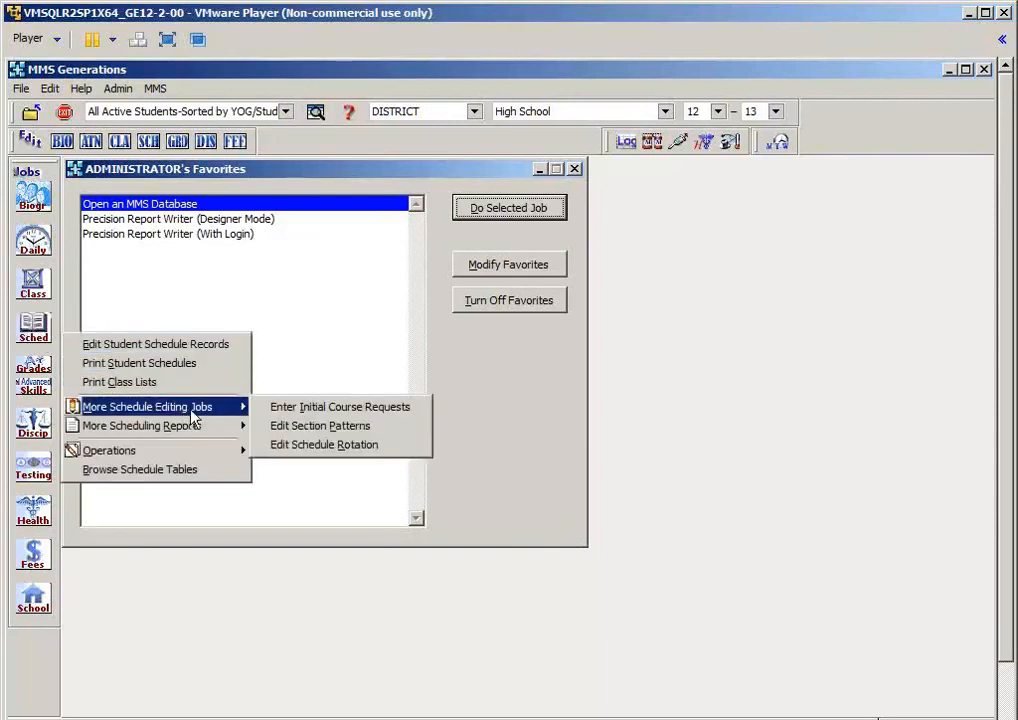
left_click(358, 445)
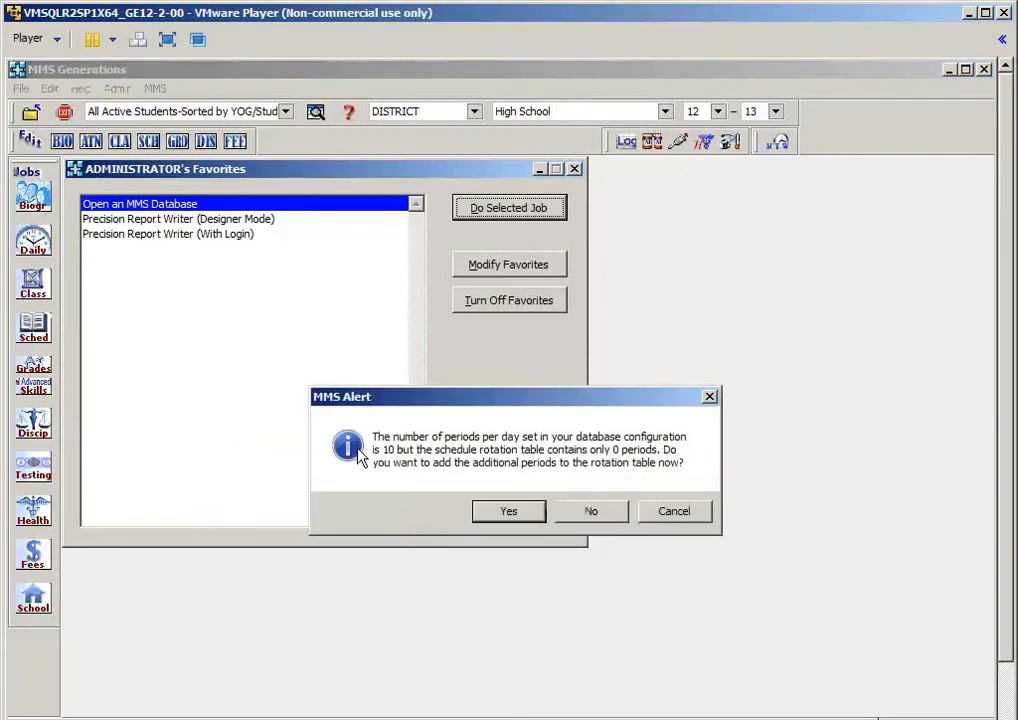
left_click(518, 517)
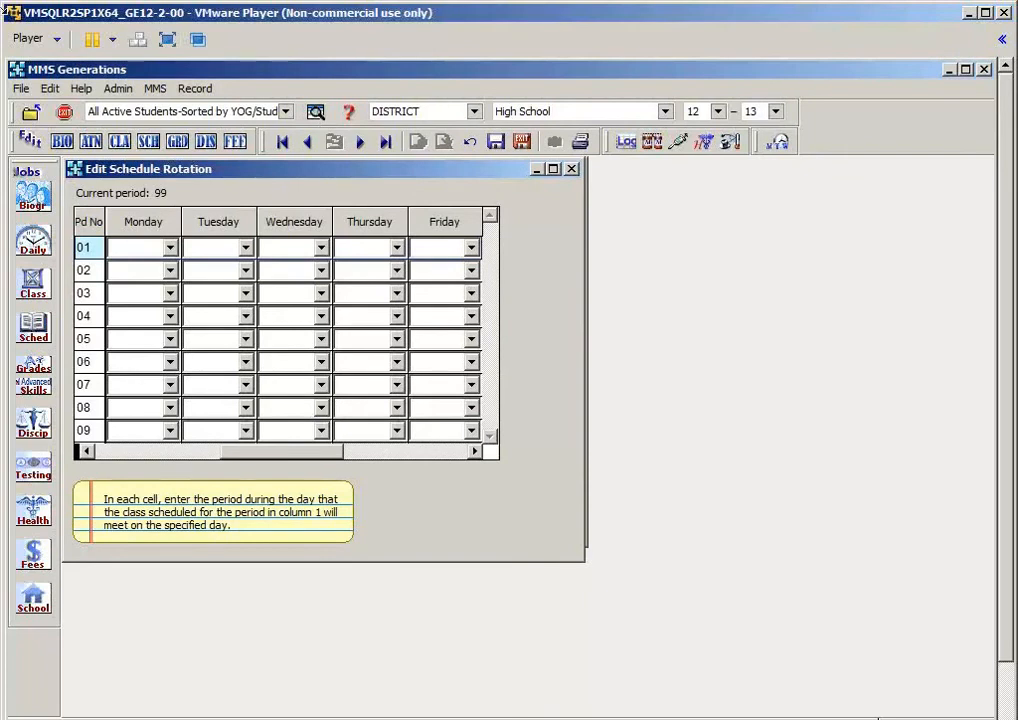
Step: Fill the Monday column of the rotation table with 1 through 7 for periods 01 through 07
left_click(169, 250)
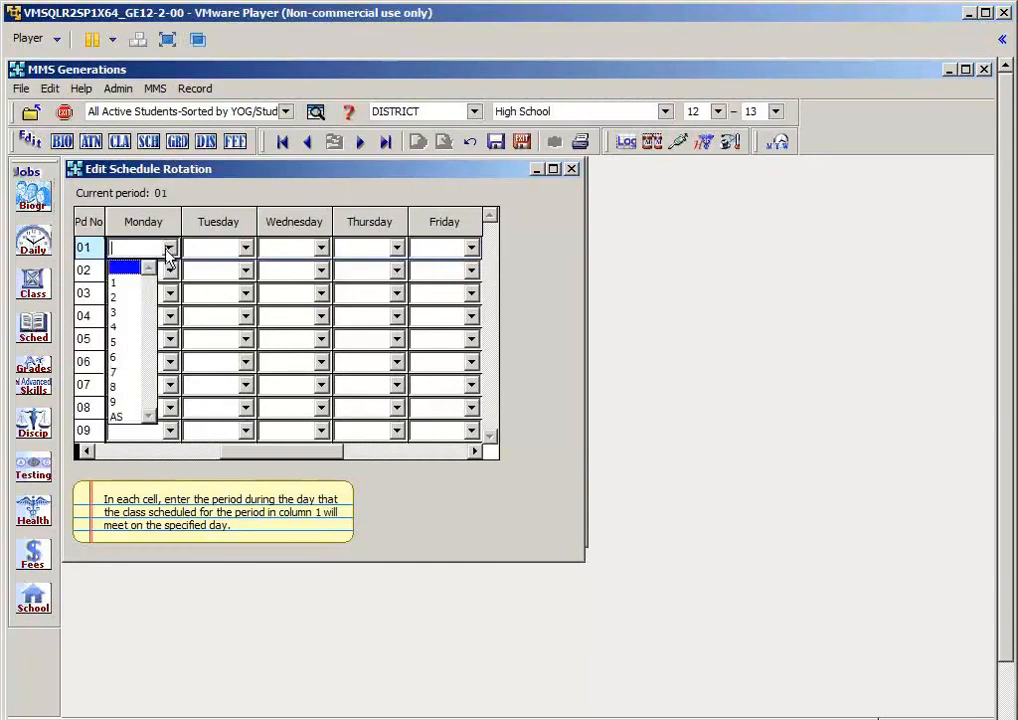
left_click(135, 280)
left_click(162, 272)
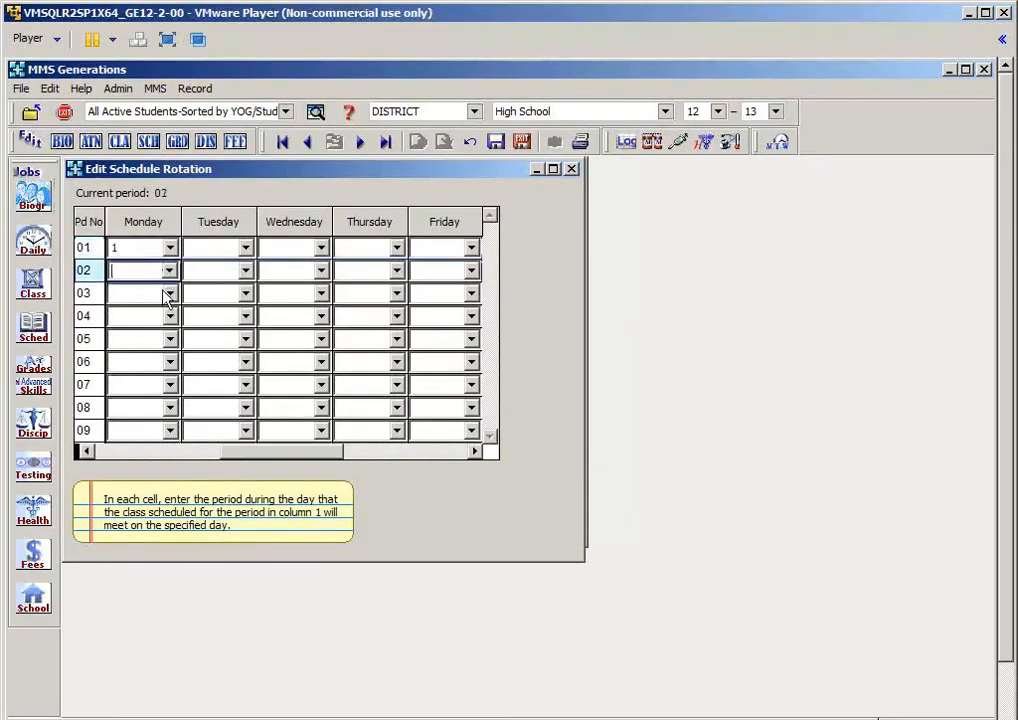
type("2")
left_click(148, 295)
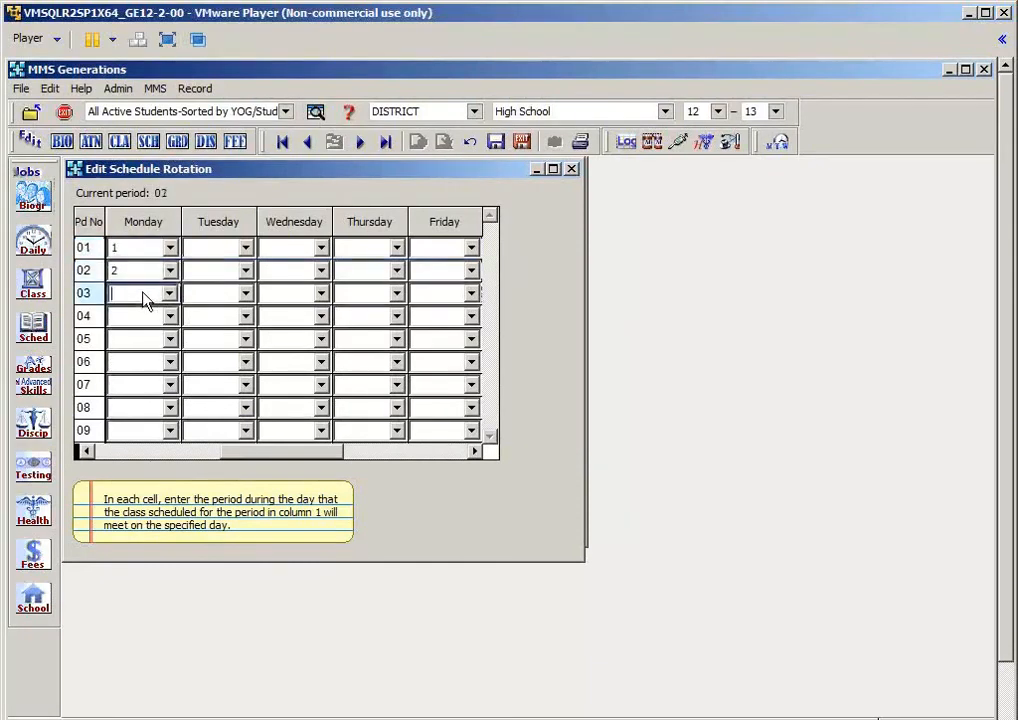
type("3")
left_click(131, 318)
type("4")
left_click(127, 340)
type("5")
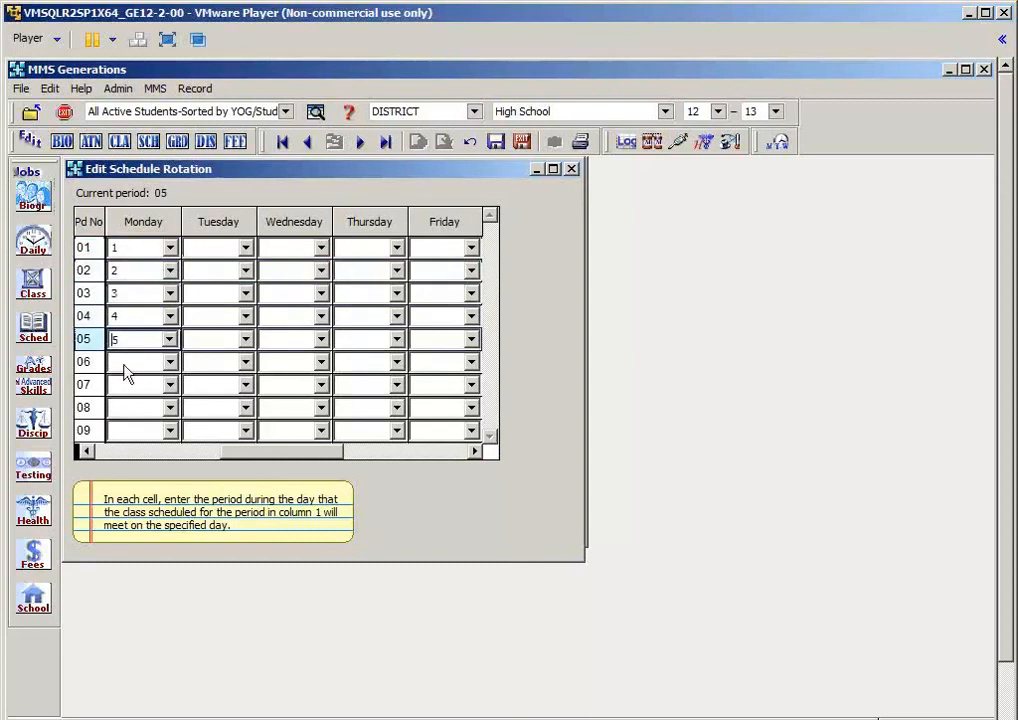
left_click(130, 366)
type("6")
left_click(128, 389)
type("7")
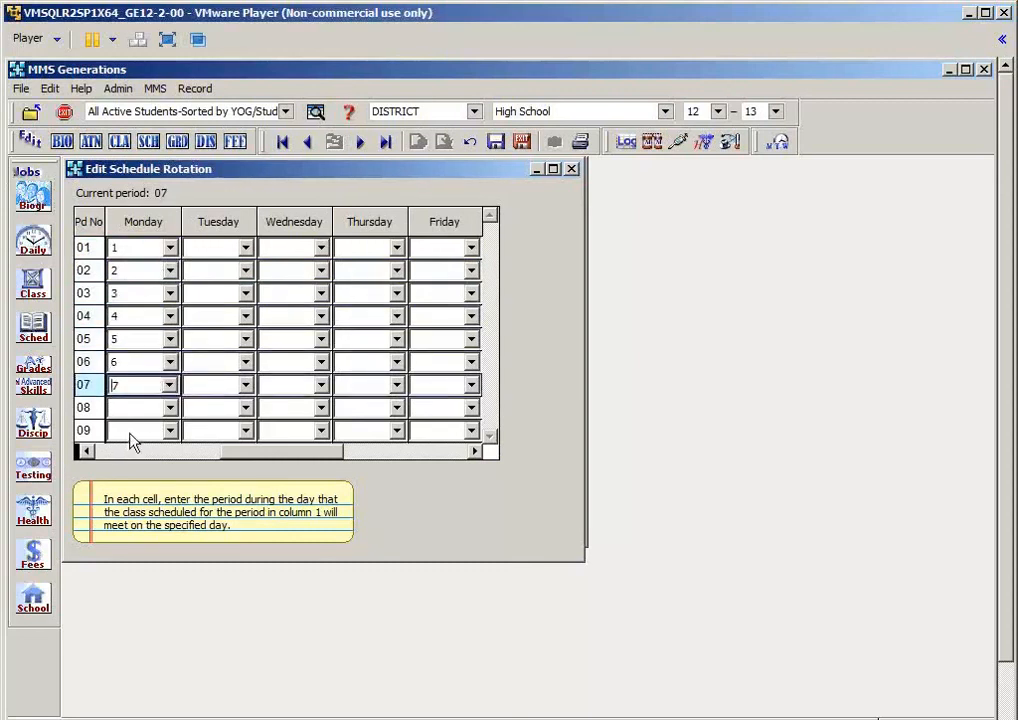
Step: Fill the Tuesday column with 1 through 4 for periods 01 through 04
left_click(199, 252)
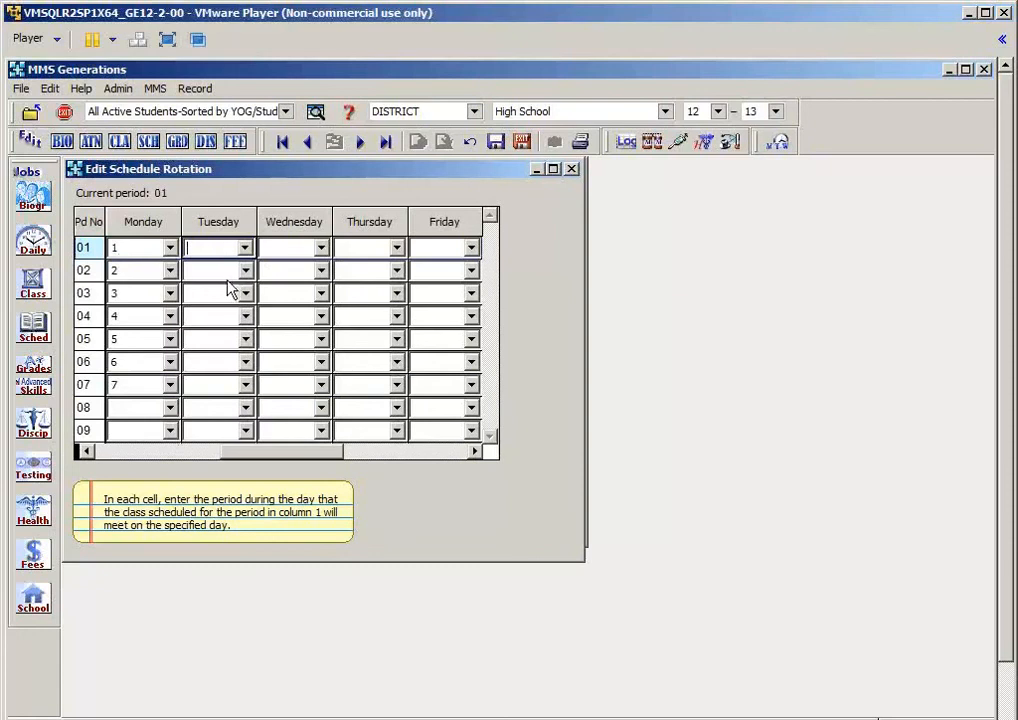
type("1")
key("Return")
type("2")
key("Return")
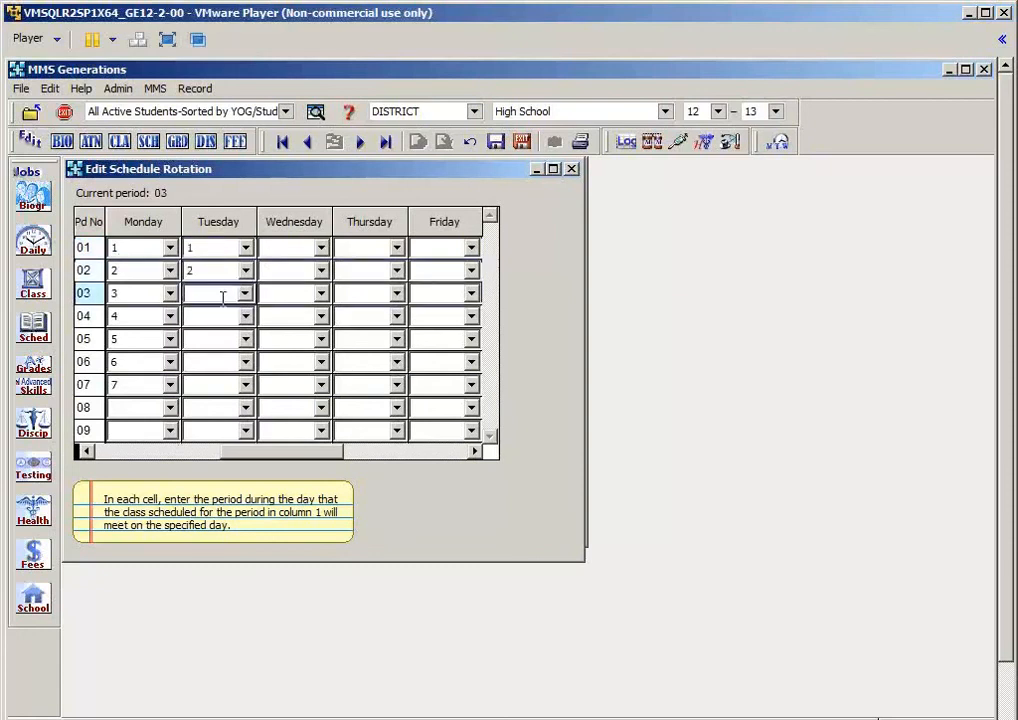
type("3")
key("Return")
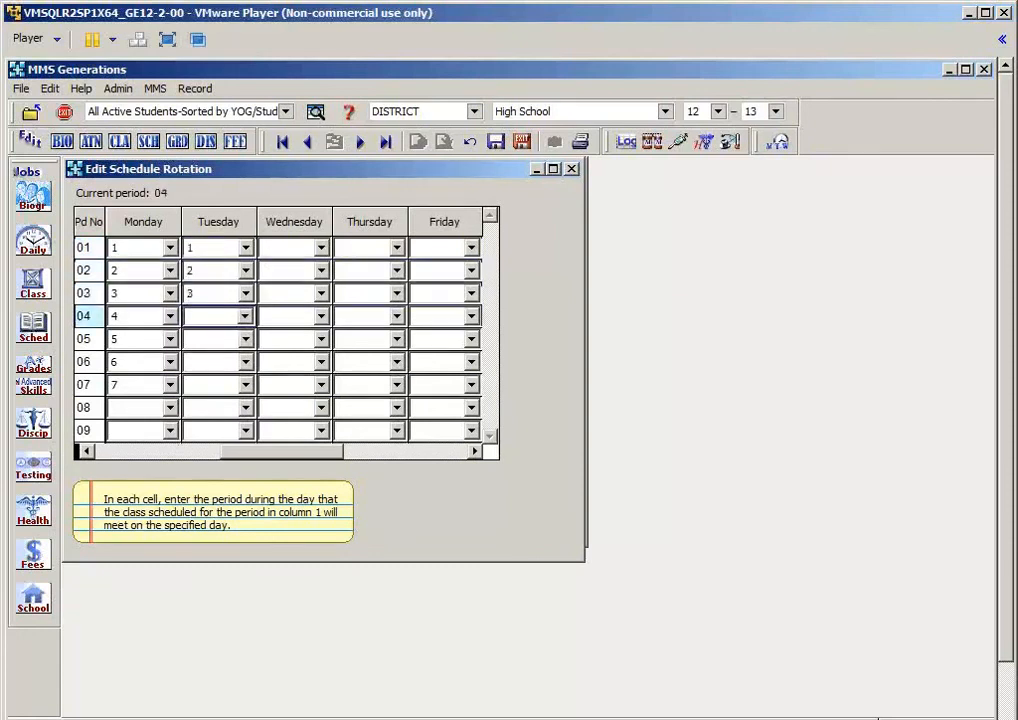
Step: Enter 7, 8 and 9 in the Tuesday column for periods 07, 08 and 09
left_click(200, 388)
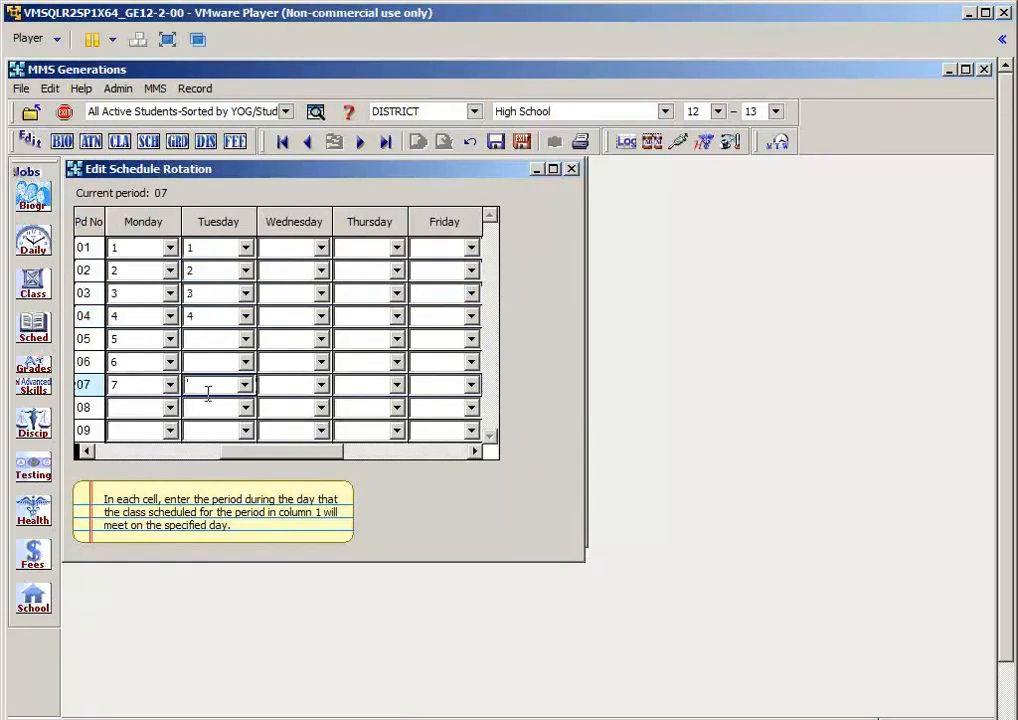
type("7")
left_click(216, 410)
type("8")
left_click(211, 431)
type("9")
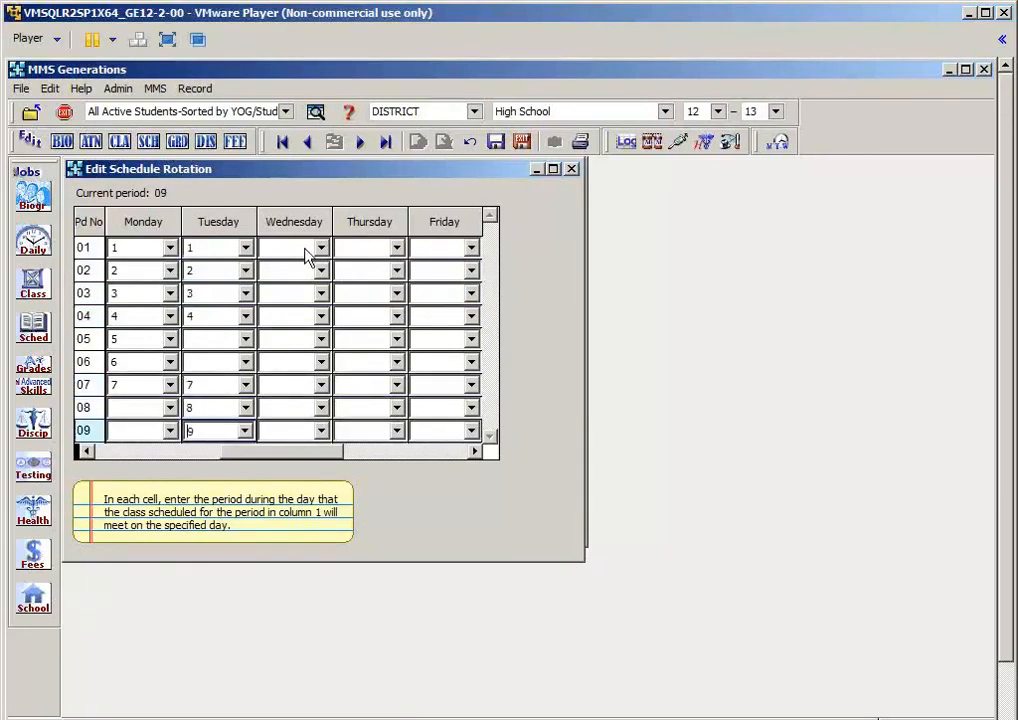
Step: Enter 1 and 2 in the Wednesday column for periods 01 and 02
left_click(305, 249)
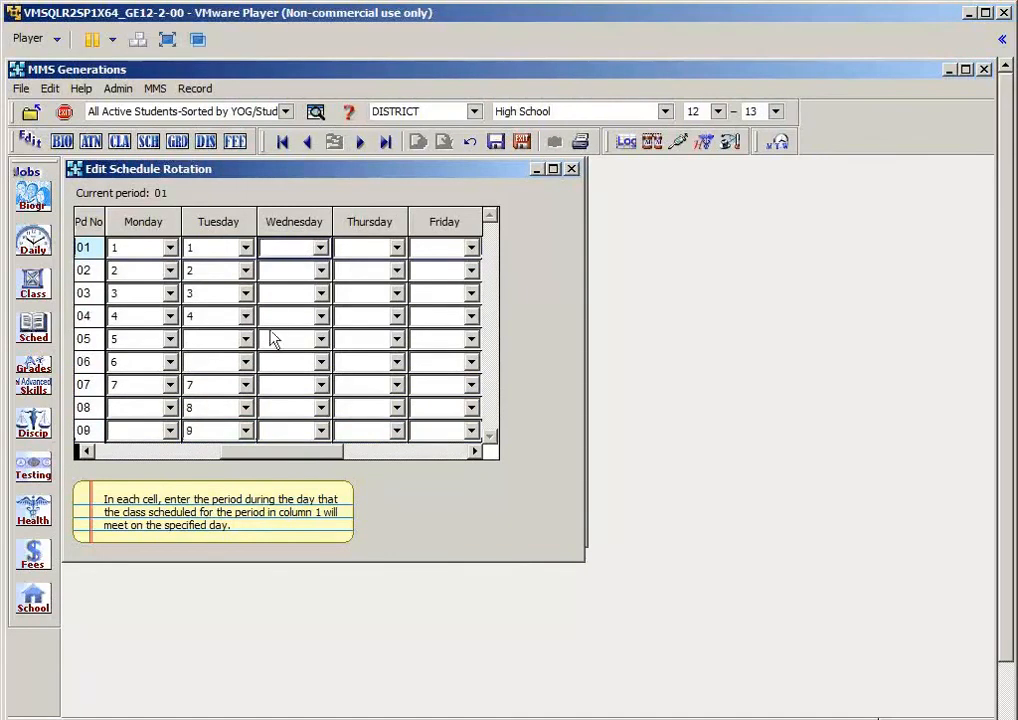
type("1")
key("Down")
type("2")
left_click(276, 345)
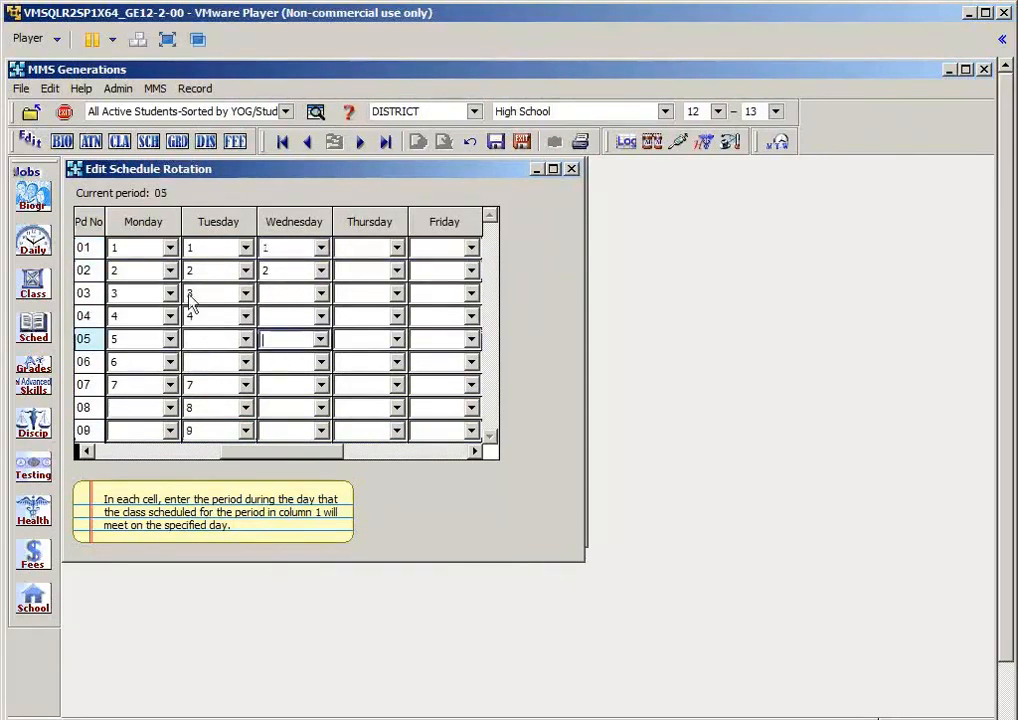
Step: Correct the Tuesday entries for periods 07, 08 and 09 to 5, 6 and 7
left_click(204, 386)
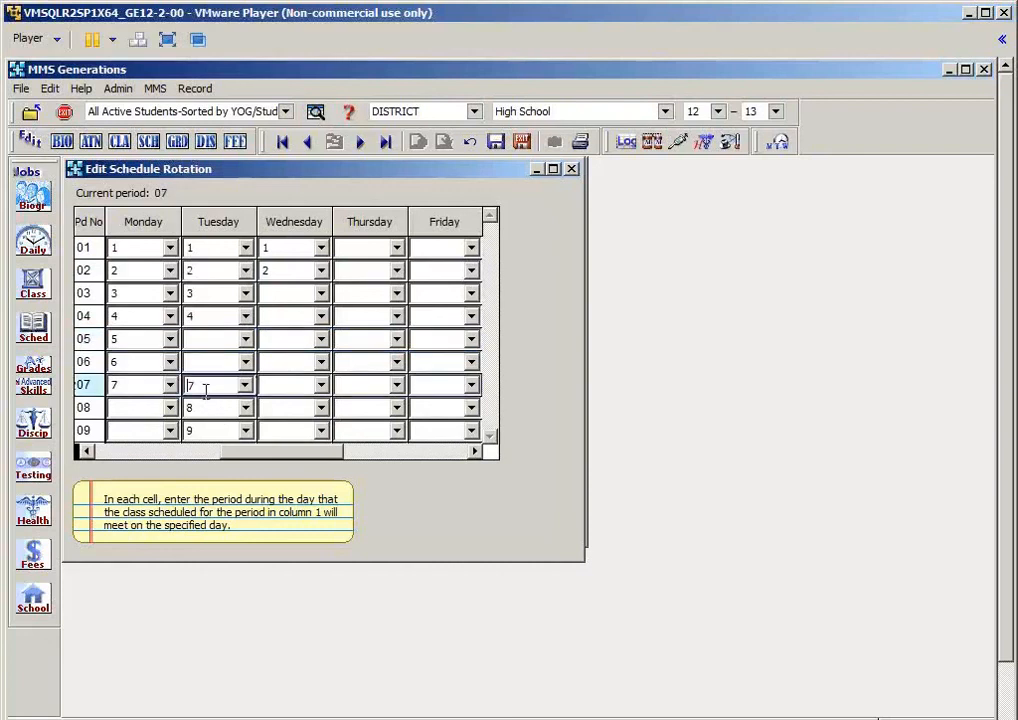
type("5")
key("Down")
key("Down")
type("7")
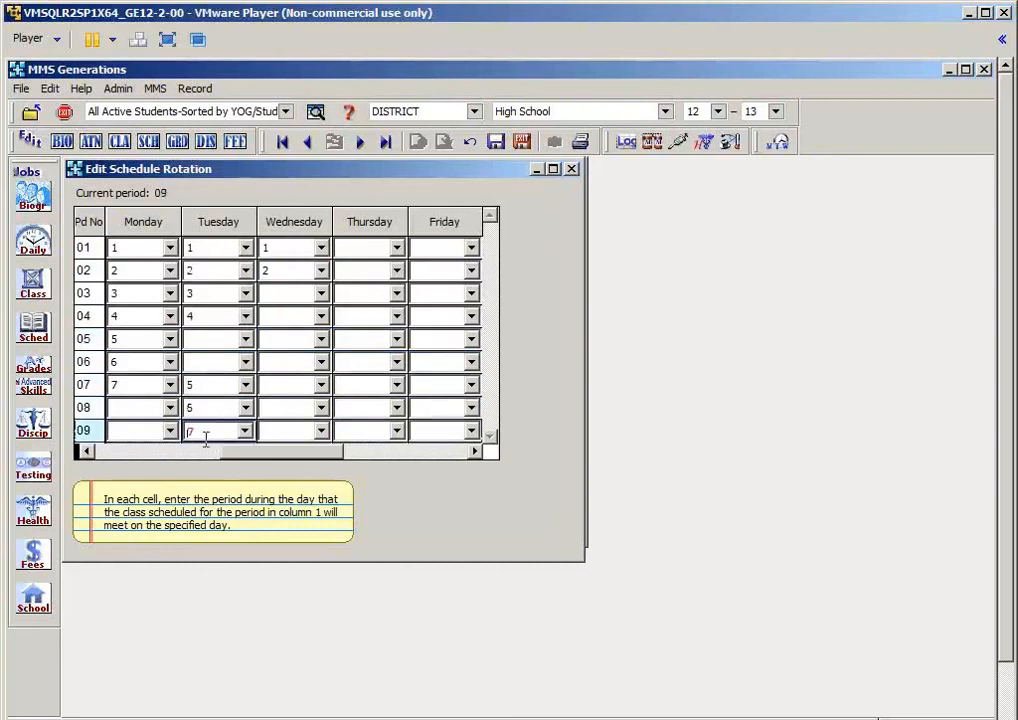
Step: Fill the Wednesday column with 3 through 7 for periods 05 through 09
left_click(287, 340)
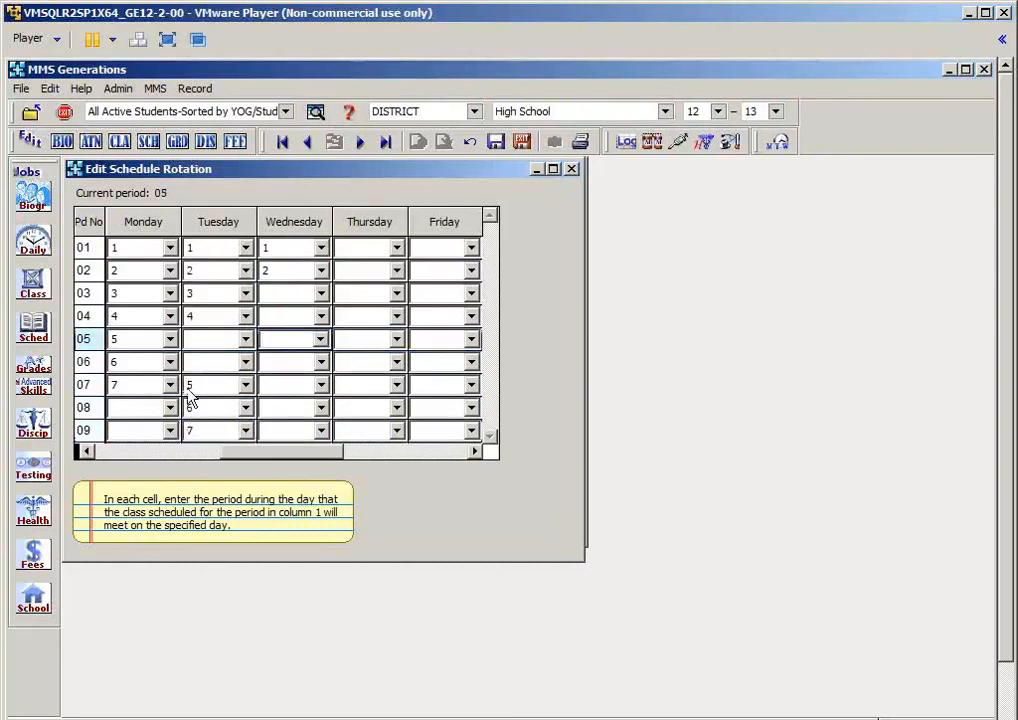
type("3")
left_click(286, 363)
type("4")
left_click(281, 388)
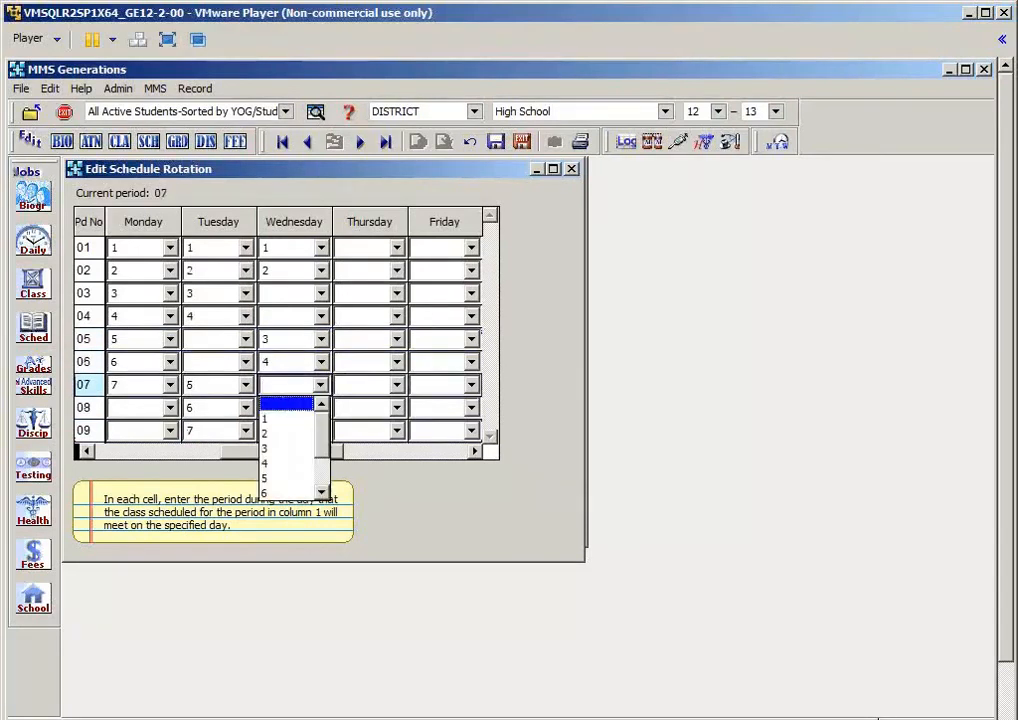
type("5")
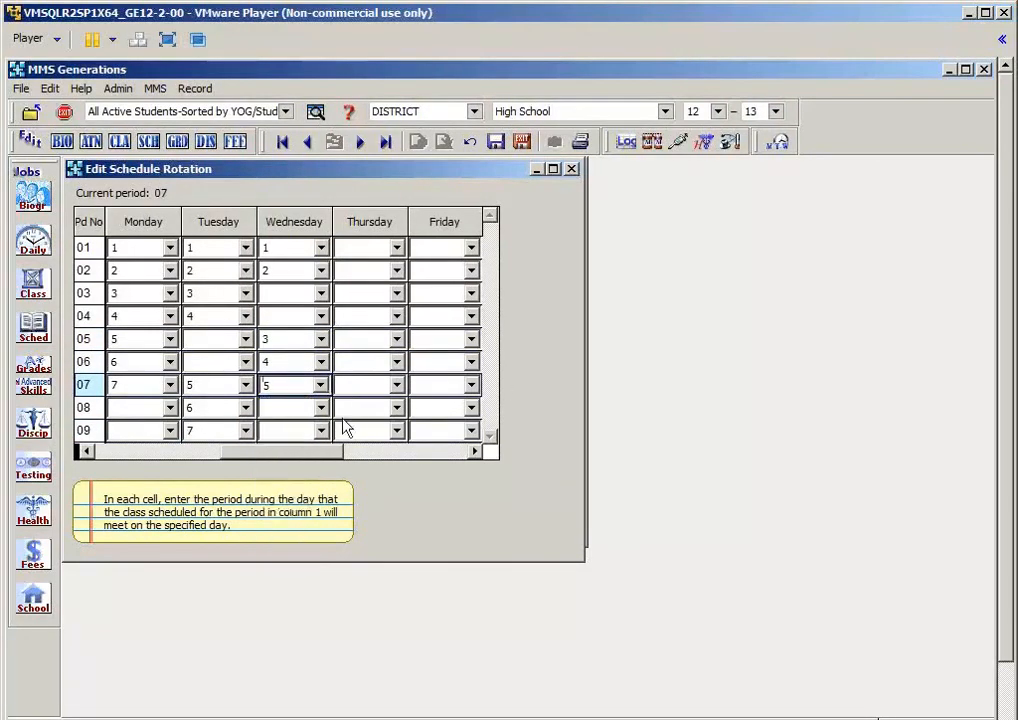
left_click(293, 407)
left_click(293, 431)
type("7")
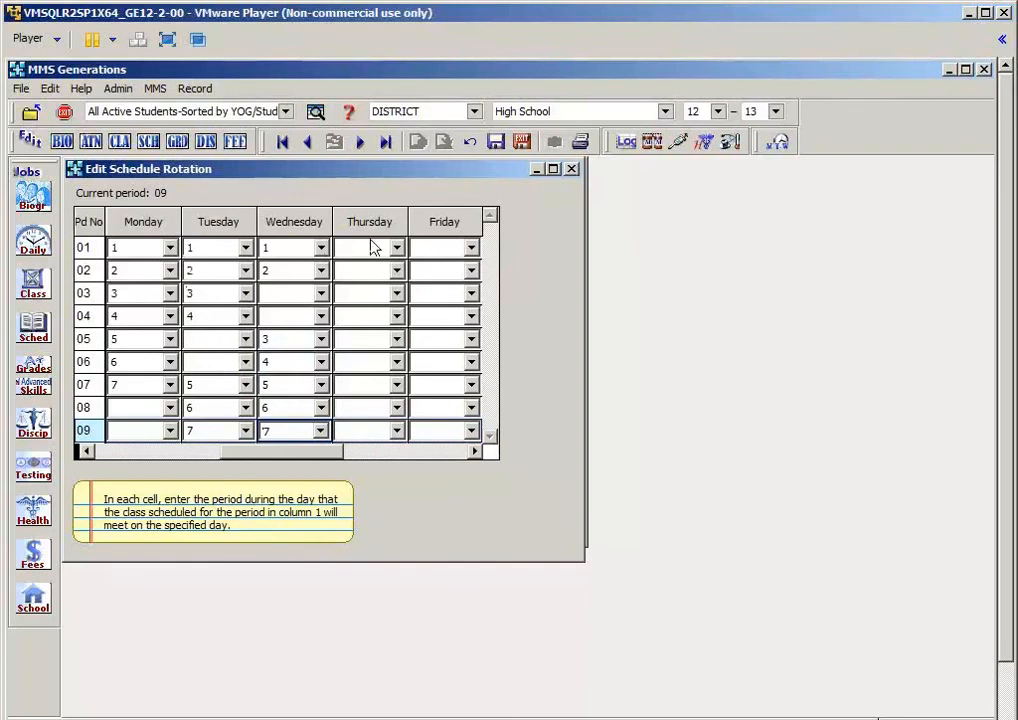
Step: Fill the Thursday column with 1 through 7 for periods 03 through 09
left_click(364, 296)
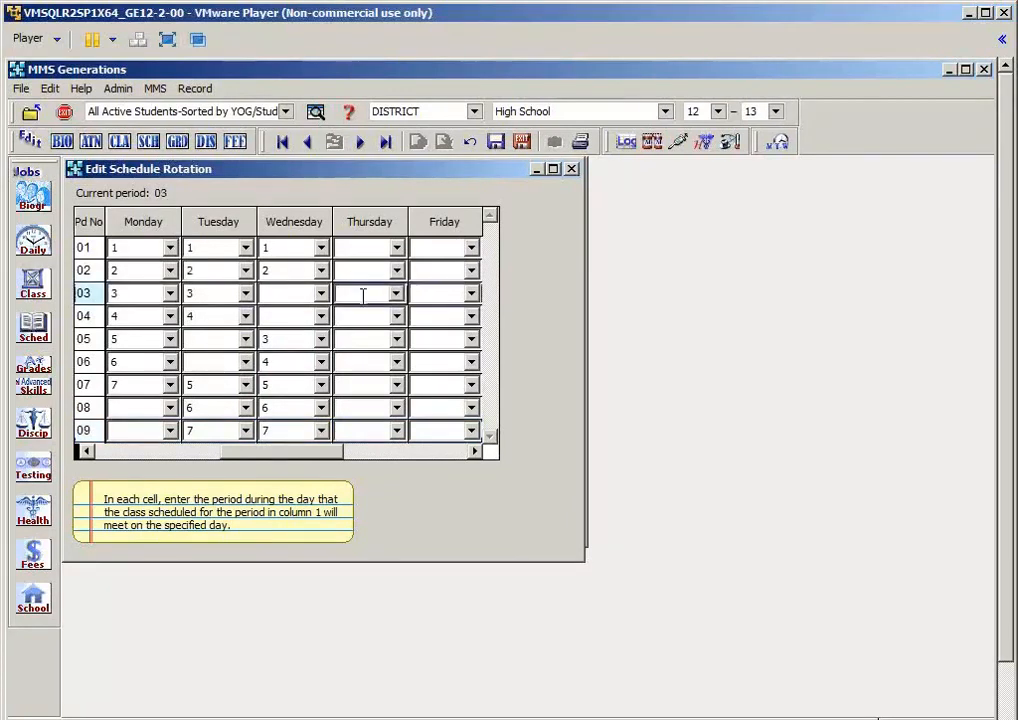
type("1")
left_click(362, 318)
type("2")
left_click(353, 340)
type("3")
left_click(344, 363)
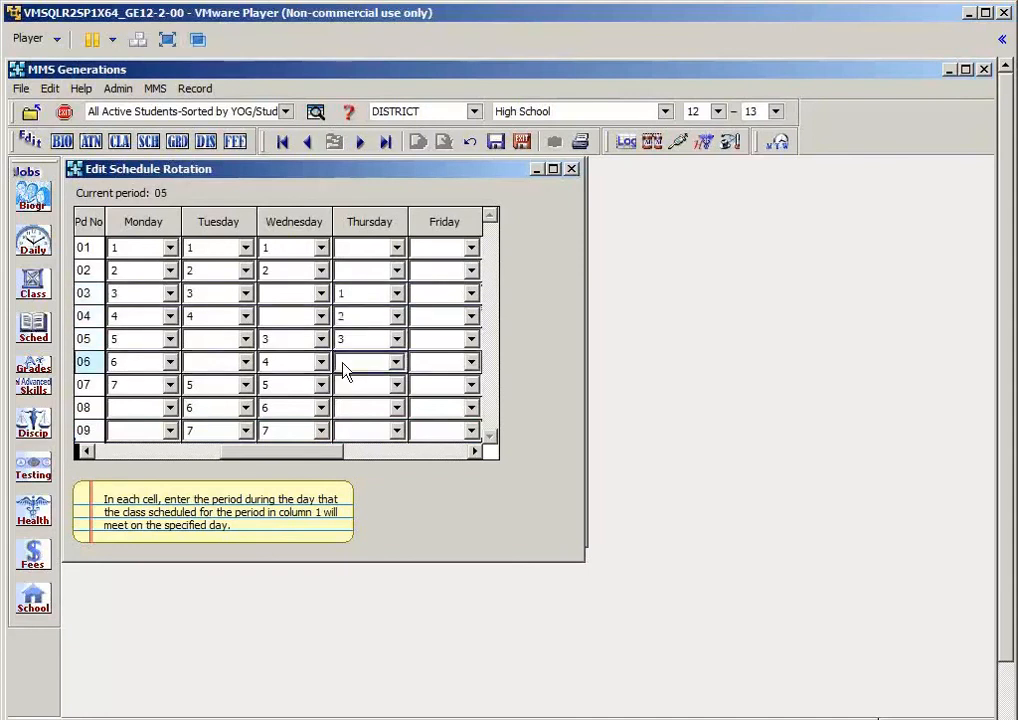
type("4")
left_click(347, 386)
type("5")
left_click(350, 408)
type("6")
left_click(350, 430)
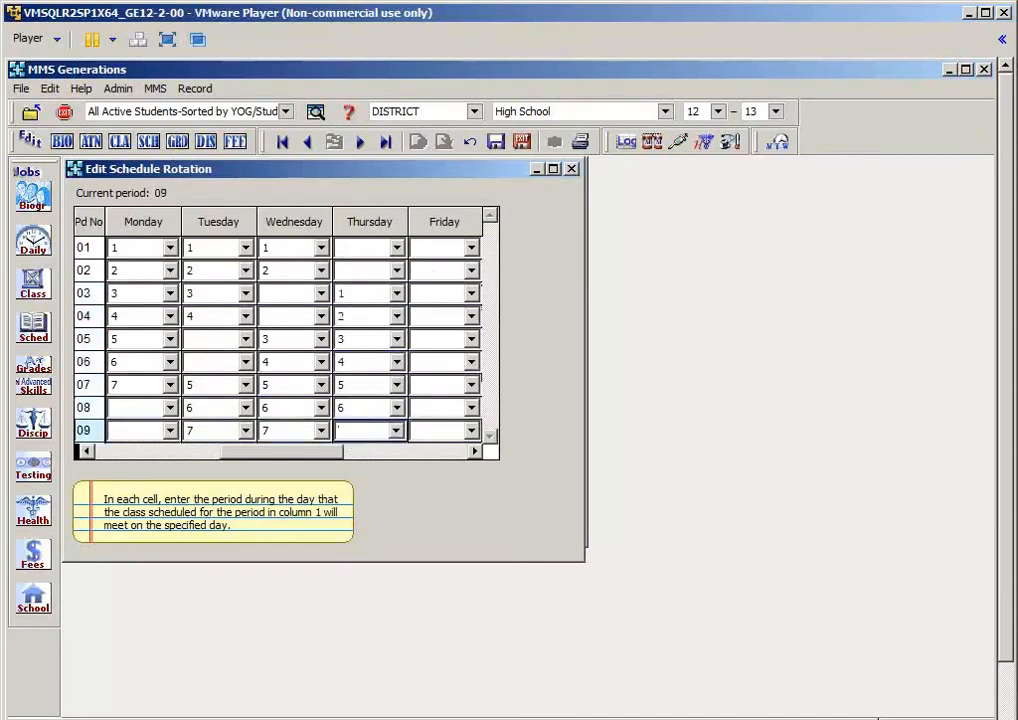
type("7")
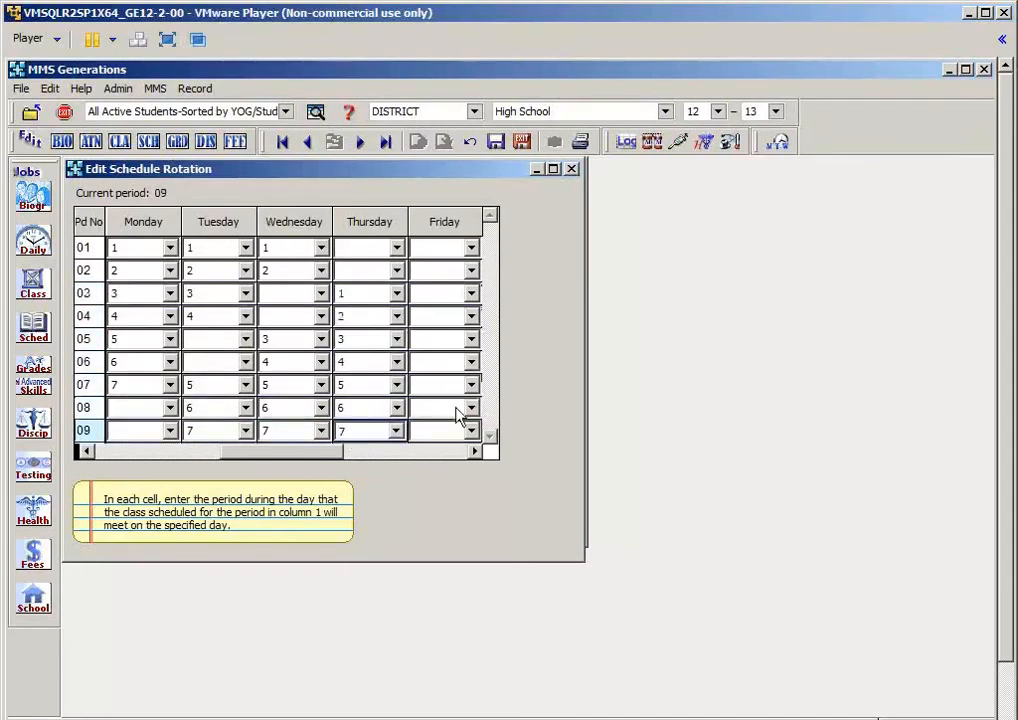
Step: Set Friday to 1, 2, 3, 4, 5 and 7 for periods 01, 03, 04, 05, 06 and 08, and save and exit
left_click(460, 249)
type("1")
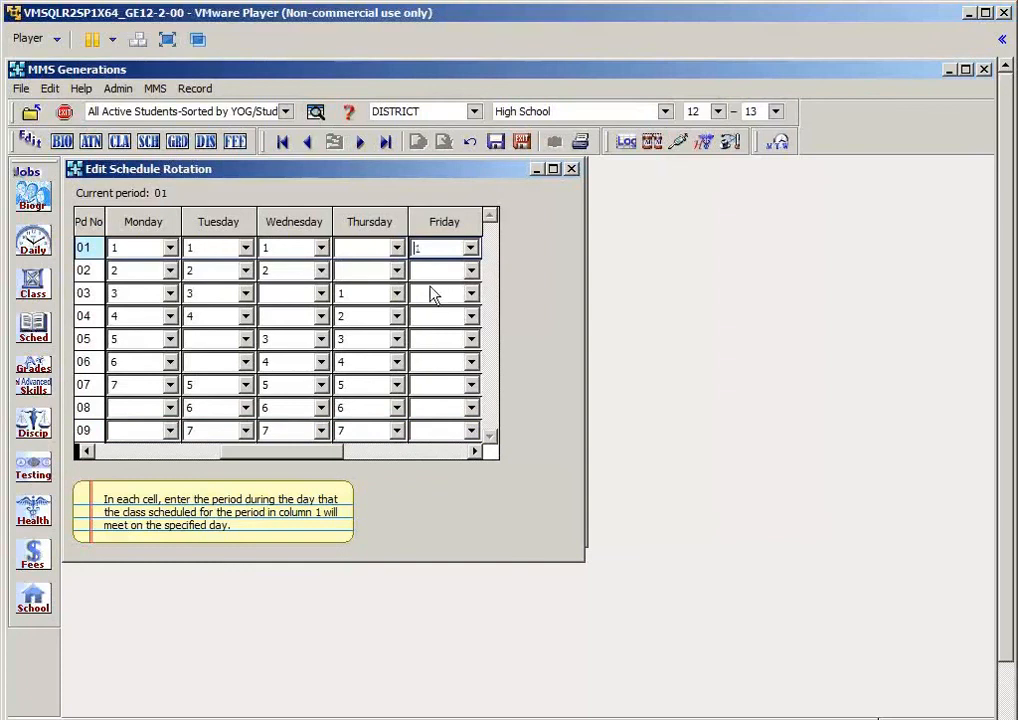
left_click(430, 293)
type("2")
left_click(421, 318)
type("3")
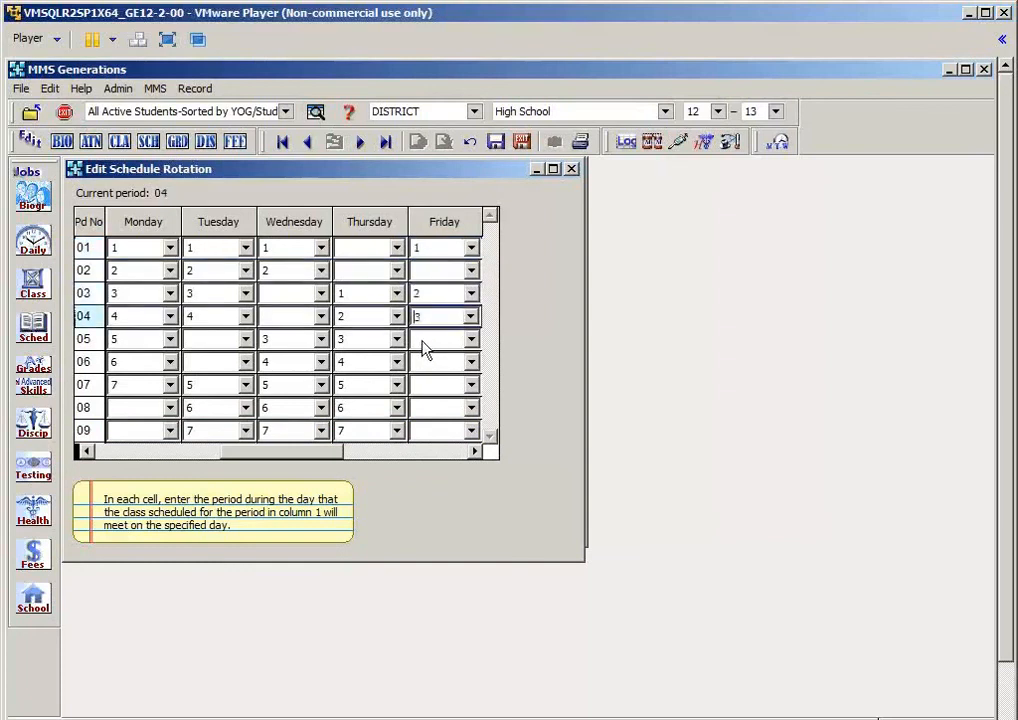
left_click(424, 342)
type("4")
left_click(420, 366)
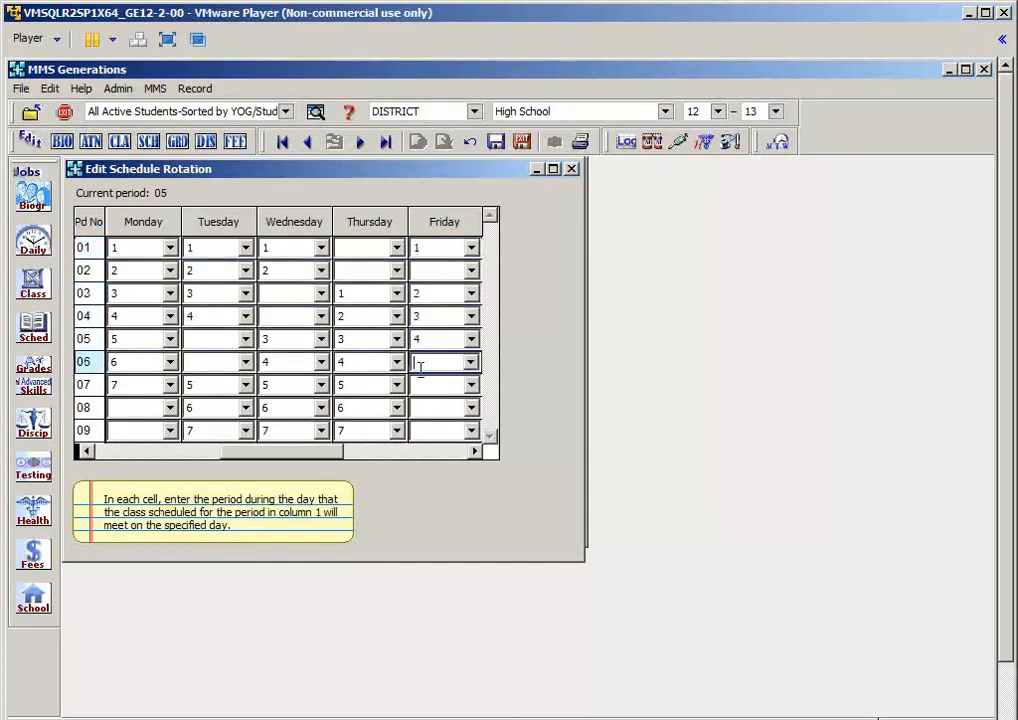
type("5")
left_click(420, 409)
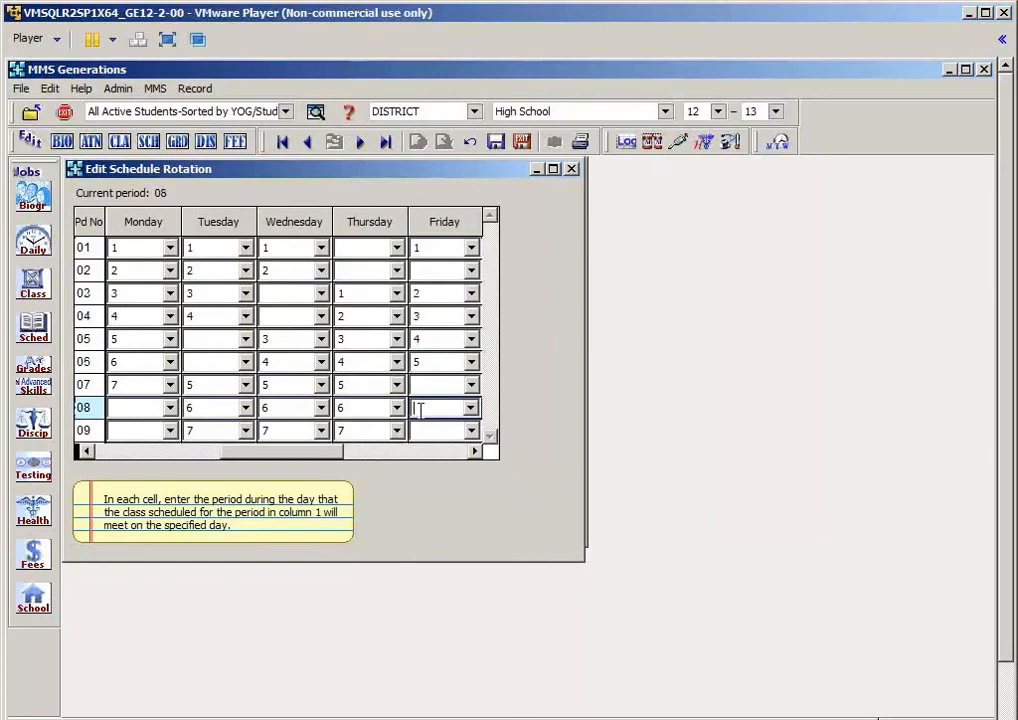
type("7")
left_click(426, 431)
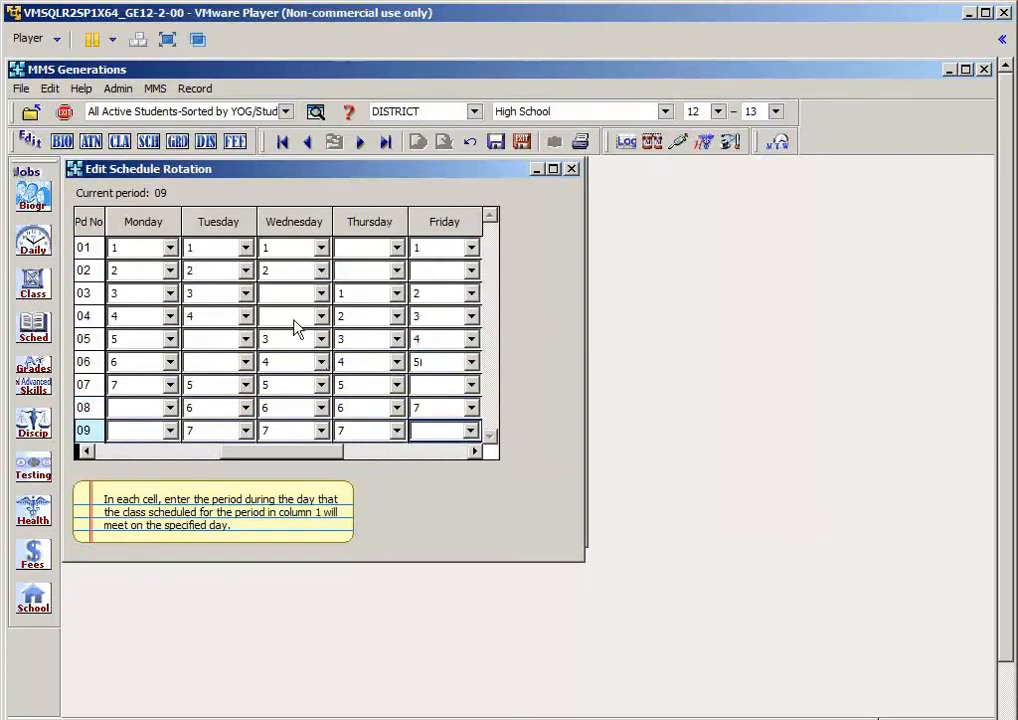
left_click(522, 142)
Step: Examine the meeting days of section 101-01 in the course sections editor, and exit the editor
left_click(33, 598)
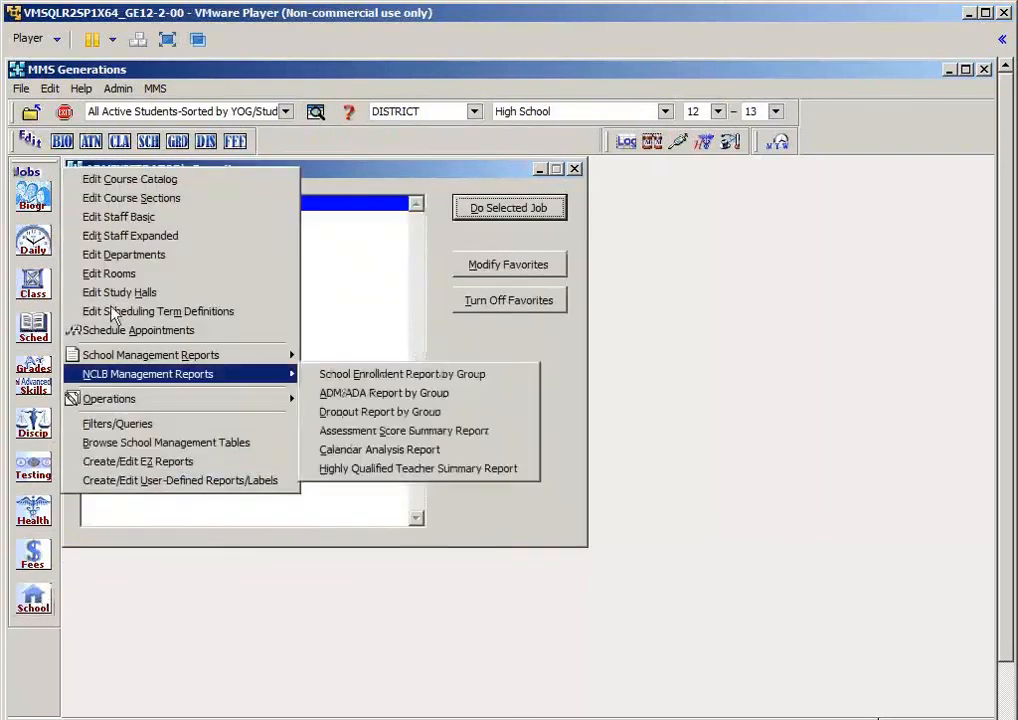
left_click(131, 198)
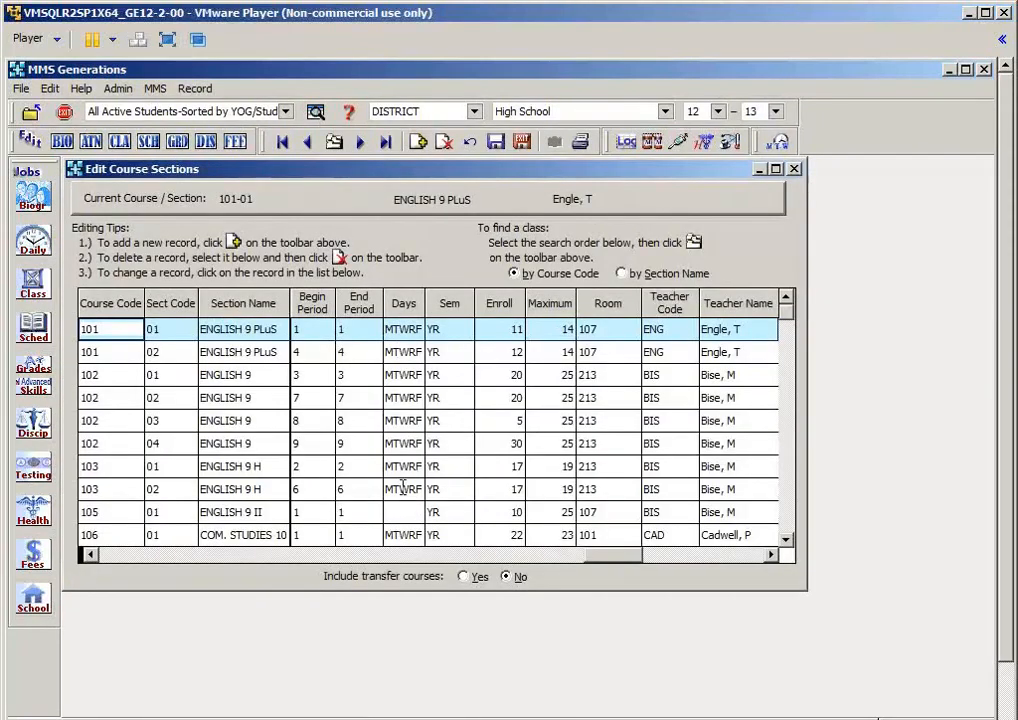
left_click(404, 331)
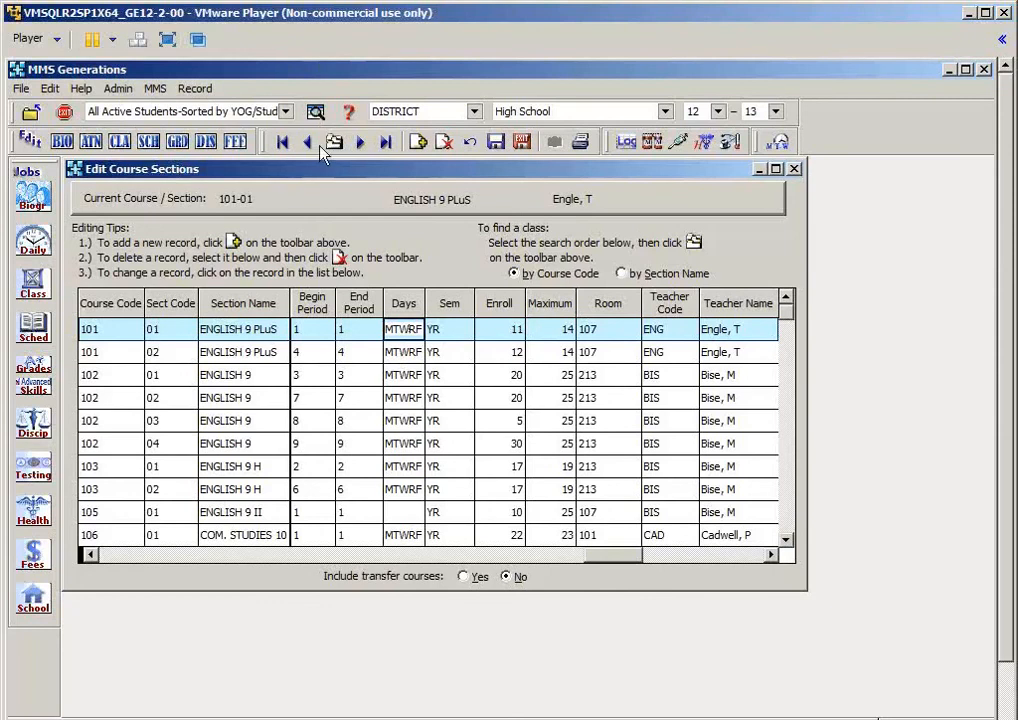
left_click(521, 142)
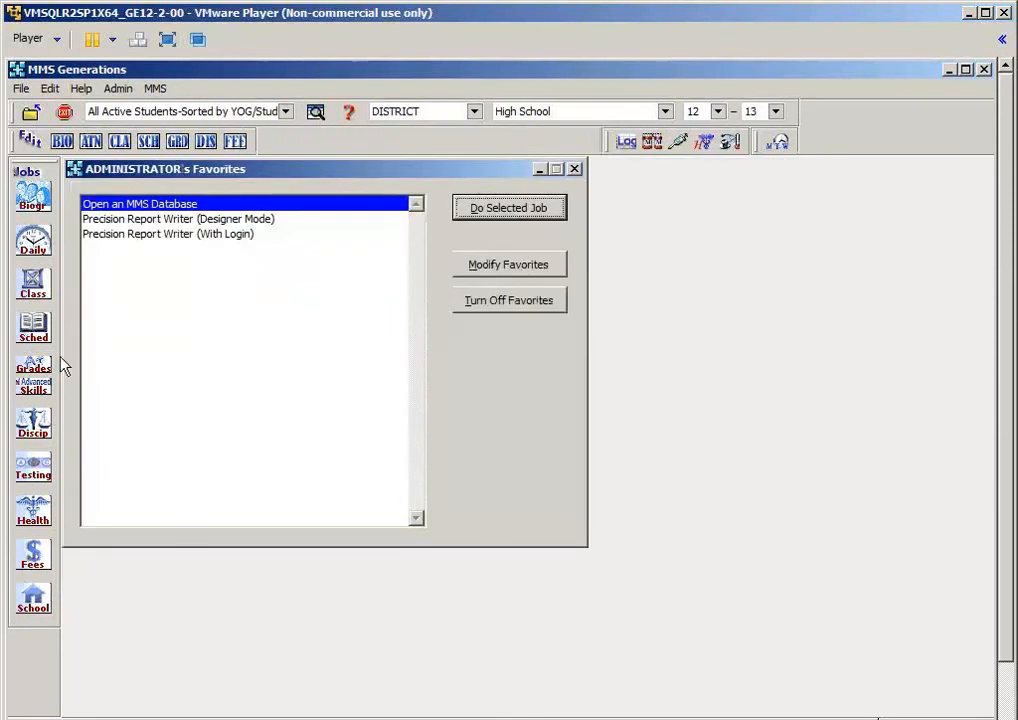
Step: Reopen the schedule rotation table to review the daily period assignments, and exit it
left_click(35, 325)
mouse_move(180, 398)
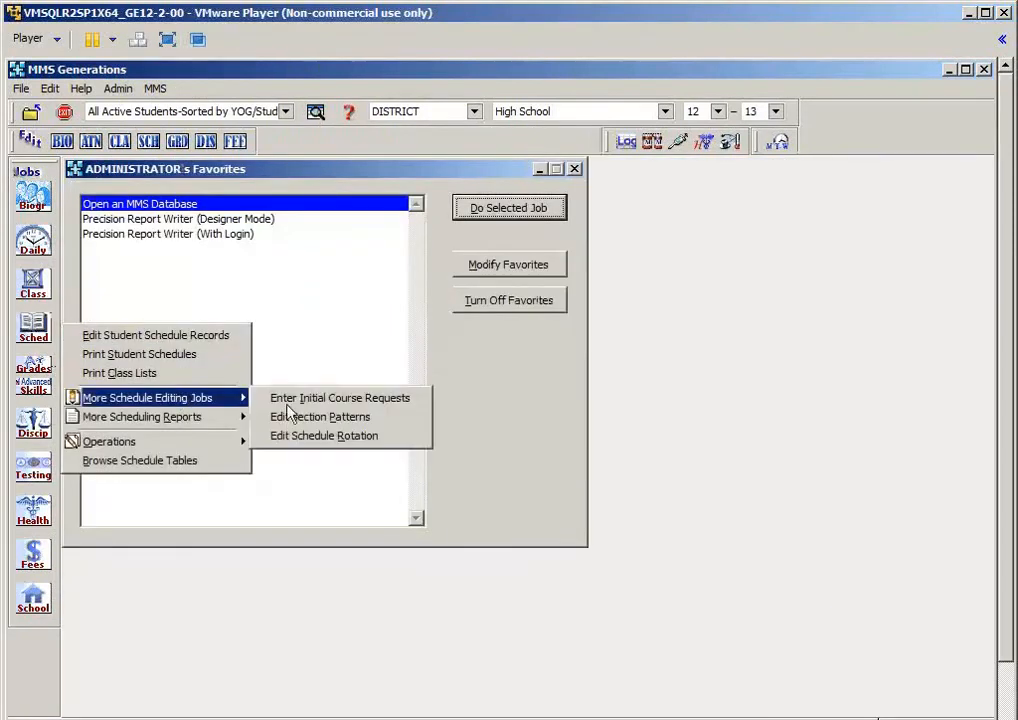
left_click(293, 437)
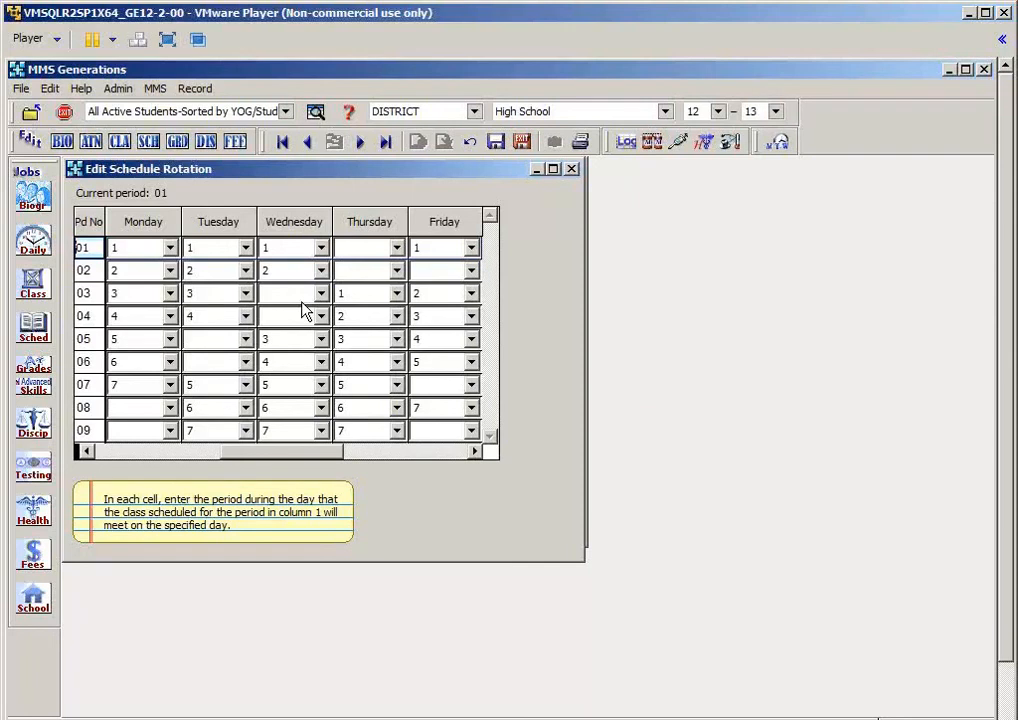
left_click(515, 146)
Step: Add a new course to the course catalog with code DROP and description Drop Days
left_click(36, 600)
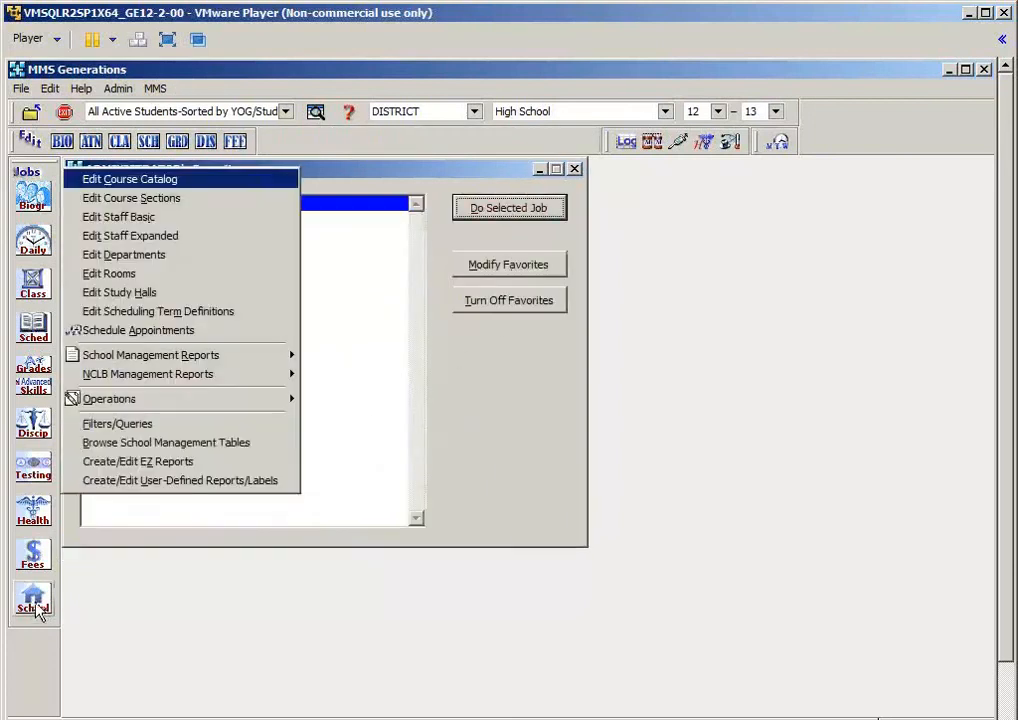
left_click(120, 181)
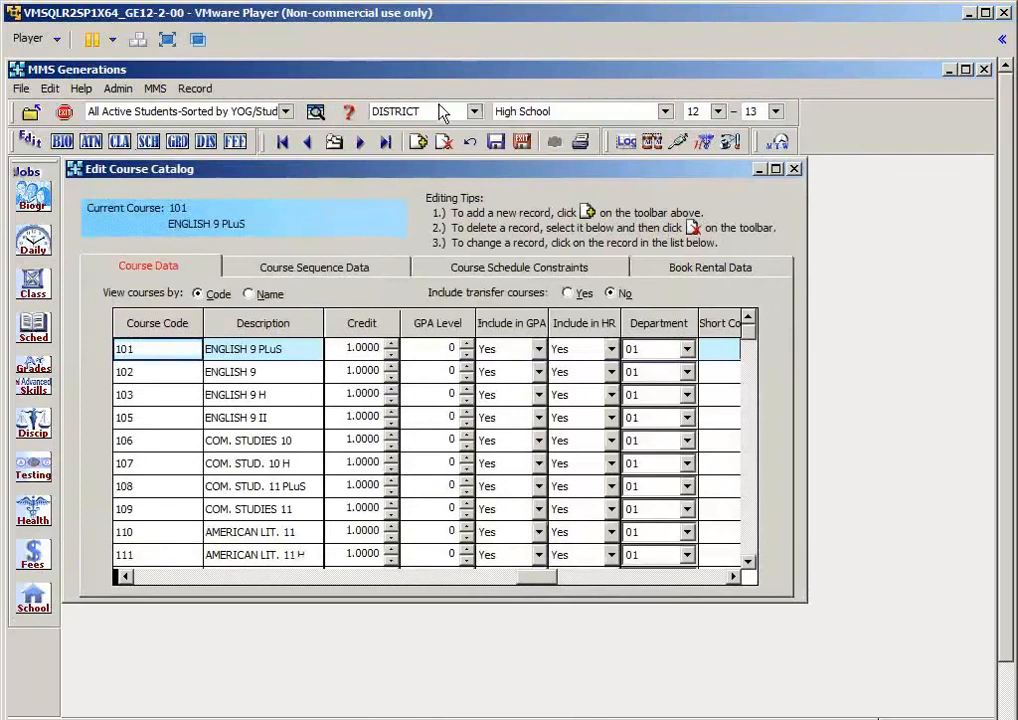
left_click(418, 143)
type("DROP")
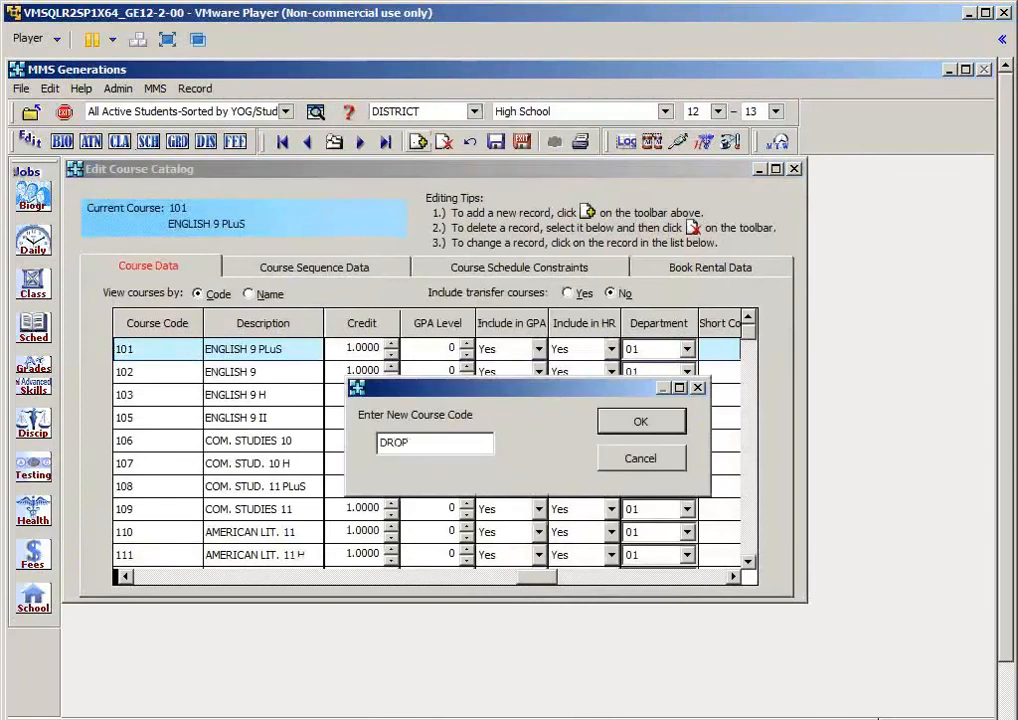
key("Return")
type("Dropp")
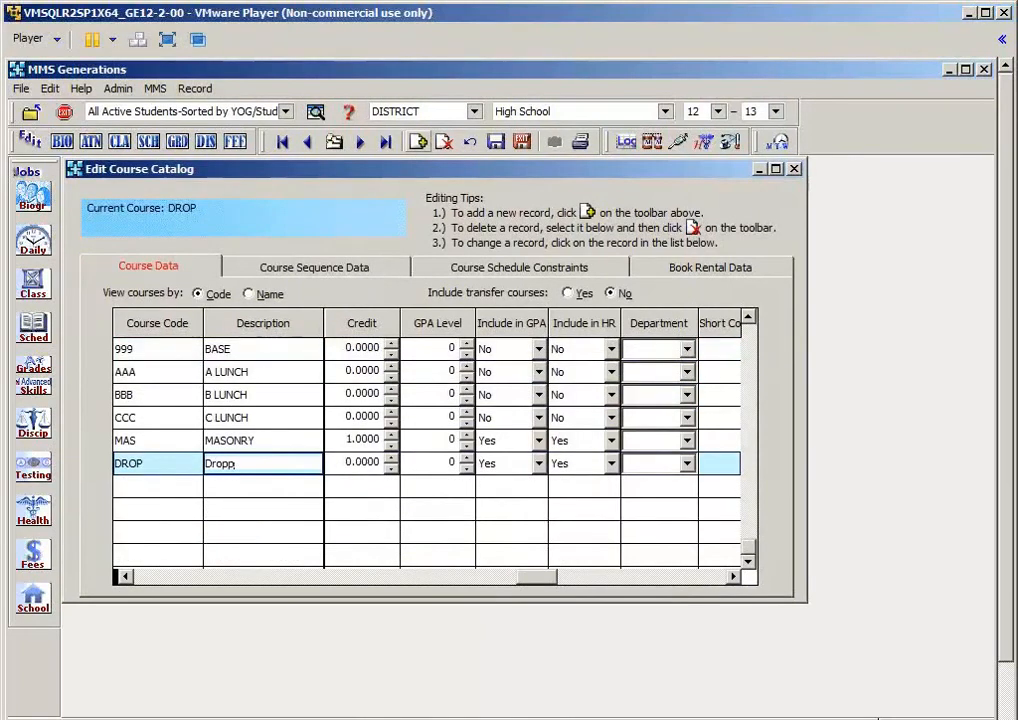
key("BackSpace")
type("Days")
Step: Set Include in GPA and Include in HR to No for the DROP course, and save and exit the catalog
left_click(522, 462)
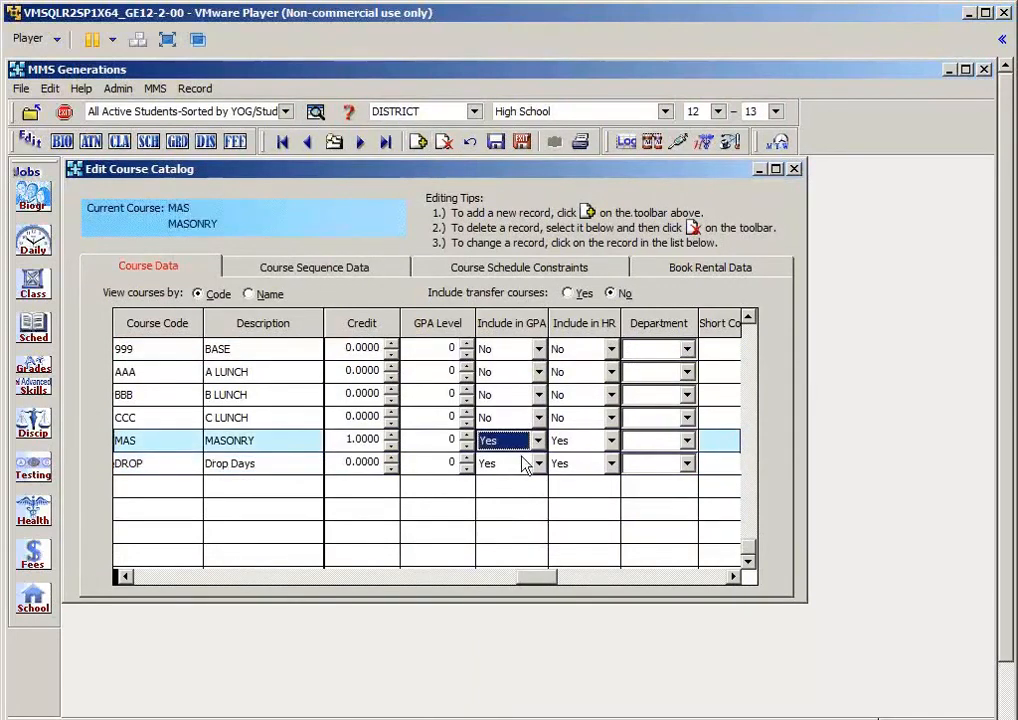
left_click(527, 463)
left_click(527, 481)
left_click(580, 463)
left_click(584, 482)
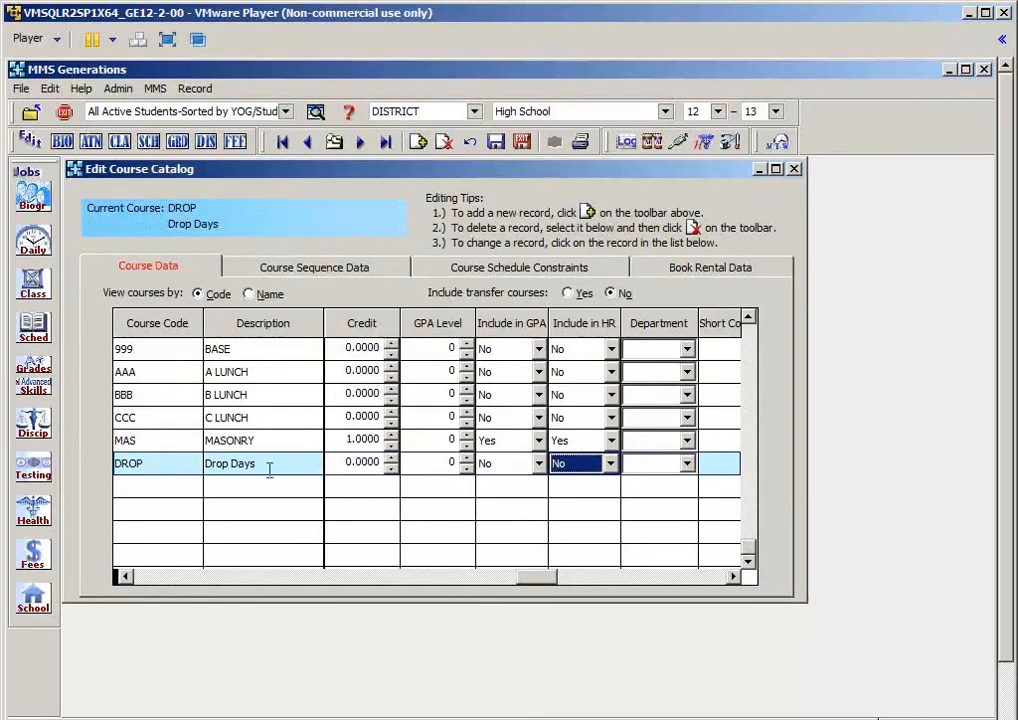
left_click(522, 142)
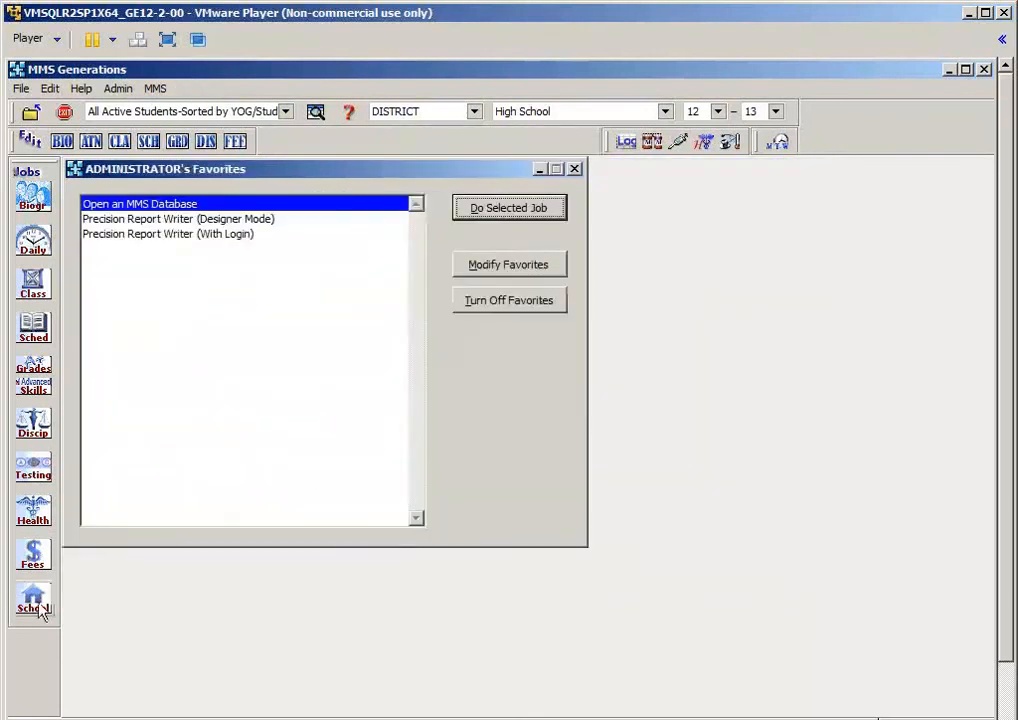
Step: Open the course sections editor and add a new section for the DROP course
left_click(33, 195)
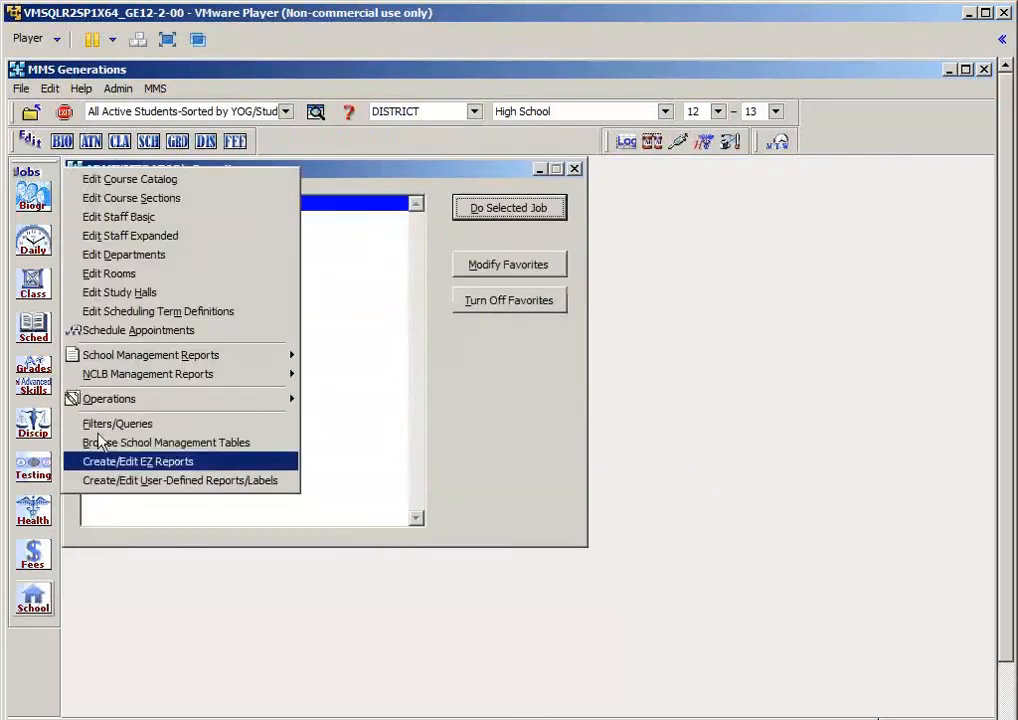
left_click(140, 199)
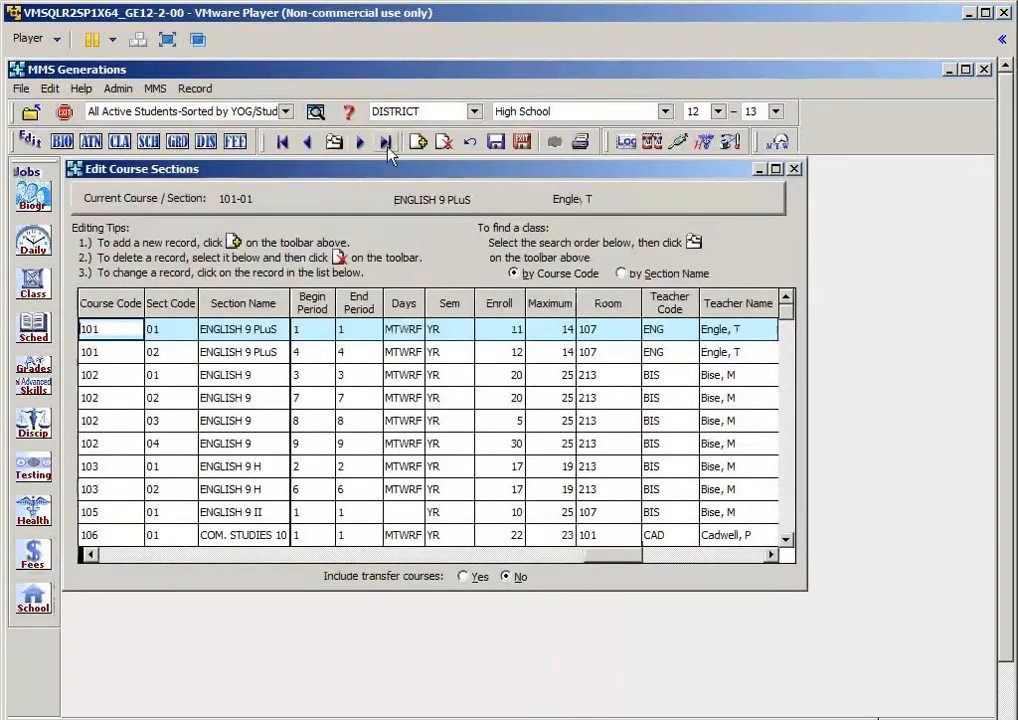
left_click(422, 144)
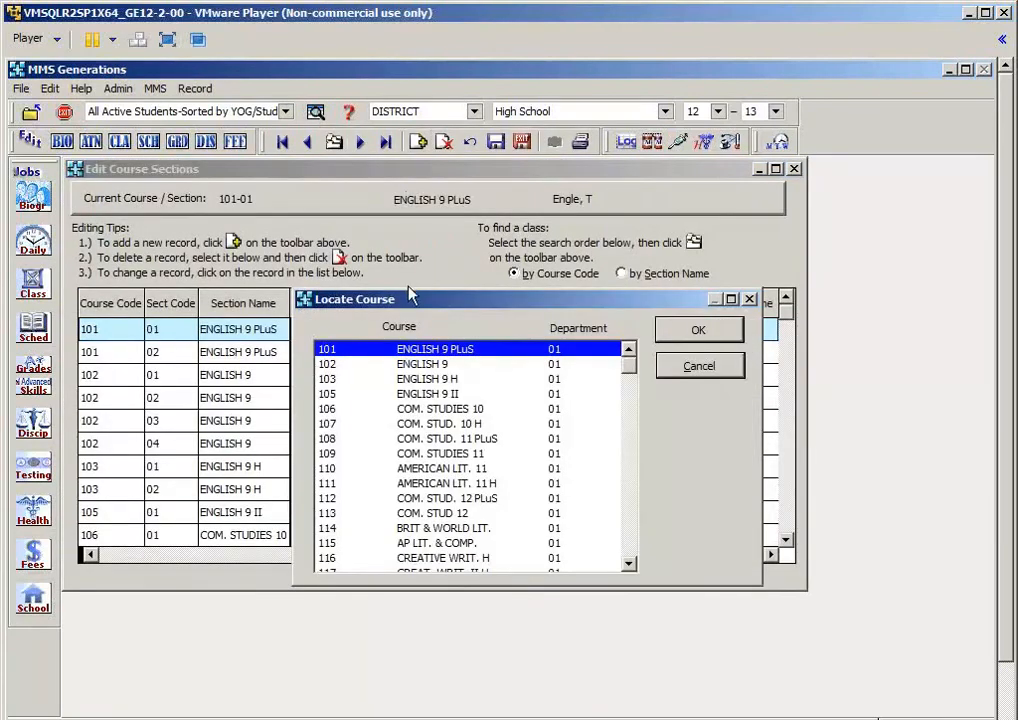
left_click(426, 380)
key("d")
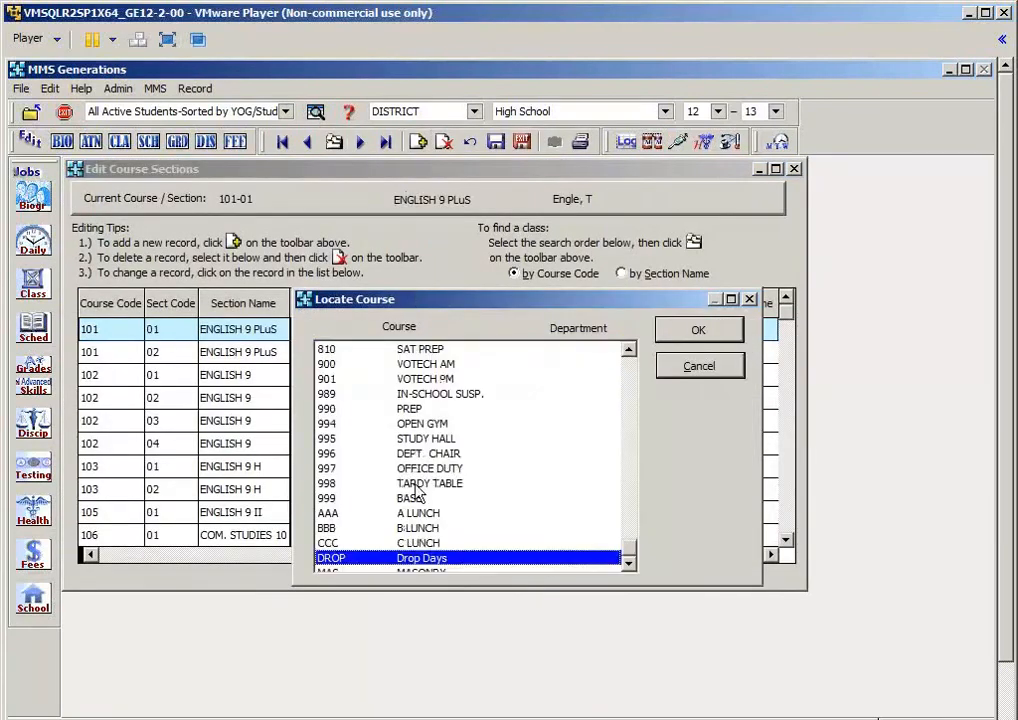
double_click(408, 558)
left_click(618, 428)
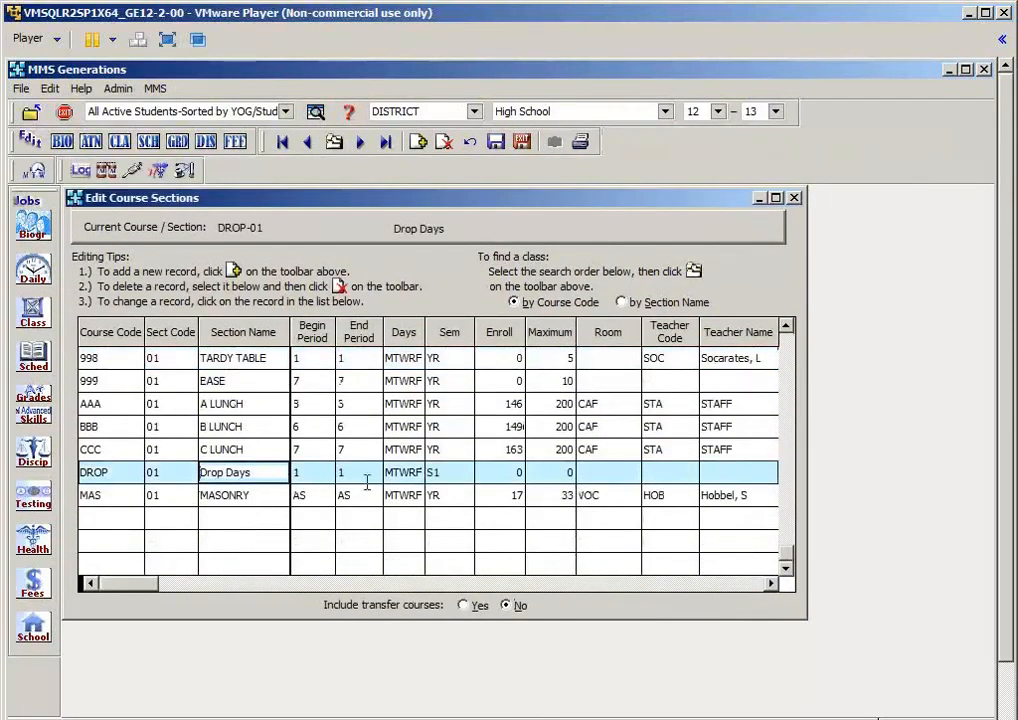
Step: Set section DROP-01 to end period 2, day R and semester YR
left_click(396, 476)
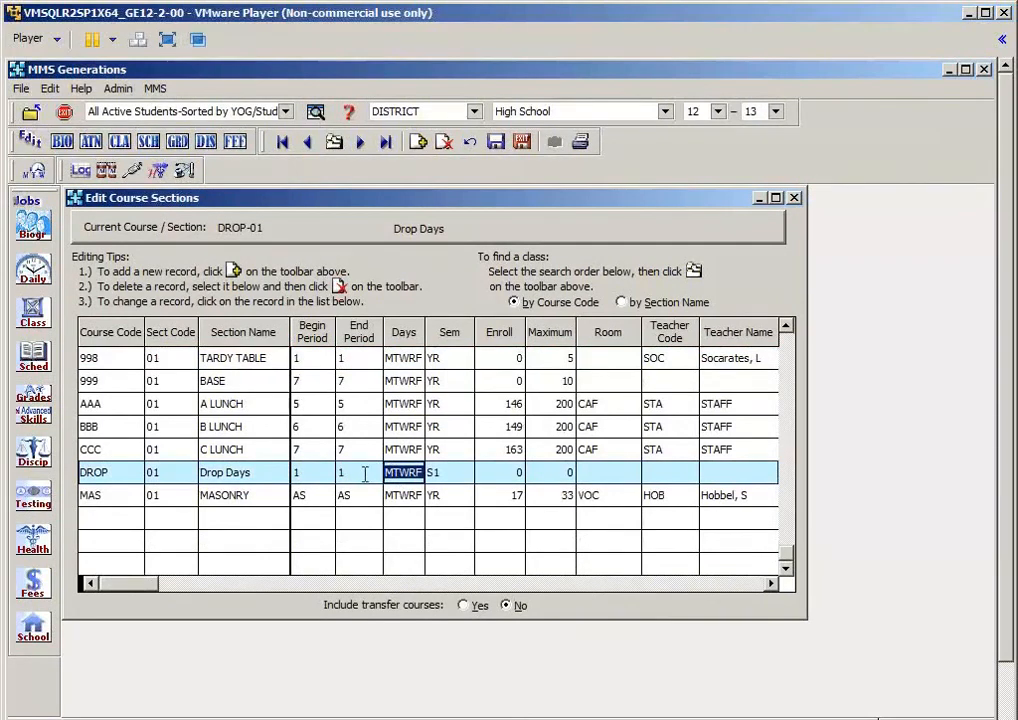
left_click(365, 476)
left_click(354, 505)
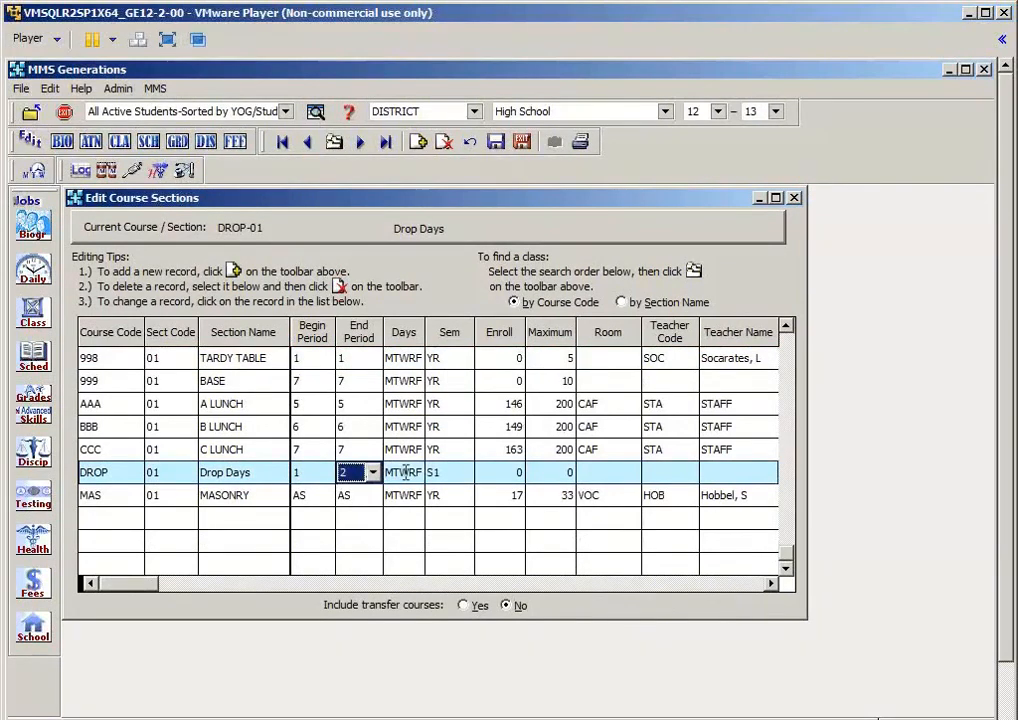
left_click_drag(409, 471, 385, 465)
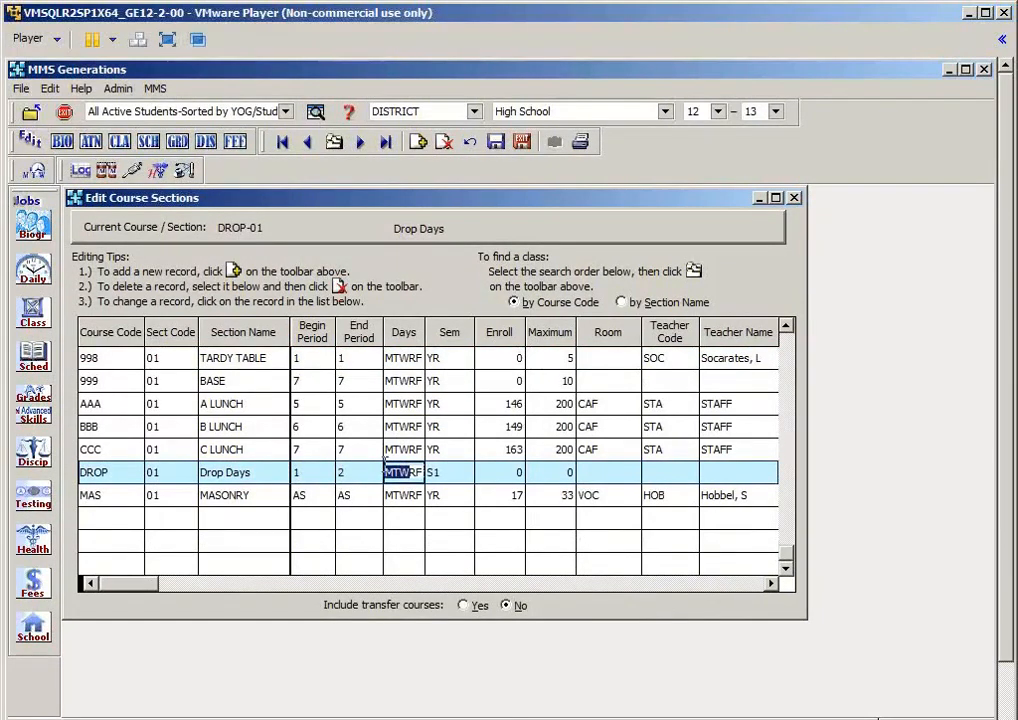
key("BackSpace")
key("BackSpace")
left_click(450, 473)
key("y")
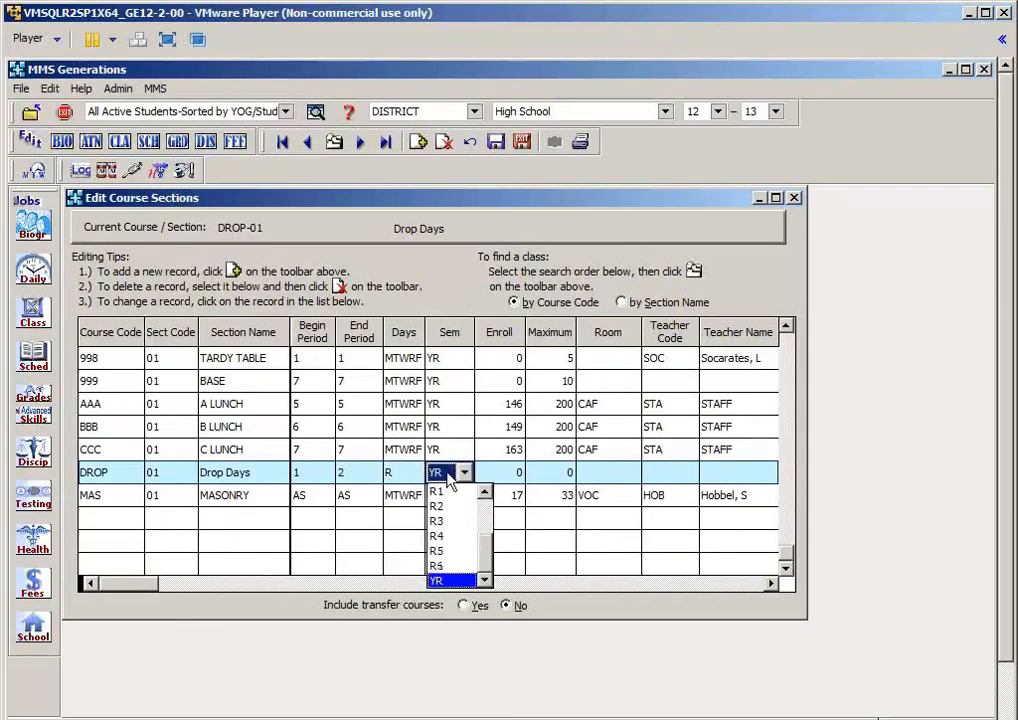
key("Tab")
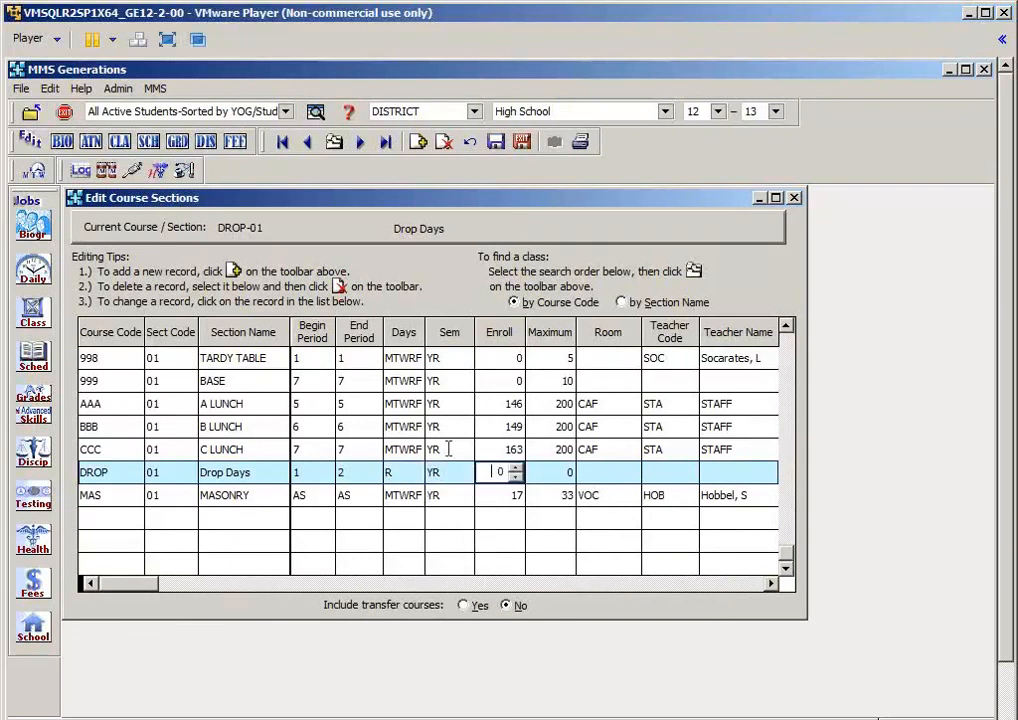
Step: Set the grade plan of section DROP-01 to none selected and link the section to a second line
left_click(776, 198)
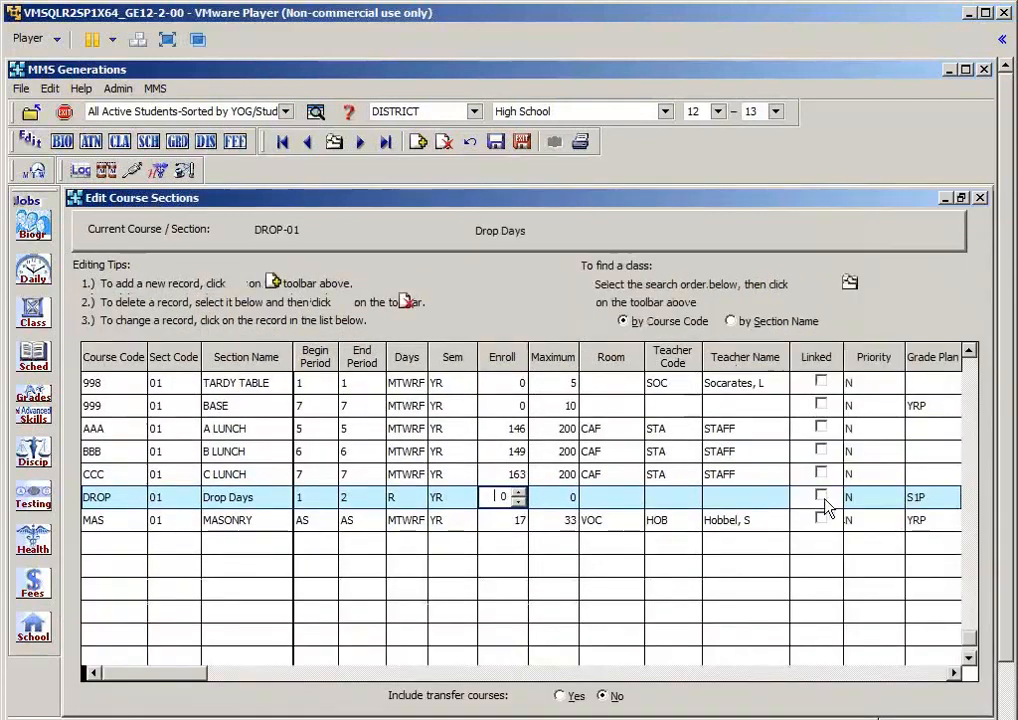
left_click(928, 498)
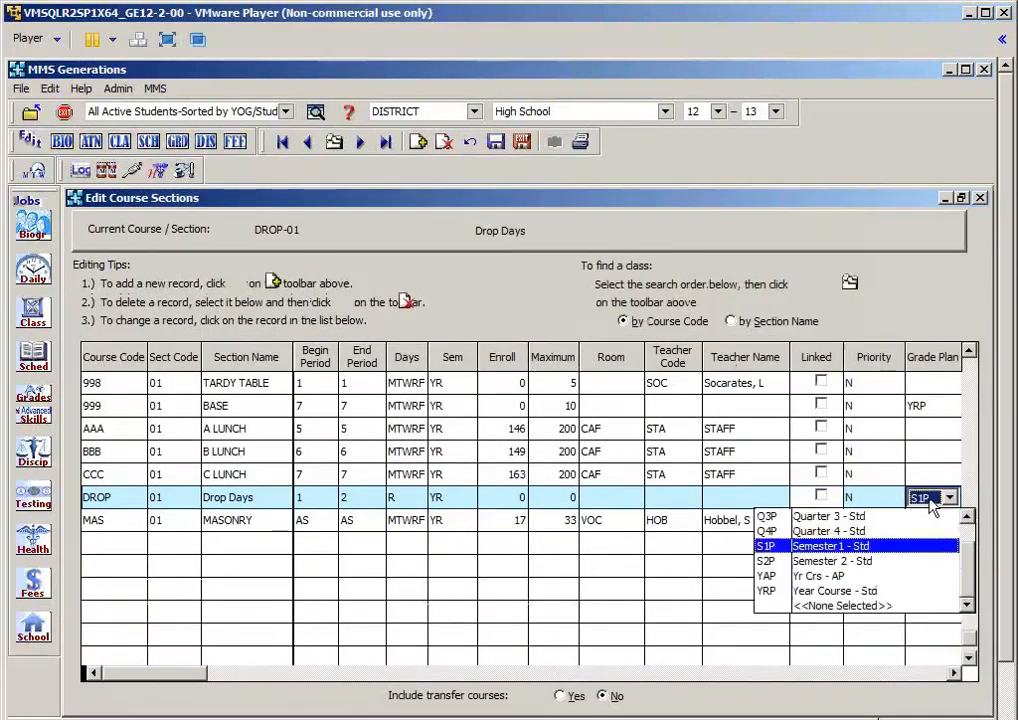
left_click(885, 606)
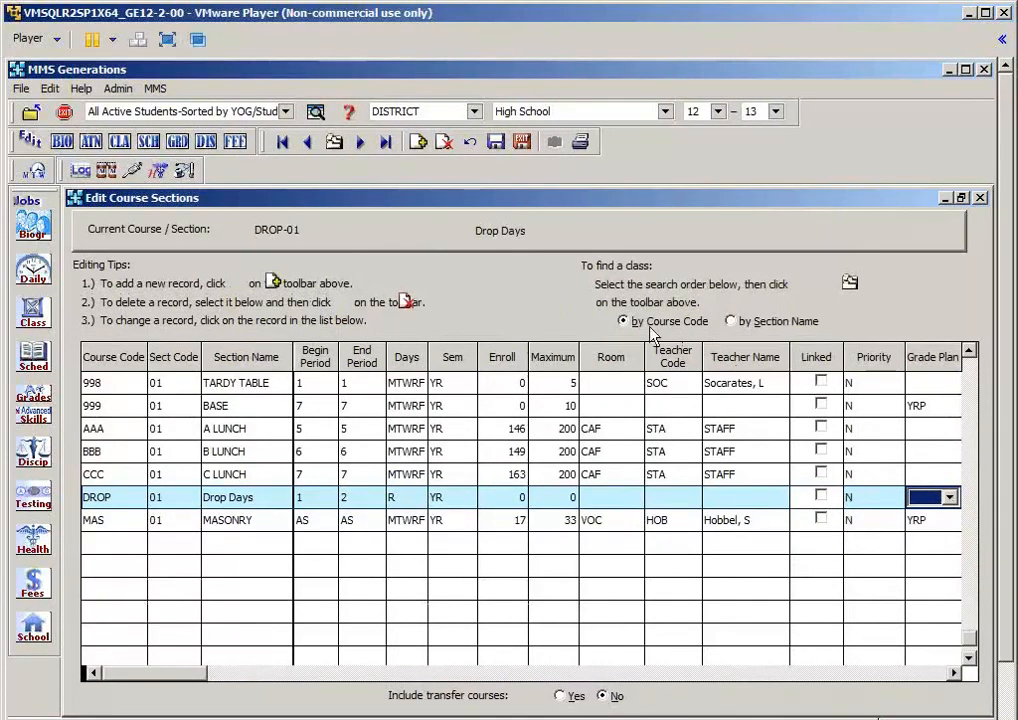
left_click(821, 496)
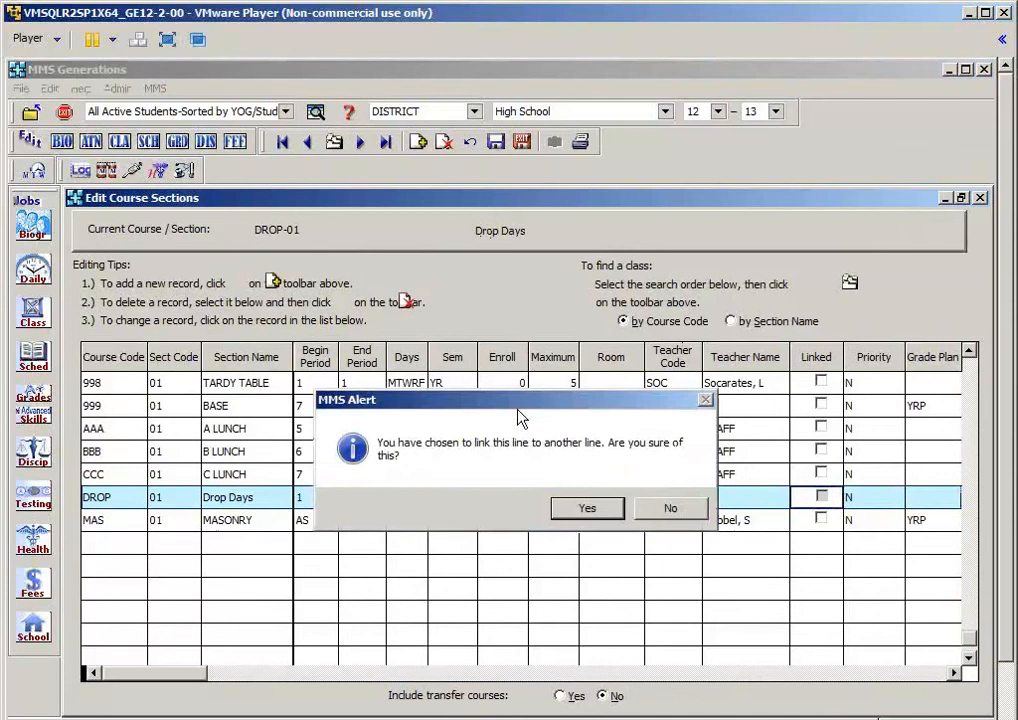
left_click(588, 507)
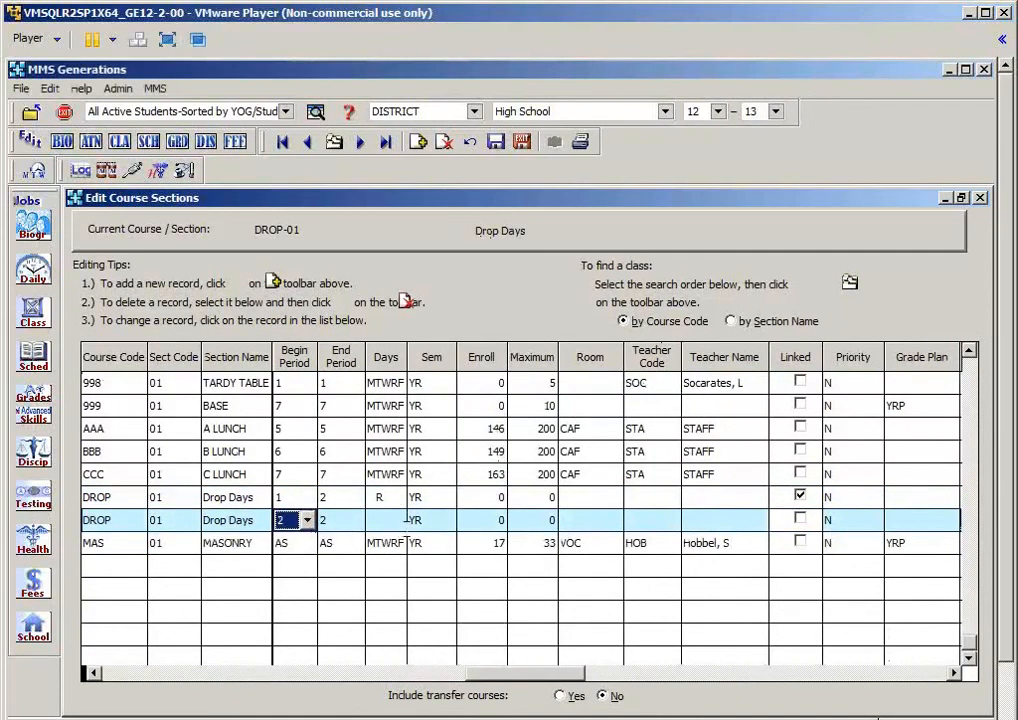
Step: Set the second DROP-01 line to period 2 on day F, and link it to a third line
type("2")
key("Tab")
key("Tab")
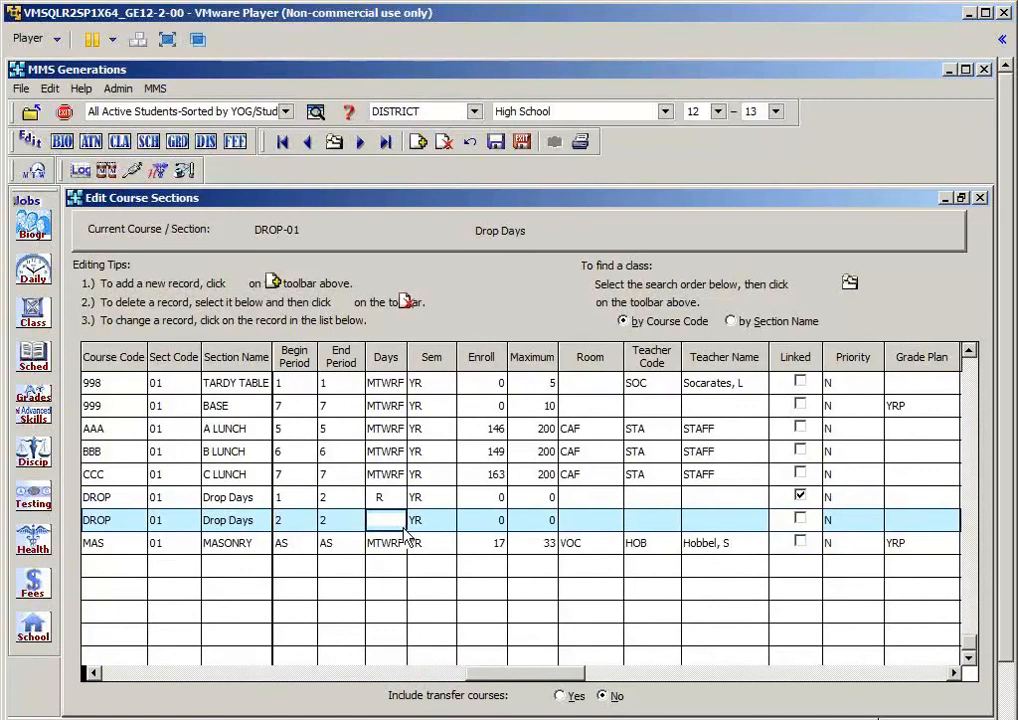
type("F")
key("Tab")
key("Tab")
key("Tab")
key("Tab")
key("Tab")
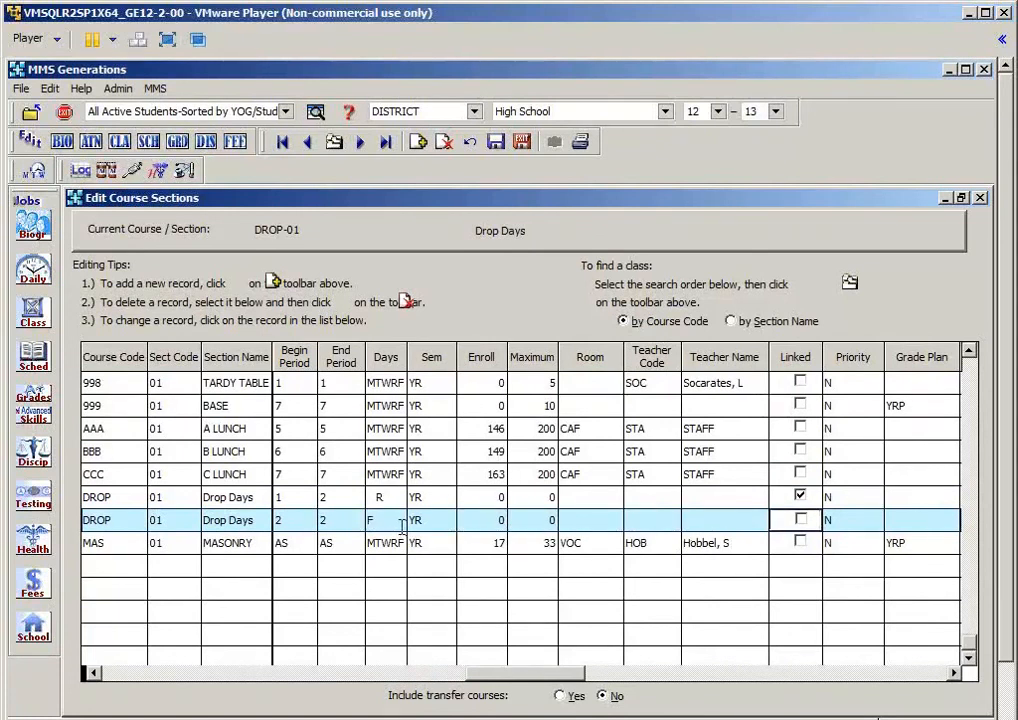
key("space")
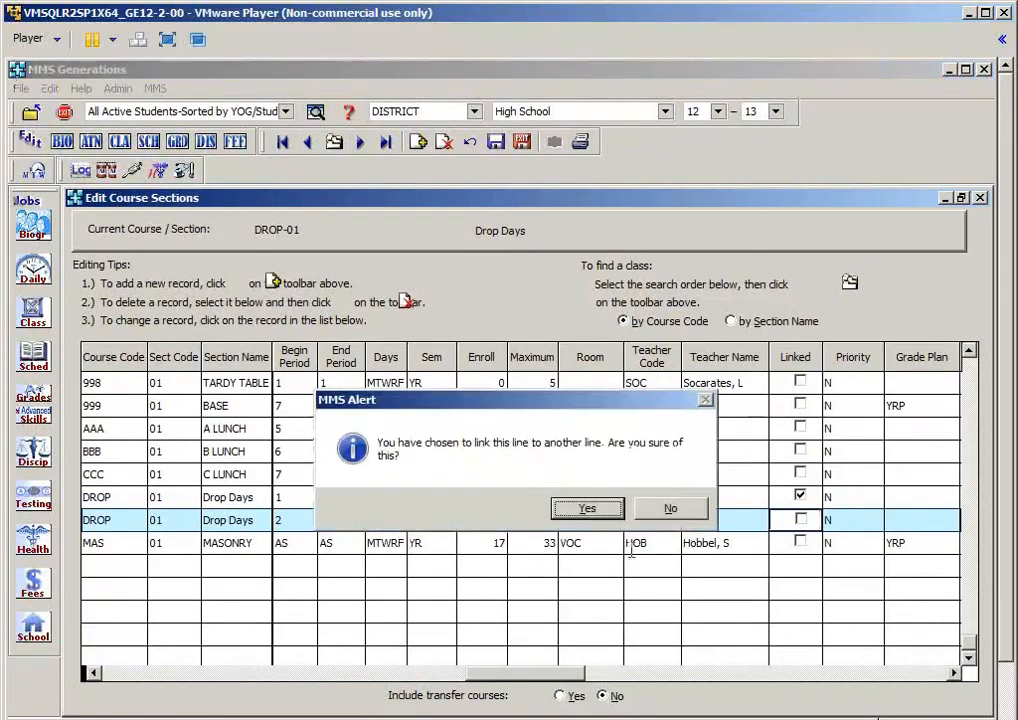
key("Return")
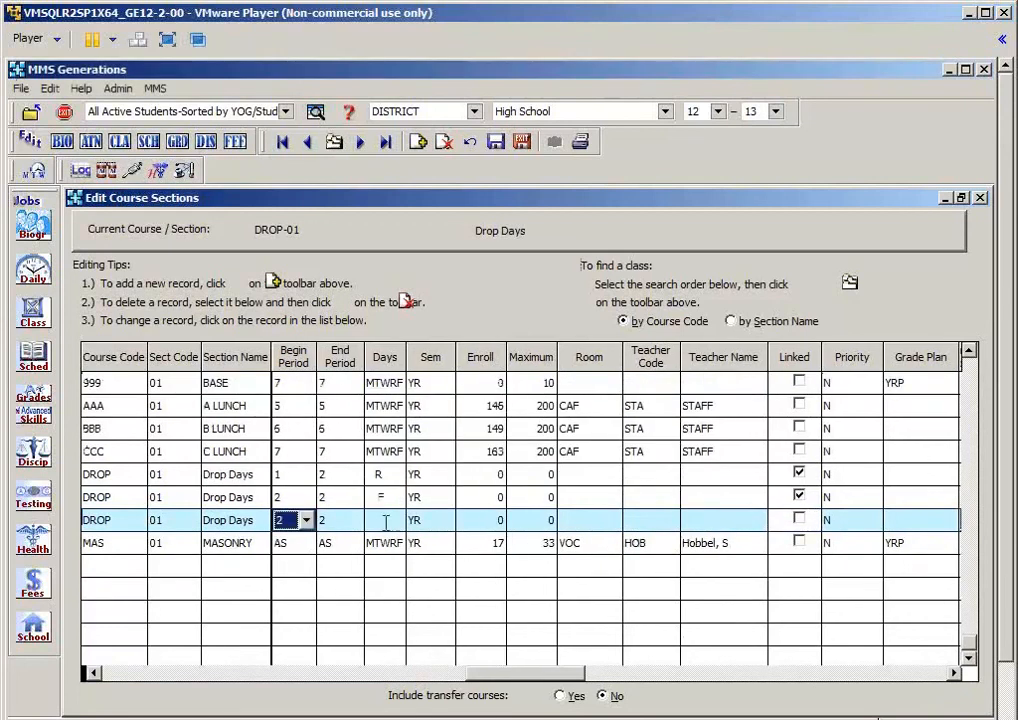
Step: Set the third DROP-01 line to periods 3 through 4 on day T, and link it to a fourth line
key("Tab")
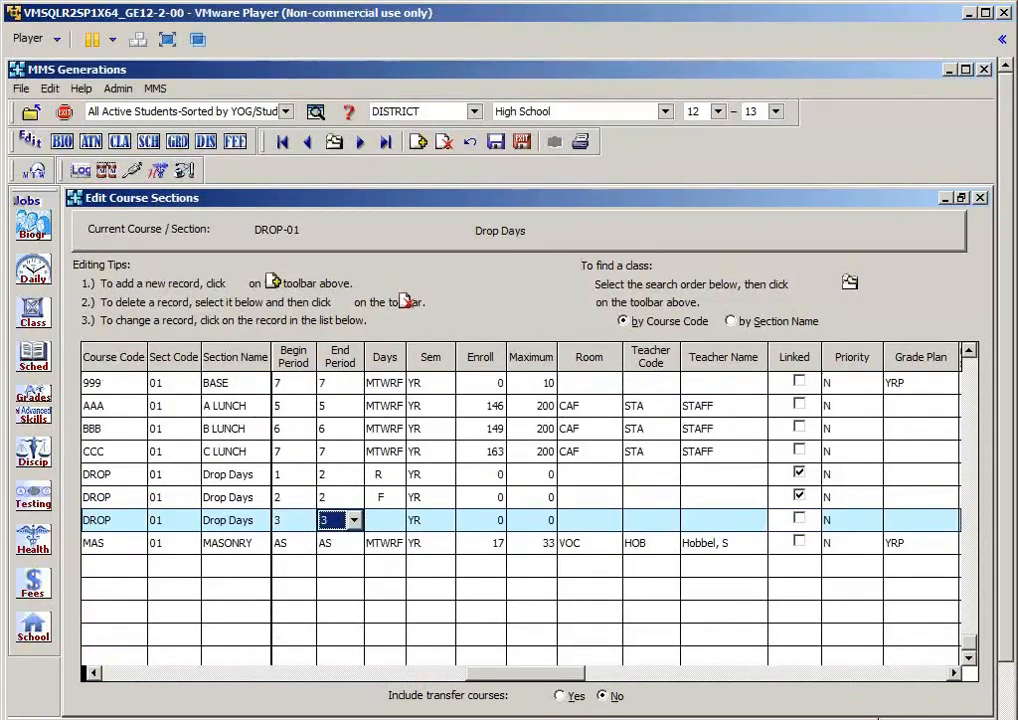
key("Tab")
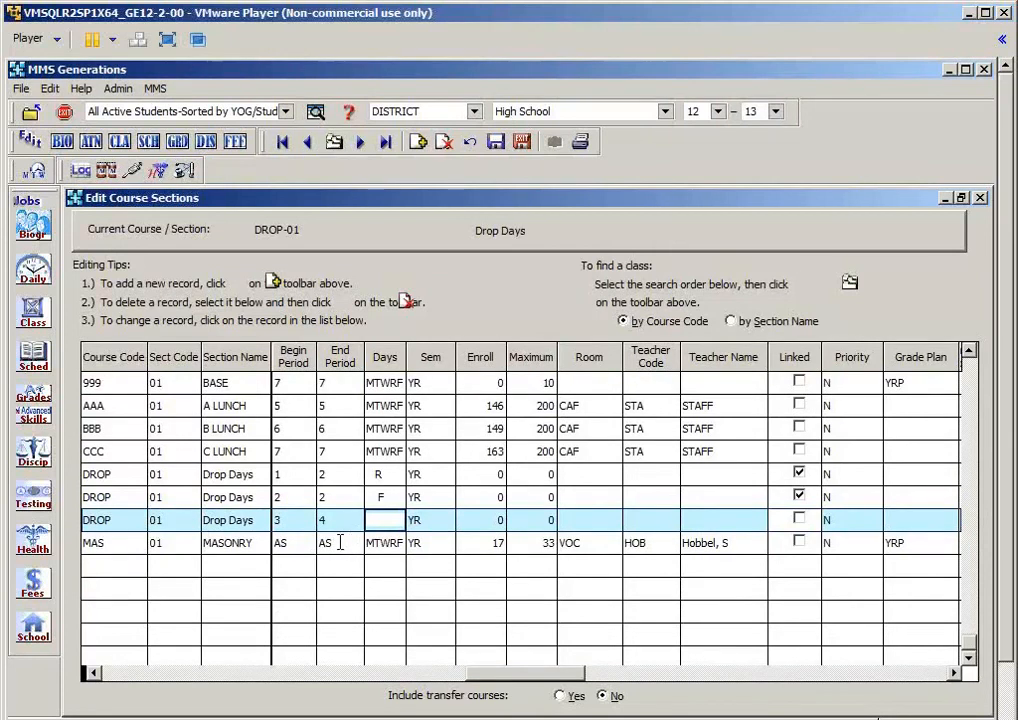
type("T")
key("Tab")
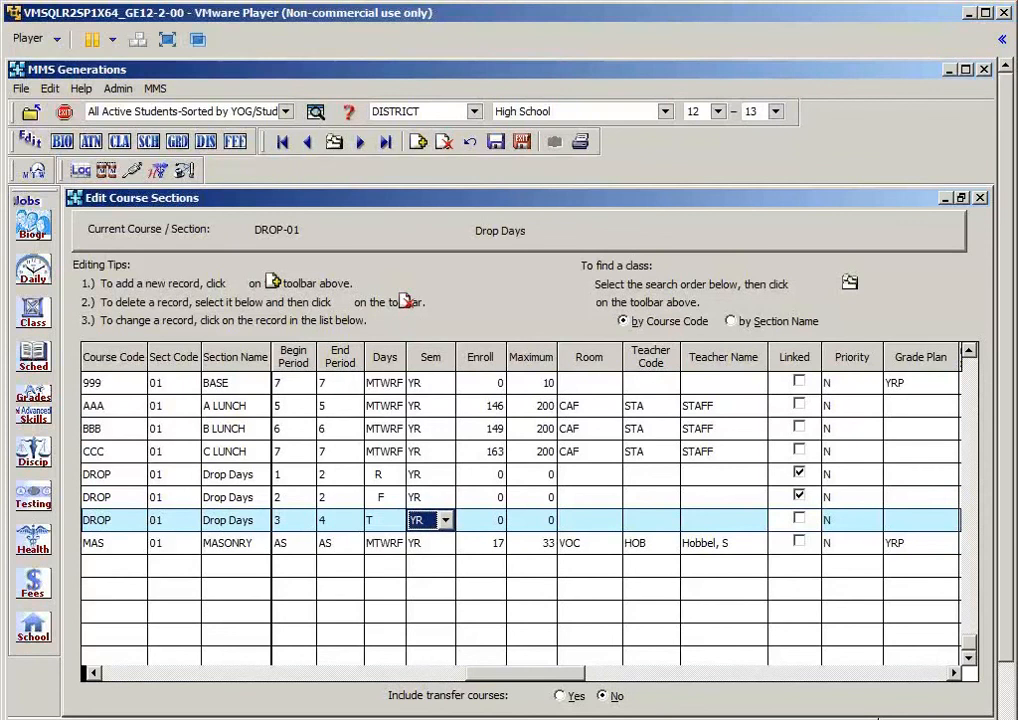
key("Tab")
key("Tab")
key("Tab")
key("Tab")
key("Tab")
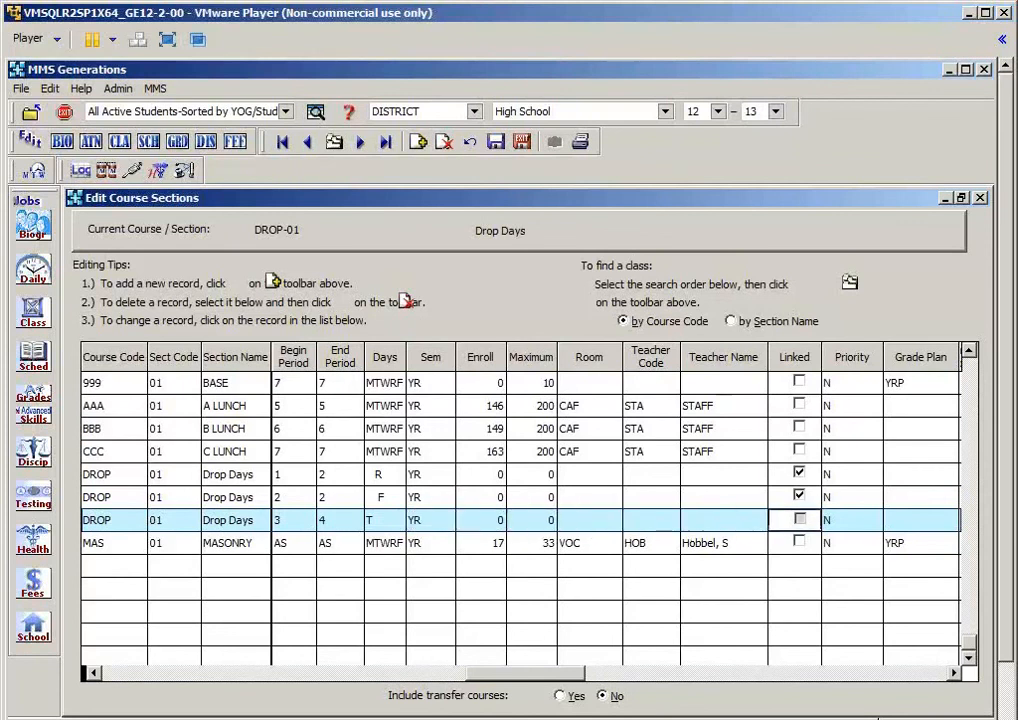
key("space")
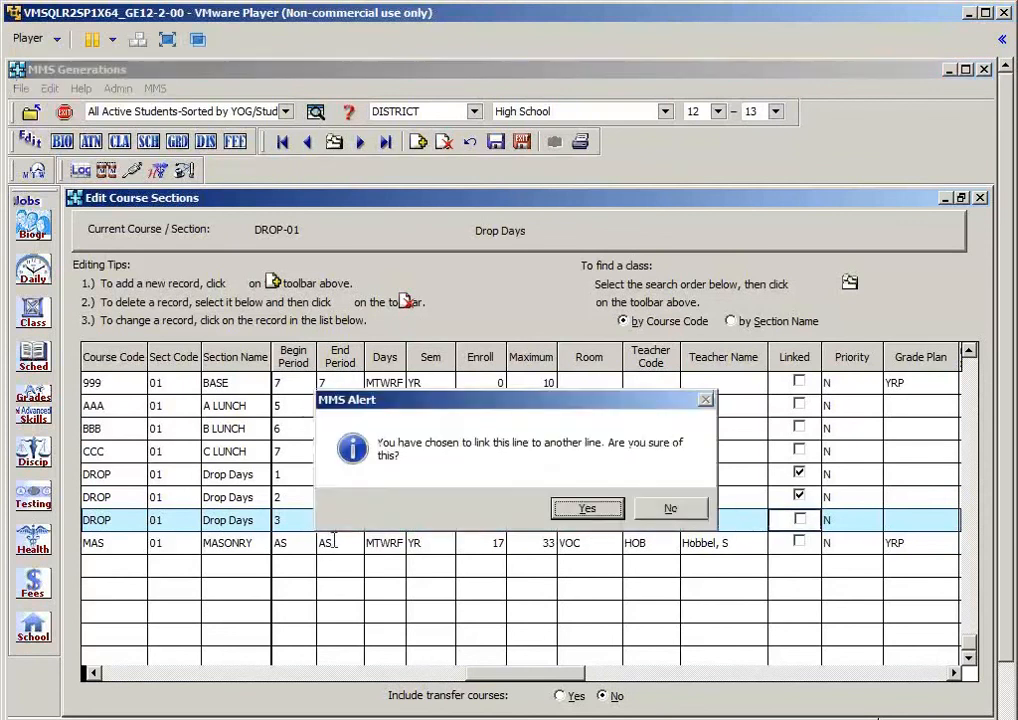
left_click(590, 512)
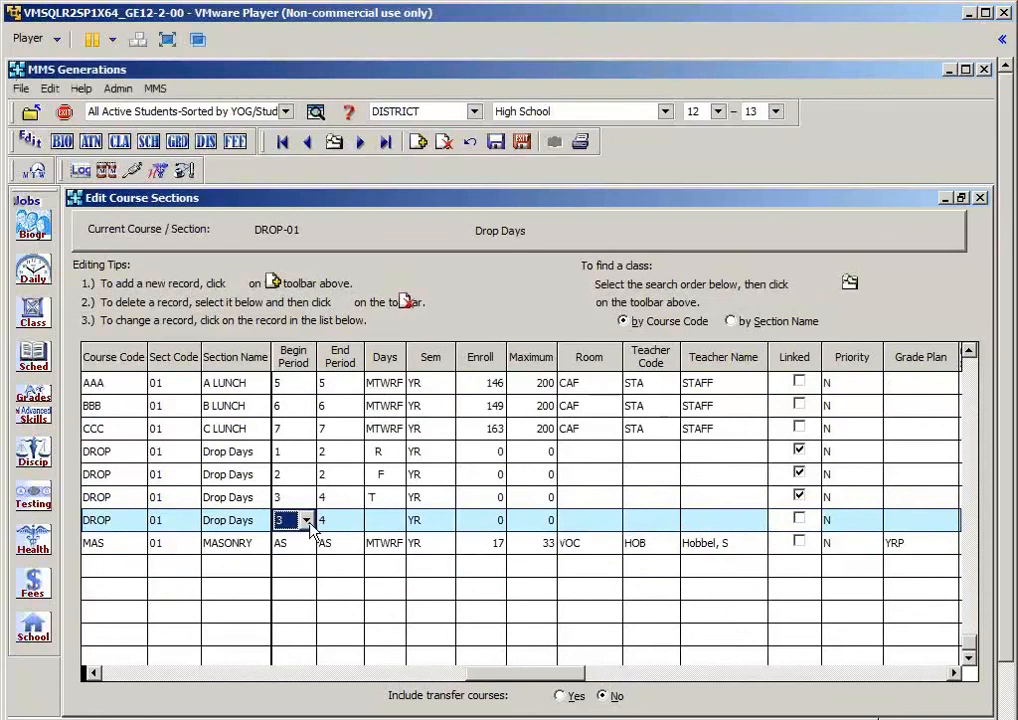
Step: Set the fourth DROP-01 line to periods 6 through 7 on day W
left_click(310, 523)
left_click(281, 587)
left_click(350, 521)
left_click(340, 584)
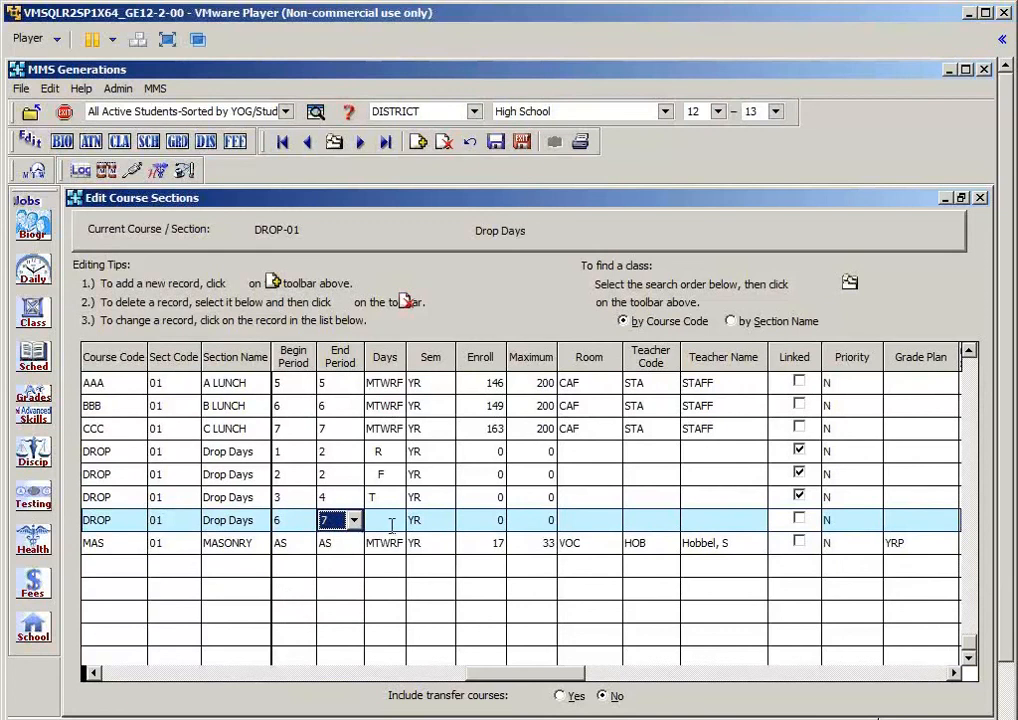
left_click(391, 523)
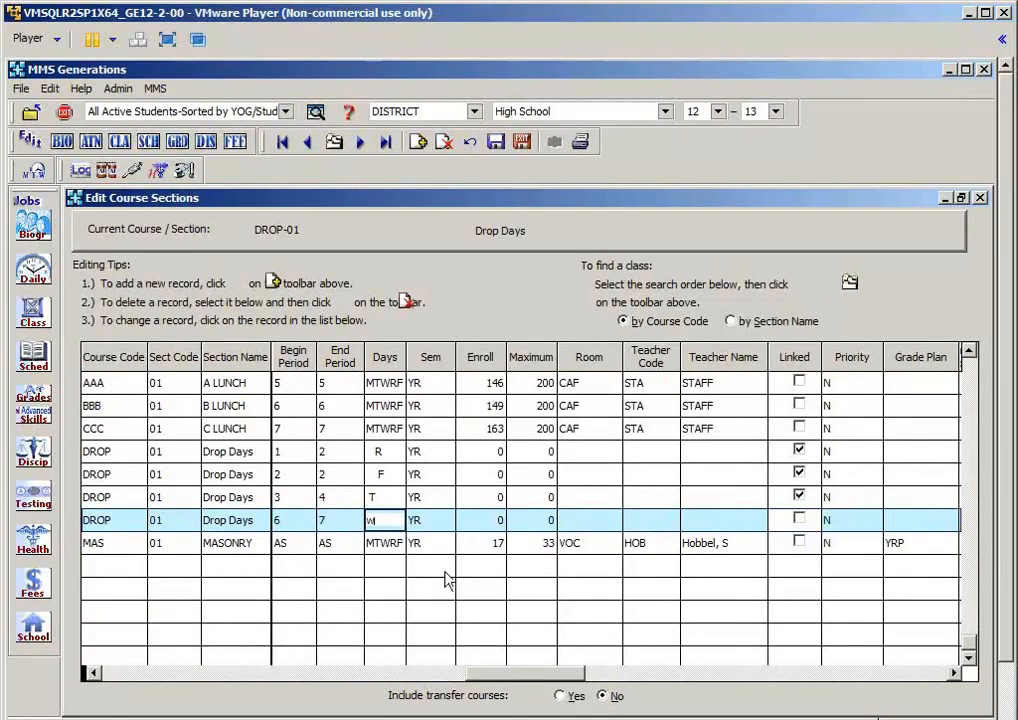
left_click_drag(399, 519, 364, 513)
type("W")
key("Tab")
key("Tab")
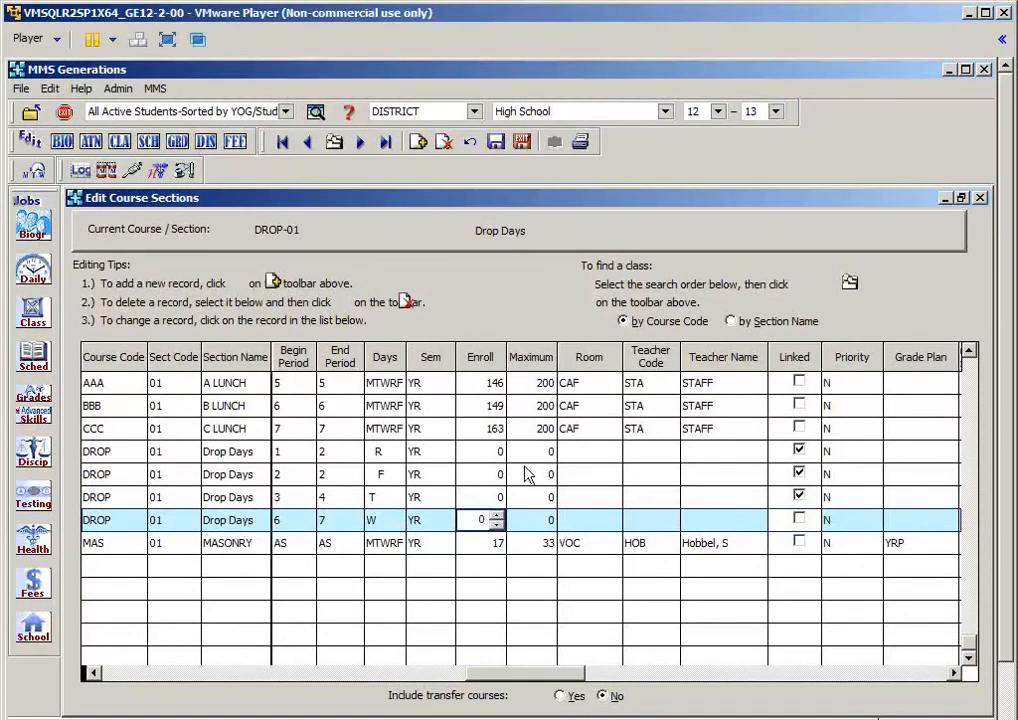
Step: Set the maximum enrollment of all four DROP-01 lines to 999
key("Tab")
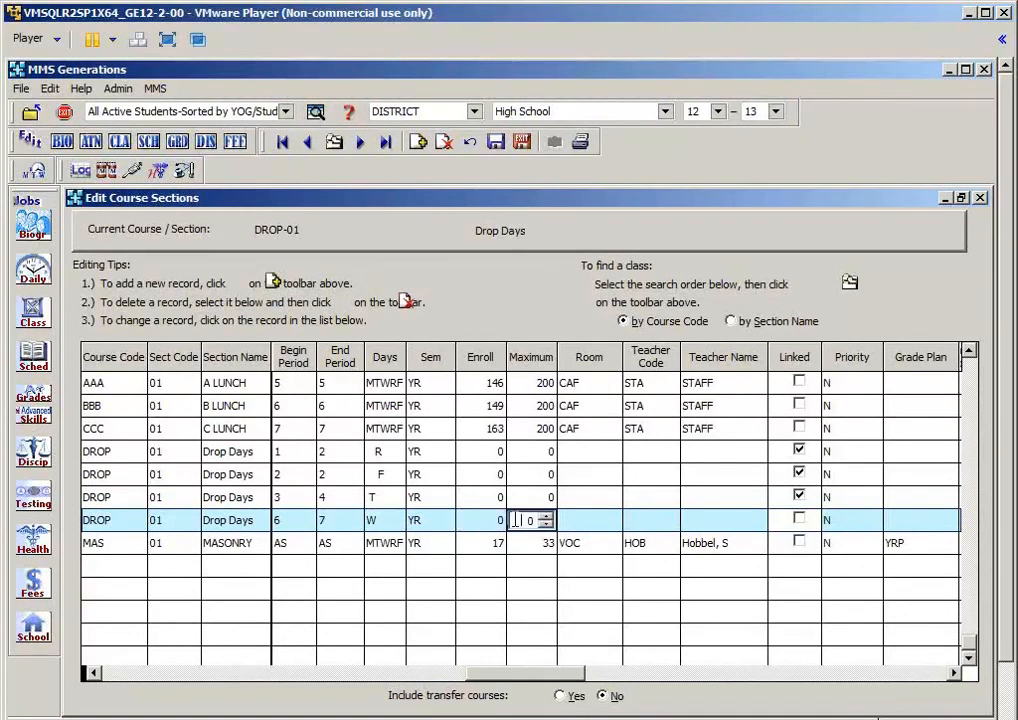
type("999")
left_click(513, 497)
type("999")
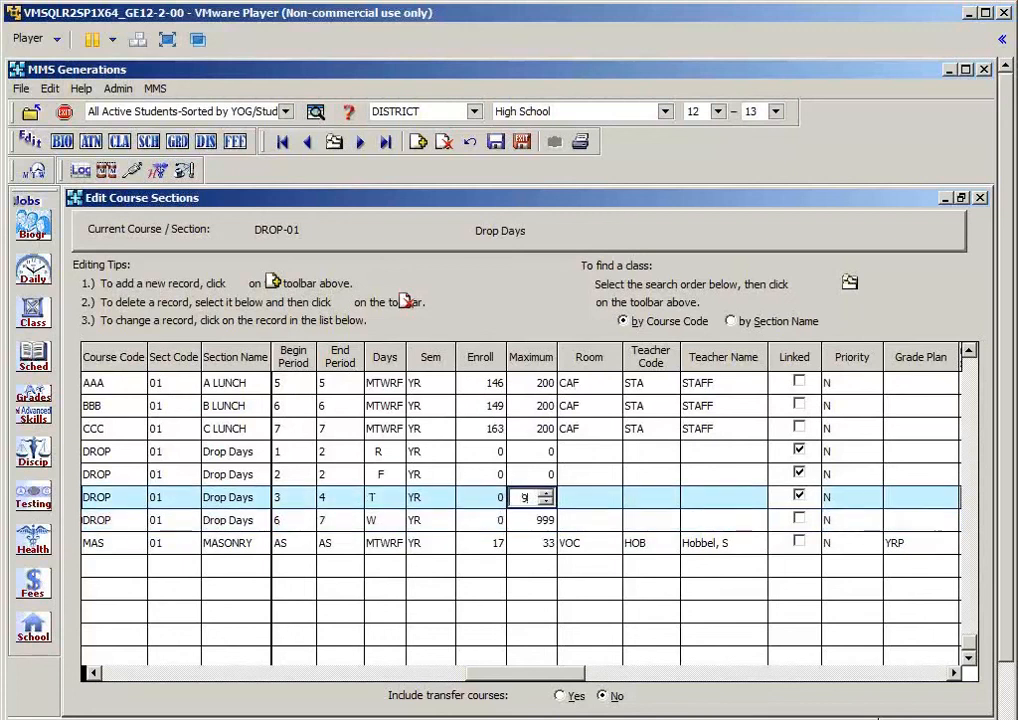
left_click(522, 476)
type("999")
left_click(522, 452)
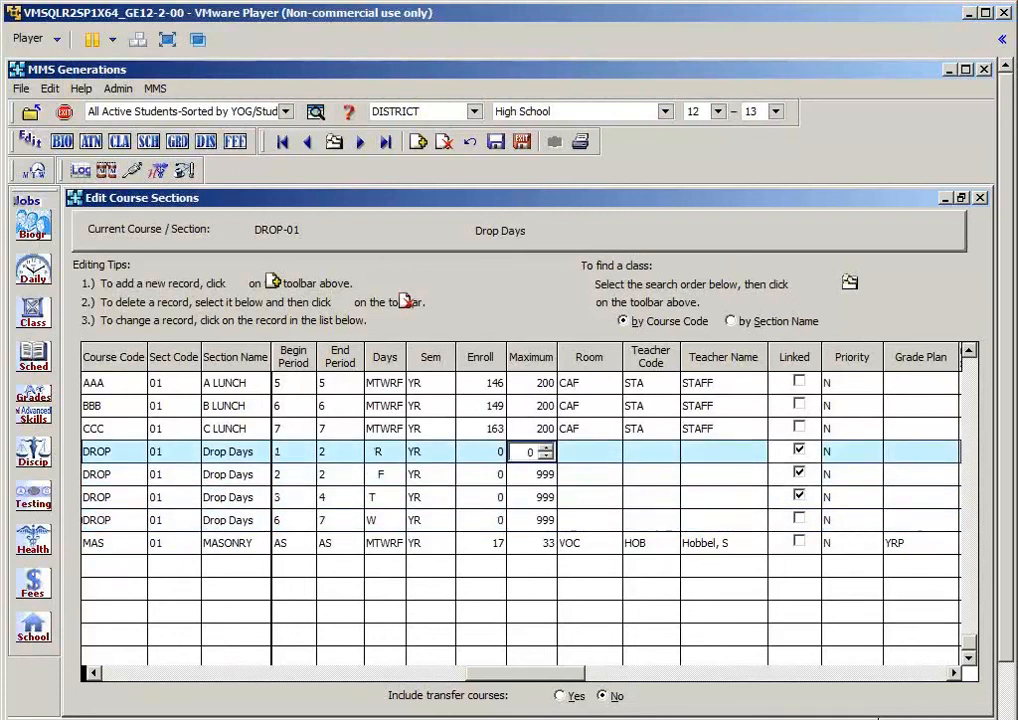
type("999")
Step: Link the fourth DROP-01 line to a fifth line and set that line to periods 8 through 9 on day M
left_click(799, 519)
left_click(586, 508)
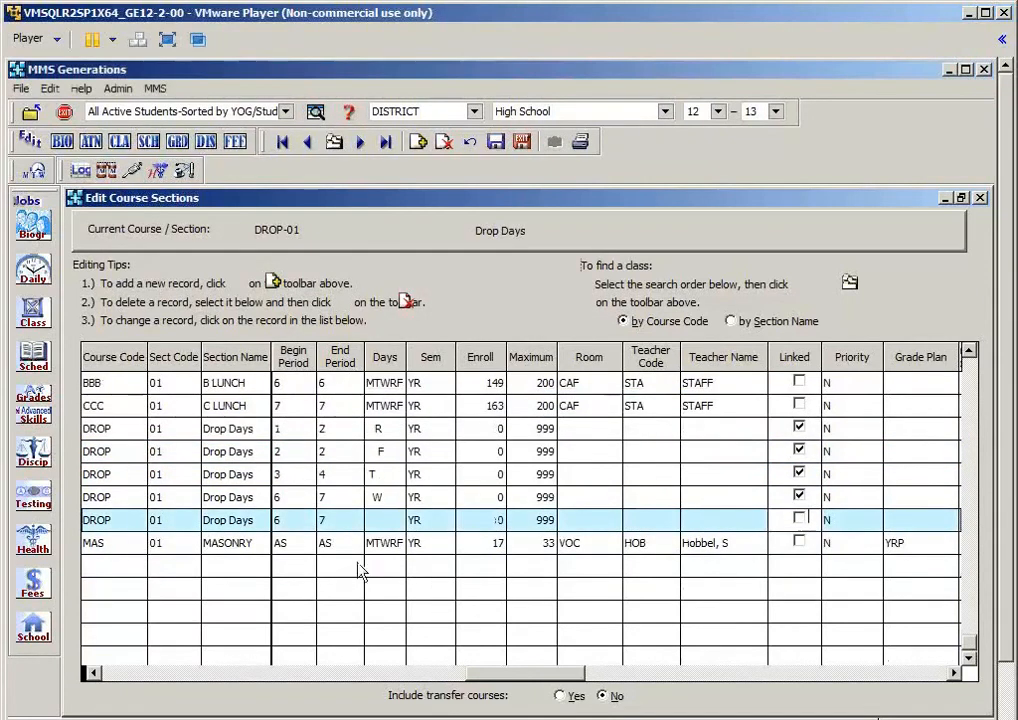
left_click(296, 521)
left_click(307, 521)
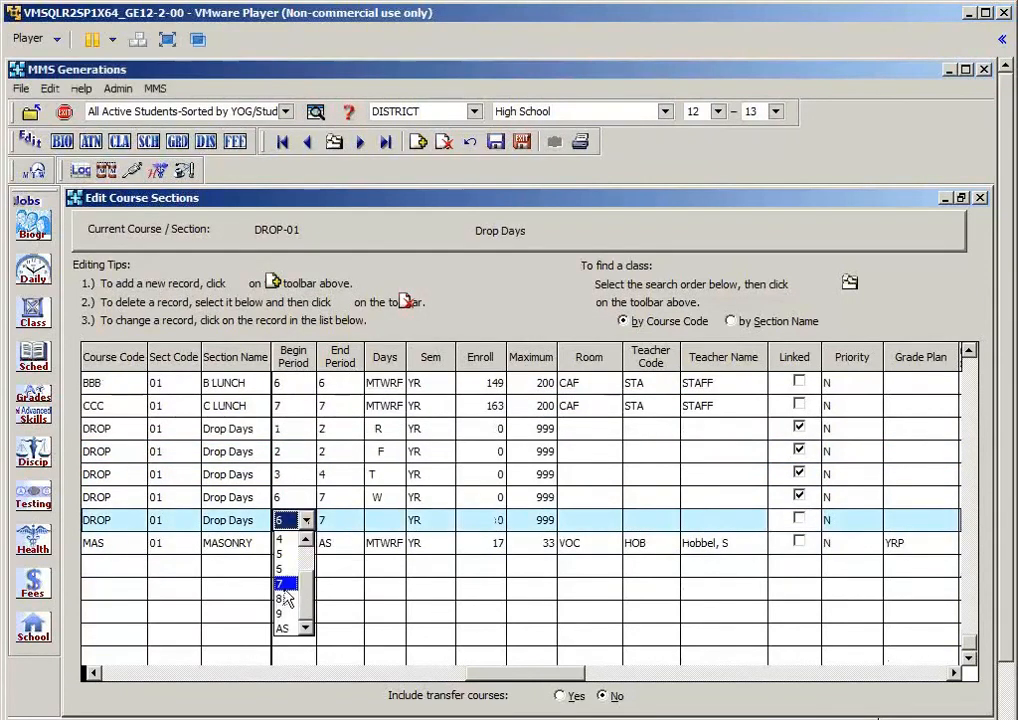
left_click(284, 584)
left_click(293, 520)
left_click(287, 604)
left_click(352, 521)
left_click(354, 521)
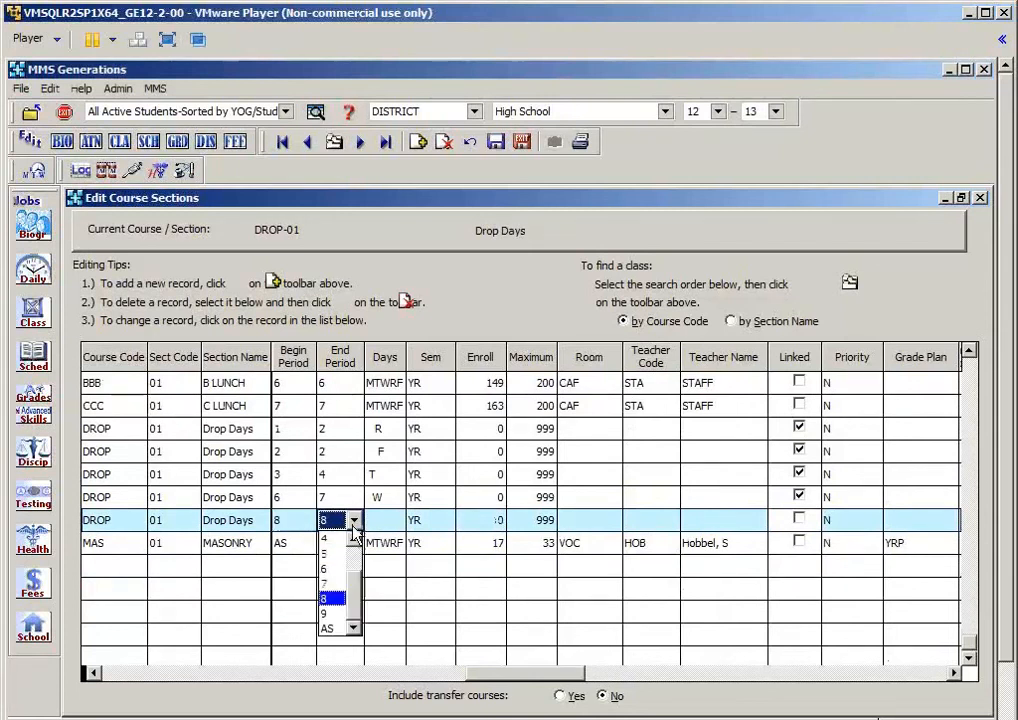
left_click(334, 611)
left_click(397, 520)
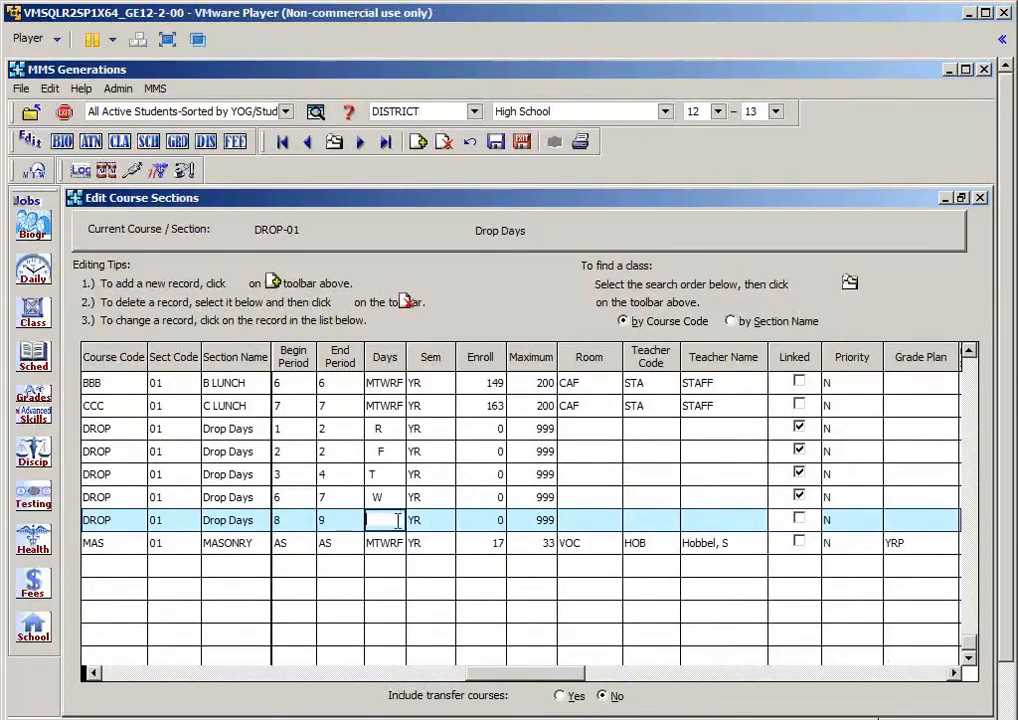
type("M")
Step: Save and close the course sections, updating the student free time table for the changed meeting times
left_click(523, 144)
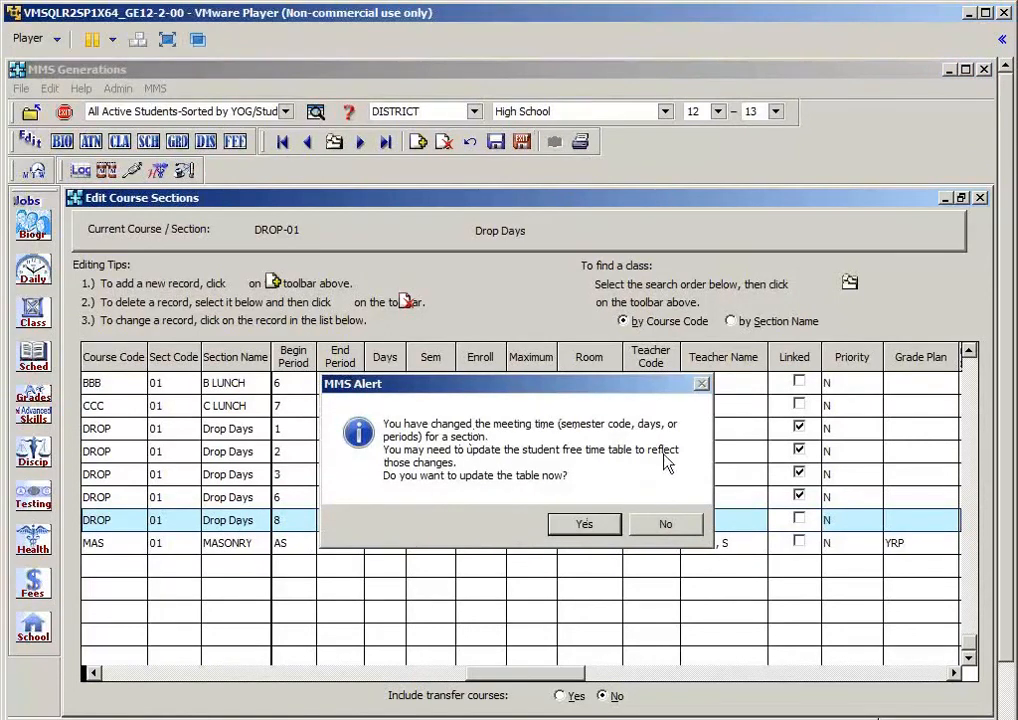
left_click(558, 523)
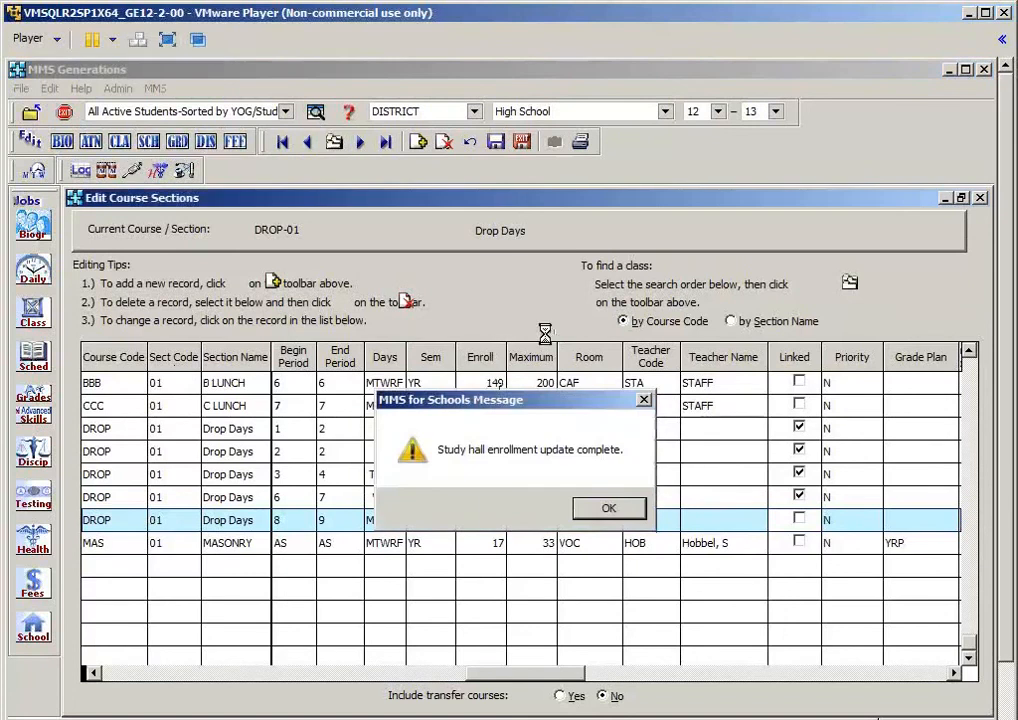
left_click(590, 510)
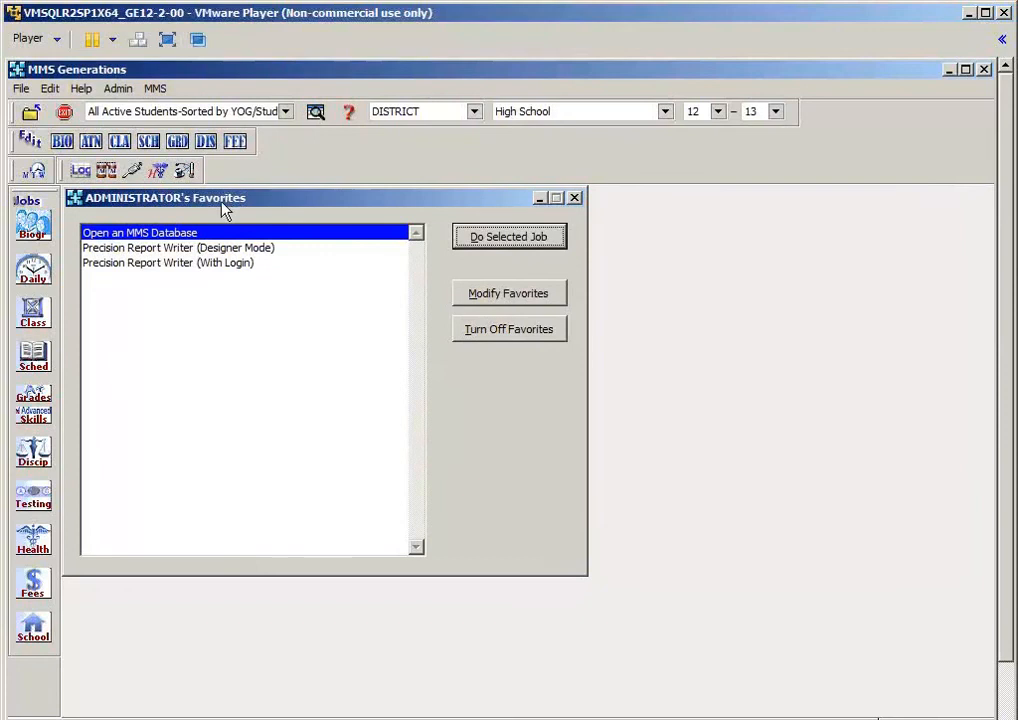
Step: Examine the attendance entry and withdrawal status in the first student's biographical record, and close the record
left_click(33, 220)
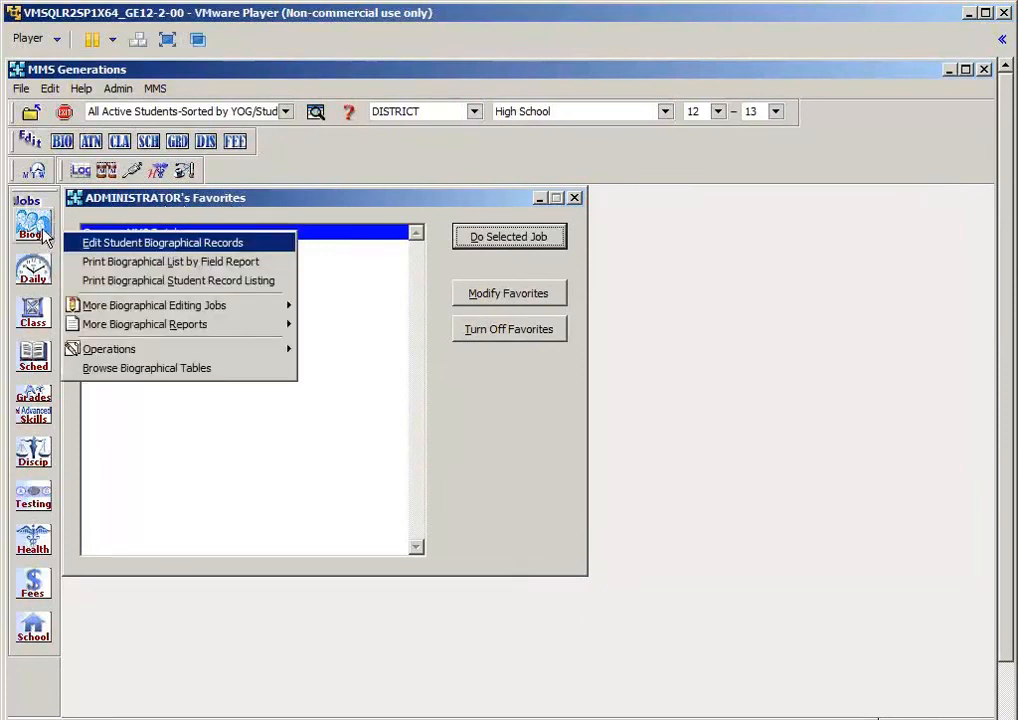
left_click(130, 244)
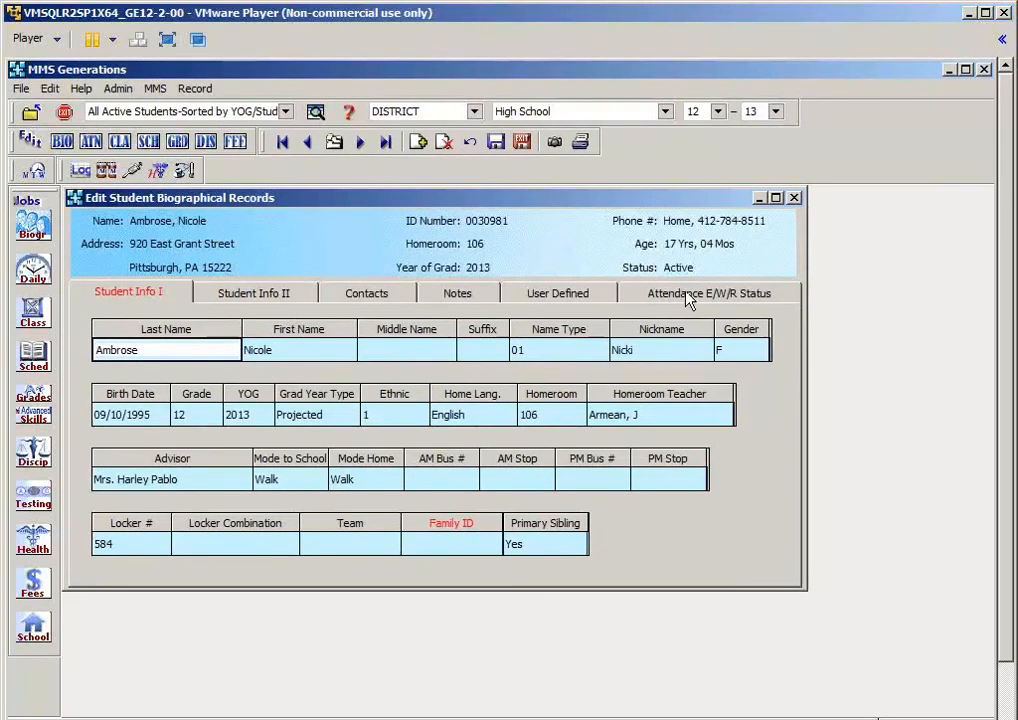
left_click(688, 295)
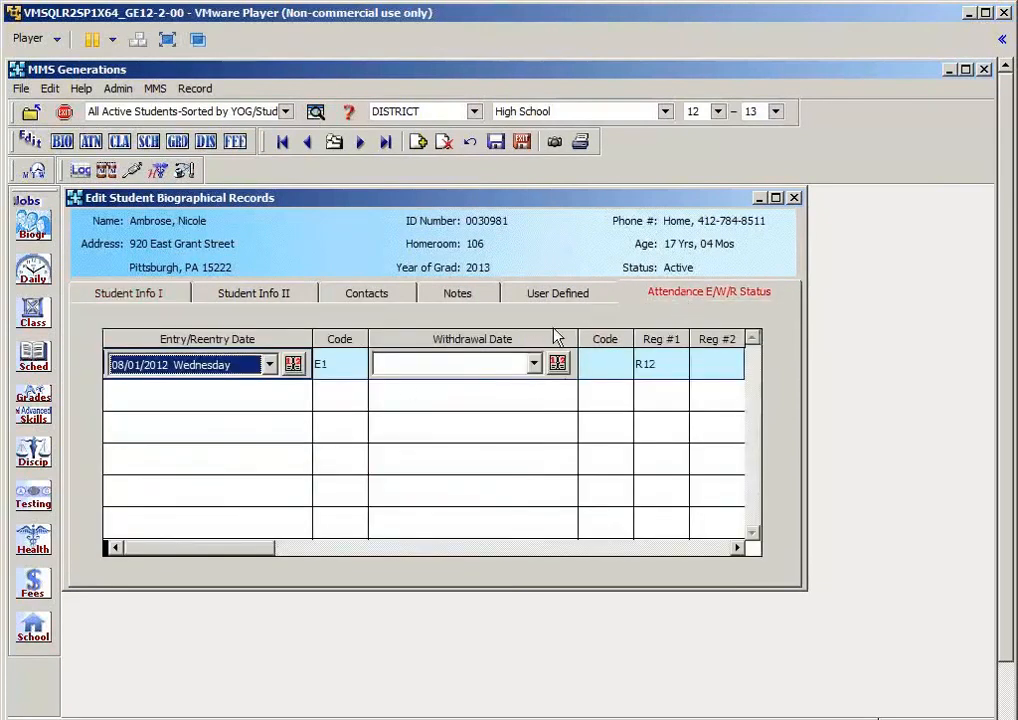
left_click(525, 143)
Step: Examine the first student's active/inactive status for each system, including scheduling, and close the record
left_click(35, 228)
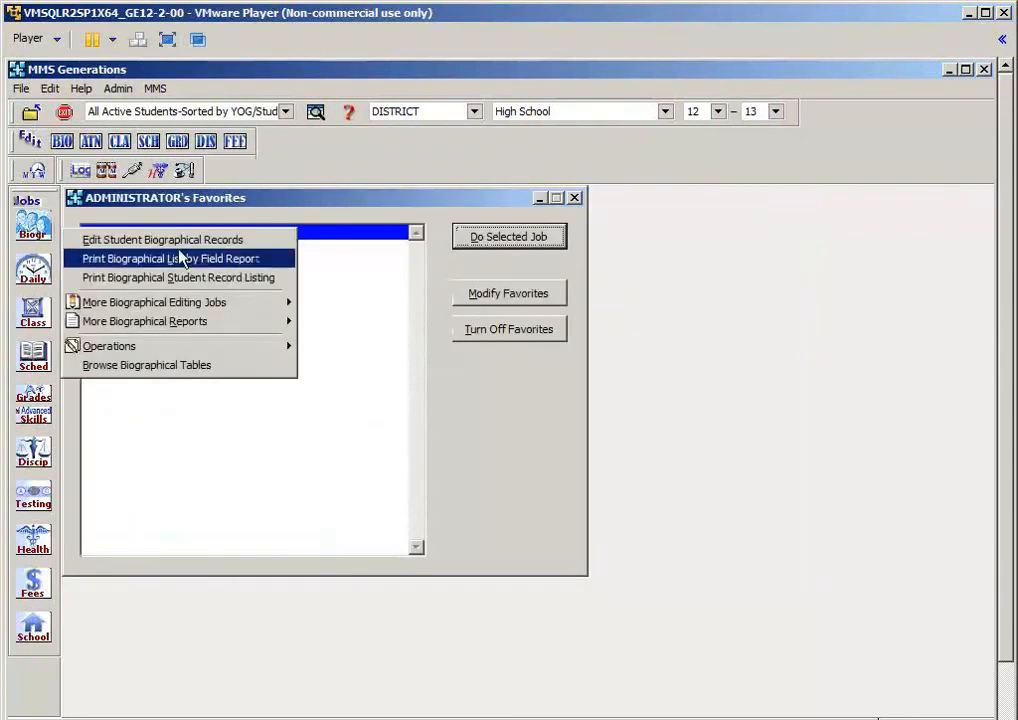
mouse_move(204, 303)
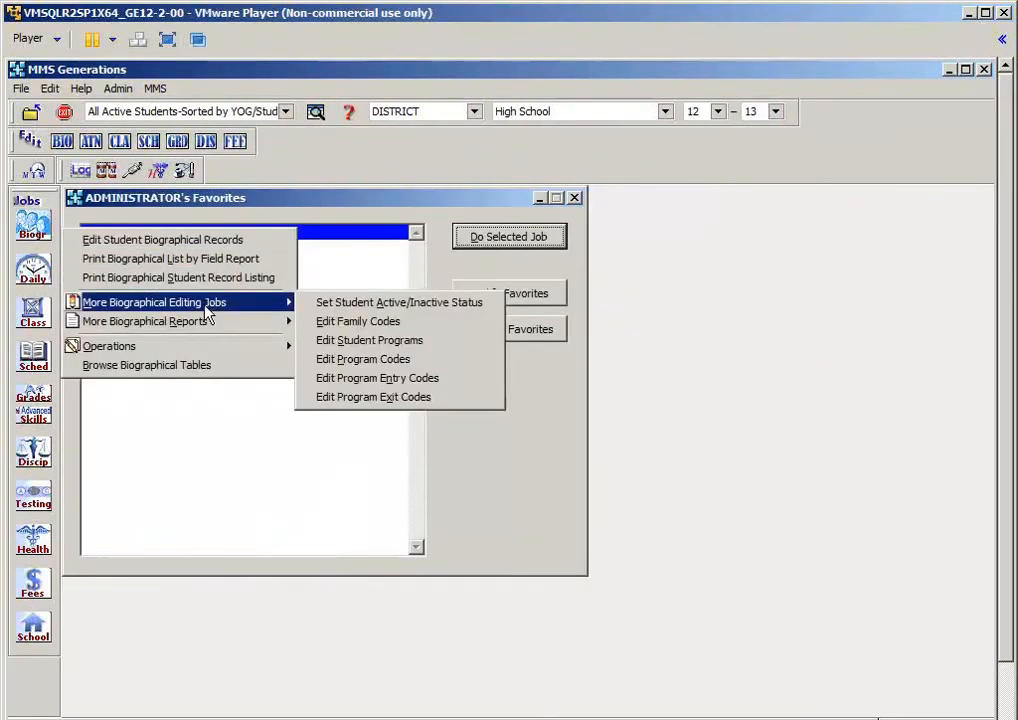
left_click(384, 305)
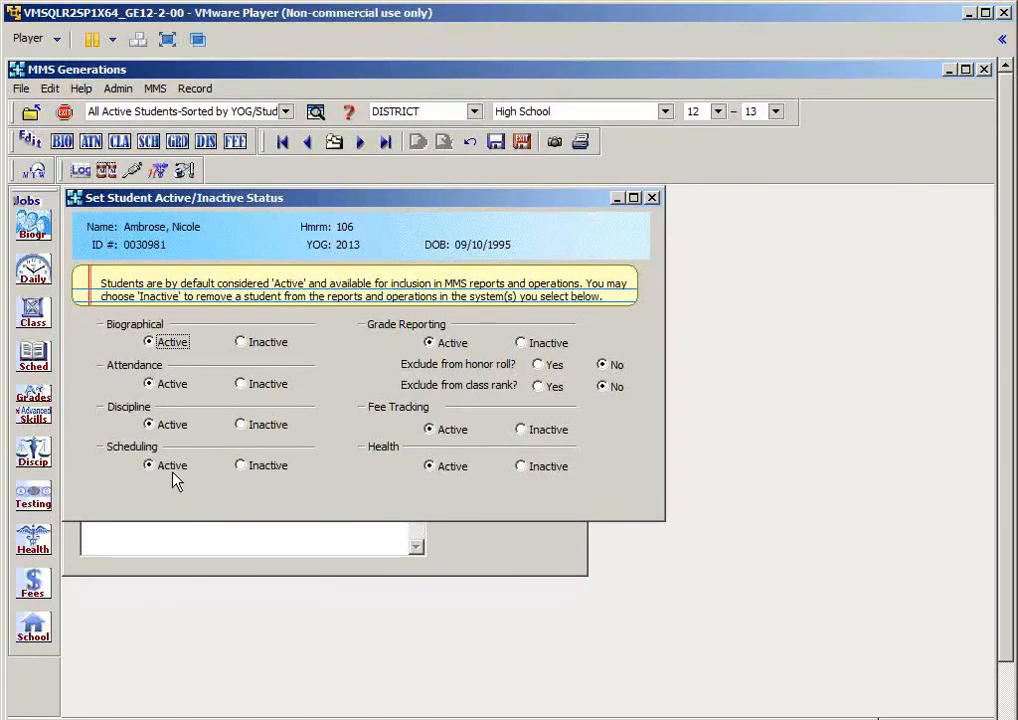
left_click(525, 144)
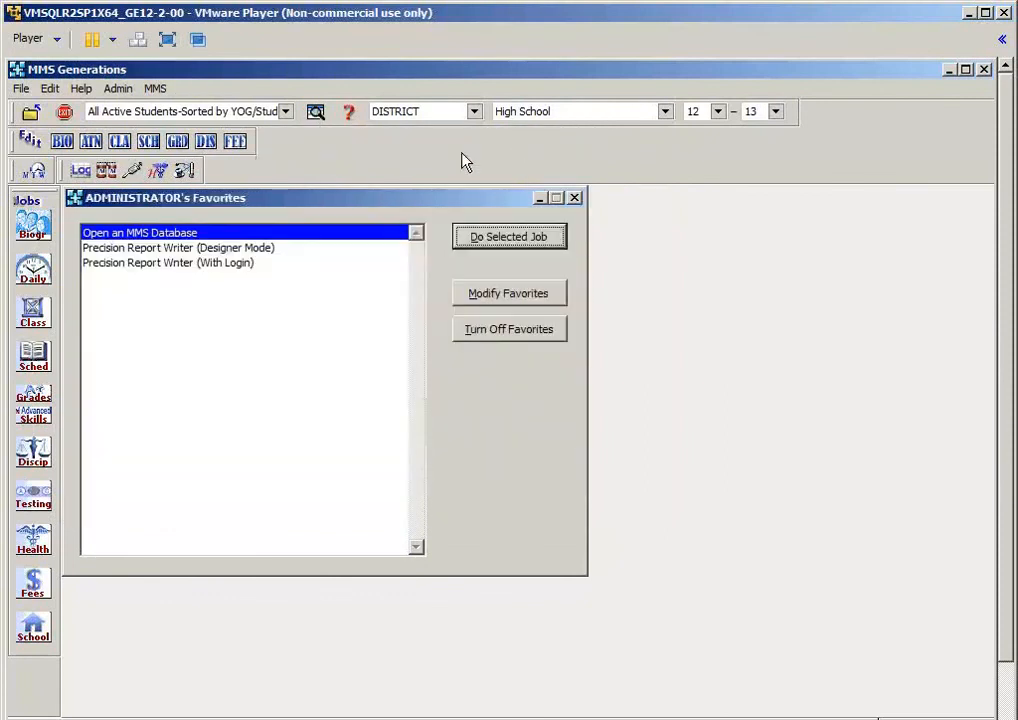
Step: Turn on schedule rotation in the High School 12-13 database configuration and save the configuration
left_click(126, 90)
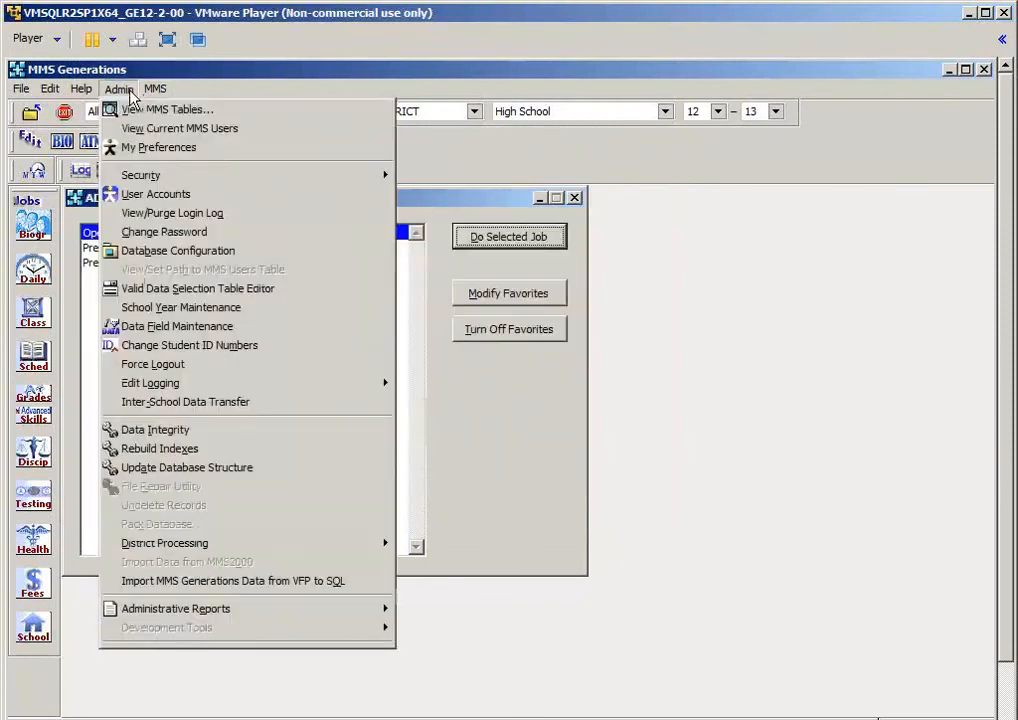
left_click(180, 251)
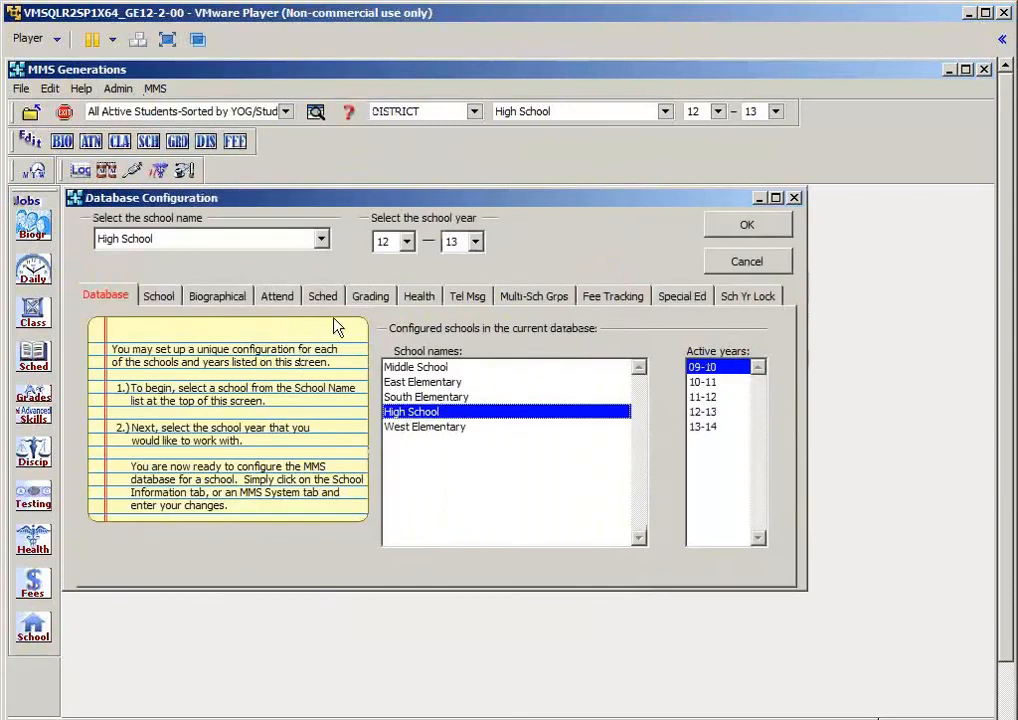
left_click(320, 298)
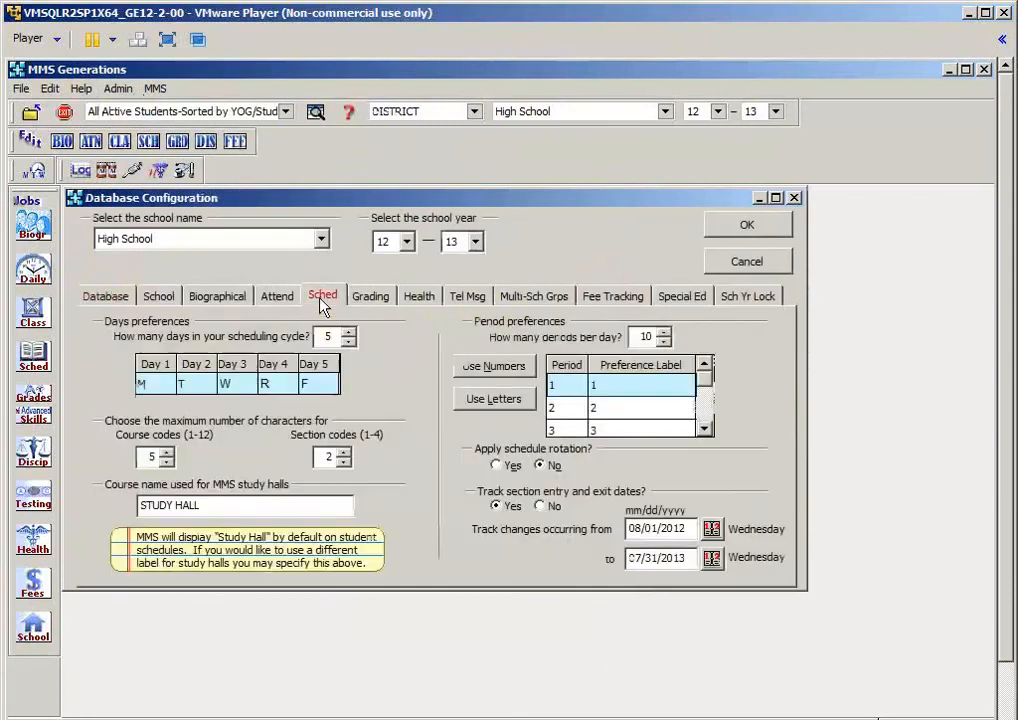
left_click(500, 466)
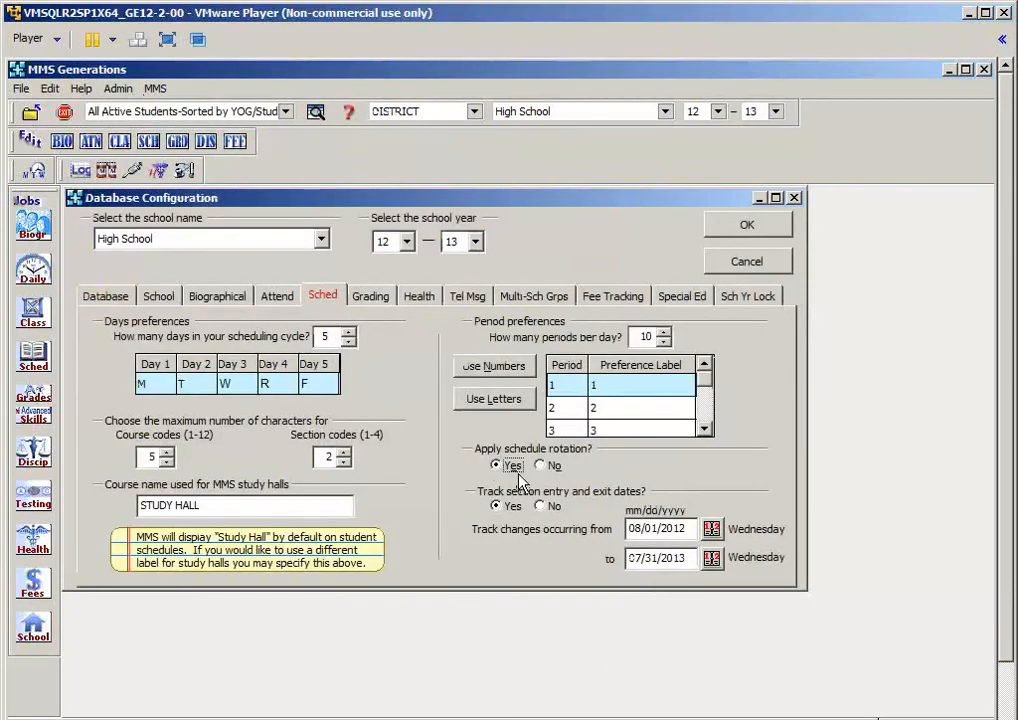
left_click(764, 230)
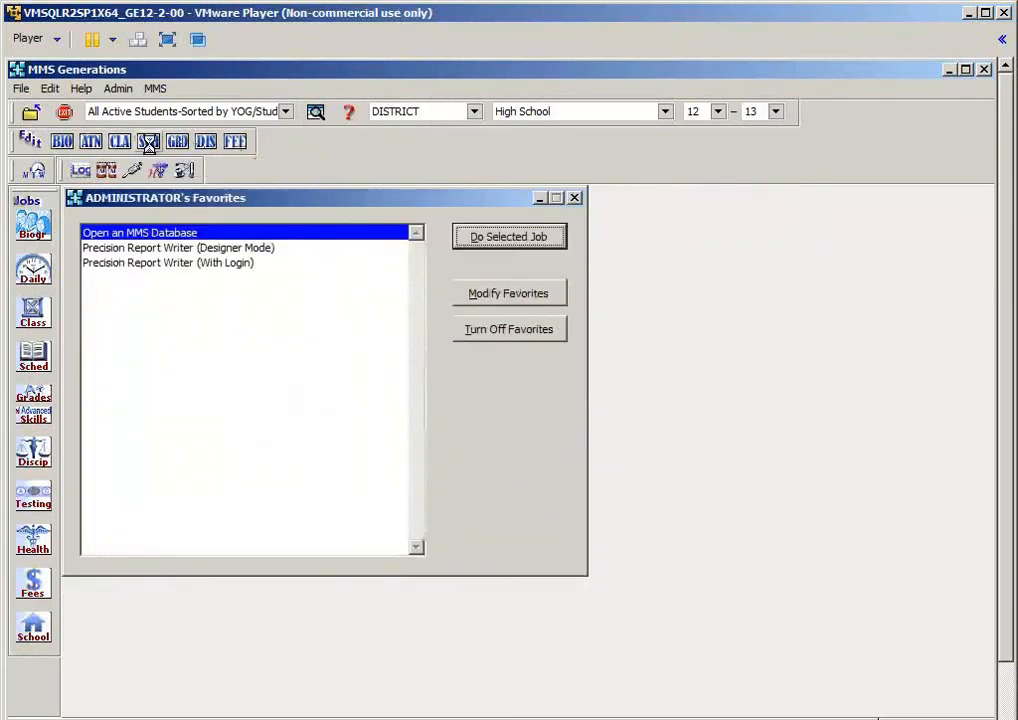
Step: Add the Drop Days course, section DROP-01, to the first student's schedule, allowing the course-section conflicts
left_click(148, 143)
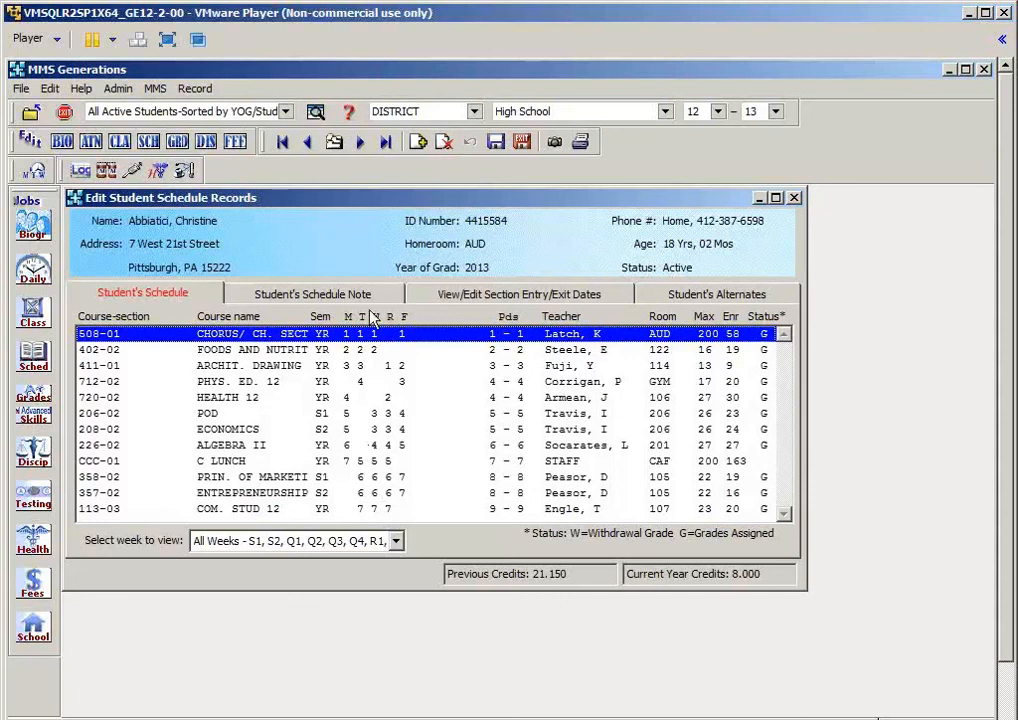
left_click(418, 141)
left_click(228, 416)
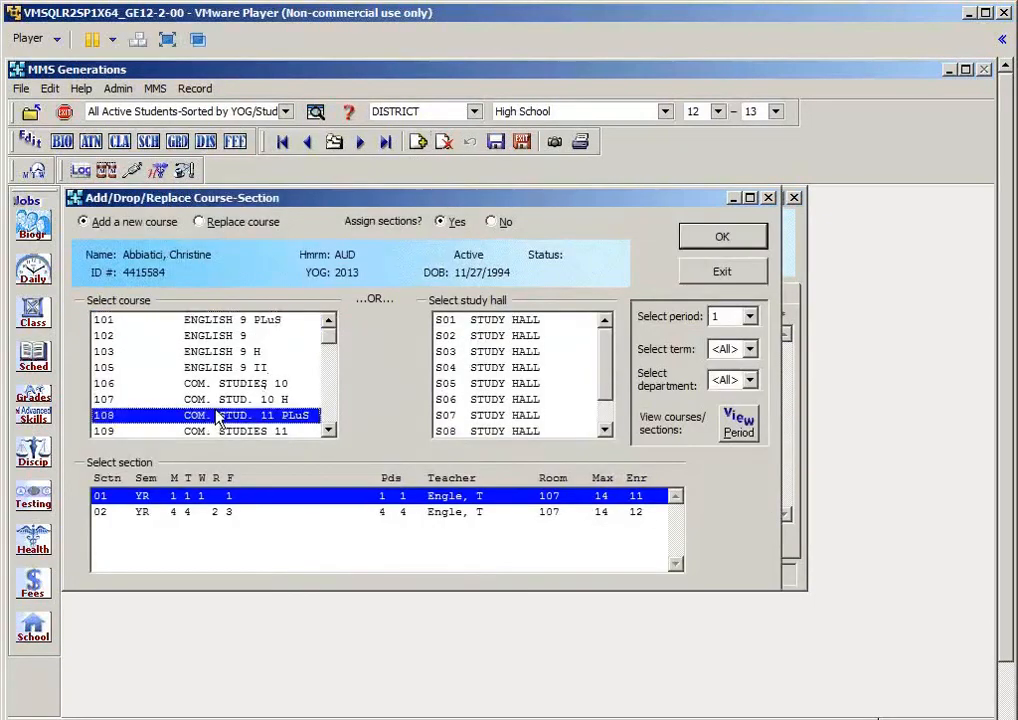
key("d")
left_click(231, 417)
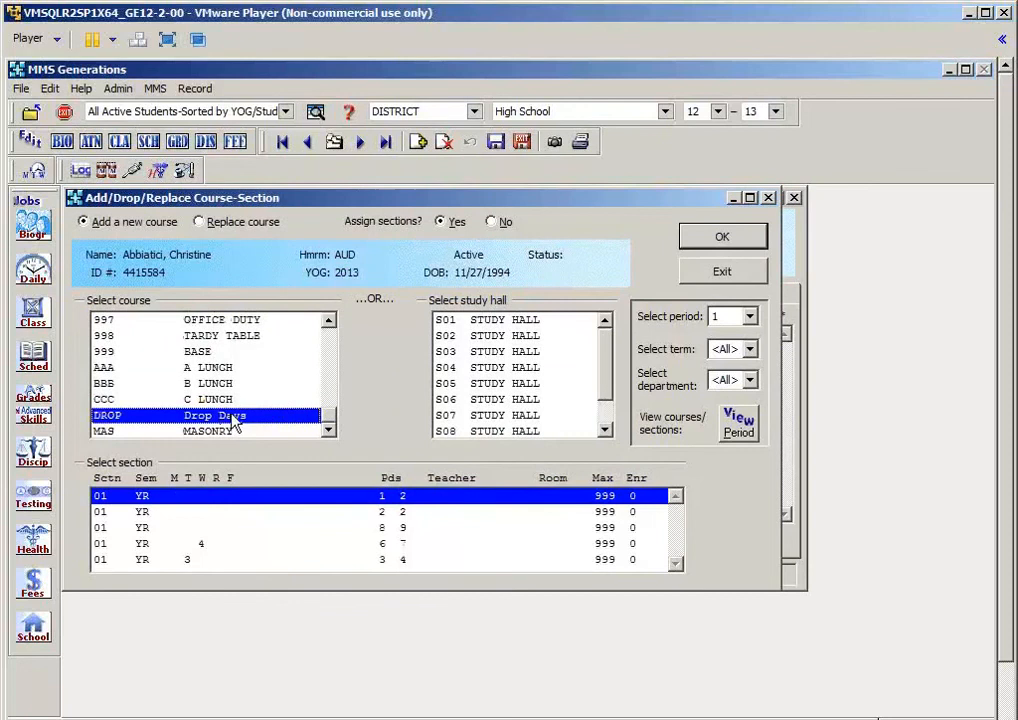
left_click(722, 236)
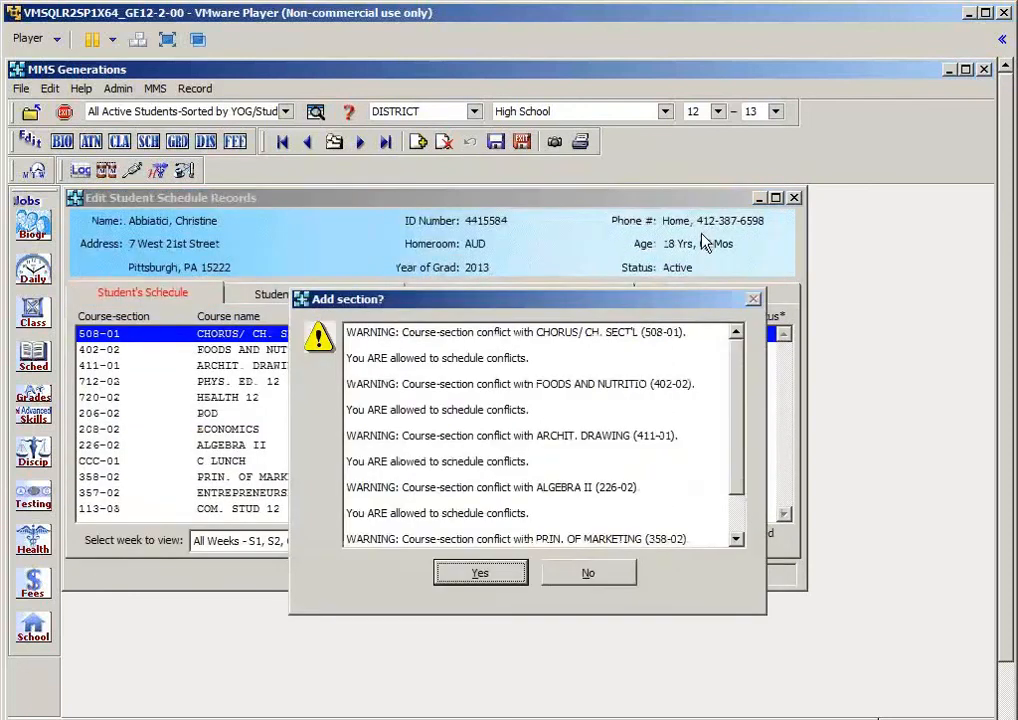
left_click(460, 578)
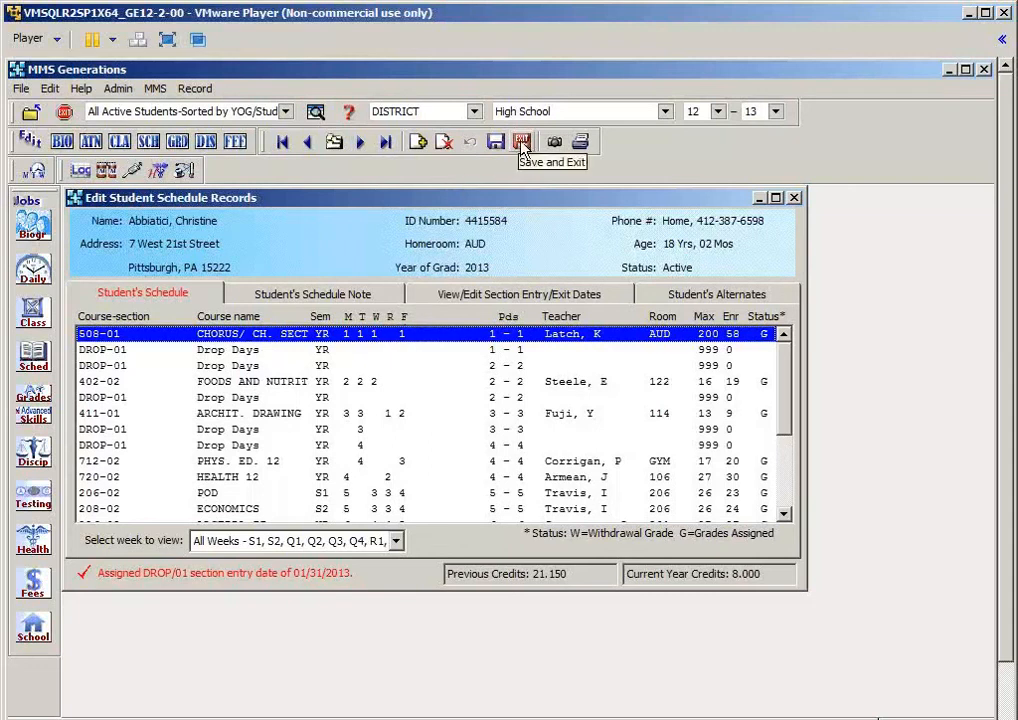
Step: Delete course DROP-01 from the student's schedule, and save and close the schedule record
left_click(224, 352)
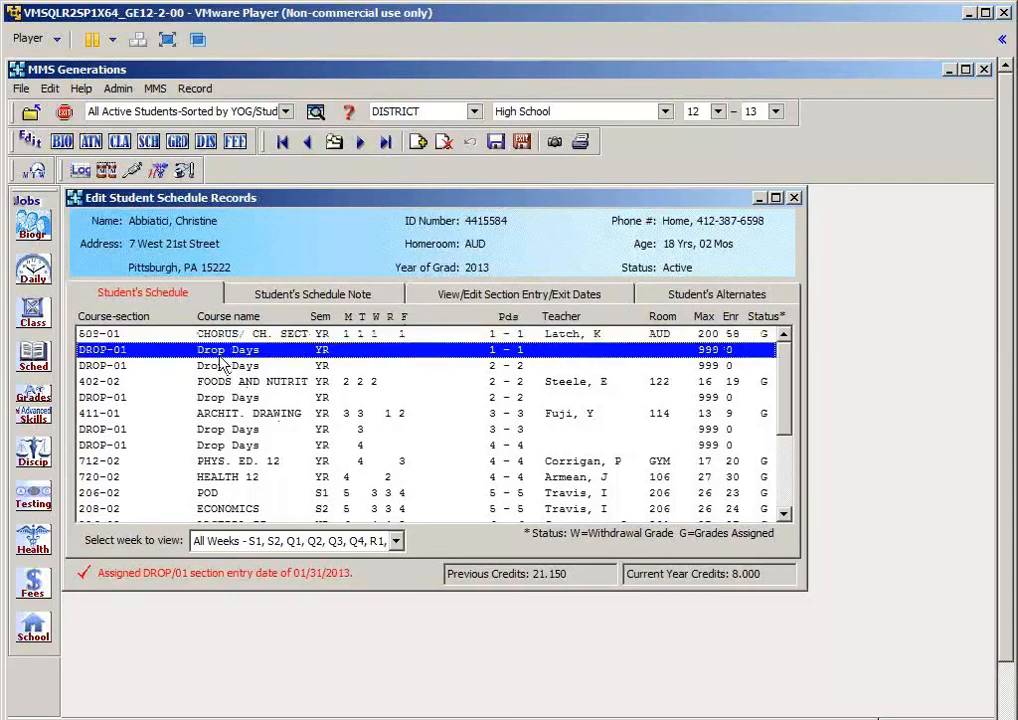
left_click(445, 143)
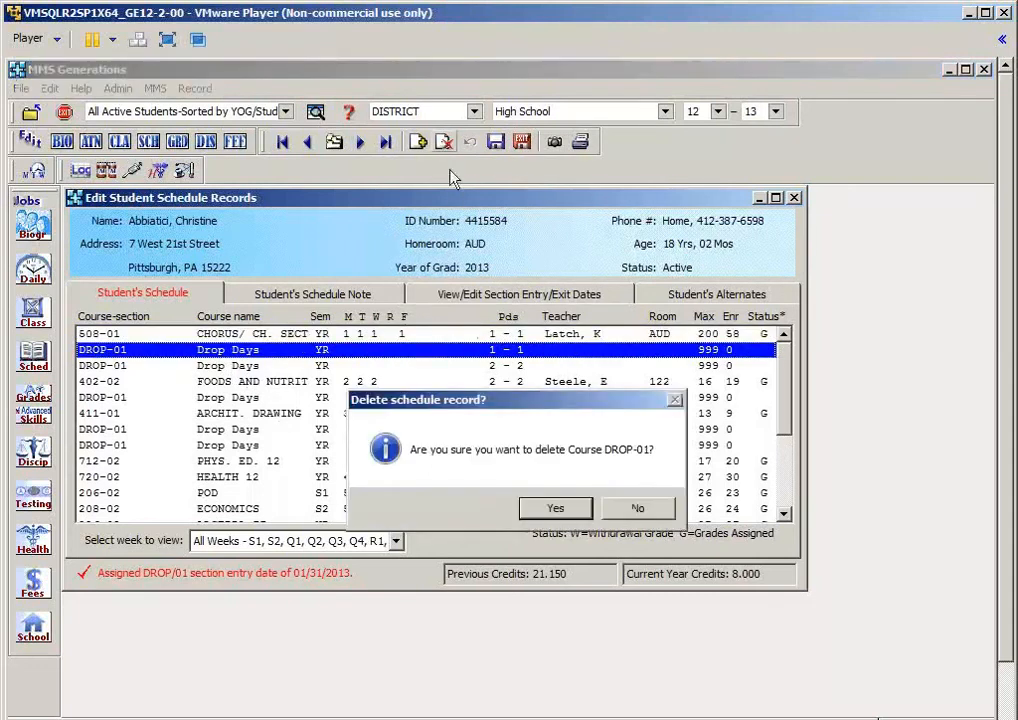
left_click(543, 508)
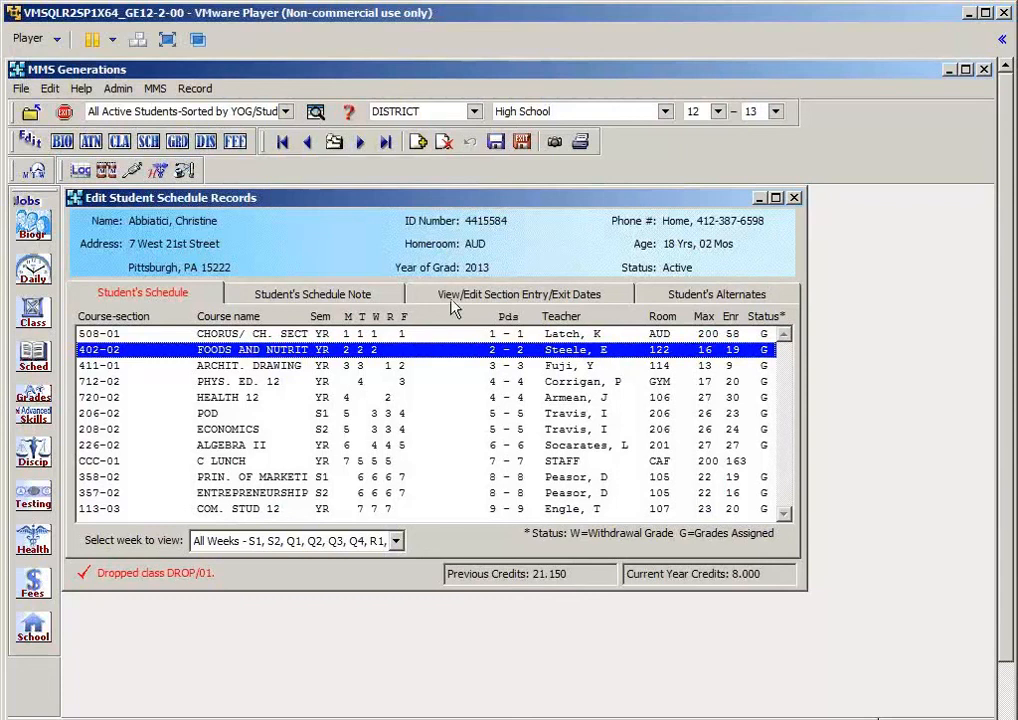
left_click(522, 143)
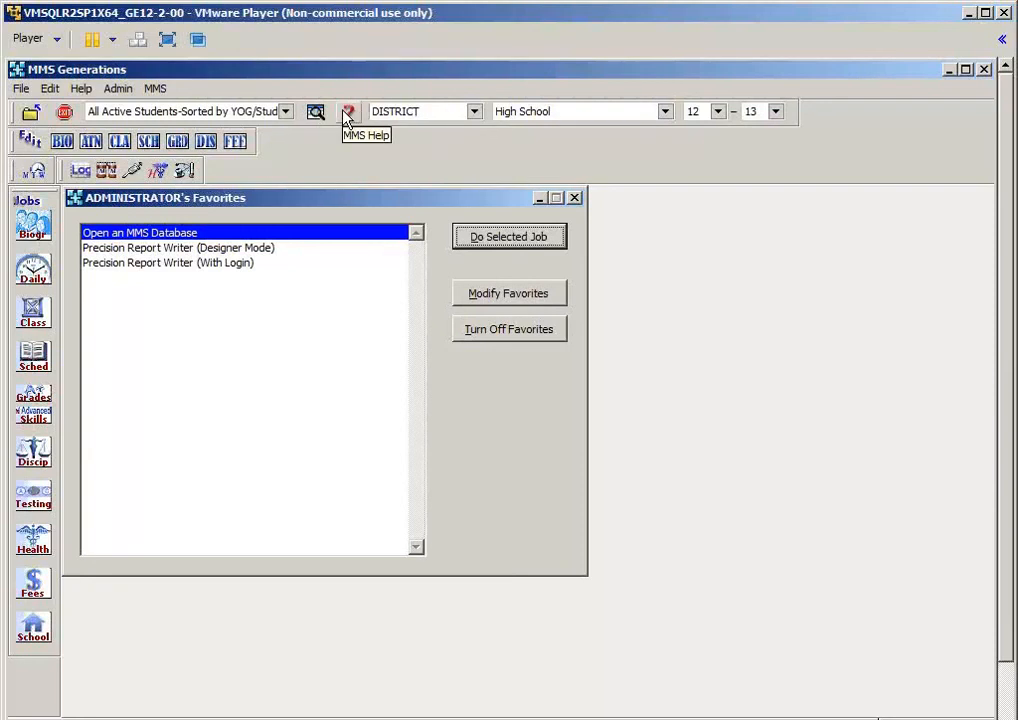
Step: Open the Edit Study Halls help topic under School Management Jobs and read the instructions for adding a new study hall
left_click(81, 89)
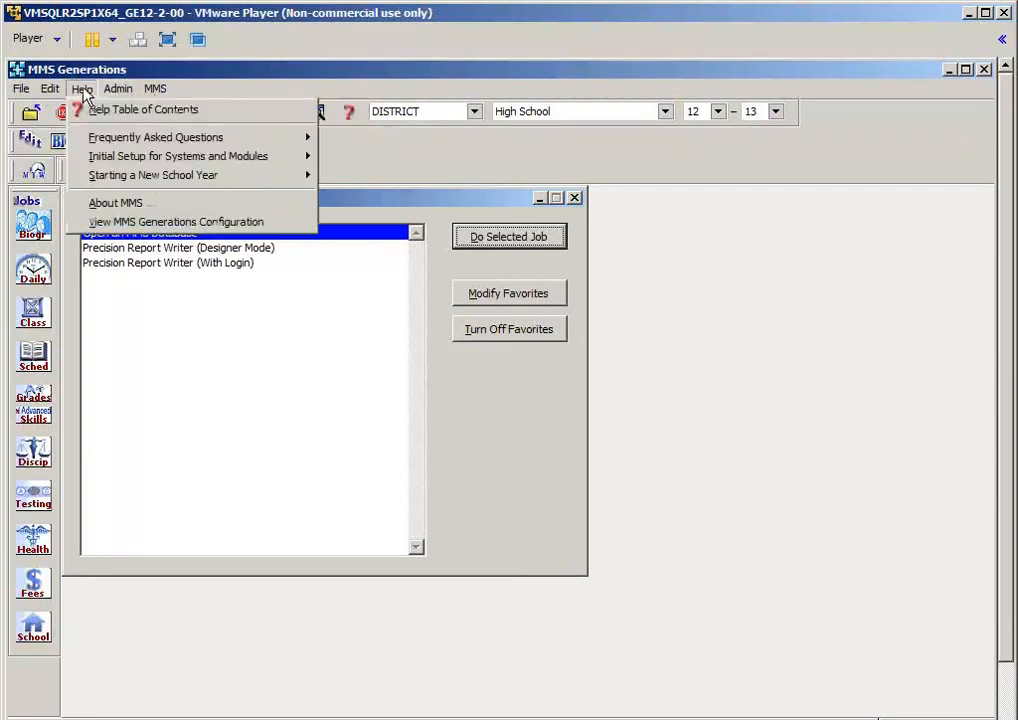
left_click(91, 112)
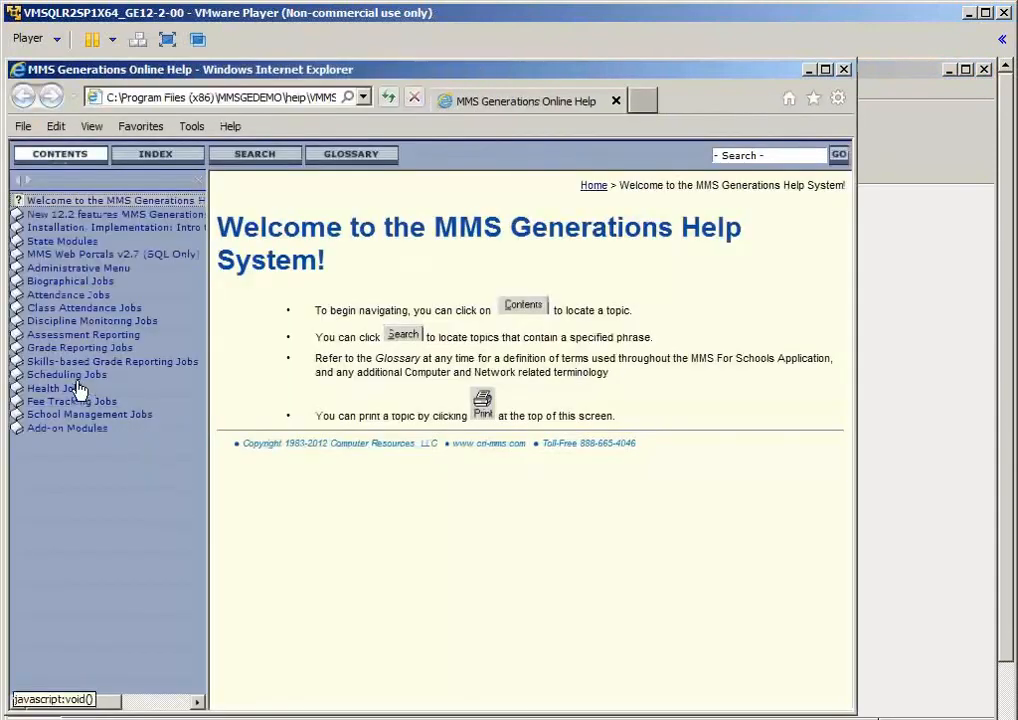
left_click(75, 376)
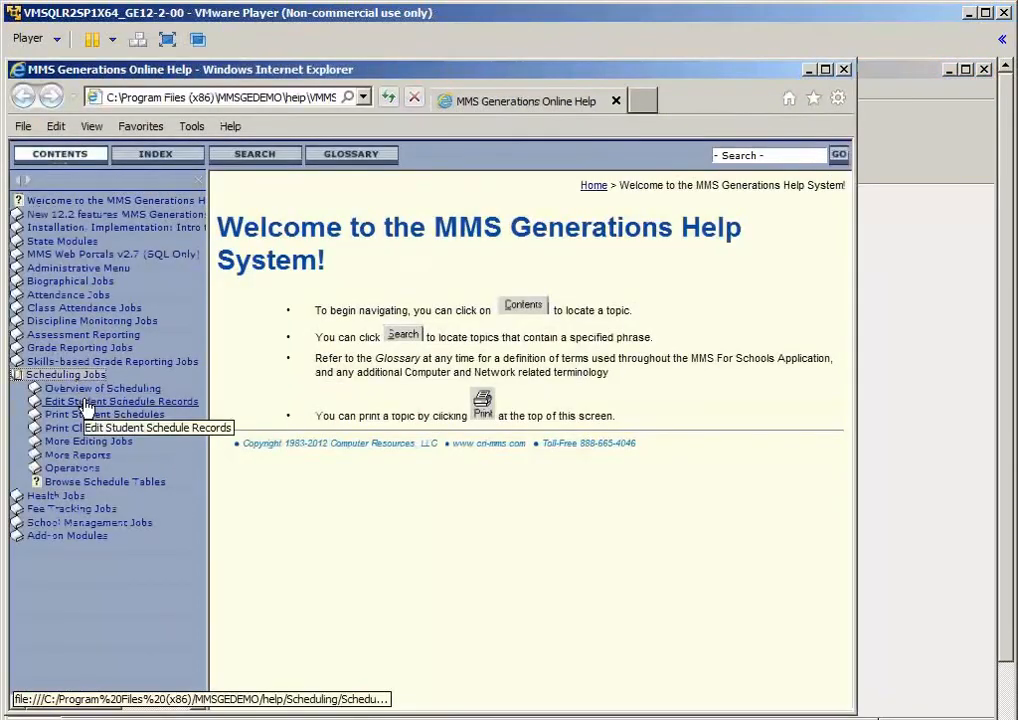
left_click(88, 523)
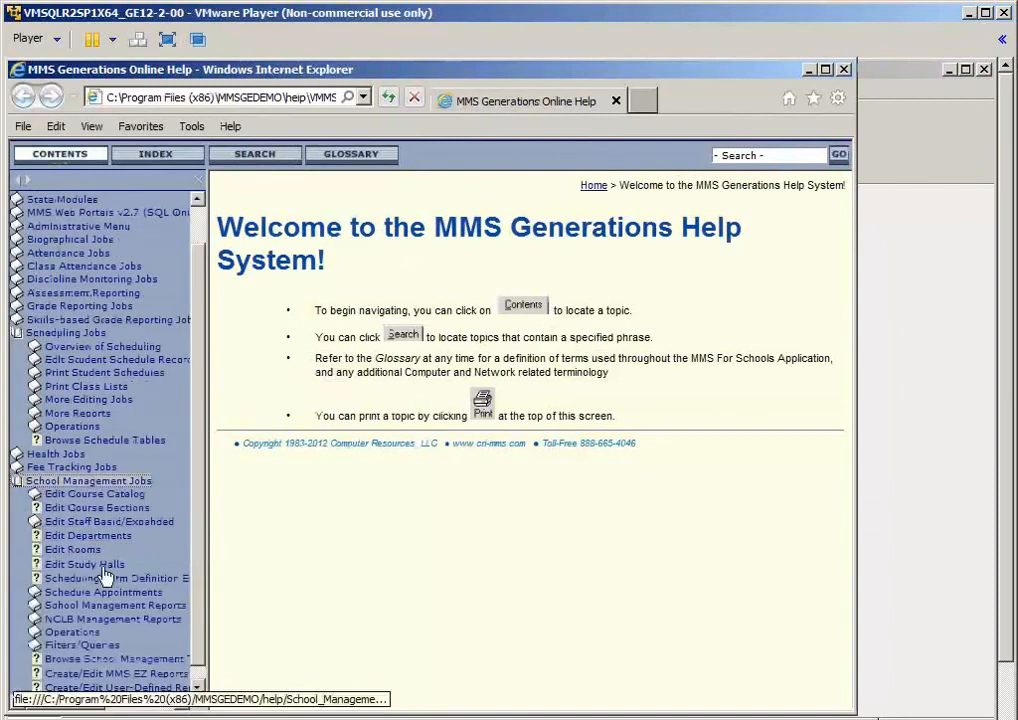
left_click(90, 565)
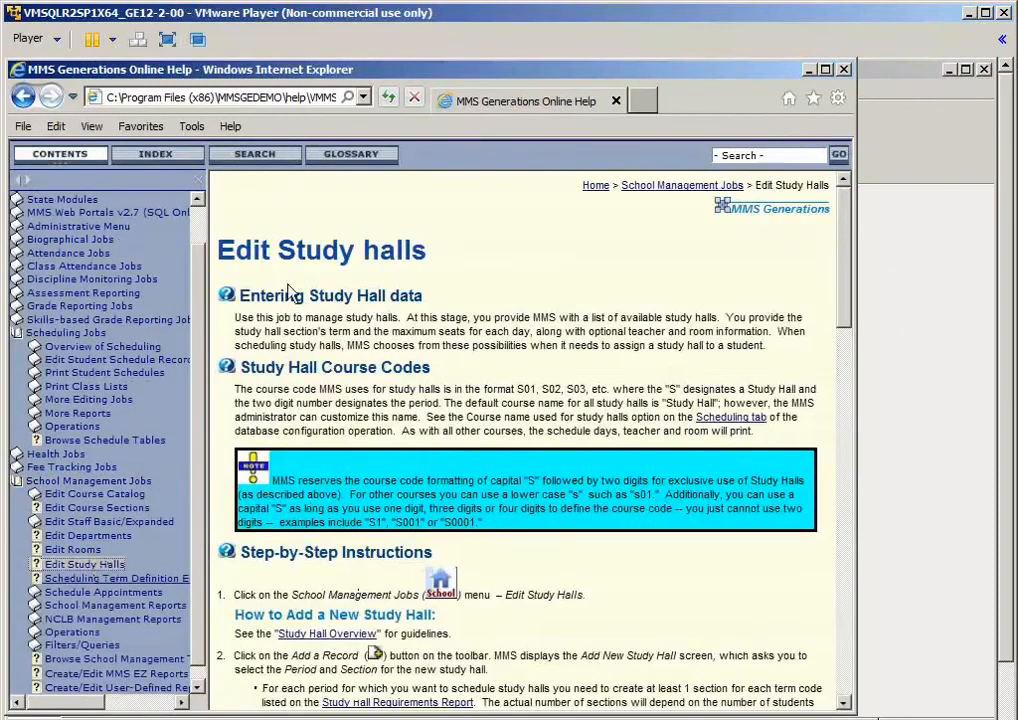
scroll(375, 420, "down", 4)
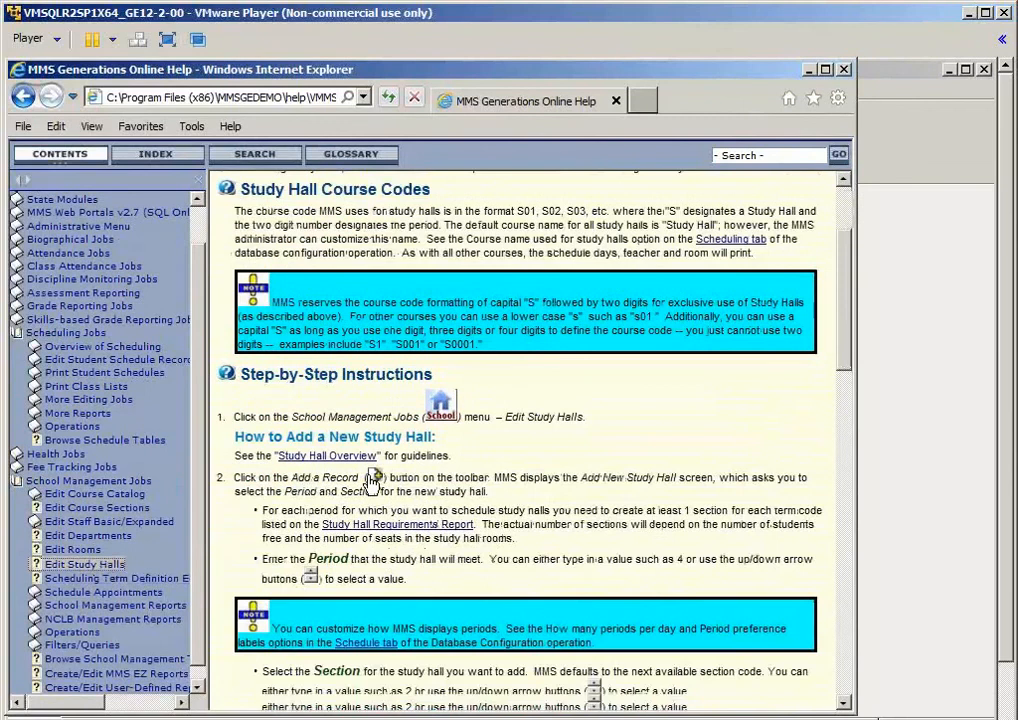
scroll(372, 480, "down", 1)
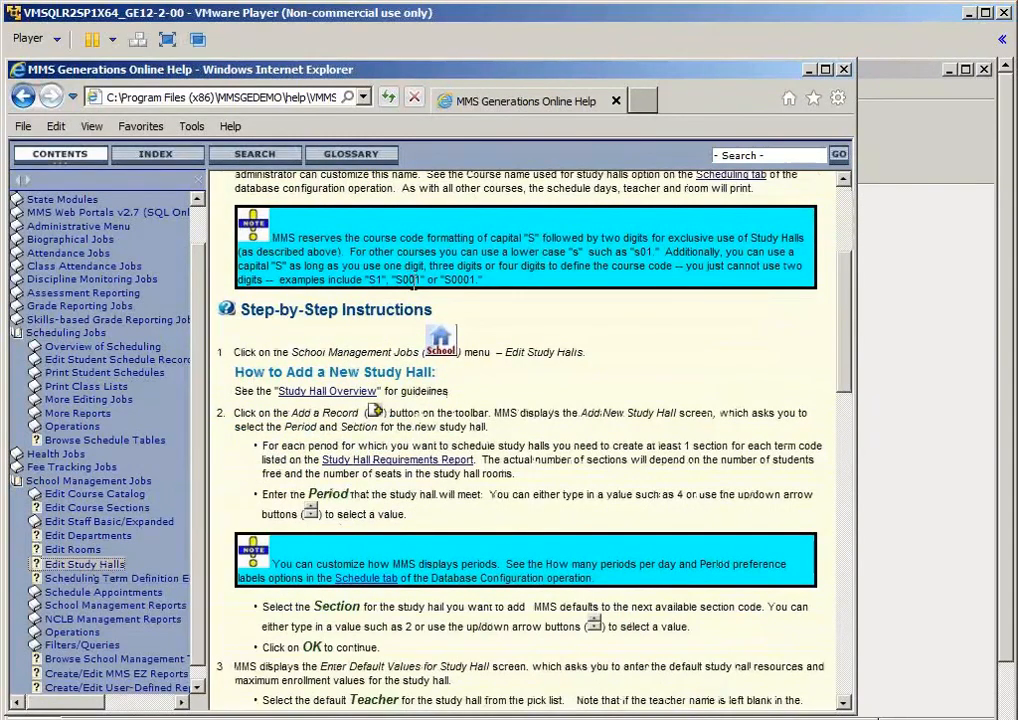
scroll(497, 395, "down", 4)
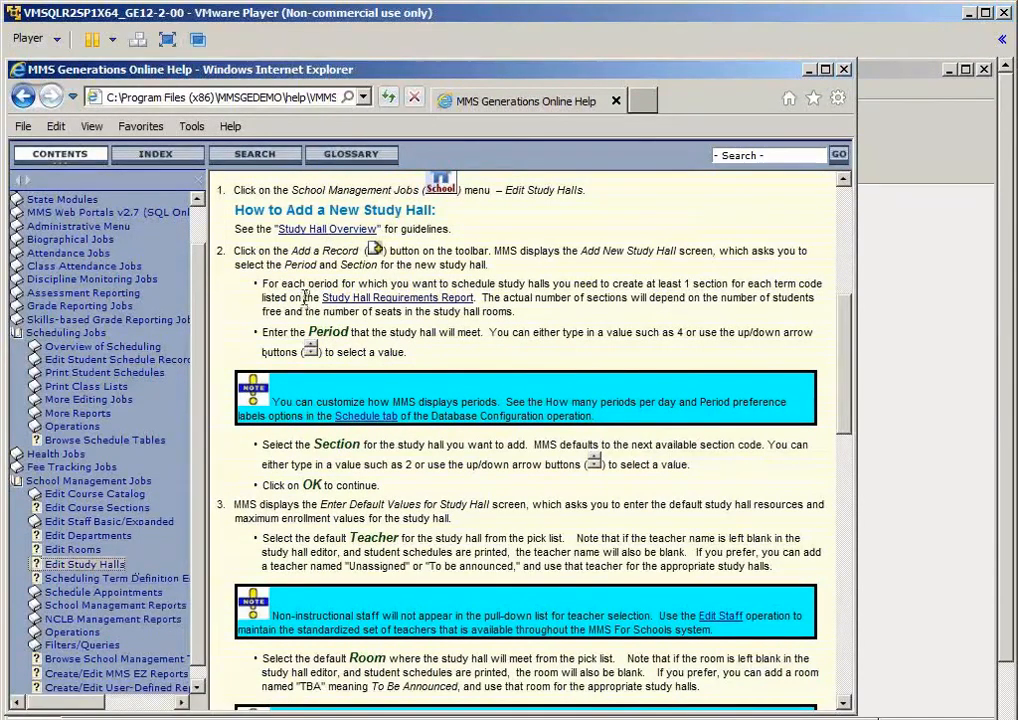
Step: Read the linked Study Hall Overview from the scheduling outline through the rules to remember, and close the online help
left_click(313, 231)
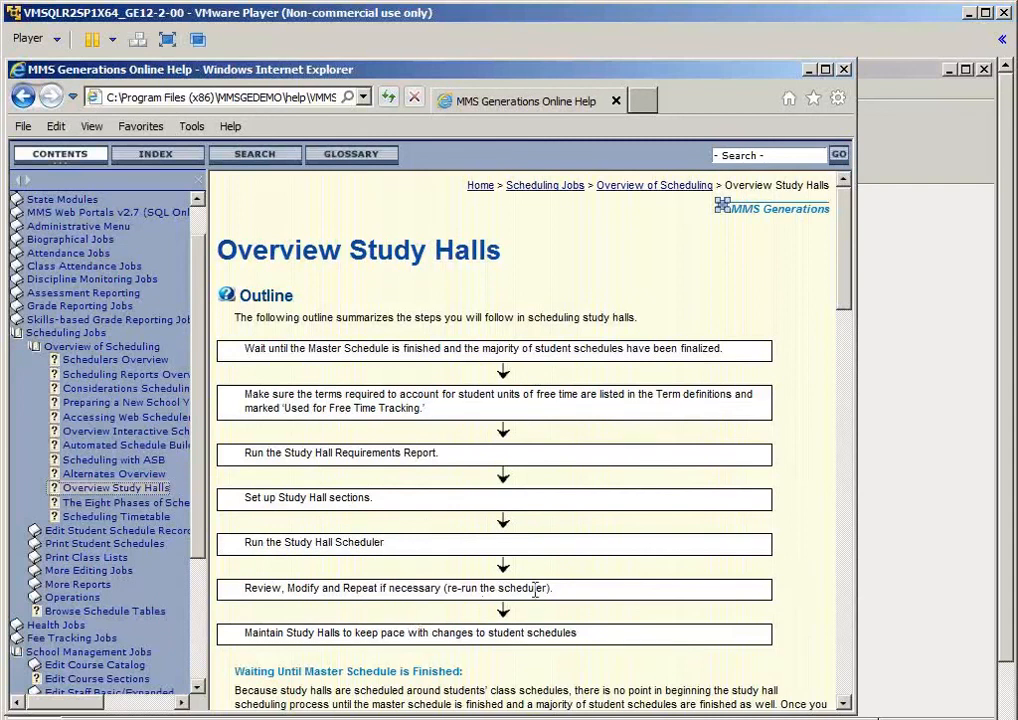
scroll(537, 588, "down", 3)
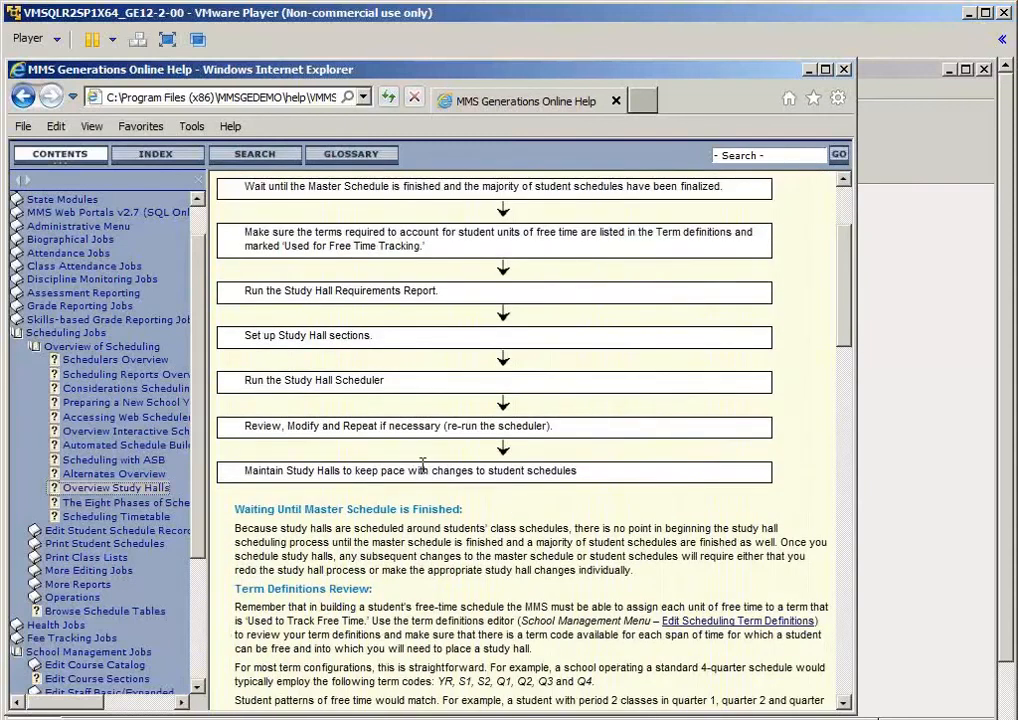
scroll(423, 465, "down", 3)
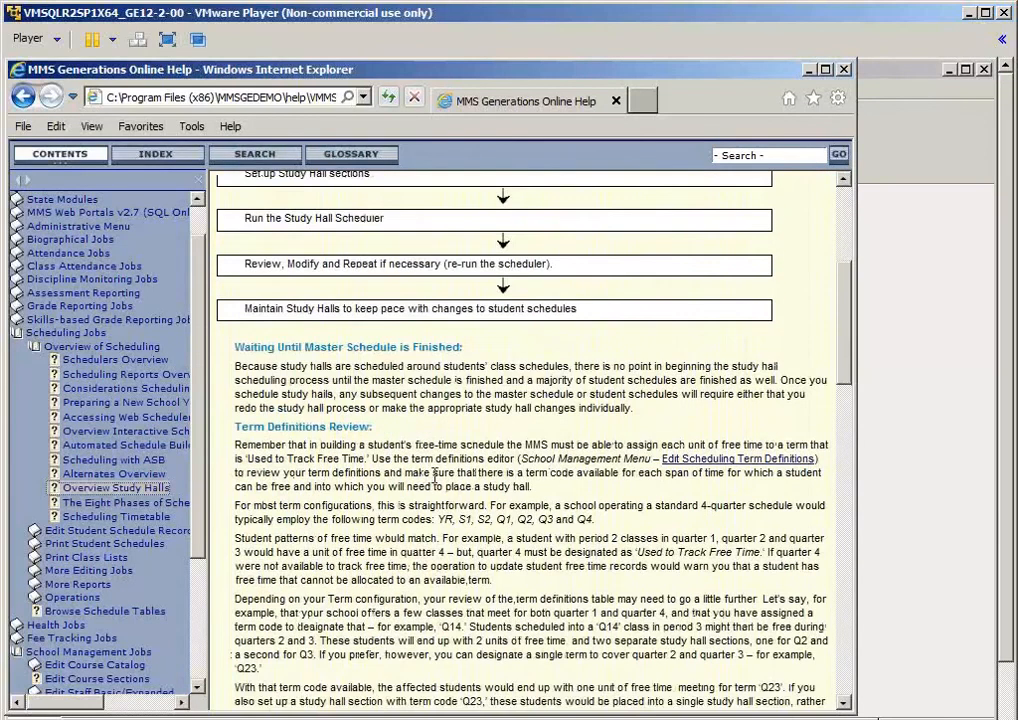
scroll(450, 470, "down", 3)
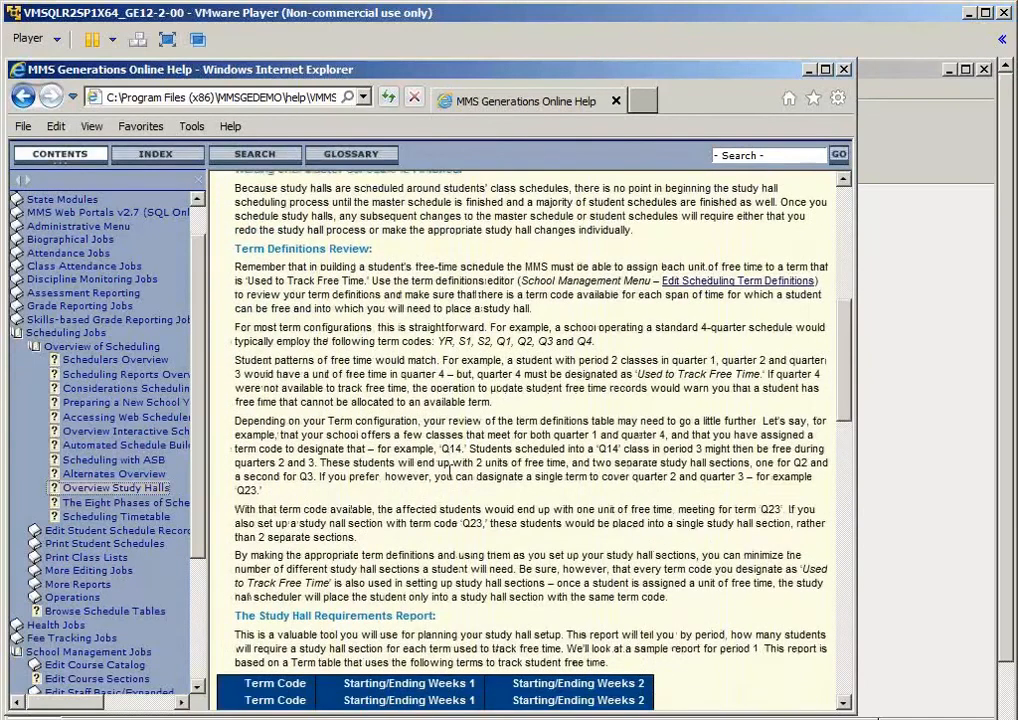
scroll(451, 466, "down", 4)
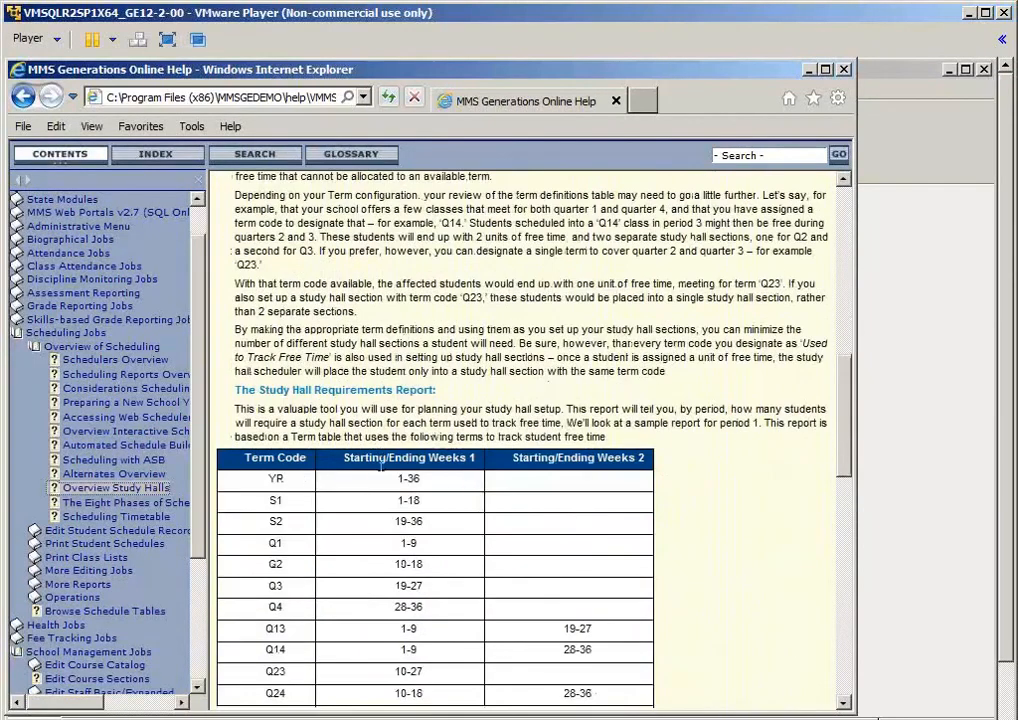
scroll(362, 570, "down", 3)
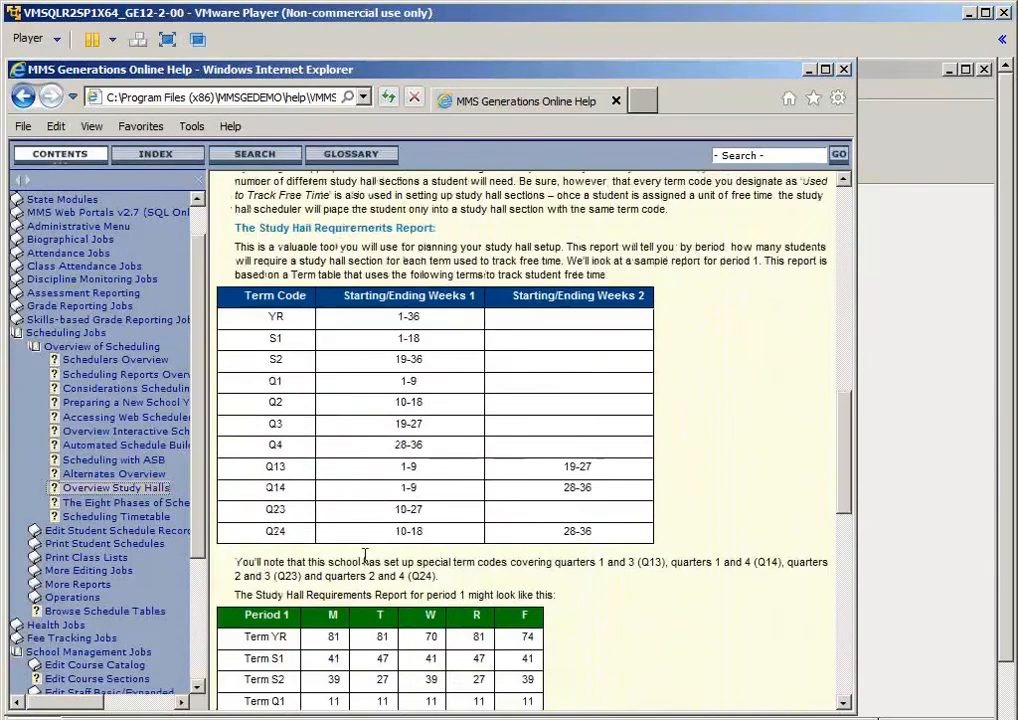
scroll(366, 560, "down", 3)
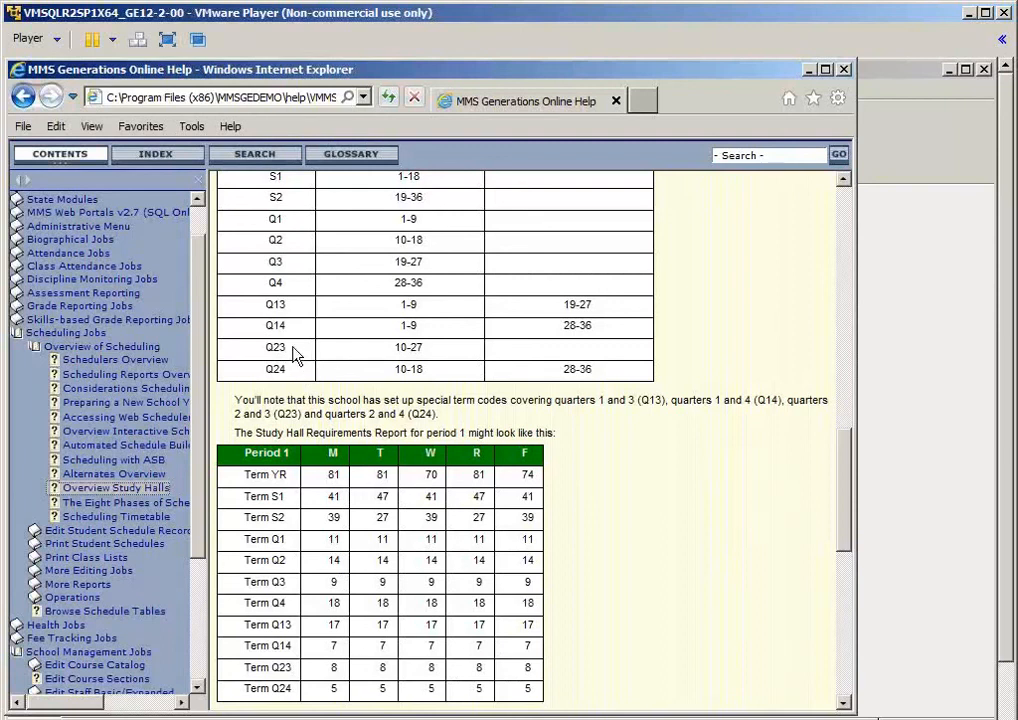
scroll(300, 357, "down", 5)
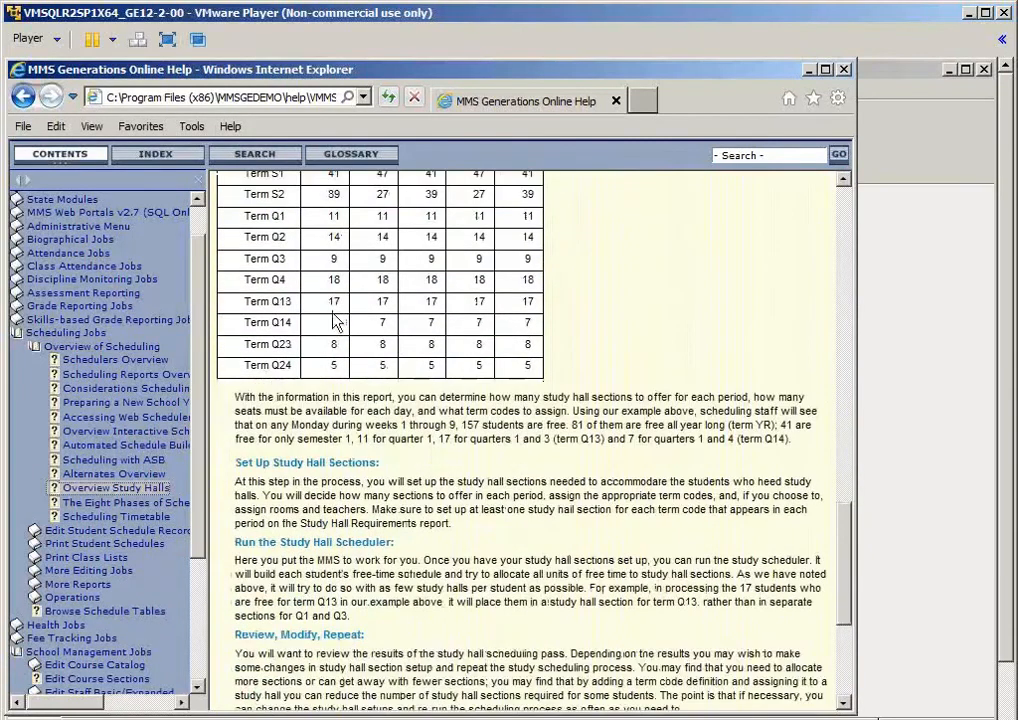
scroll(500, 430, "down", 1)
scroll(545, 475, "down", 5)
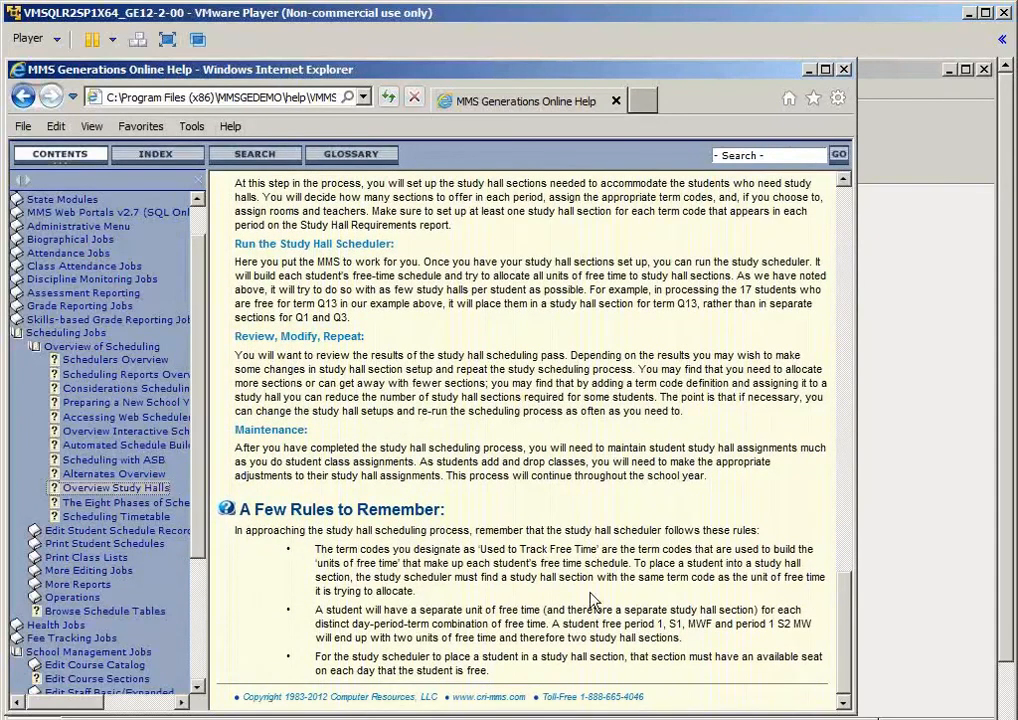
left_click(843, 70)
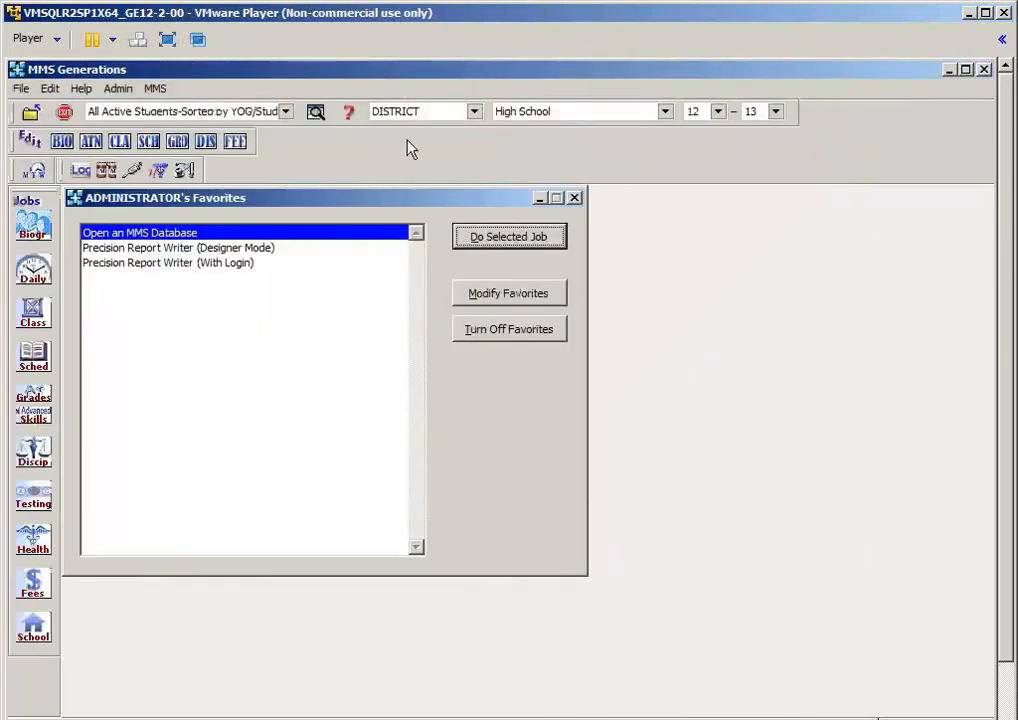
Step: View the program's version and support contact information, and close it
left_click(83, 90)
left_click(127, 203)
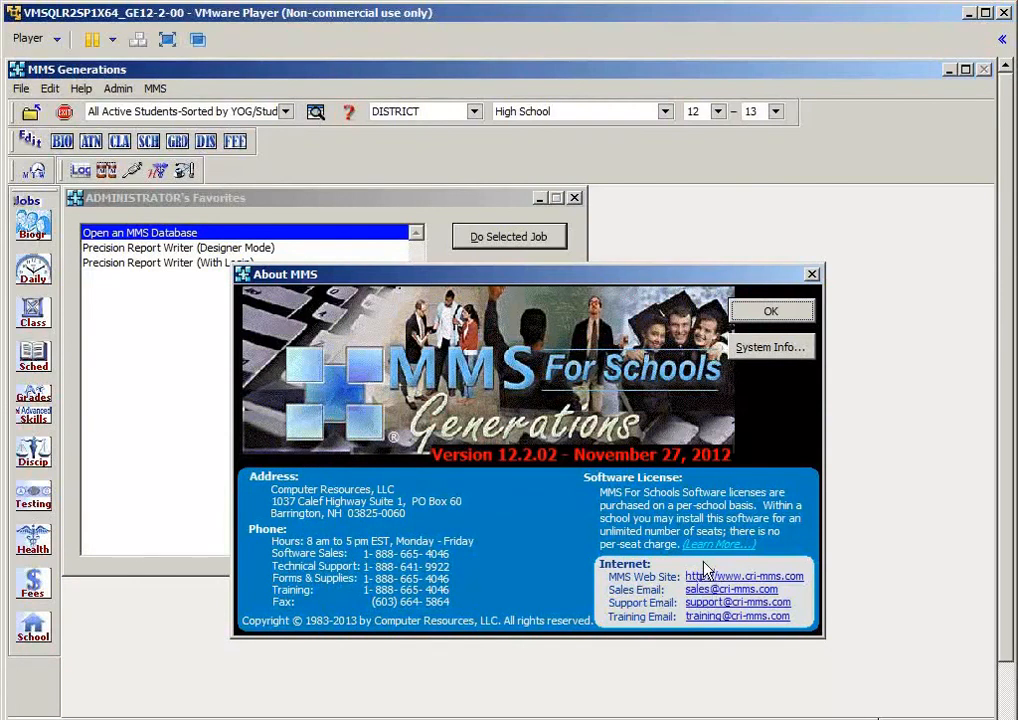
left_click(768, 314)
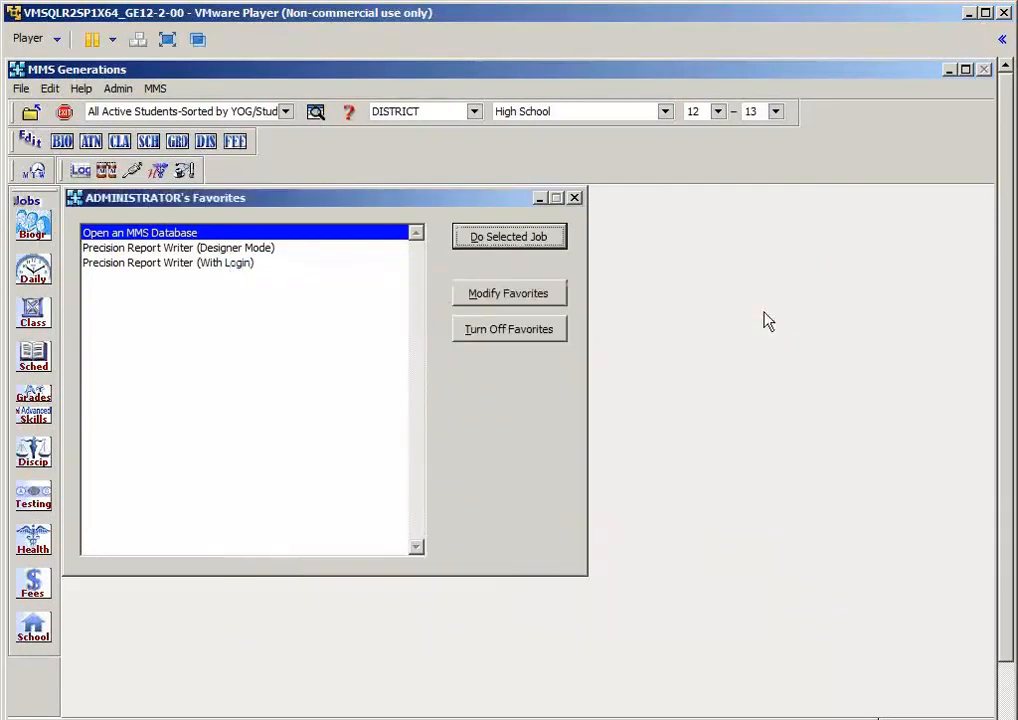